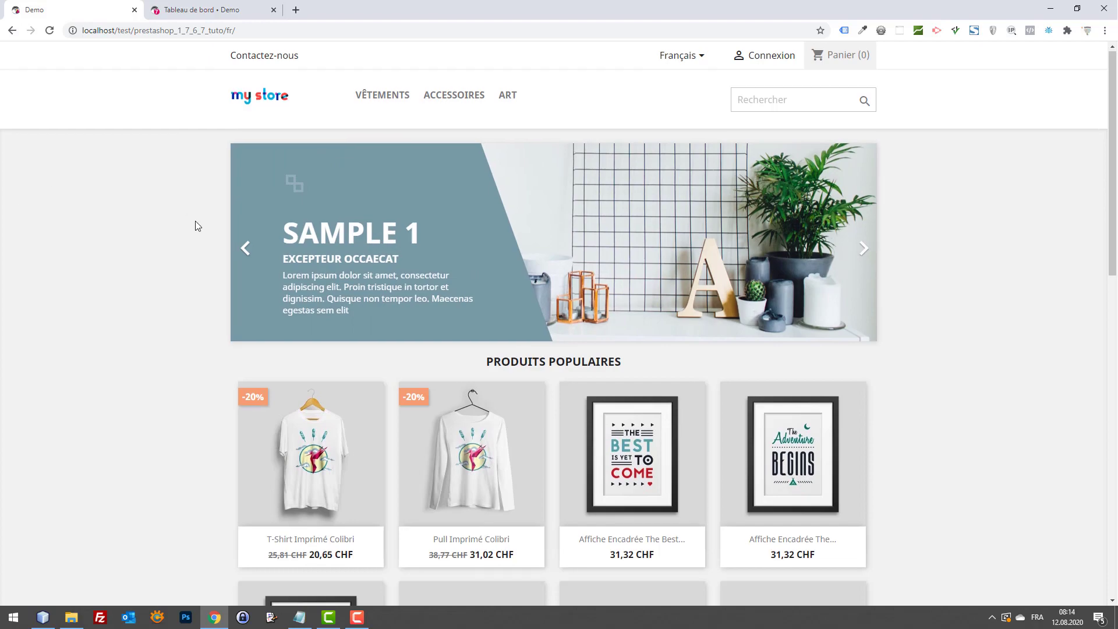
Examine the grid of popular products on the store's home page
{"action": "scroll", "coordinate": [801, 275], "scroll_direction": "down", "scroll_amount": 4}
{"action": "scroll", "coordinate": [950, 313], "scroll_direction": "up", "scroll_amount": 3}
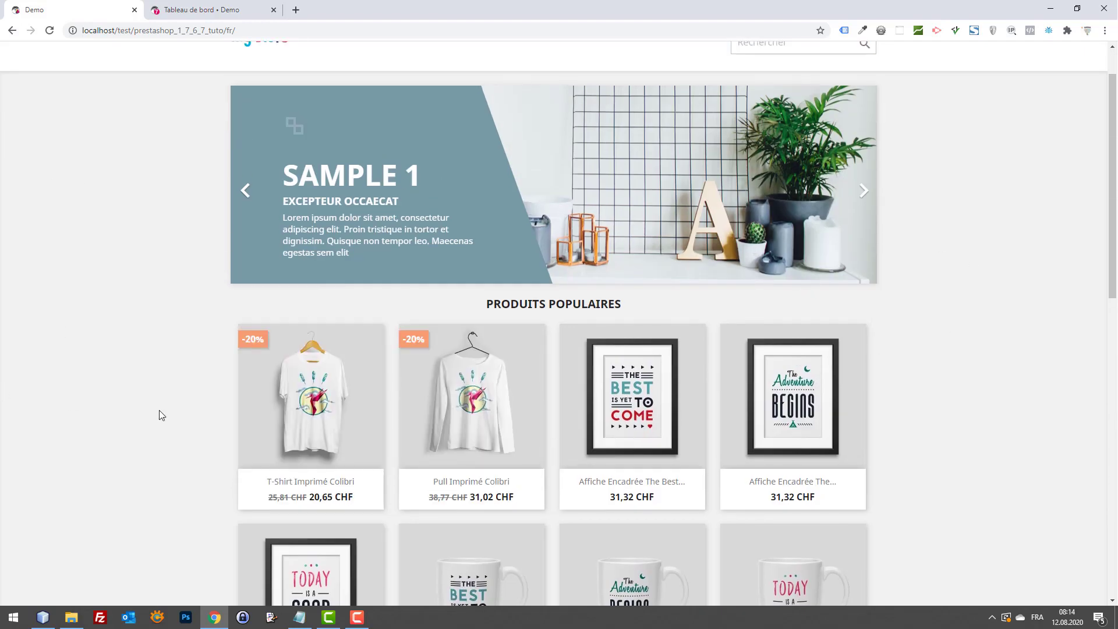
{"action": "left_click_drag", "start_coordinate": [162, 415], "coordinate": [844, 424]}
{"action": "left_click", "coordinate": [967, 410]}
{"action": "scroll", "coordinate": [827, 359], "scroll_direction": "down", "scroll_amount": 3}
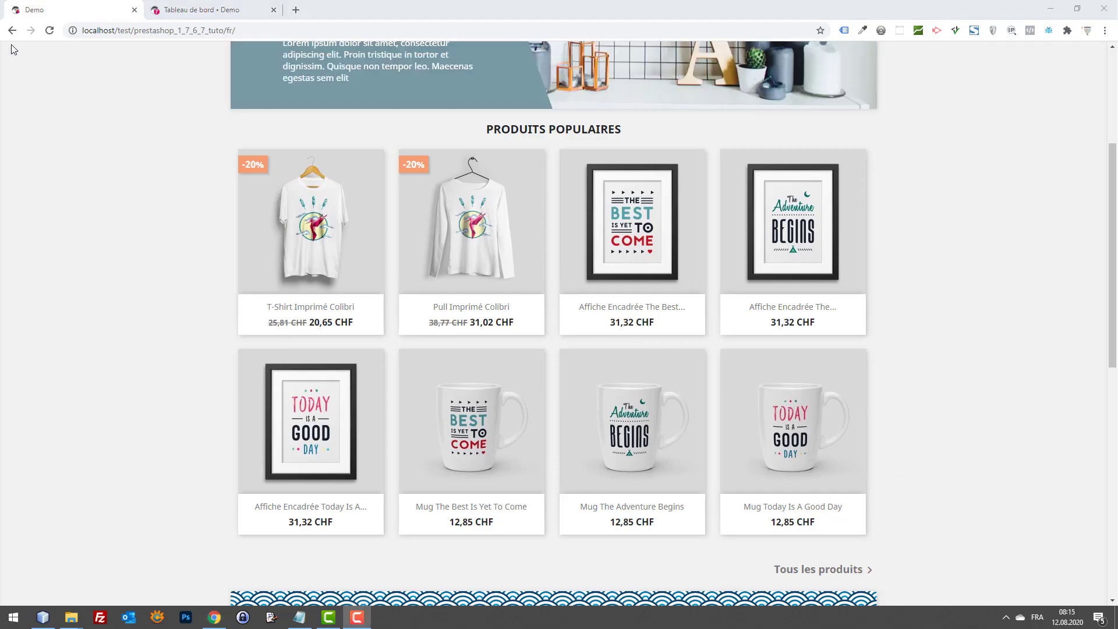
{"action": "scroll", "coordinate": [637, 290], "scroll_direction": "down", "scroll_amount": 3}
{"action": "scroll", "coordinate": [879, 316], "scroll_direction": "up", "scroll_amount": 6}
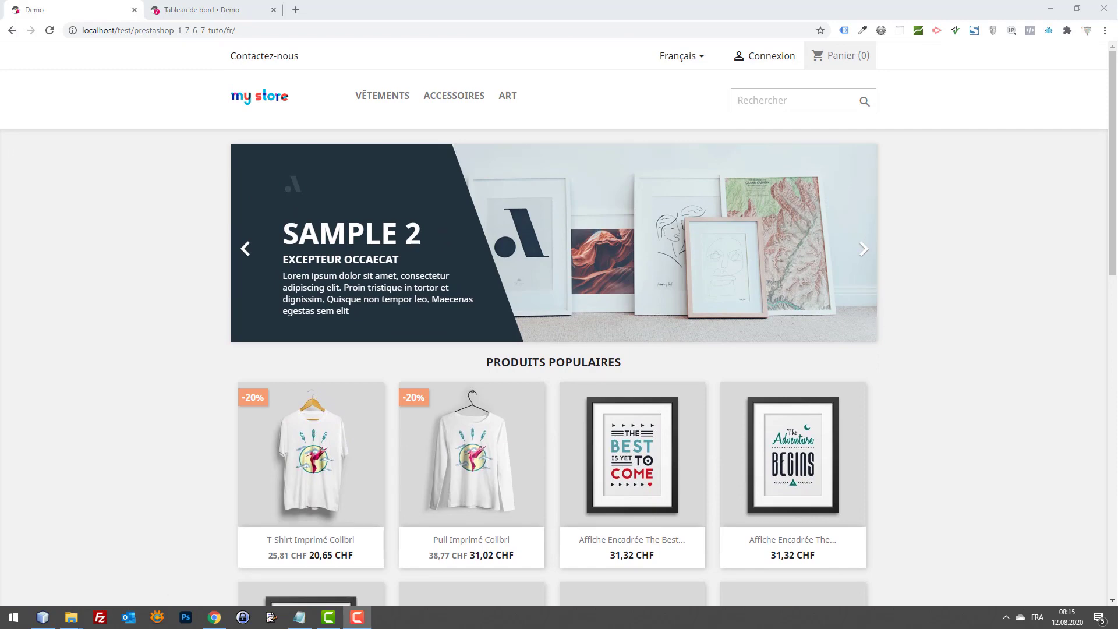
Open the Vêtements category and examine how its product cards are laid out
{"action": "left_click", "coordinate": [404, 106]}
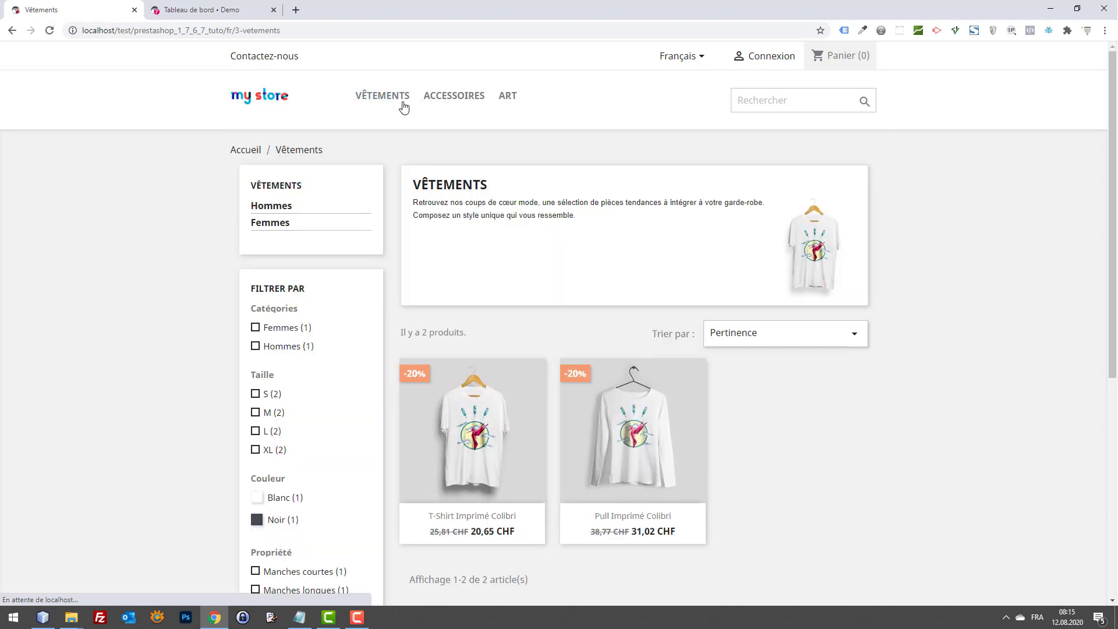
{"action": "mouse_move", "coordinate": [402, 108]}
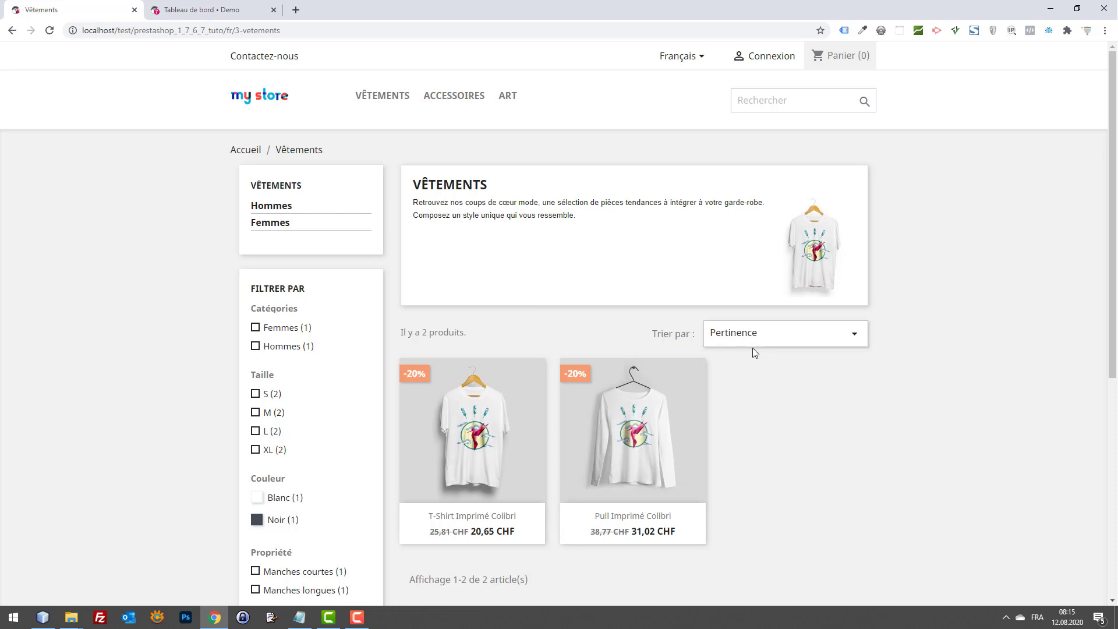
{"action": "scroll", "coordinate": [825, 418], "scroll_direction": "down", "scroll_amount": 2}
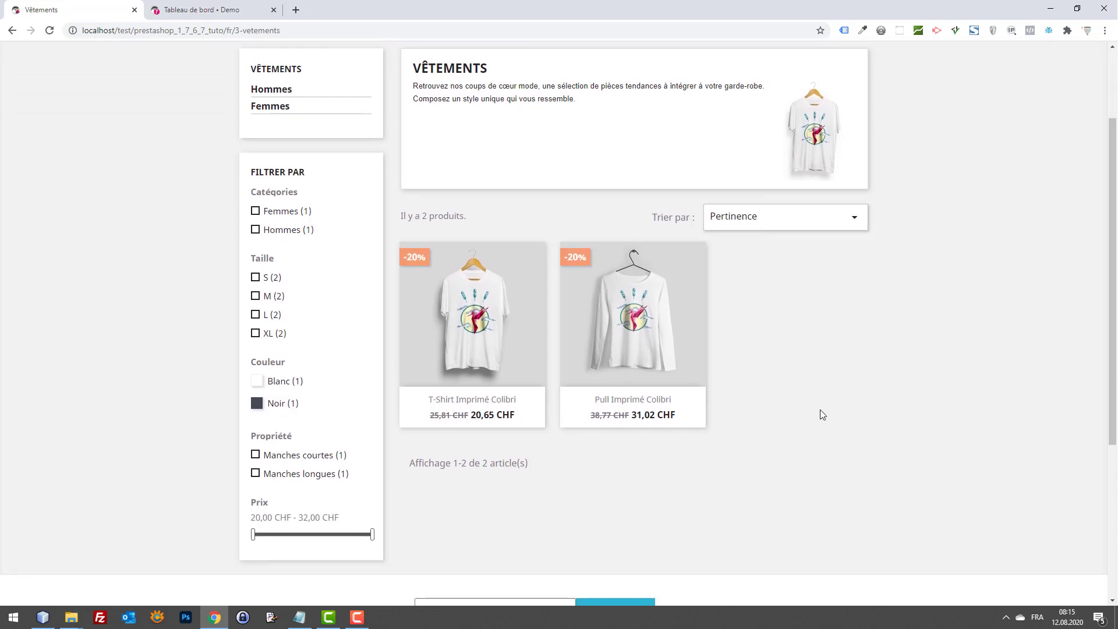
{"action": "scroll", "coordinate": [838, 390], "scroll_direction": "up", "scroll_amount": 1}
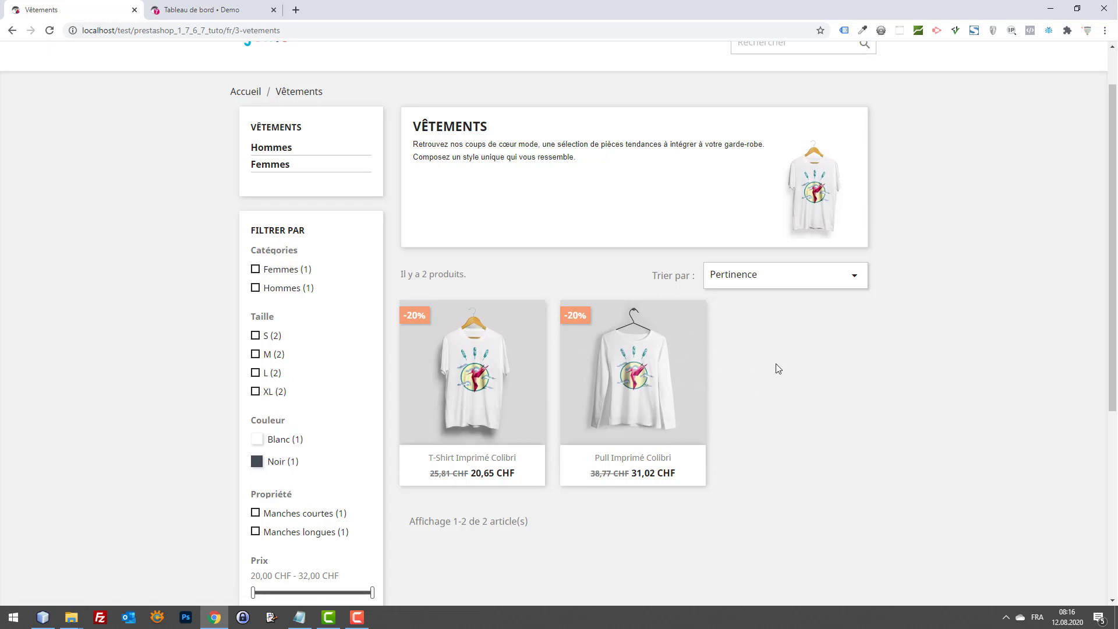
Preview the Vêtements category in iPad device emulation, examine its product grid, and close the developer tools
{"action": "key", "text": "F12"}
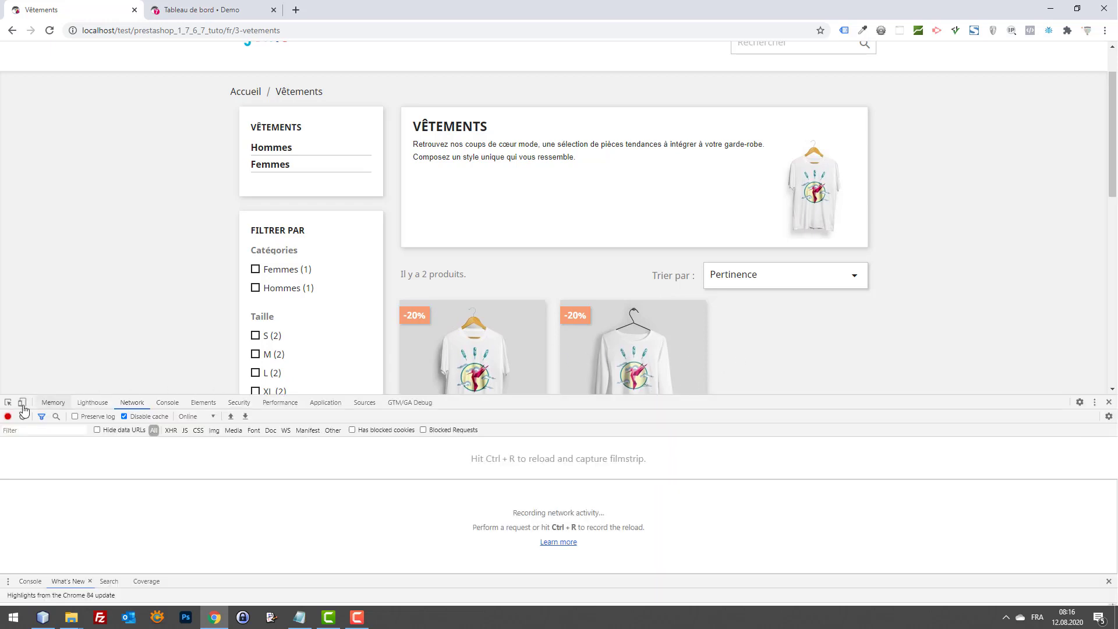
{"action": "left_click", "coordinate": [22, 401]}
{"action": "scroll", "coordinate": [552, 252], "scroll_direction": "down", "scroll_amount": 1}
{"action": "scroll", "coordinate": [631, 232], "scroll_direction": "up", "scroll_amount": 2}
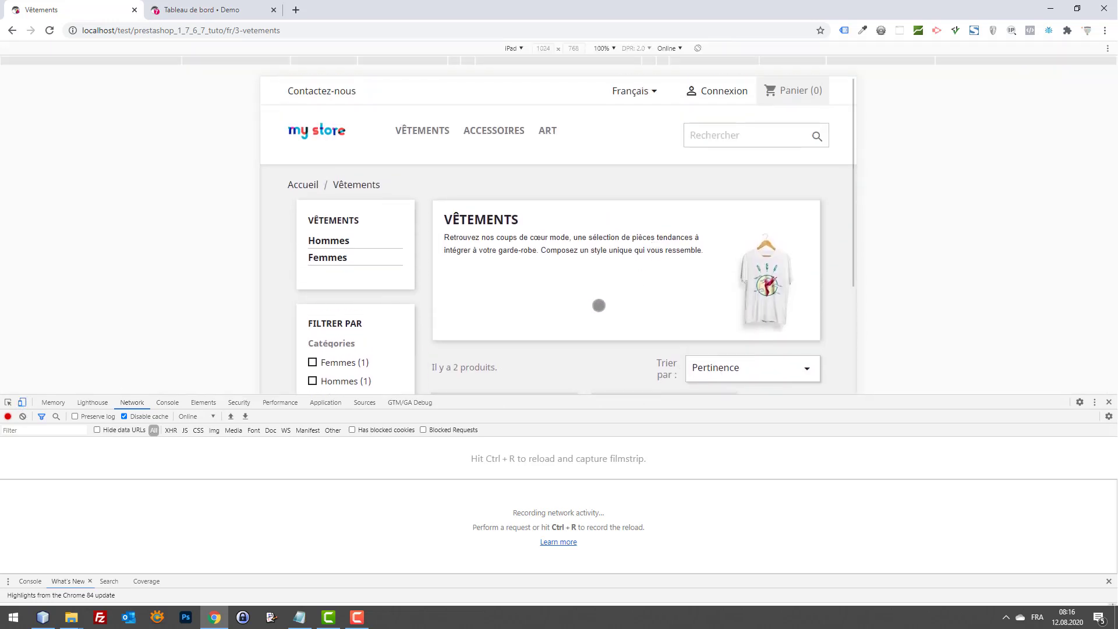
{"action": "scroll", "coordinate": [597, 305], "scroll_direction": "down", "scroll_amount": 2}
{"action": "scroll", "coordinate": [581, 274], "scroll_direction": "down", "scroll_amount": 4}
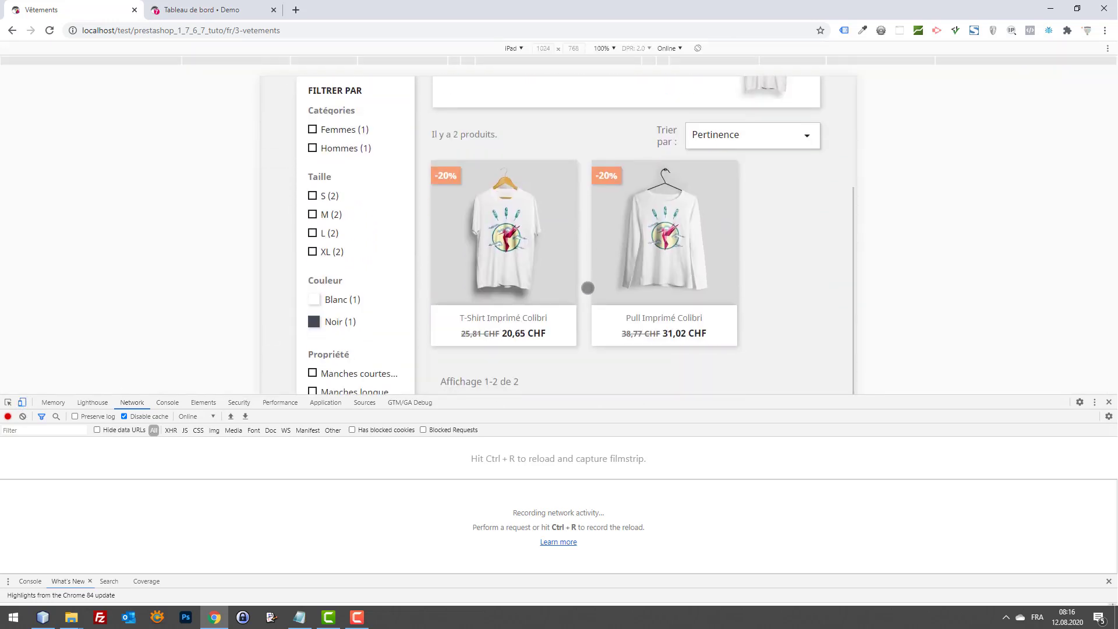
{"action": "scroll", "coordinate": [604, 264], "scroll_direction": "up", "scroll_amount": 6}
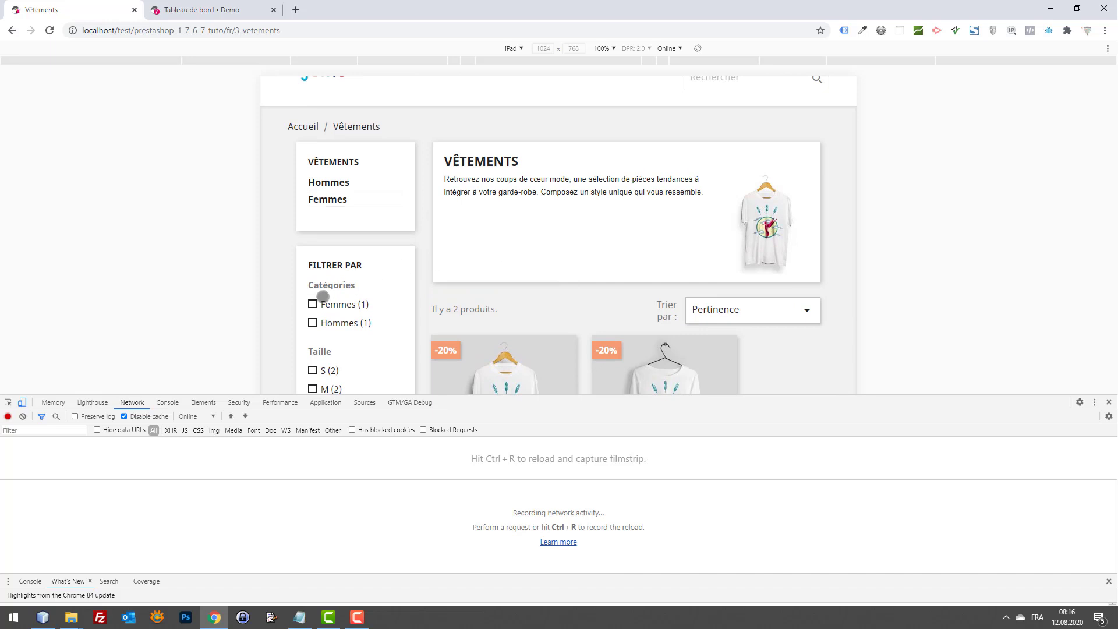
{"action": "key", "text": "F12"}
{"action": "scroll", "coordinate": [457, 177], "scroll_direction": "up", "scroll_amount": 1}
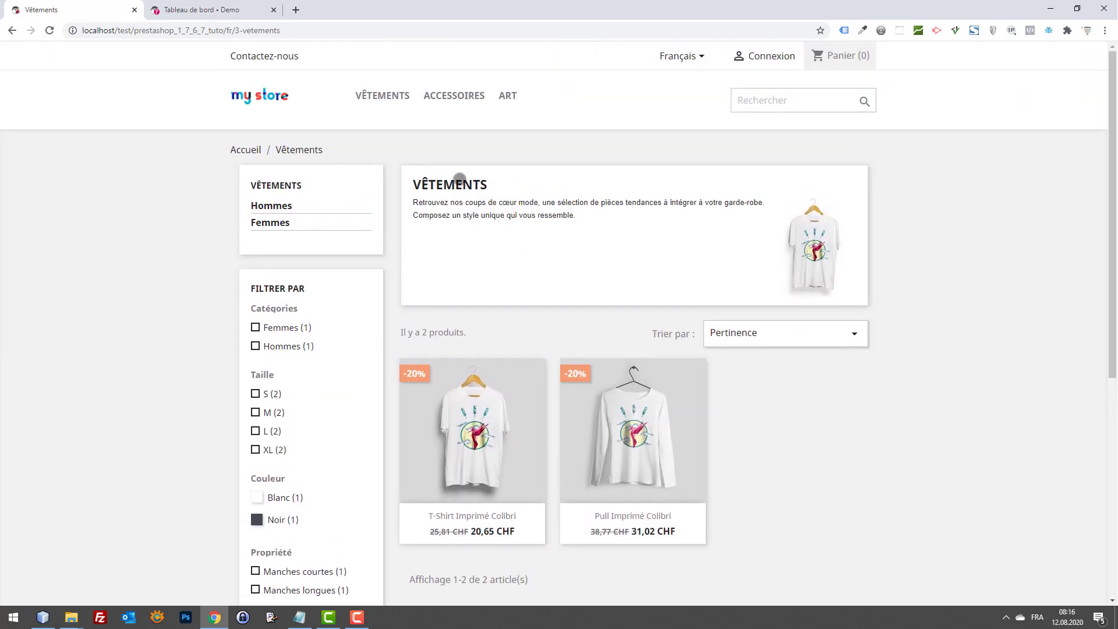
Visit the Femmes subcategory and the Accessoires category, and examine the product grid in Accessoires
{"action": "mouse_move", "coordinate": [439, 93]}
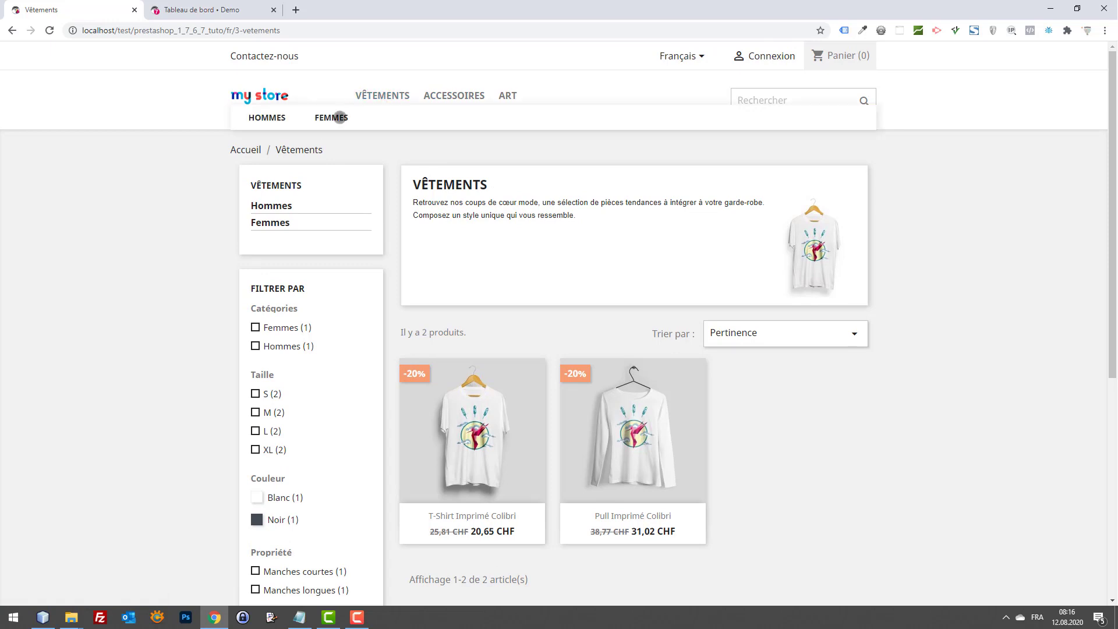
{"action": "left_click", "coordinate": [282, 120]}
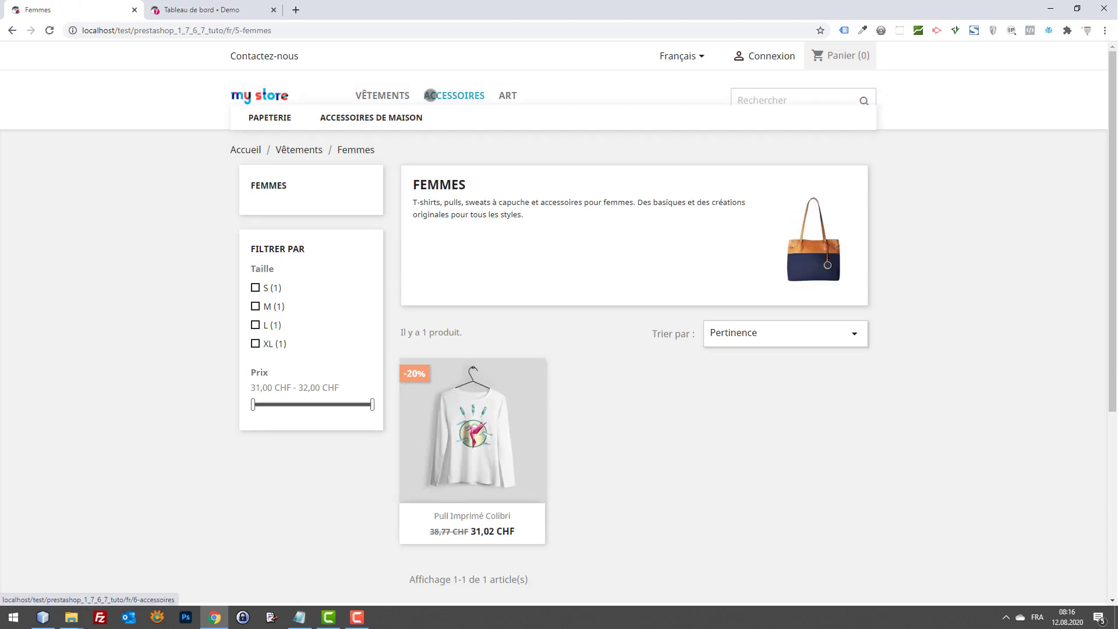
{"action": "left_click", "coordinate": [429, 94]}
{"action": "scroll", "coordinate": [582, 174], "scroll_direction": "down", "scroll_amount": 5}
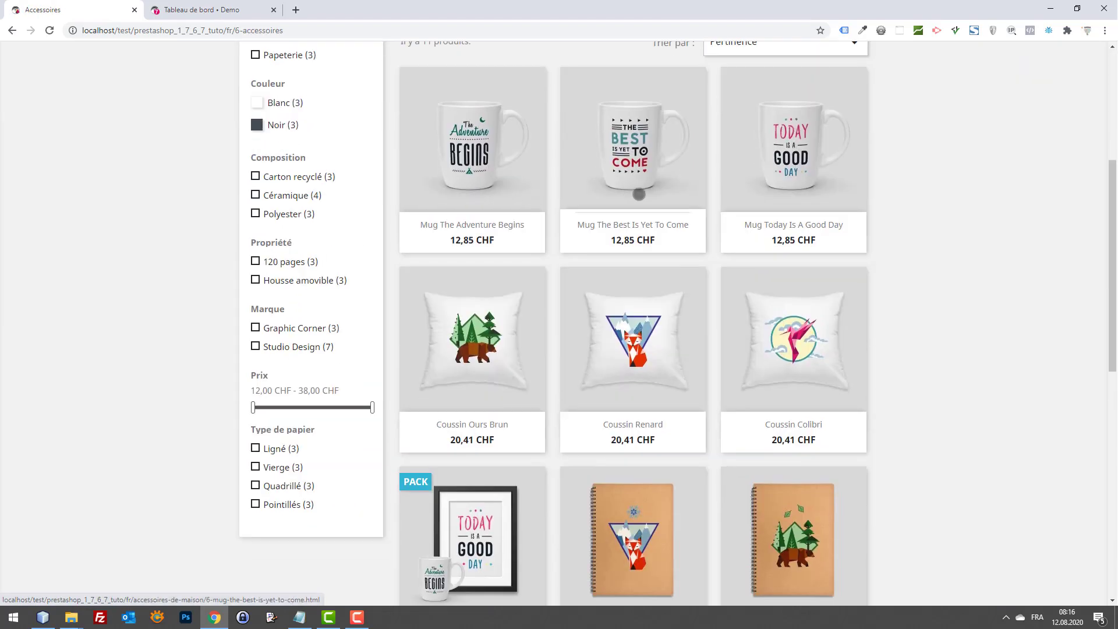
{"action": "scroll", "coordinate": [719, 215], "scroll_direction": "up", "scroll_amount": 3}
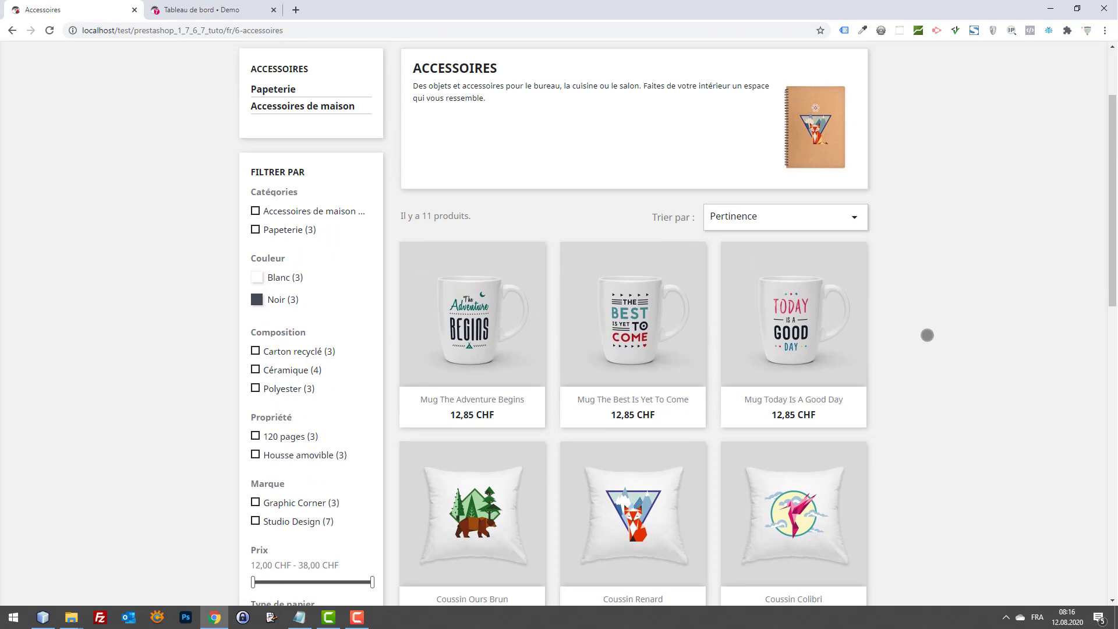
Preview the Accessoires category with the Huawei device preset and close the developer tools
{"action": "key", "text": "F12"}
{"action": "scroll", "coordinate": [769, 312], "scroll_direction": "down", "scroll_amount": 3}
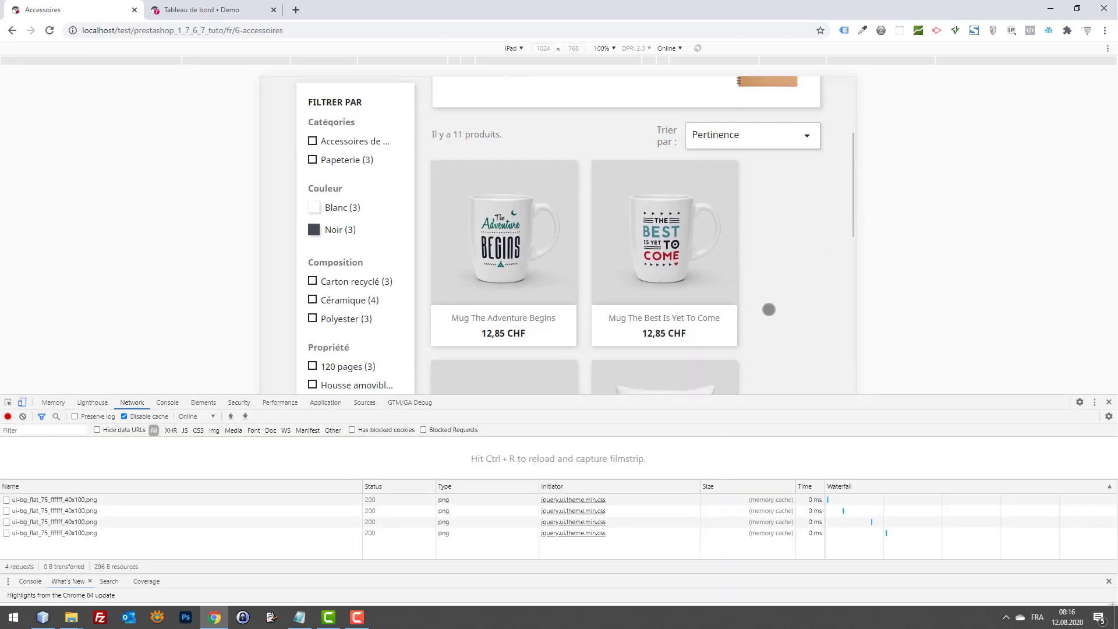
{"action": "left_click", "coordinate": [512, 48]}
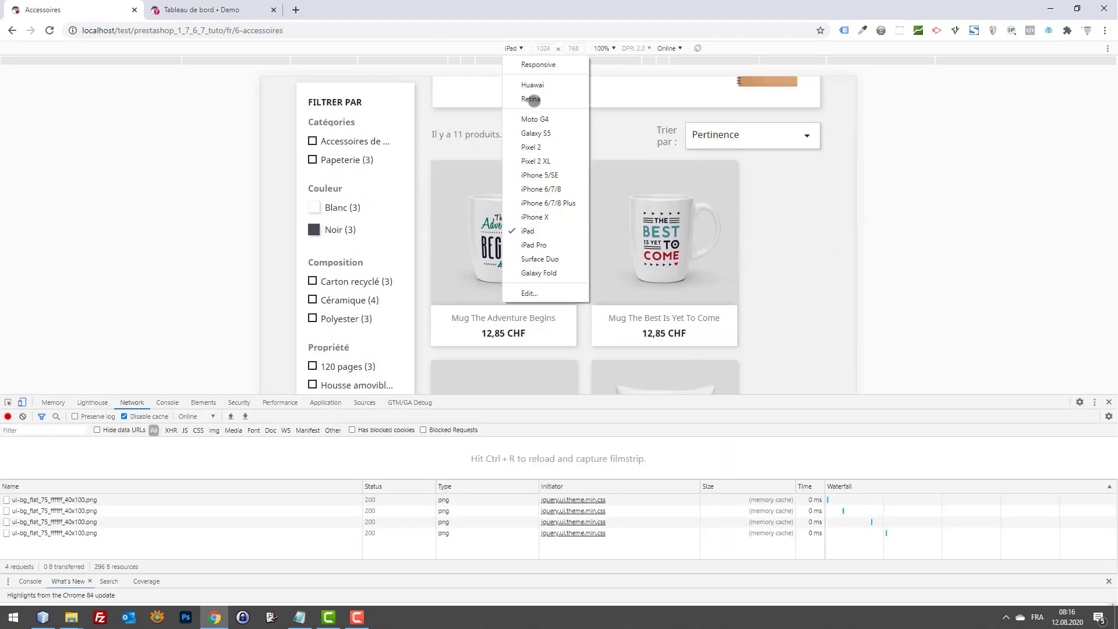
{"action": "left_click", "coordinate": [539, 86]}
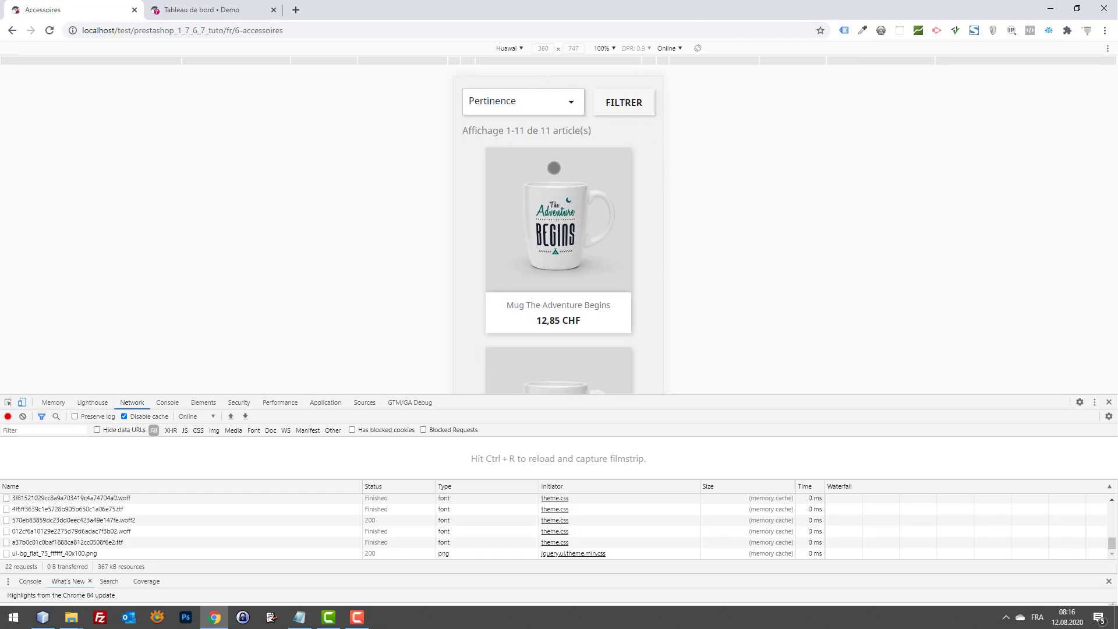
{"action": "scroll", "coordinate": [610, 175], "scroll_direction": "up", "scroll_amount": 3}
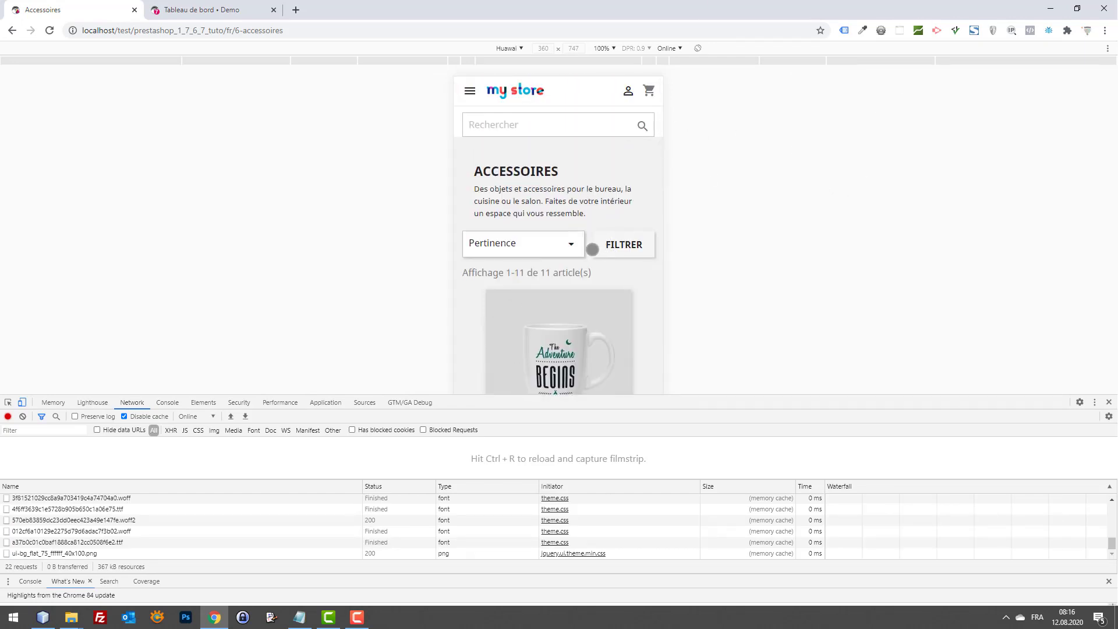
{"action": "key", "text": "F12"}
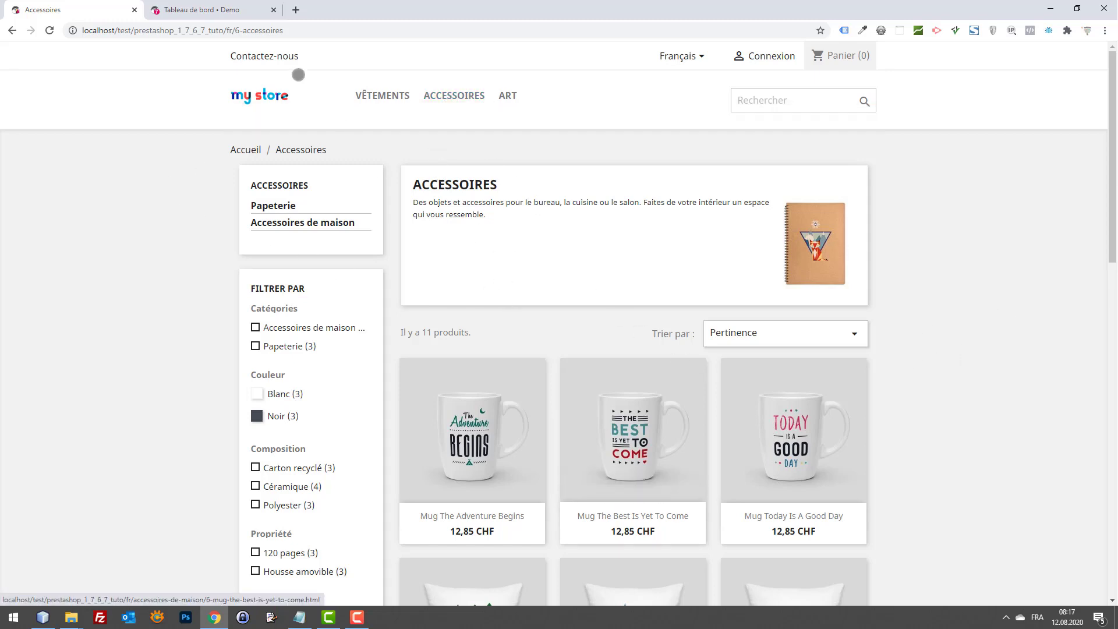
Return to the Vêtements category and turn off device emulation in the developer tools
{"action": "mouse_move", "coordinate": [444, 96]}
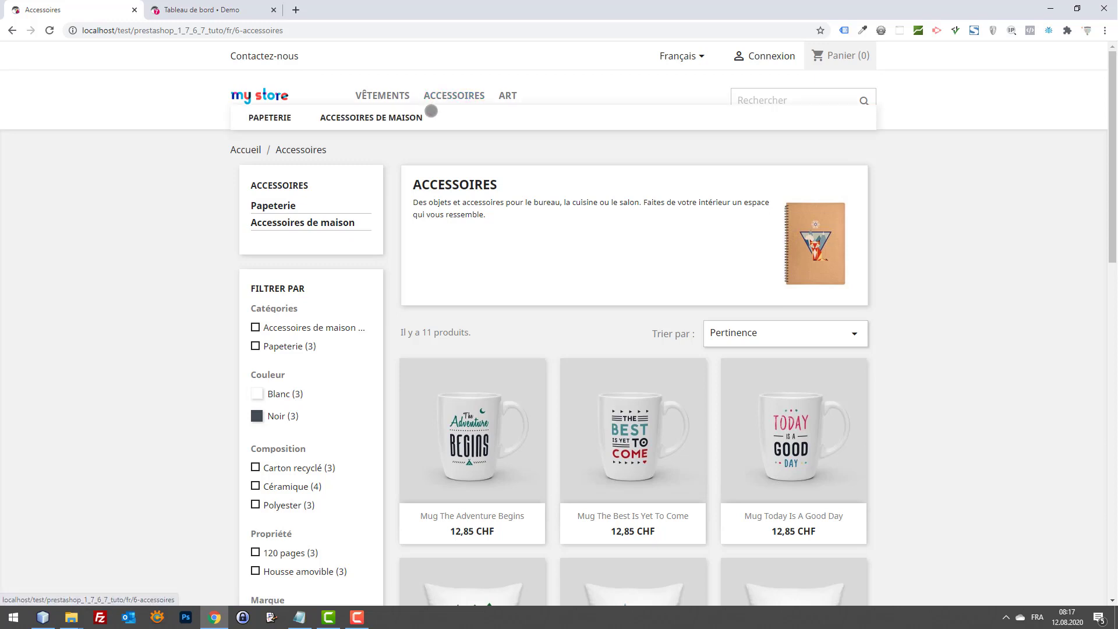
{"action": "mouse_move", "coordinate": [399, 97]}
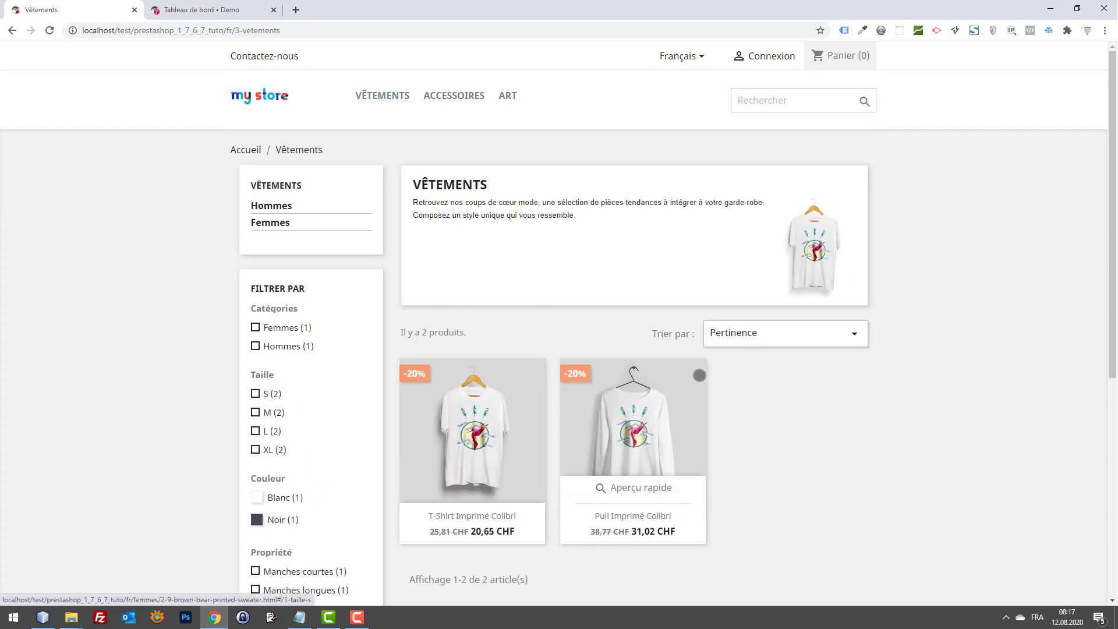
{"action": "key", "text": "F12"}
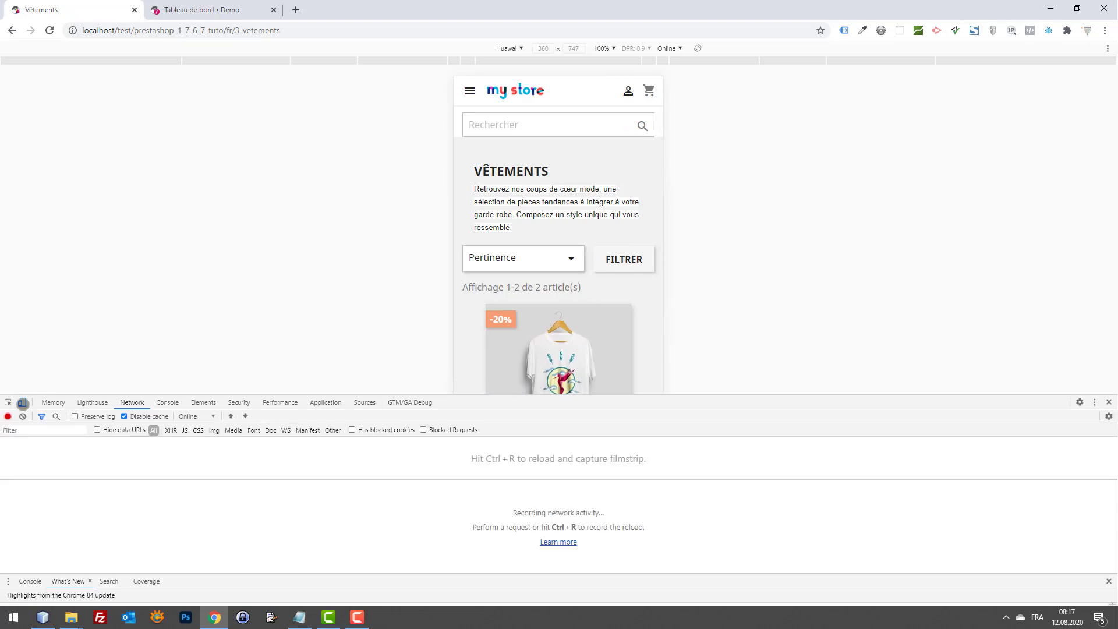
{"action": "left_click", "coordinate": [22, 402]}
{"action": "left_click", "coordinate": [23, 402]}
{"action": "left_click", "coordinate": [21, 402]}
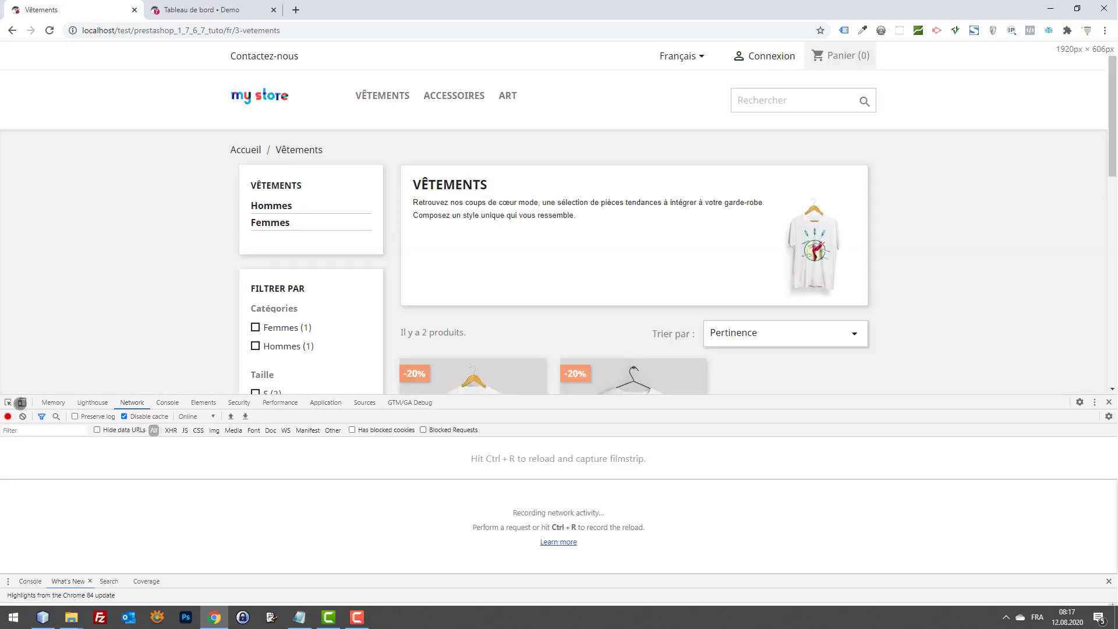
Inspect the T-shirt card's product-description element in enlarged developer tools, and close them
{"action": "left_click", "coordinate": [8, 402]}
{"action": "scroll", "coordinate": [465, 318], "scroll_direction": "down", "scroll_amount": 5}
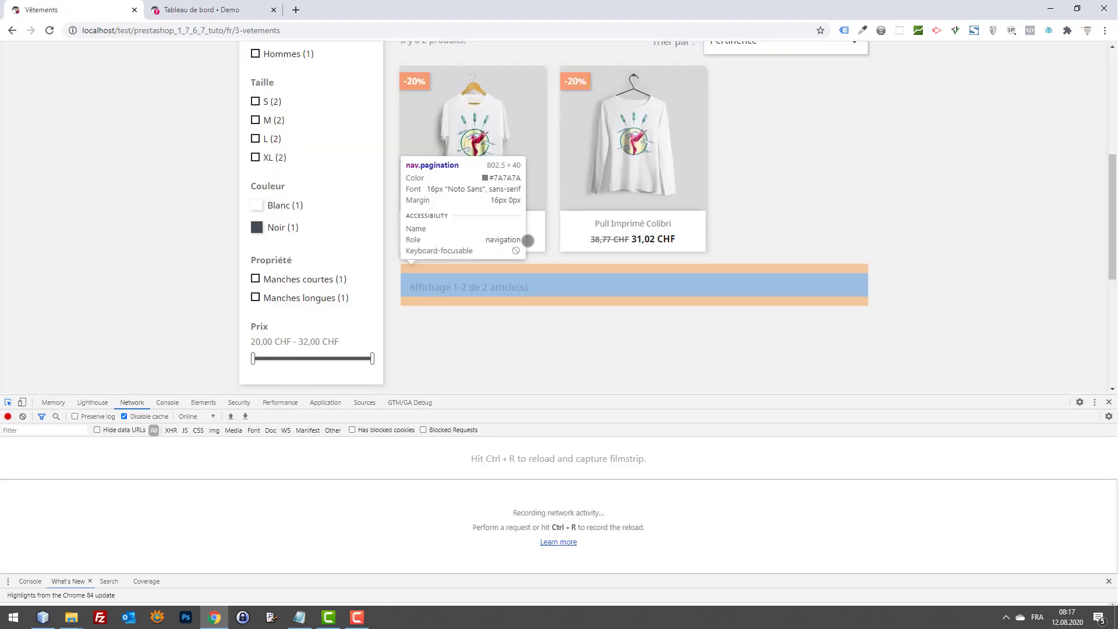
{"action": "left_click", "coordinate": [533, 251]}
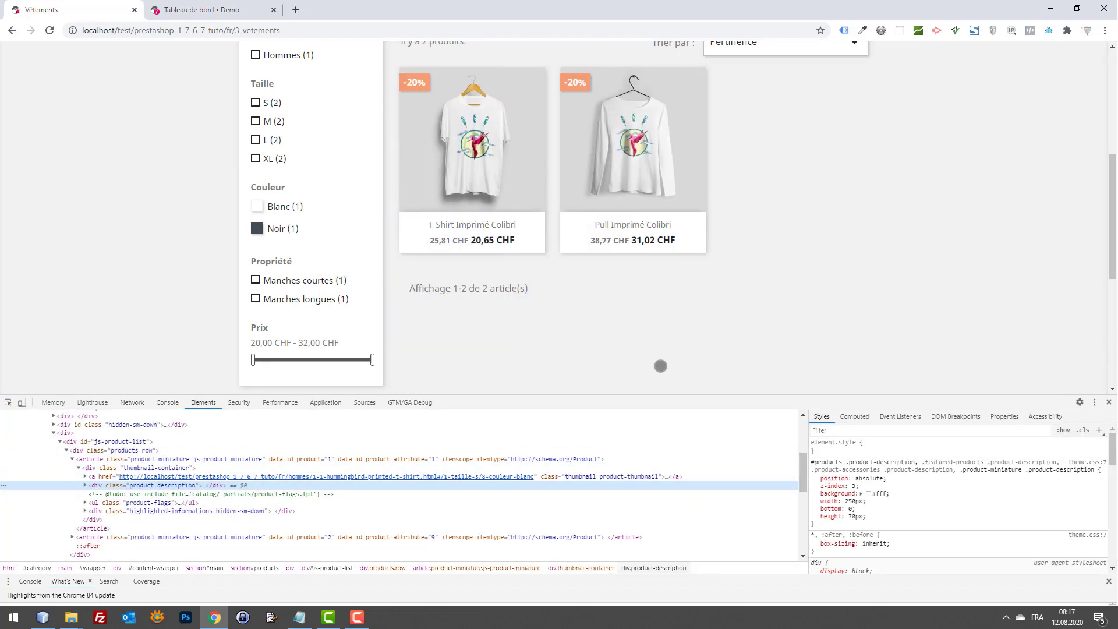
{"action": "left_click_drag", "start_coordinate": [675, 395], "coordinate": [675, 353]}
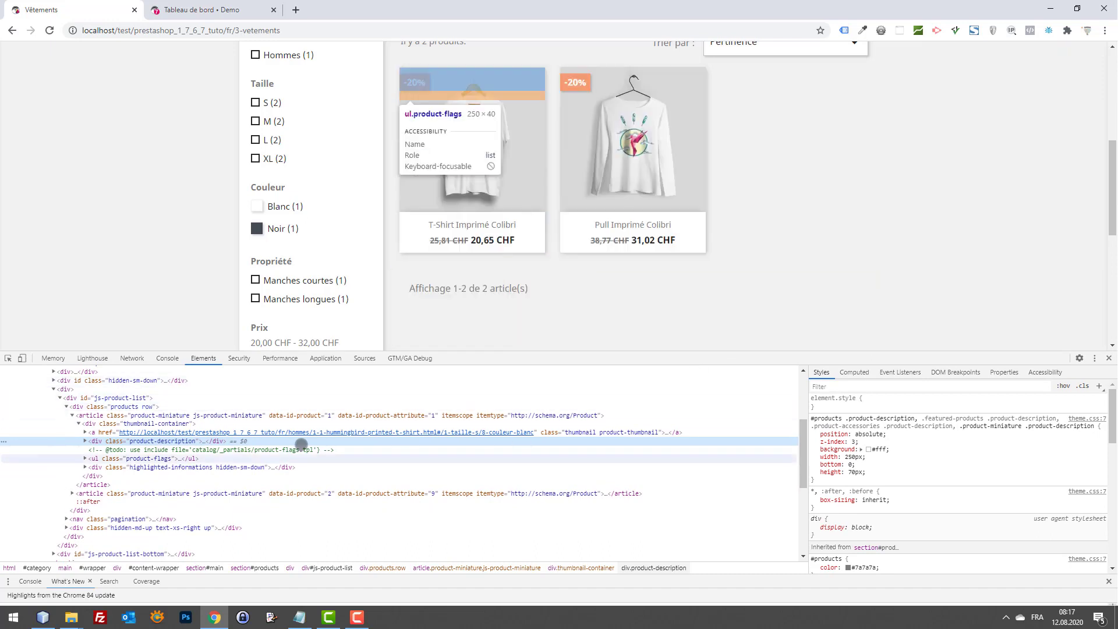
{"action": "key", "text": "F12"}
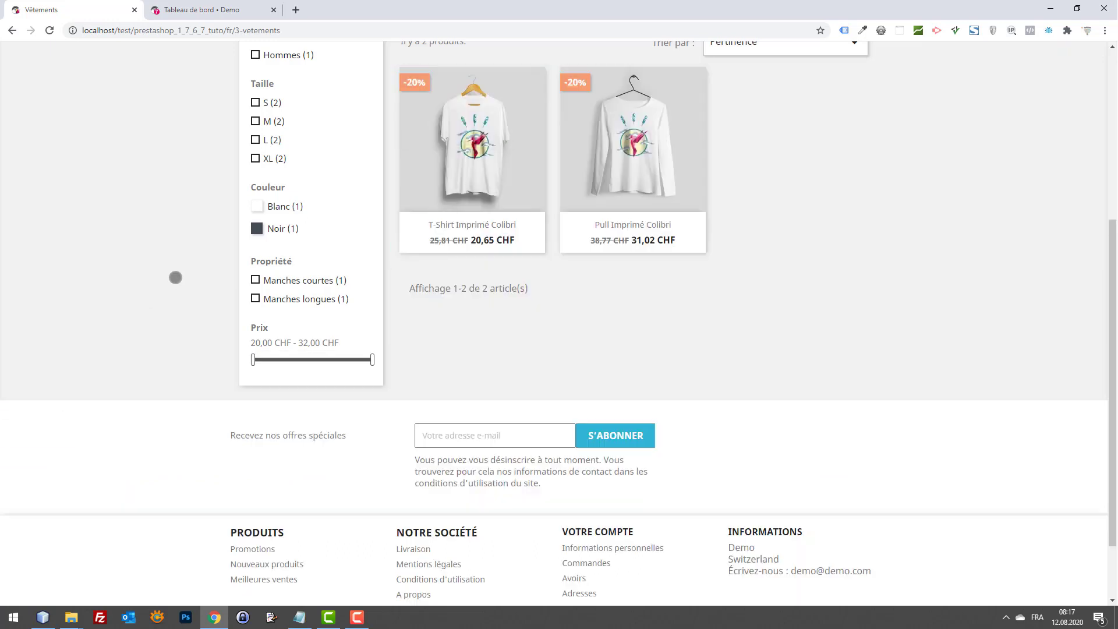
Reopen the developer tools and inspect the product-miniature article around the T-shirt card
{"action": "key", "text": "F12"}
{"action": "left_click", "coordinate": [132, 358]}
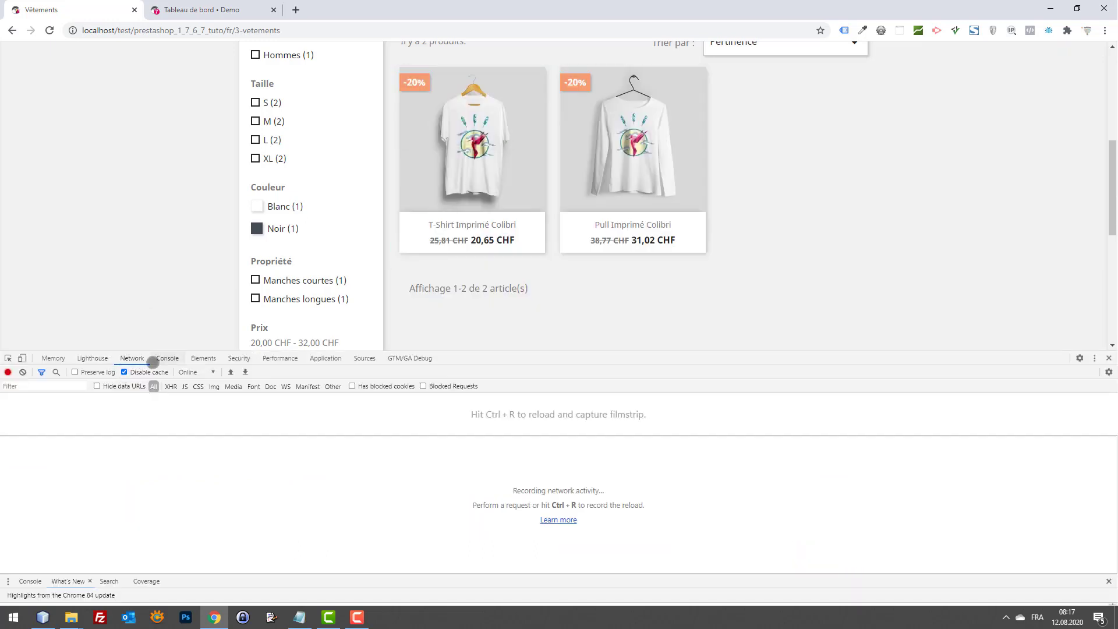
{"action": "left_click", "coordinate": [8, 358]}
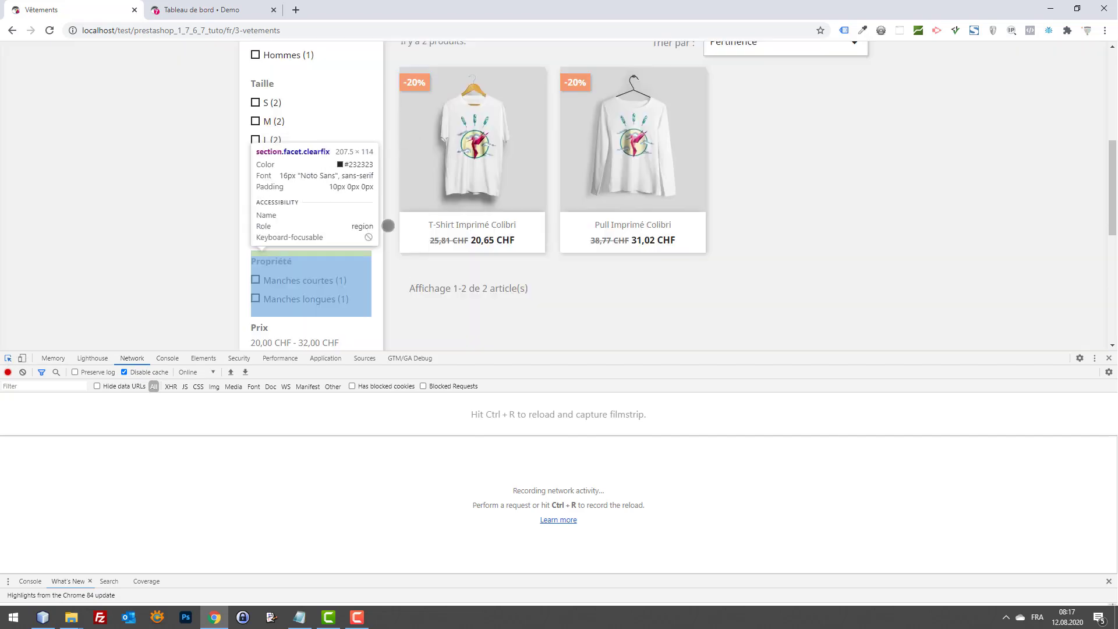
{"action": "left_click", "coordinate": [542, 259]}
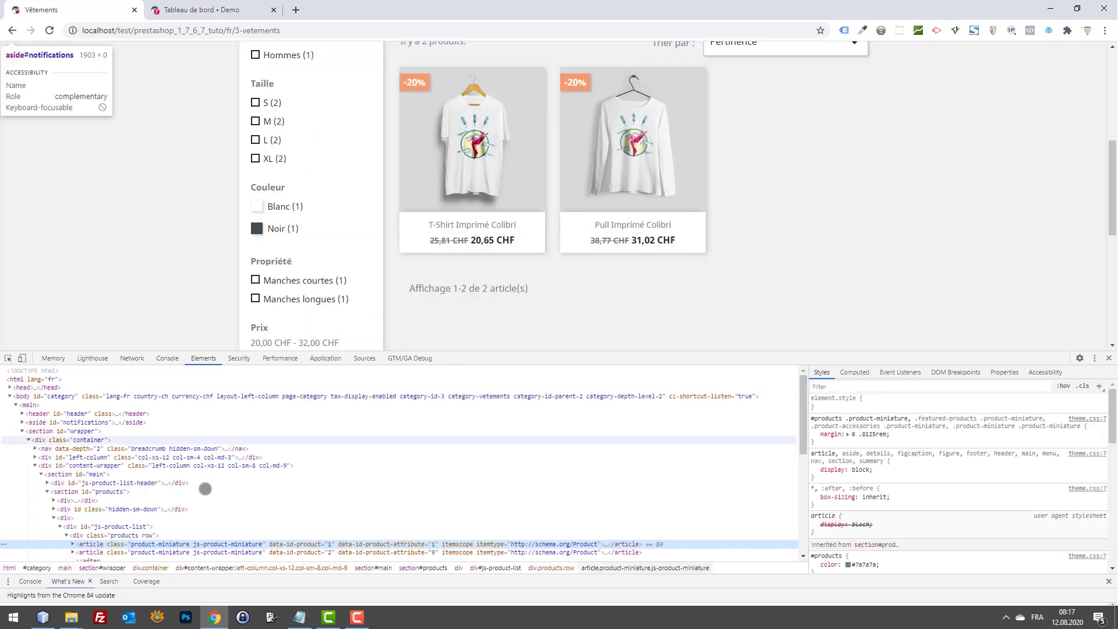
Expand the T-shirt's product-miniature article and inspect the height and width rules of its thumbnail-container
{"action": "left_click", "coordinate": [134, 534]}
{"action": "left_click", "coordinate": [134, 544]}
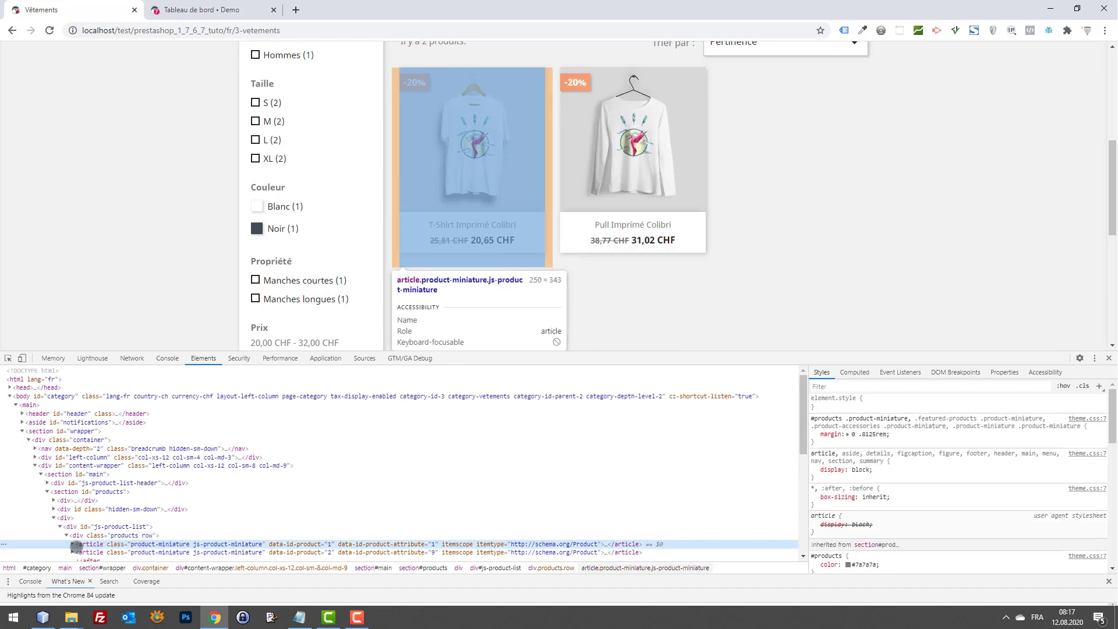
{"action": "left_click", "coordinate": [73, 544]}
{"action": "left_click", "coordinate": [125, 552]}
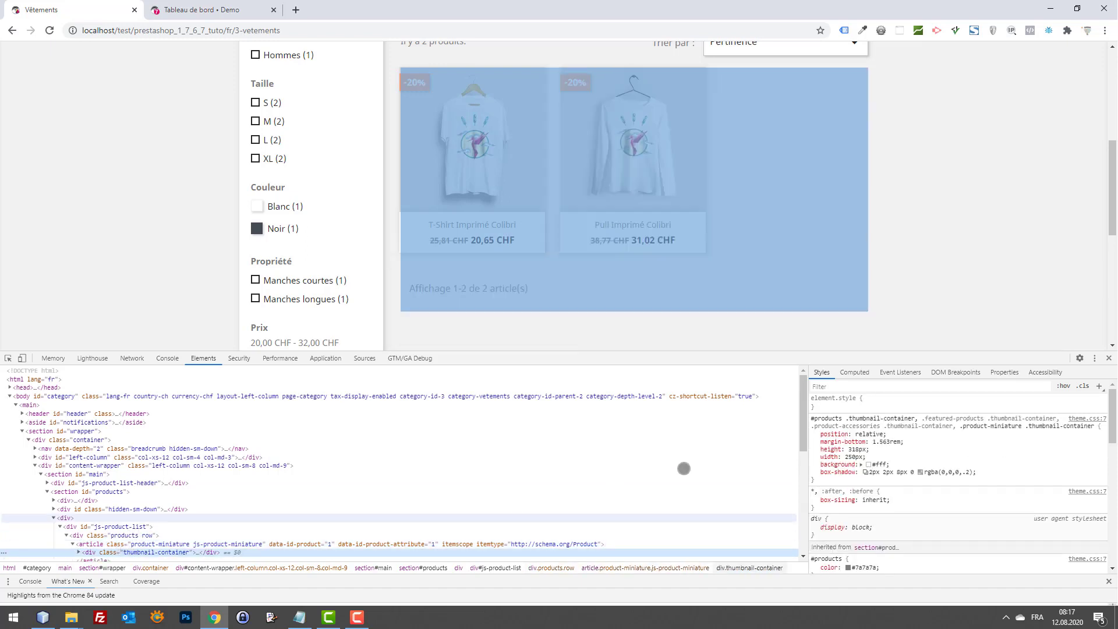
{"action": "left_click", "coordinate": [830, 449]}
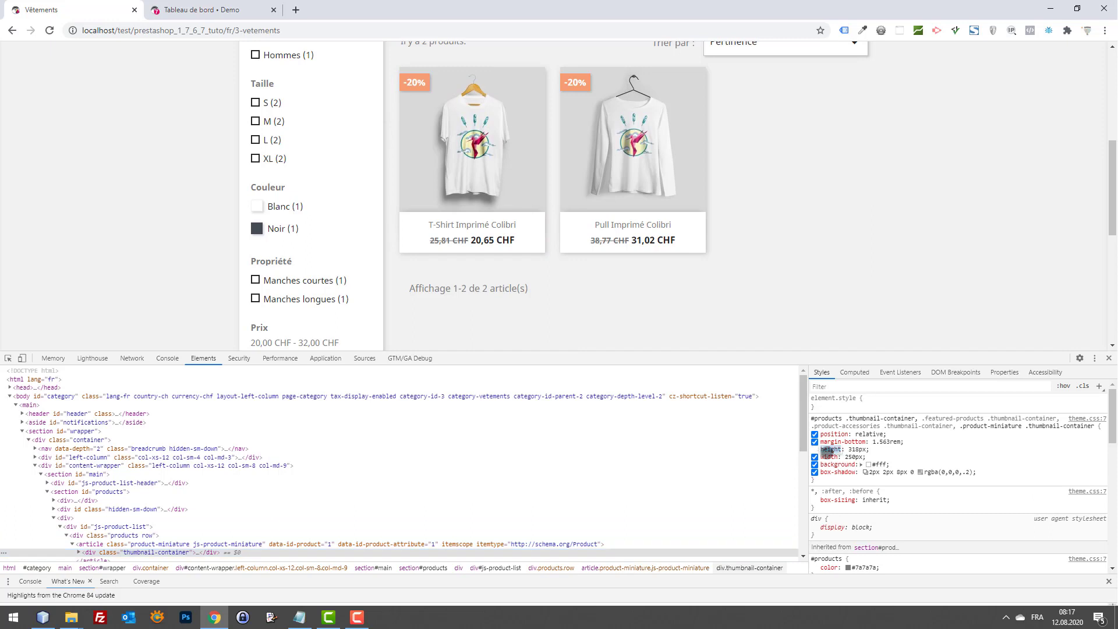
{"action": "left_click", "coordinate": [853, 457]}
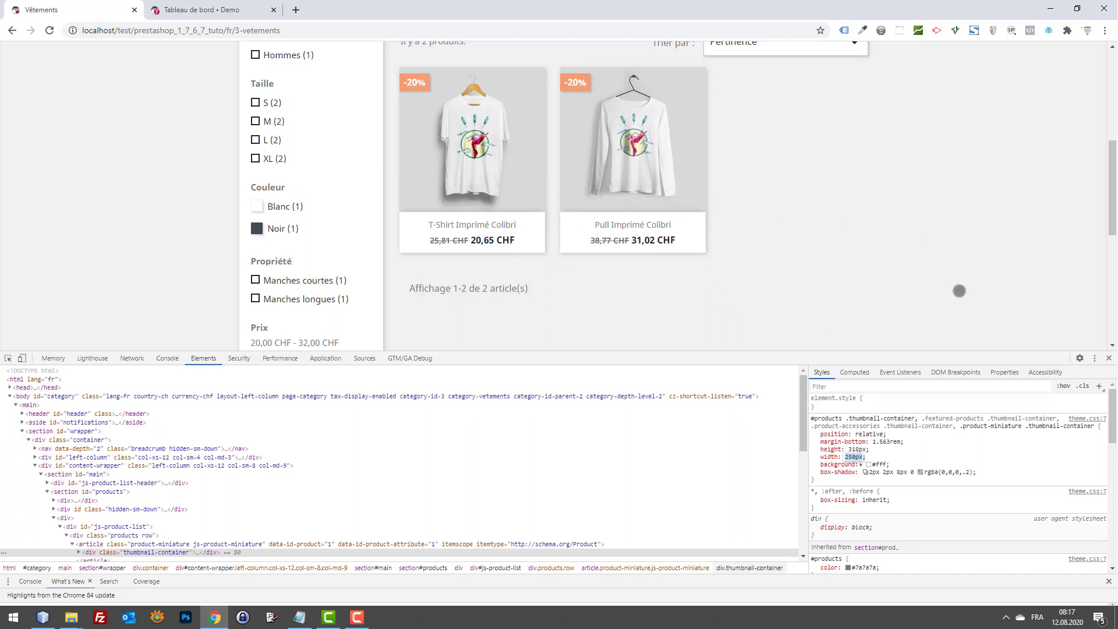
{"action": "scroll", "coordinate": [852, 210], "scroll_direction": "up", "scroll_amount": 1}
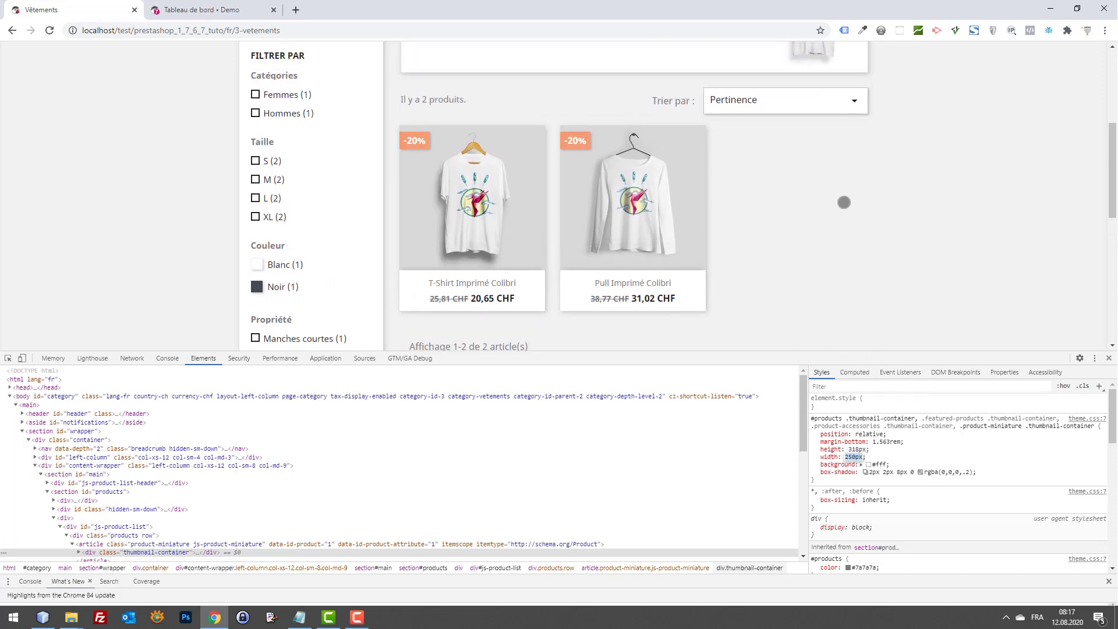
{"action": "scroll", "coordinate": [843, 202], "scroll_direction": "up", "scroll_amount": 1}
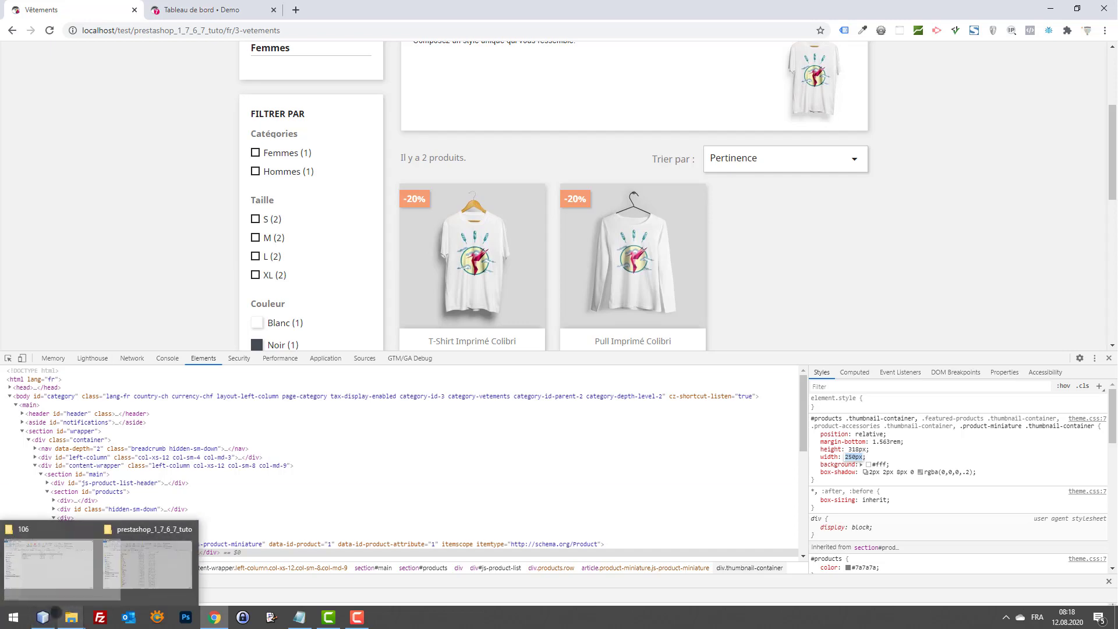
Switch to NetBeans and open custom.css from the project's themes/classic/assets/css folder
{"action": "left_click", "coordinate": [59, 562]}
{"action": "left_click", "coordinate": [18, 79]}
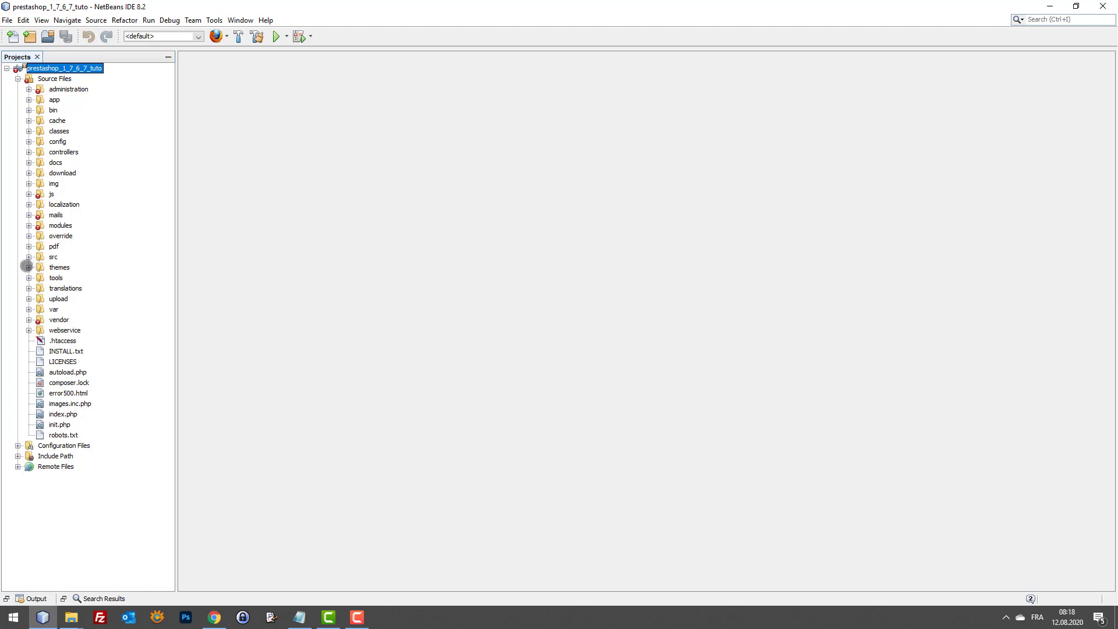
{"action": "left_click", "coordinate": [27, 267]}
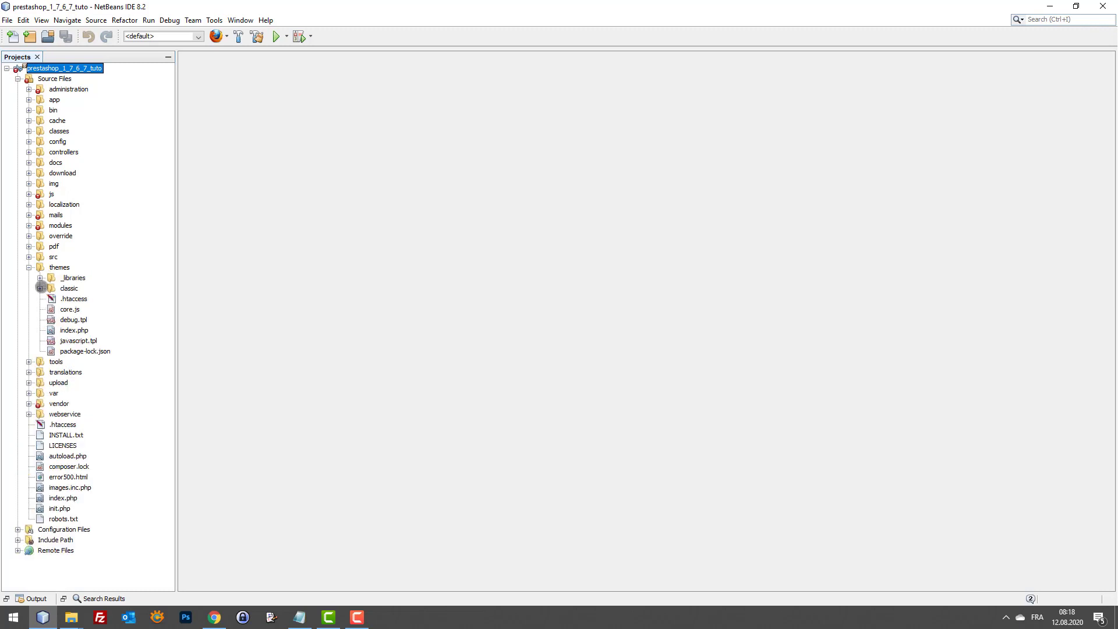
{"action": "left_click", "coordinate": [46, 270]}
{"action": "left_click", "coordinate": [41, 289]}
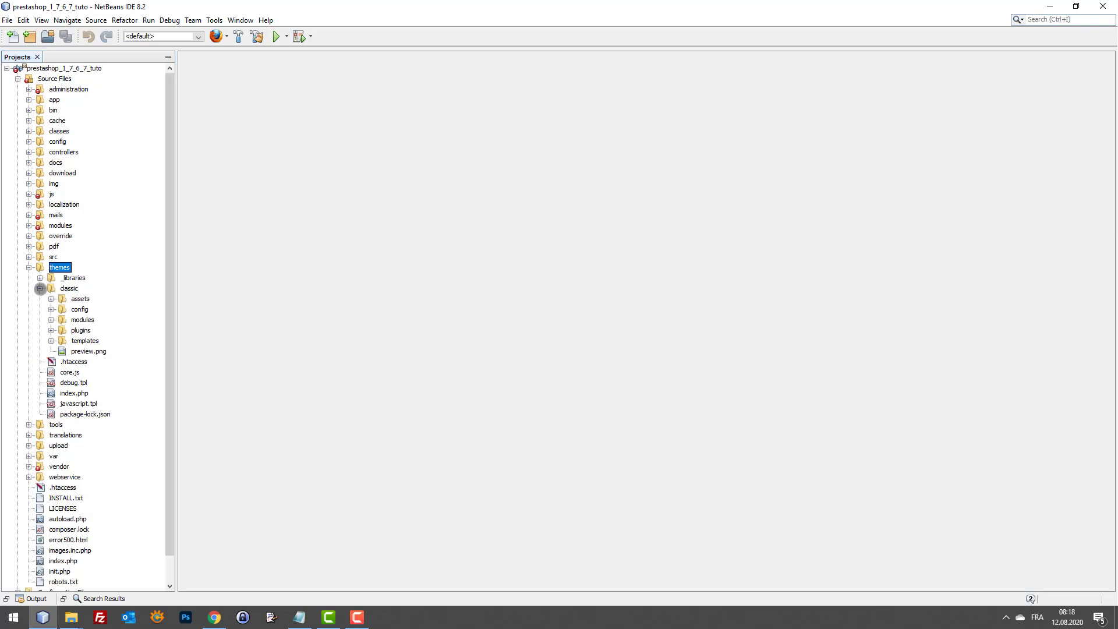
{"action": "left_click", "coordinate": [51, 299]}
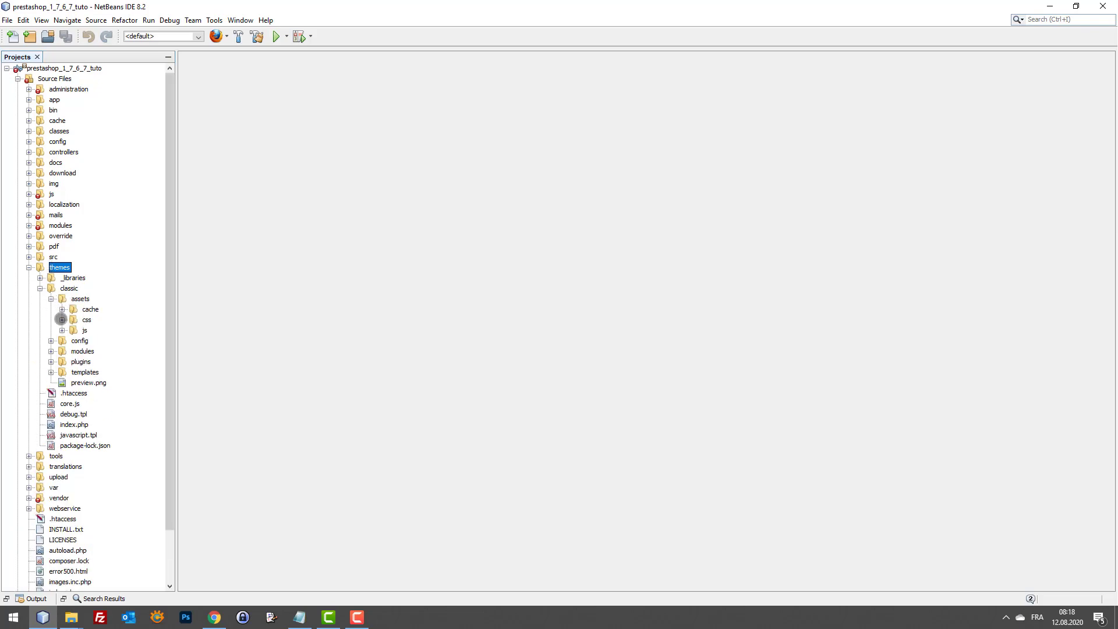
{"action": "left_click", "coordinate": [61, 320]}
{"action": "scroll", "coordinate": [116, 326], "scroll_direction": "down", "scroll_amount": 1}
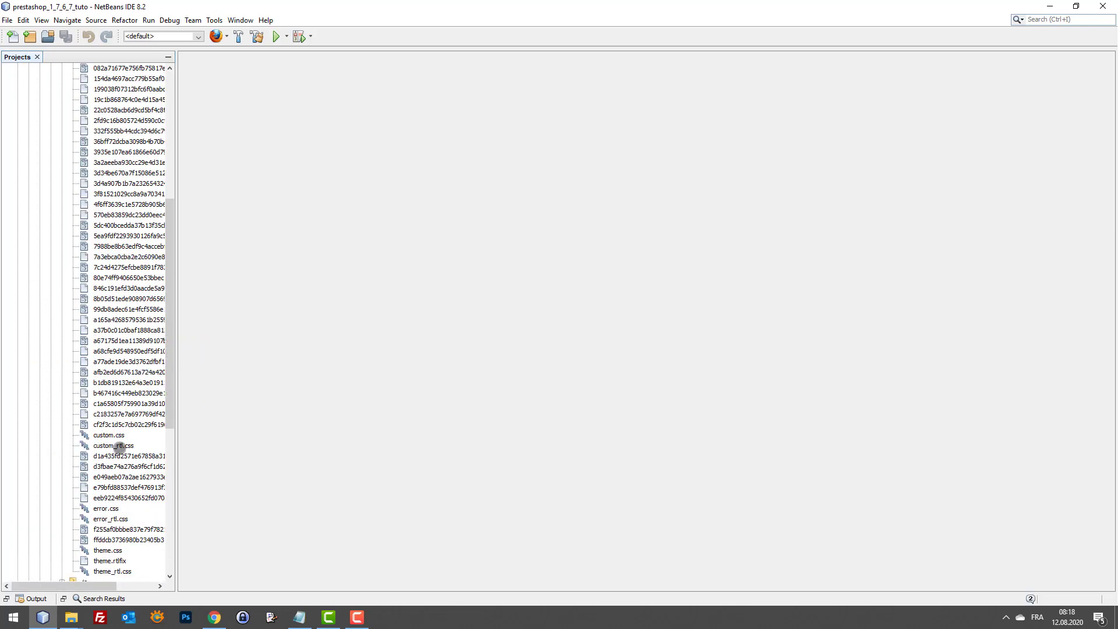
{"action": "double_click", "coordinate": [110, 436]}
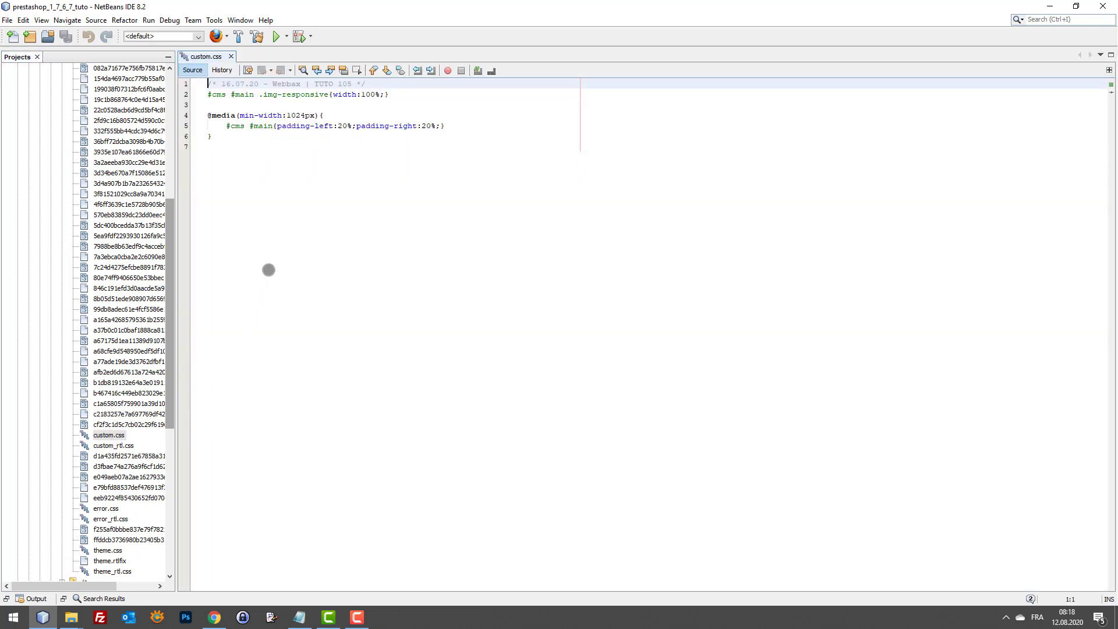
Add blank lines after the closing brace of the media query in custom.css
{"action": "left_click", "coordinate": [251, 132]}
{"action": "key", "text": "Return"}
{"action": "key", "text": "Return"}
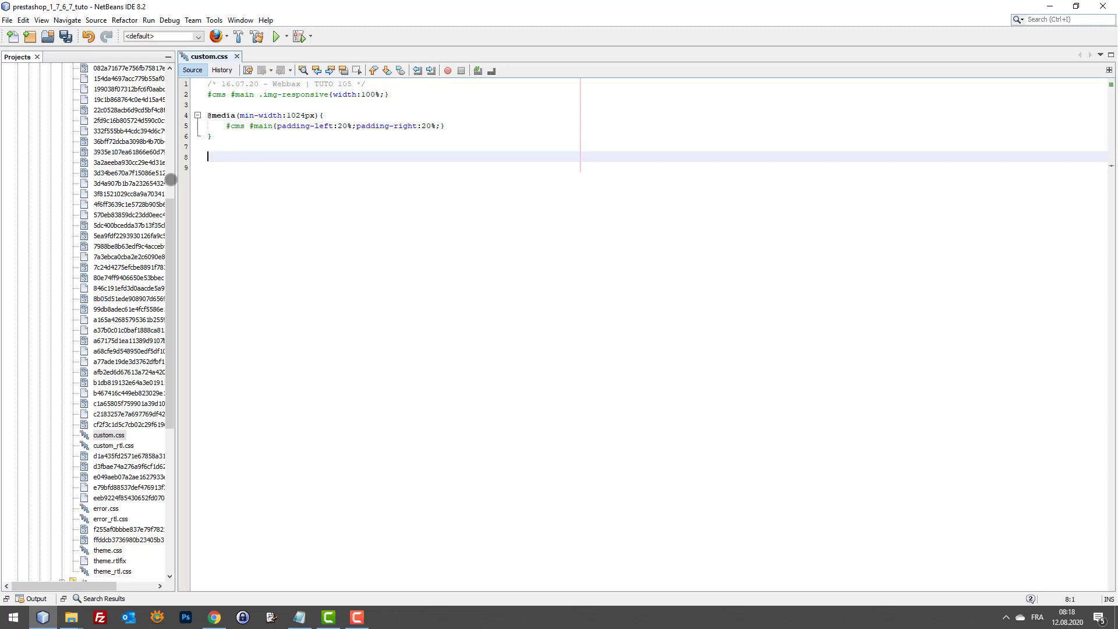
In Notepad++, delete the TUTO 105 block from the prepared custom.css in the 106 folder and save the file
{"action": "left_click", "coordinate": [309, 619]}
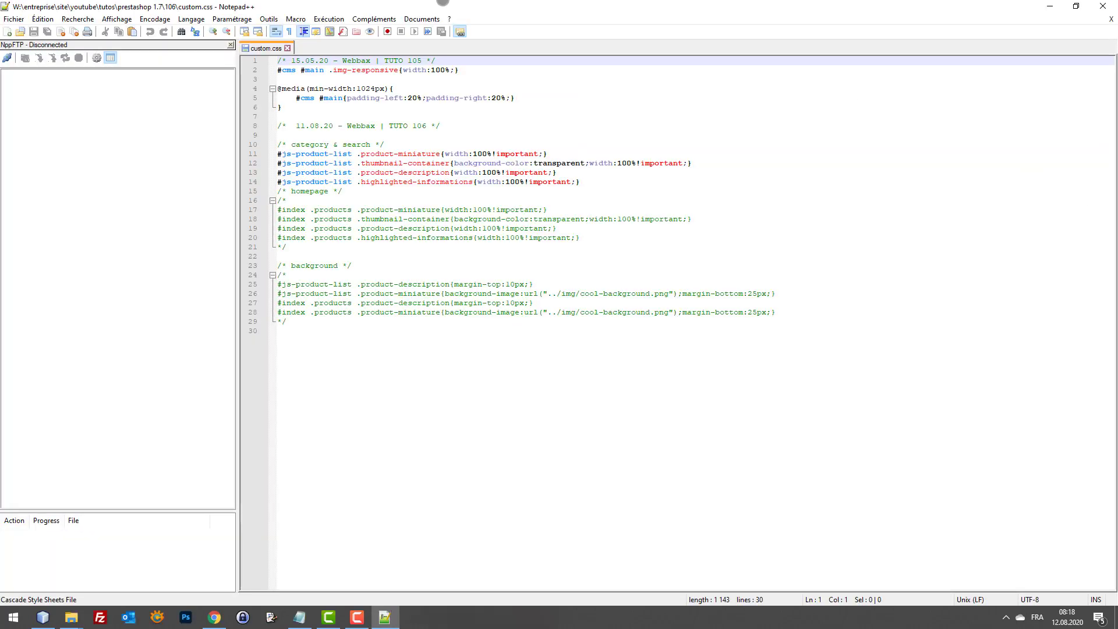
{"action": "double_click", "coordinate": [441, 3]}
{"action": "left_click_drag", "start_coordinate": [408, 171], "coordinate": [566, 137]}
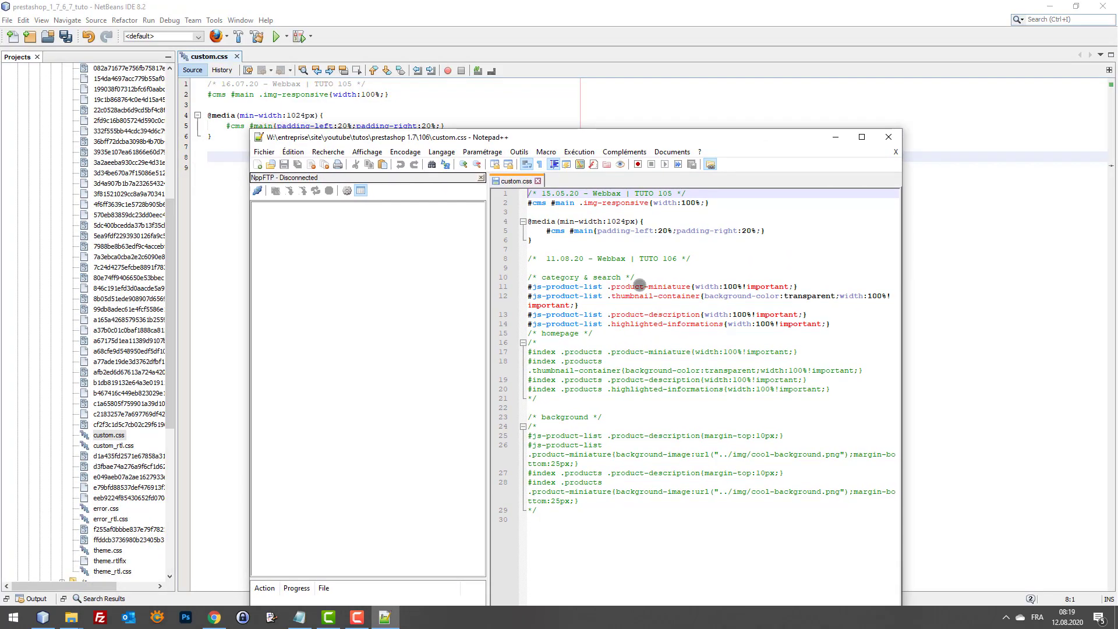
{"action": "left_click_drag", "start_coordinate": [528, 260], "coordinate": [520, 181]}
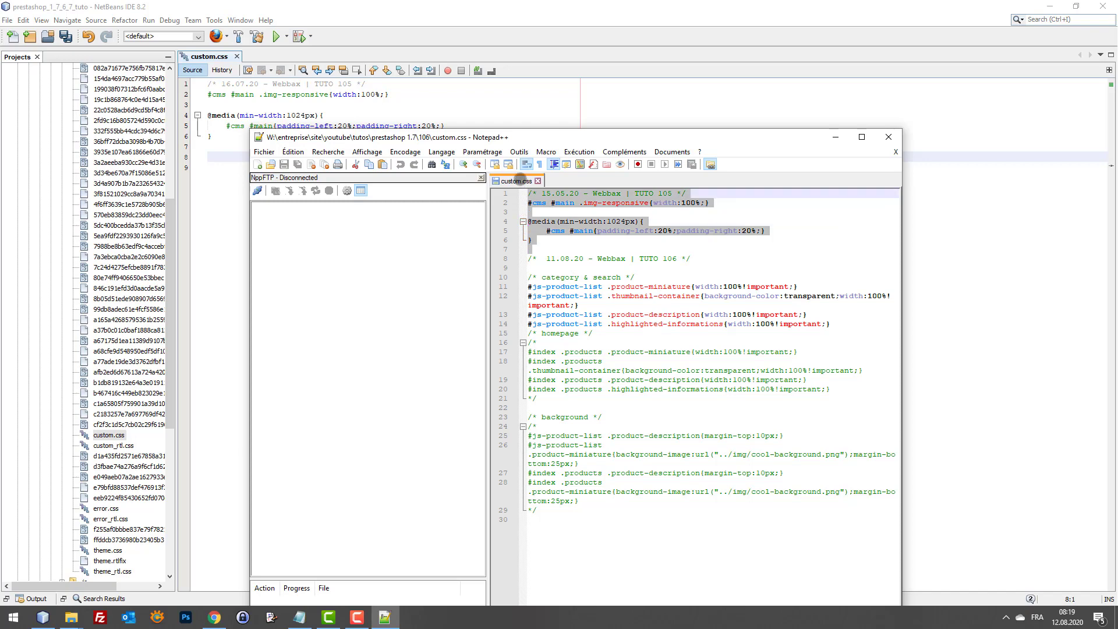
{"action": "key", "text": "Delete"}
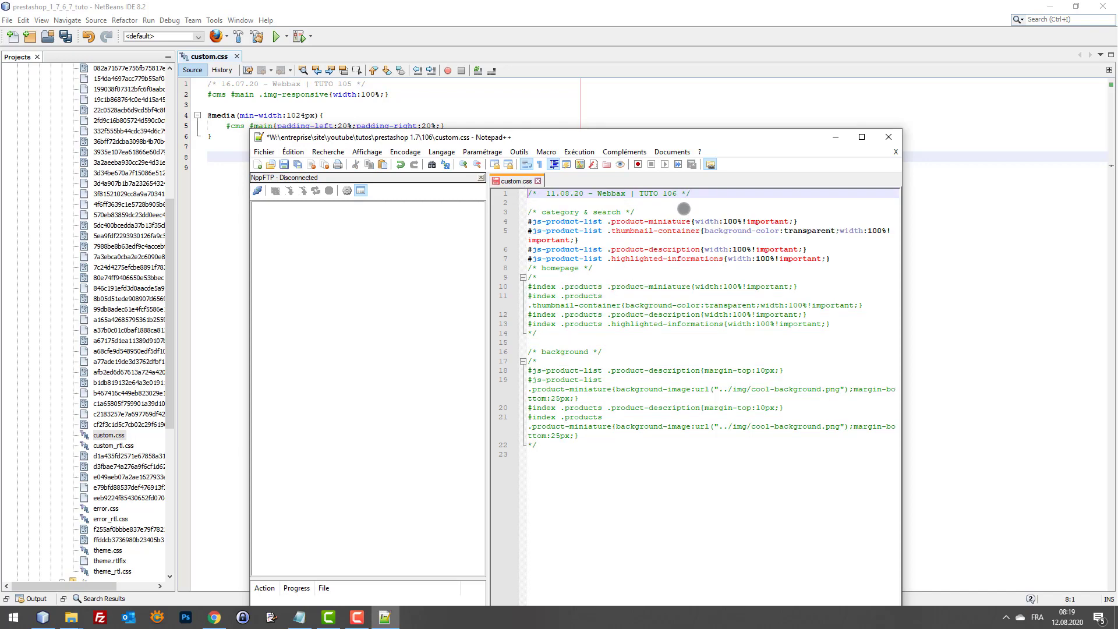
{"action": "key", "text": "ctrl+s"}
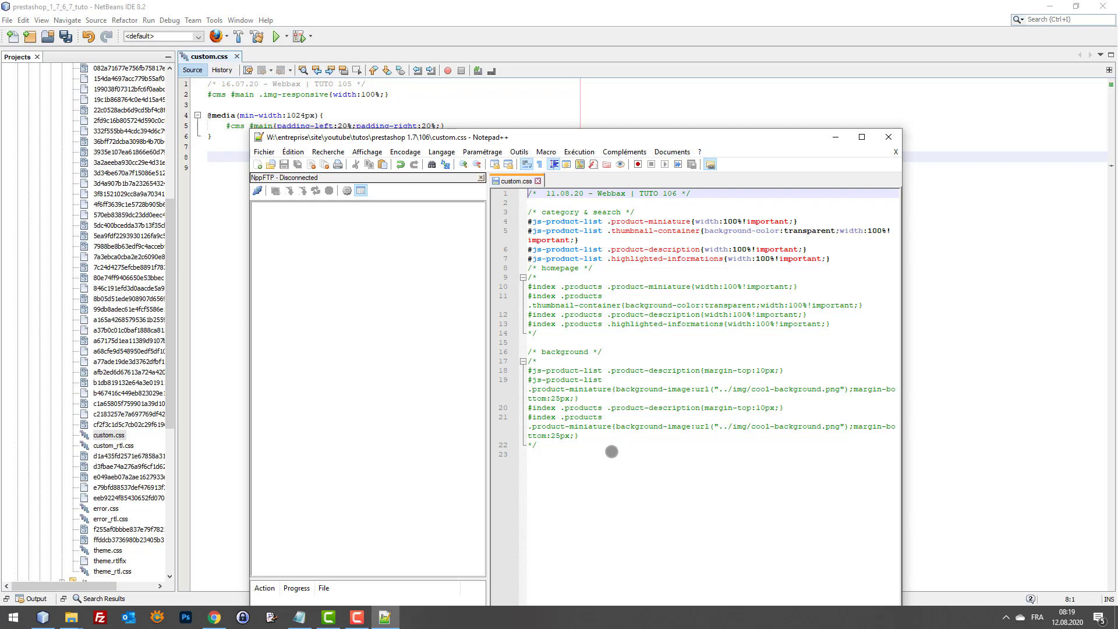
Copy all the TUTO 106 rules from Notepad++ to the end of the theme's custom.css in NetBeans and save it
{"action": "left_click", "coordinate": [610, 454]}
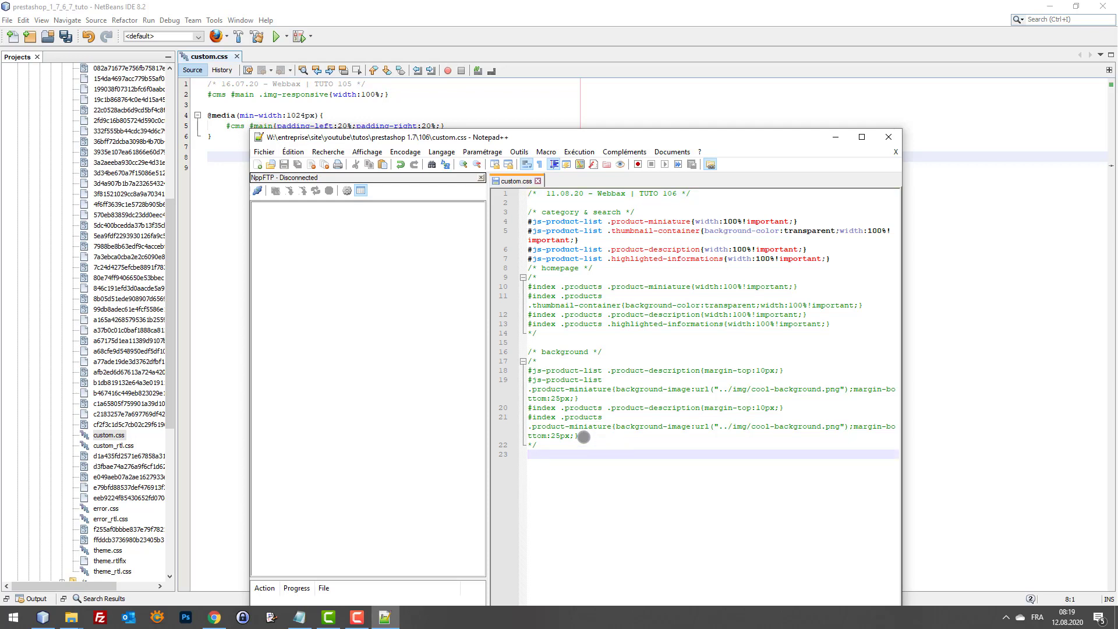
{"action": "left_click", "coordinate": [639, 285]}
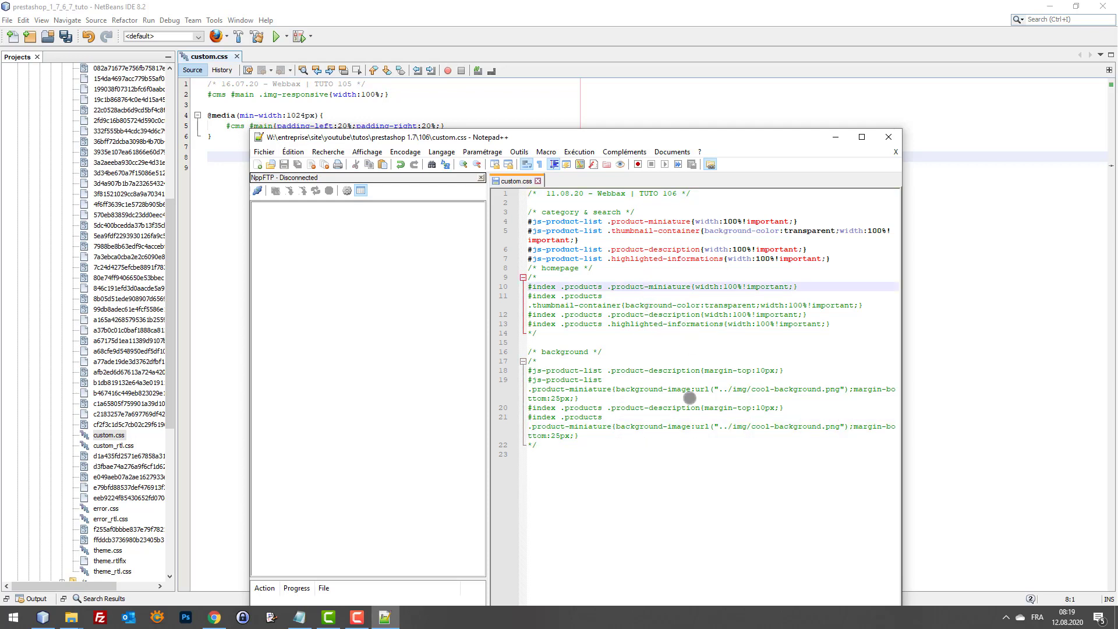
{"action": "left_click", "coordinate": [699, 452]}
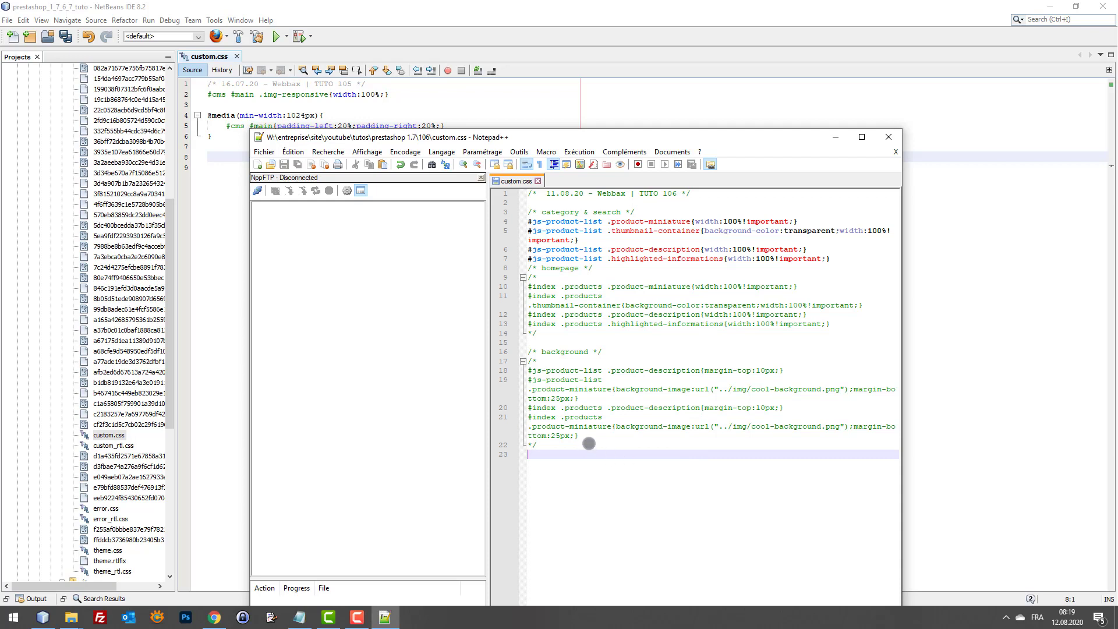
{"action": "left_click_drag", "start_coordinate": [600, 457], "coordinate": [485, 142]}
{"action": "key", "text": "ctrl+c"}
{"action": "left_click", "coordinate": [446, 59]}
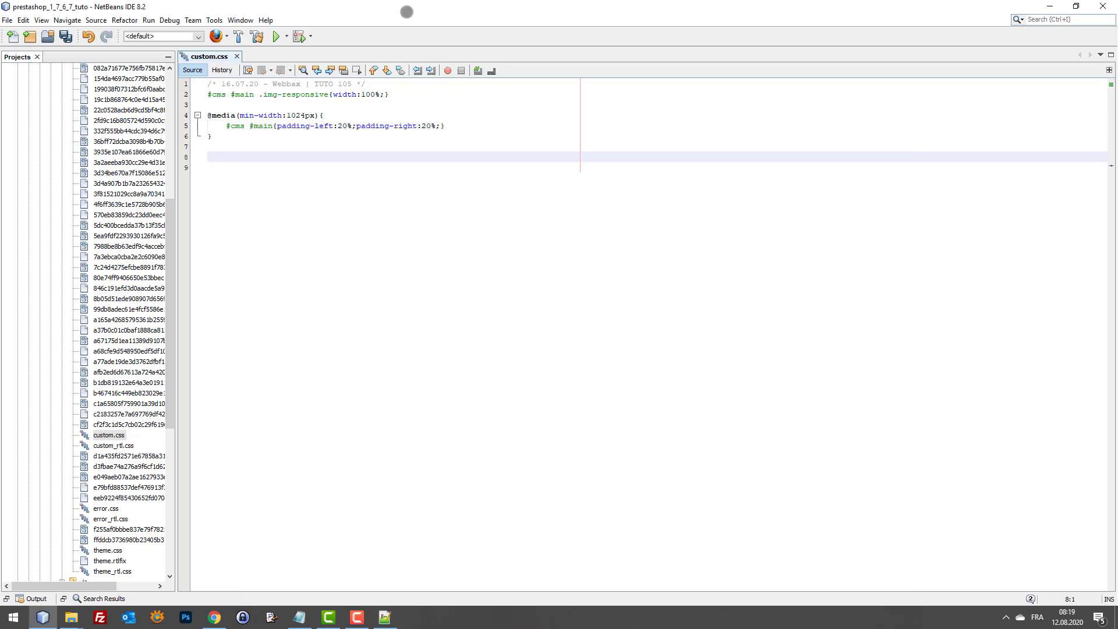
{"action": "left_click", "coordinate": [252, 155]}
{"action": "key", "text": "ctrl+v"}
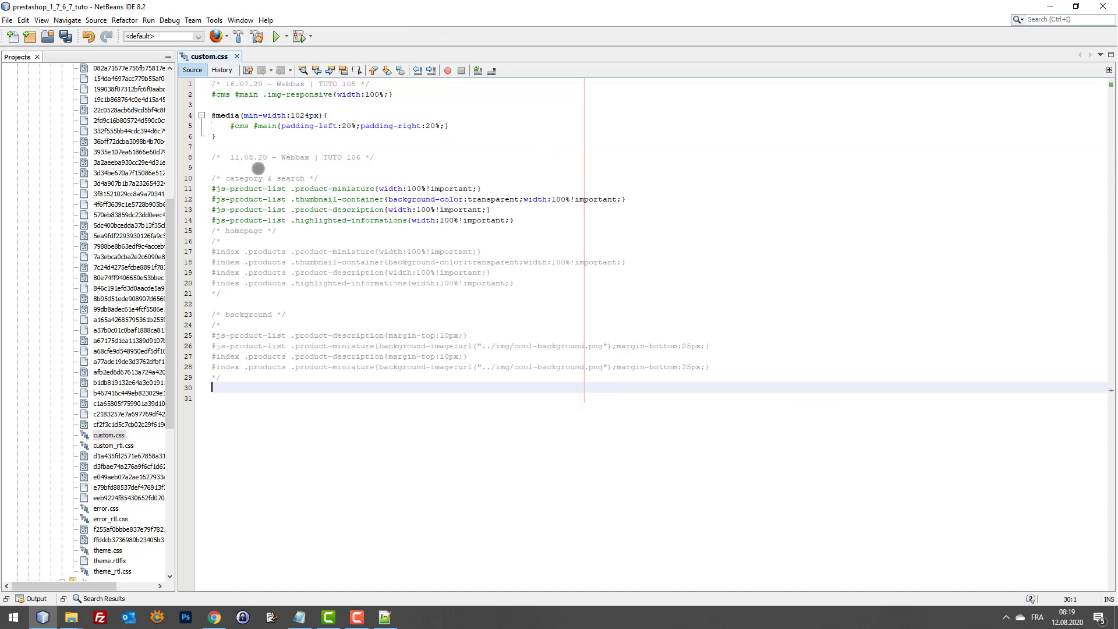
{"action": "key", "text": "ctrl+s"}
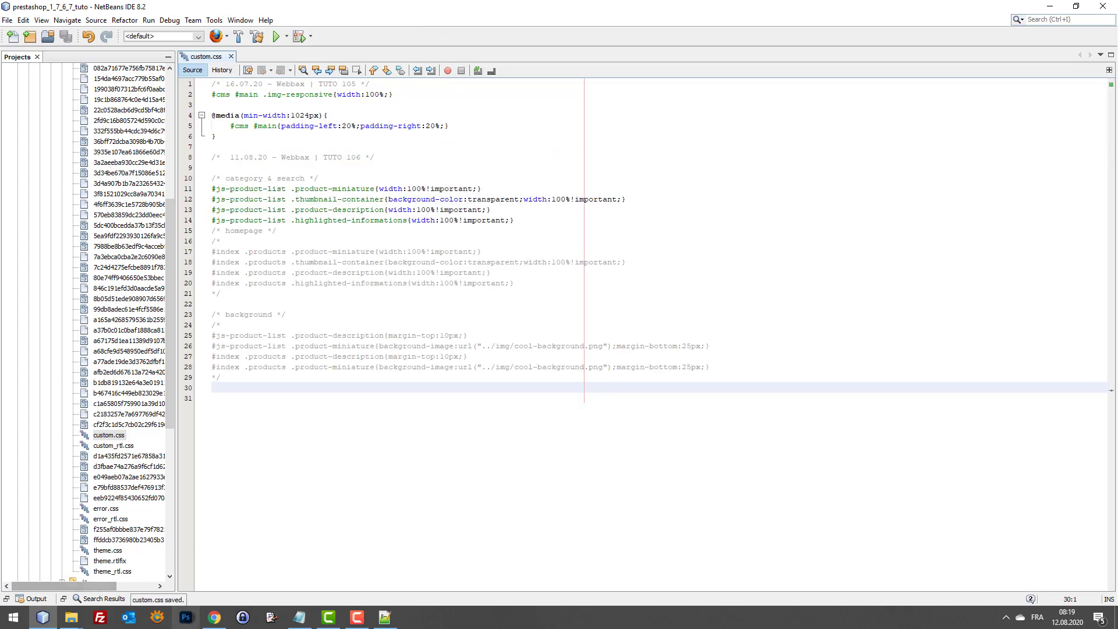
Switch to Chrome and reload the Vêtements page with the developer tools' Network view open and the cache disabled
{"action": "left_click", "coordinate": [214, 618]}
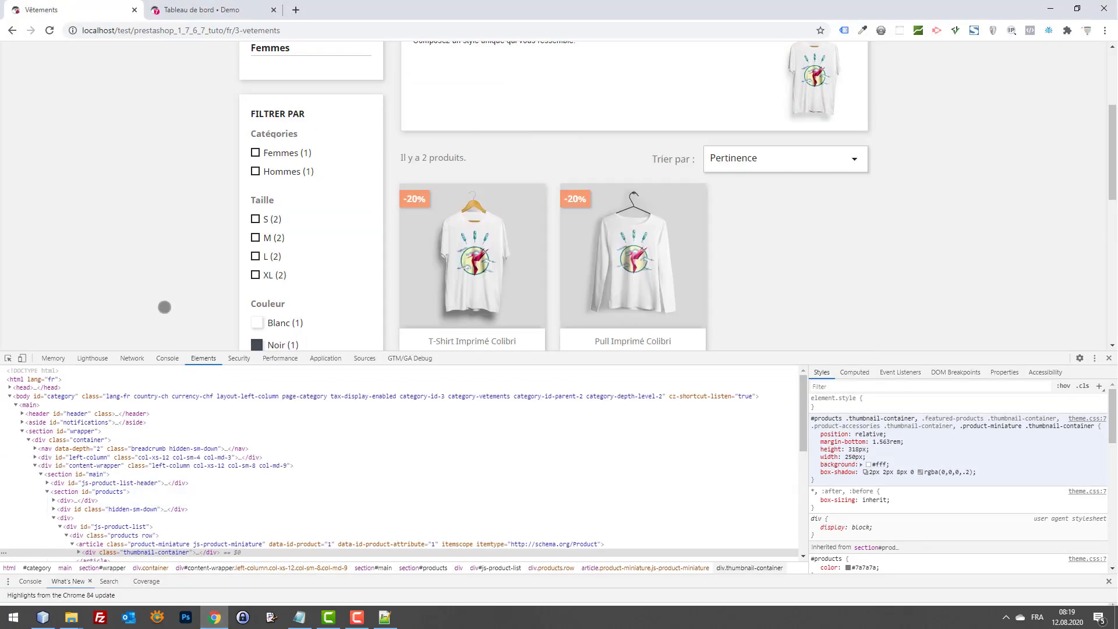
{"action": "key", "text": "F12"}
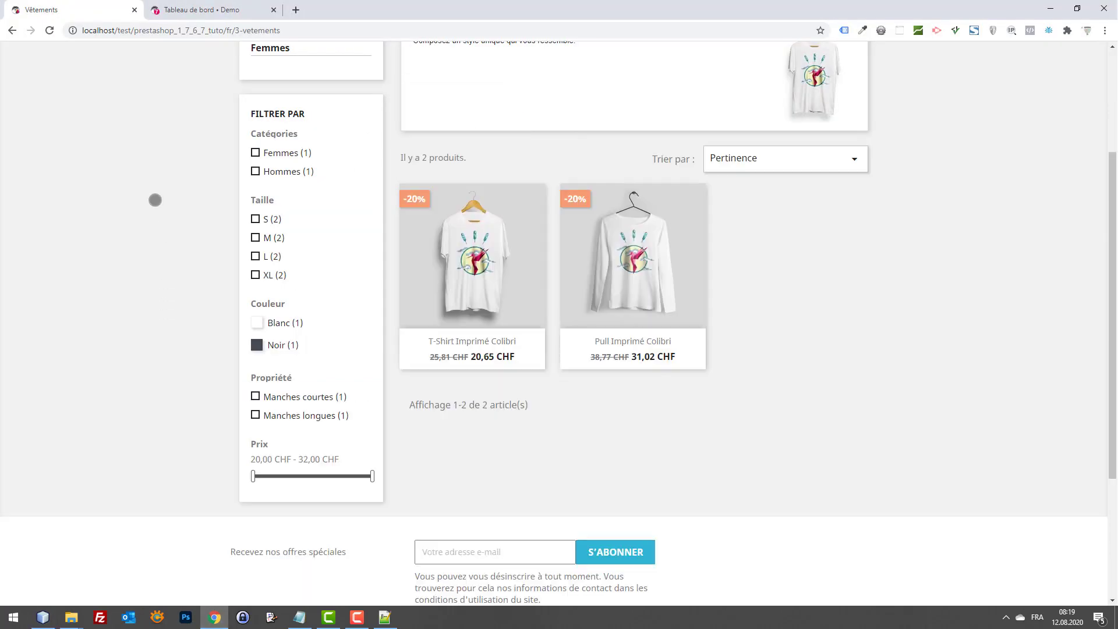
{"action": "key", "text": "F12"}
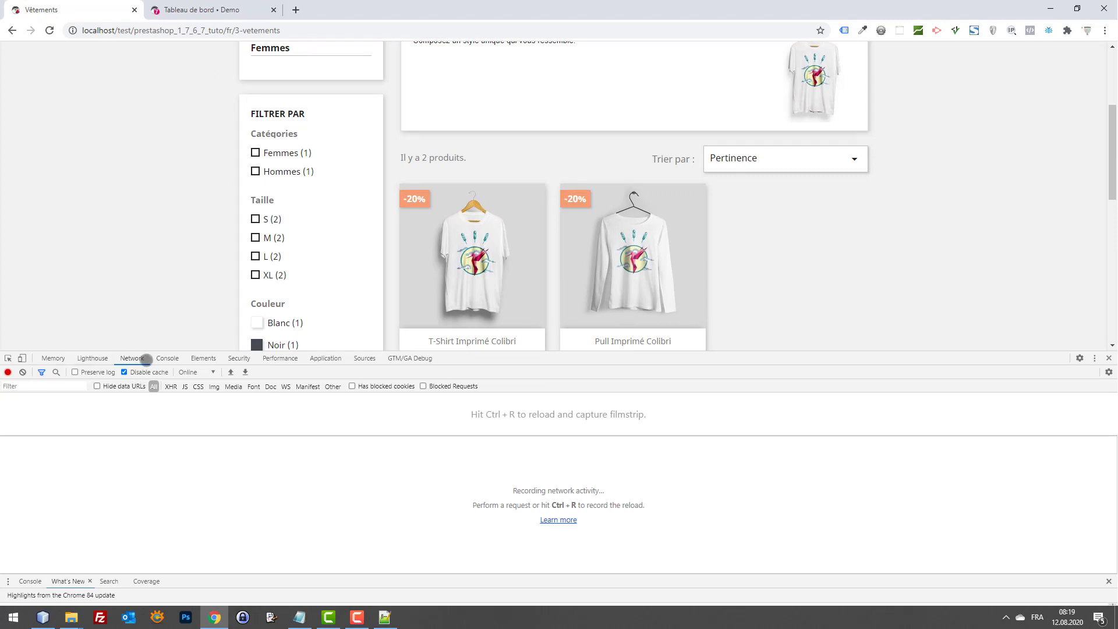
{"action": "left_click", "coordinate": [161, 359]}
{"action": "left_click", "coordinate": [140, 359]}
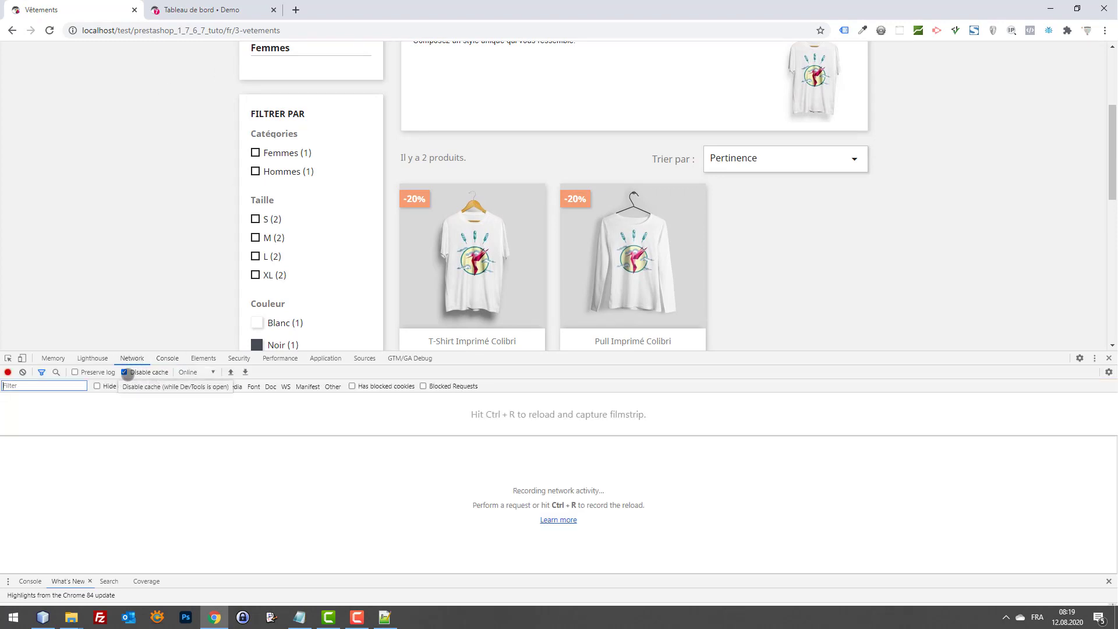
{"action": "left_click", "coordinate": [127, 262]}
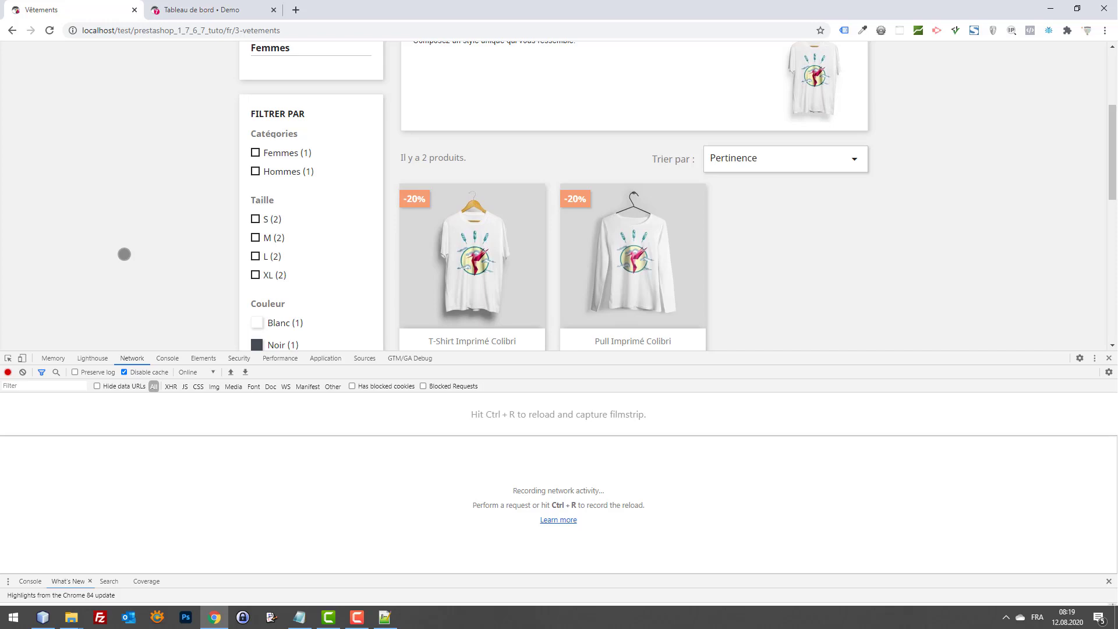
{"action": "key", "text": "F5"}
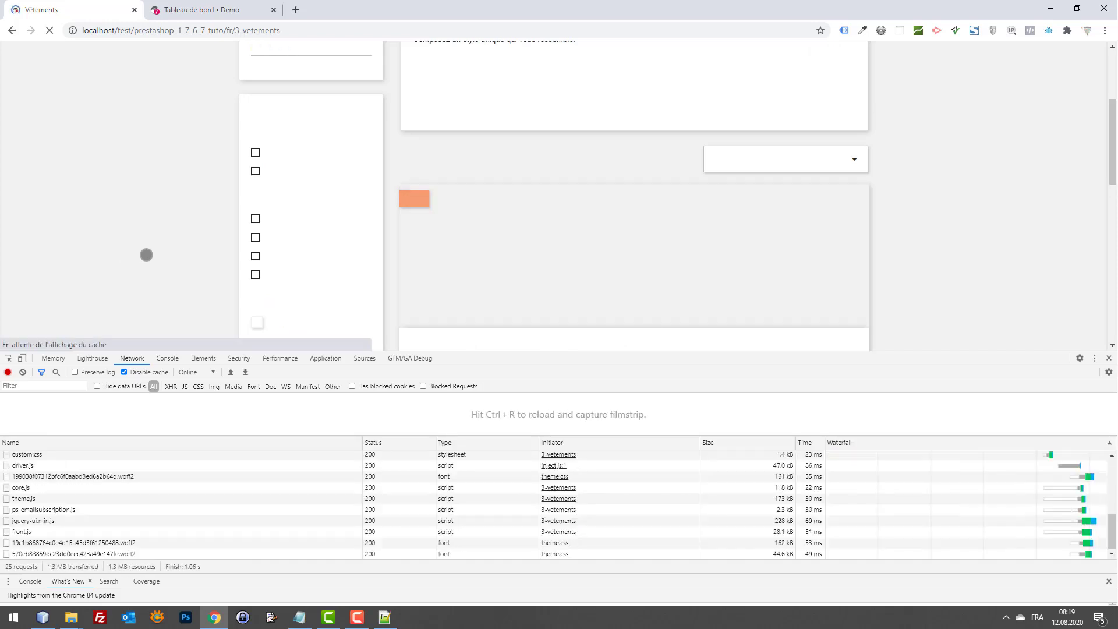
Shrink the developer tools area and examine the product card layout on the Vêtements page
{"action": "left_click_drag", "start_coordinate": [978, 361], "coordinate": [1003, 456]}
{"action": "scroll", "coordinate": [908, 217], "scroll_direction": "up", "scroll_amount": 1}
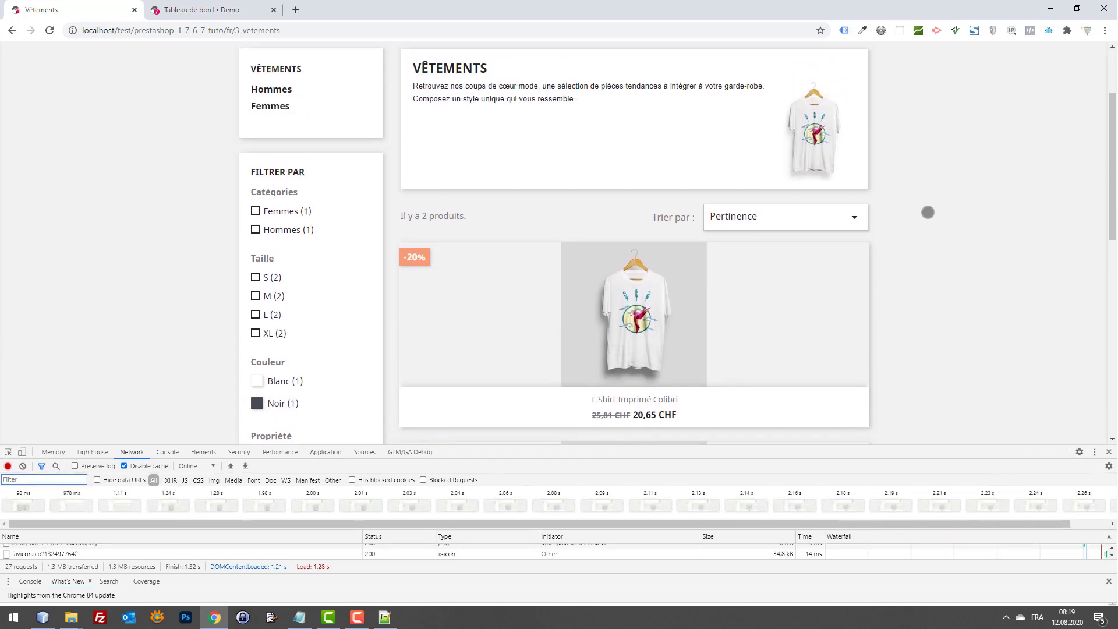
{"action": "scroll", "coordinate": [939, 219], "scroll_direction": "up", "scroll_amount": 2}
{"action": "scroll", "coordinate": [938, 217], "scroll_direction": "down", "scroll_amount": 4}
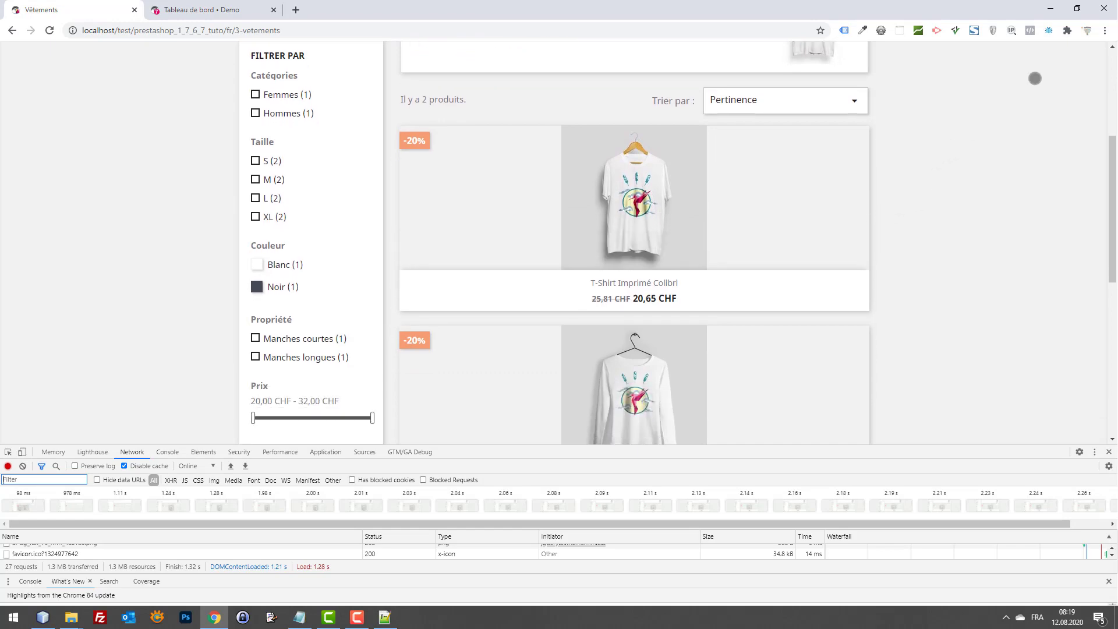
{"action": "scroll", "coordinate": [909, 183], "scroll_direction": "up", "scroll_amount": 2}
{"action": "scroll", "coordinate": [812, 248], "scroll_direction": "down", "scroll_amount": 5}
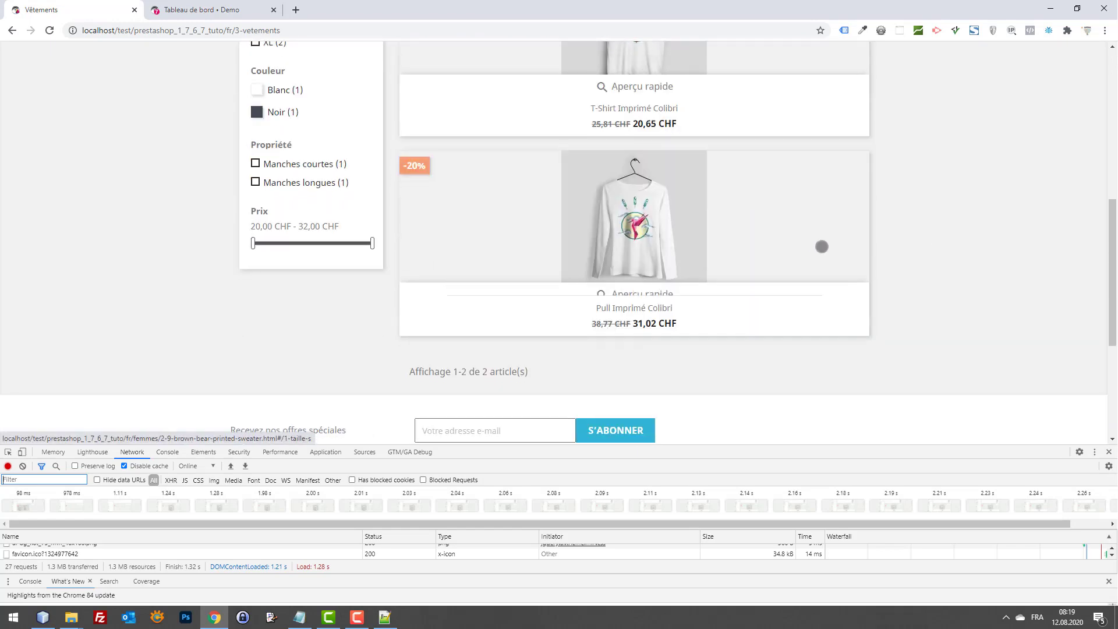
{"action": "scroll", "coordinate": [827, 244], "scroll_direction": "up", "scroll_amount": 2}
{"action": "scroll", "coordinate": [827, 233], "scroll_direction": "up", "scroll_amount": 2}
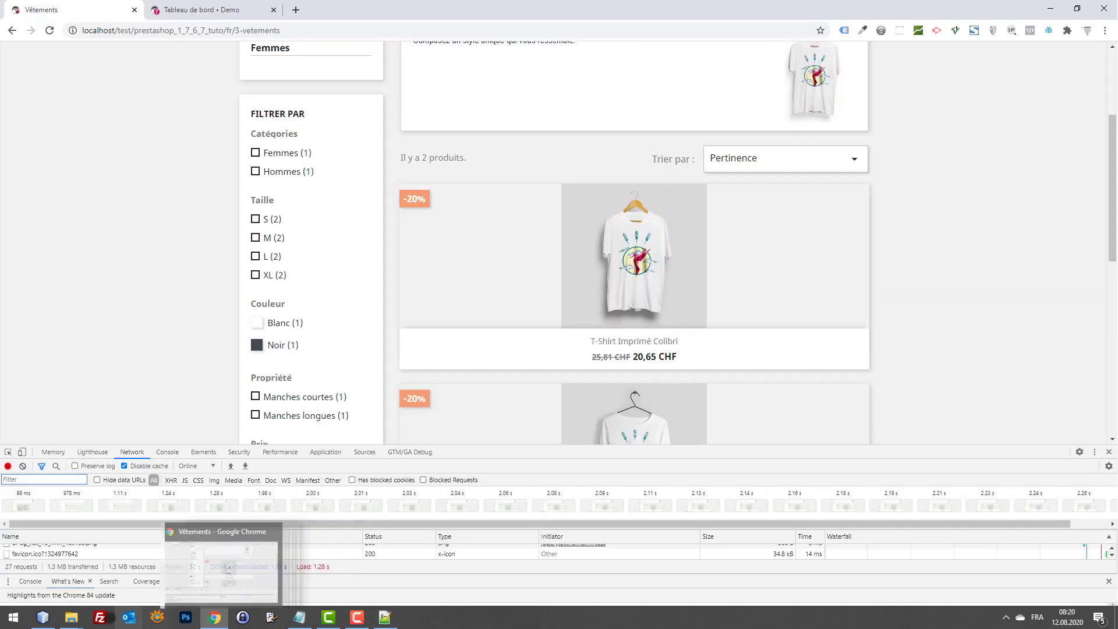
Switch to NetBeans and review the four #js-product-list rules under the category & search comment in custom.css
{"action": "left_click", "coordinate": [45, 616]}
{"action": "left_click_drag", "start_coordinate": [370, 209], "coordinate": [369, 200]}
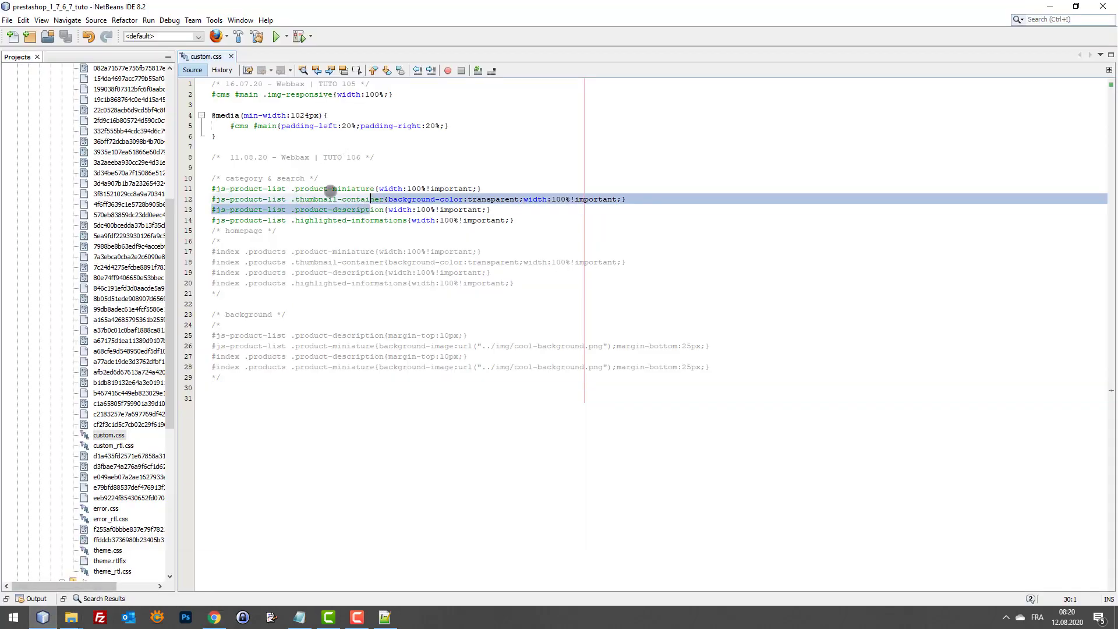
{"action": "left_click", "coordinate": [244, 188]}
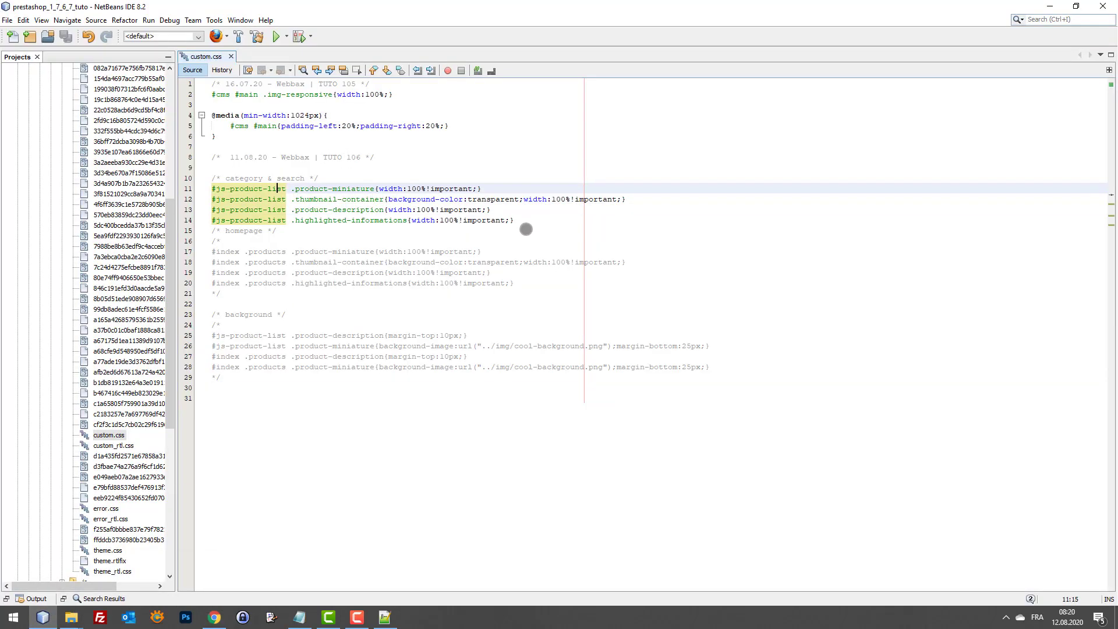
{"action": "left_click_drag", "start_coordinate": [515, 221], "coordinate": [205, 193]}
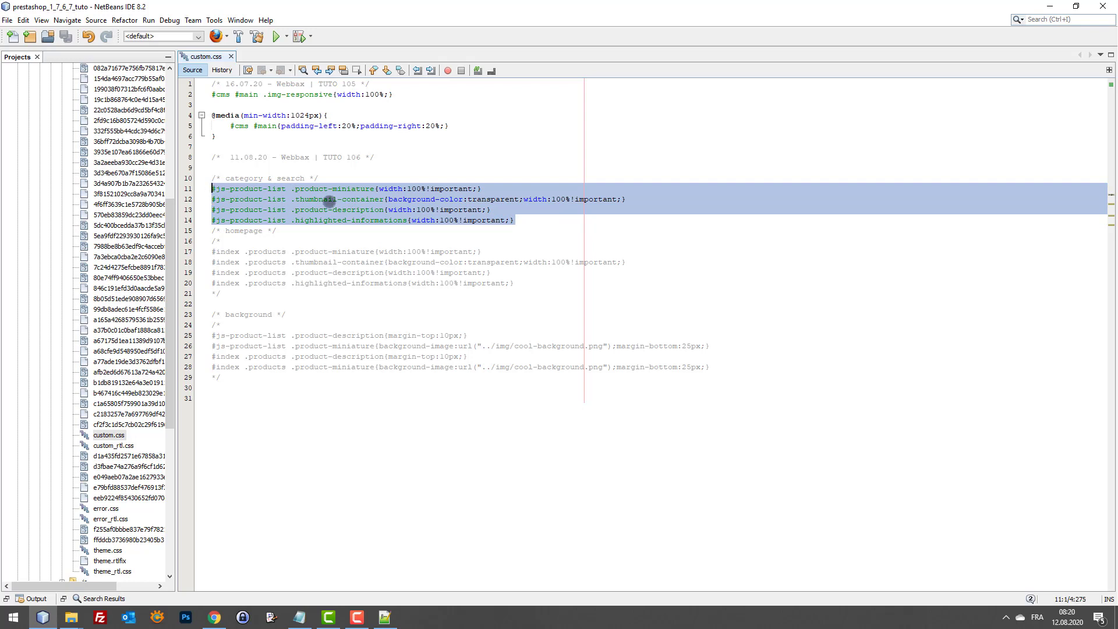
{"action": "left_click", "coordinate": [376, 188]}
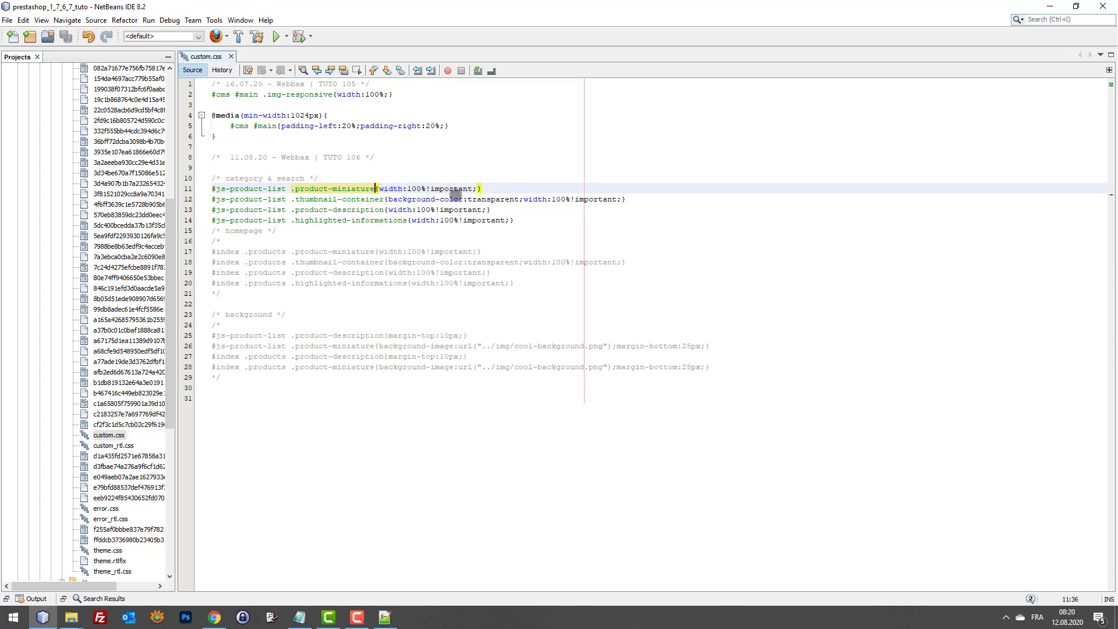
Switch to Chrome, inspect the first product card's product-miniature article and enlarge the developer tools area
{"action": "left_click", "coordinate": [215, 618]}
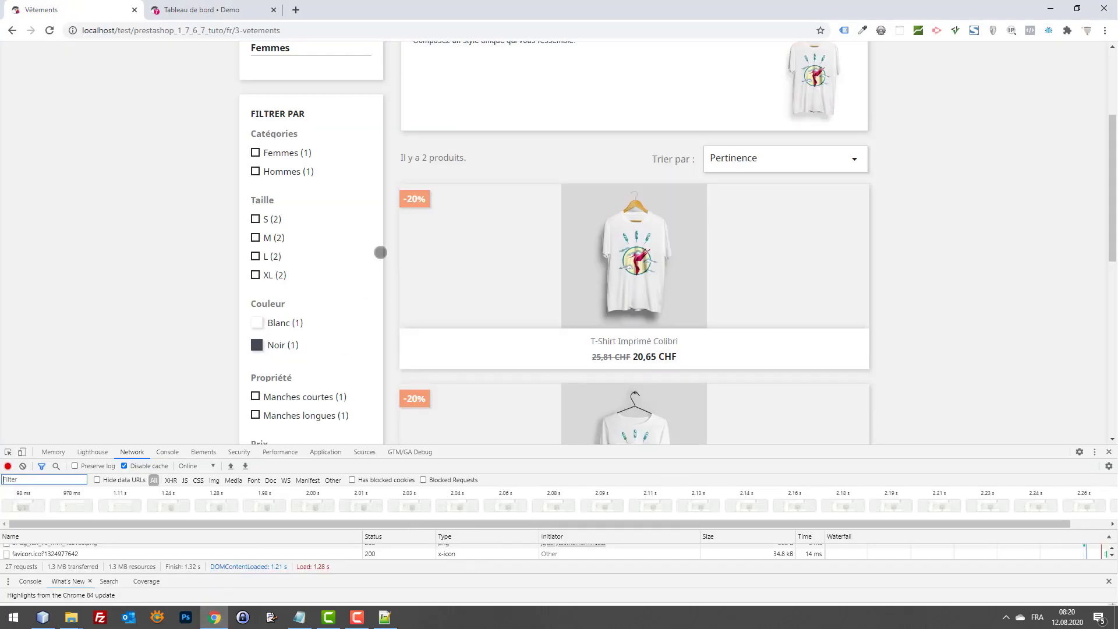
{"action": "left_click", "coordinate": [8, 453]}
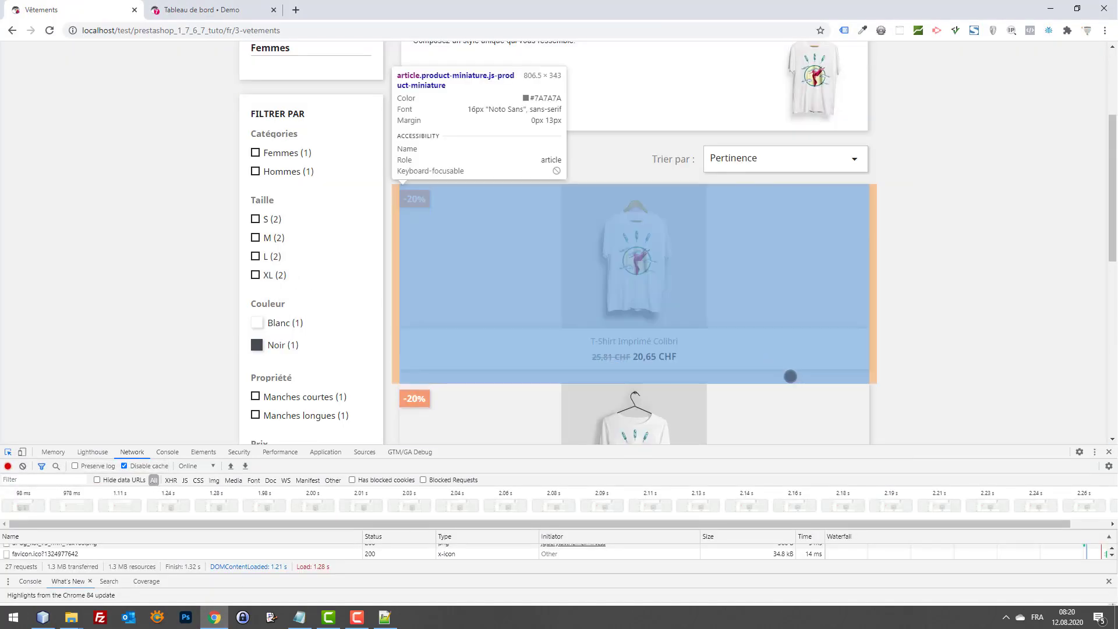
{"action": "left_click", "coordinate": [803, 368]}
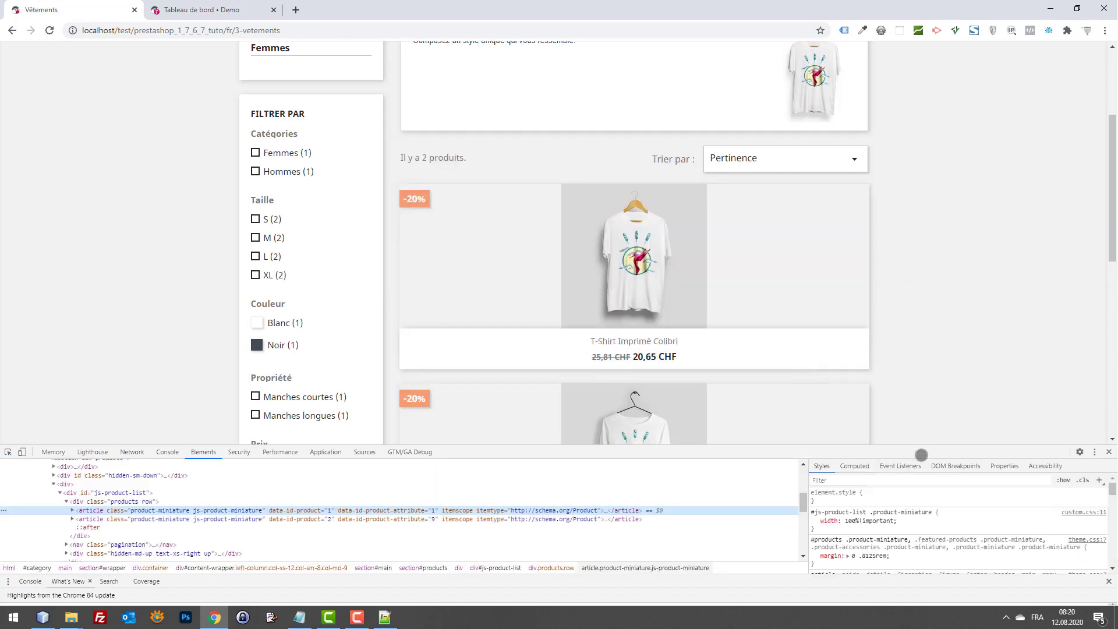
{"action": "left_click_drag", "start_coordinate": [921, 454], "coordinate": [909, 257]}
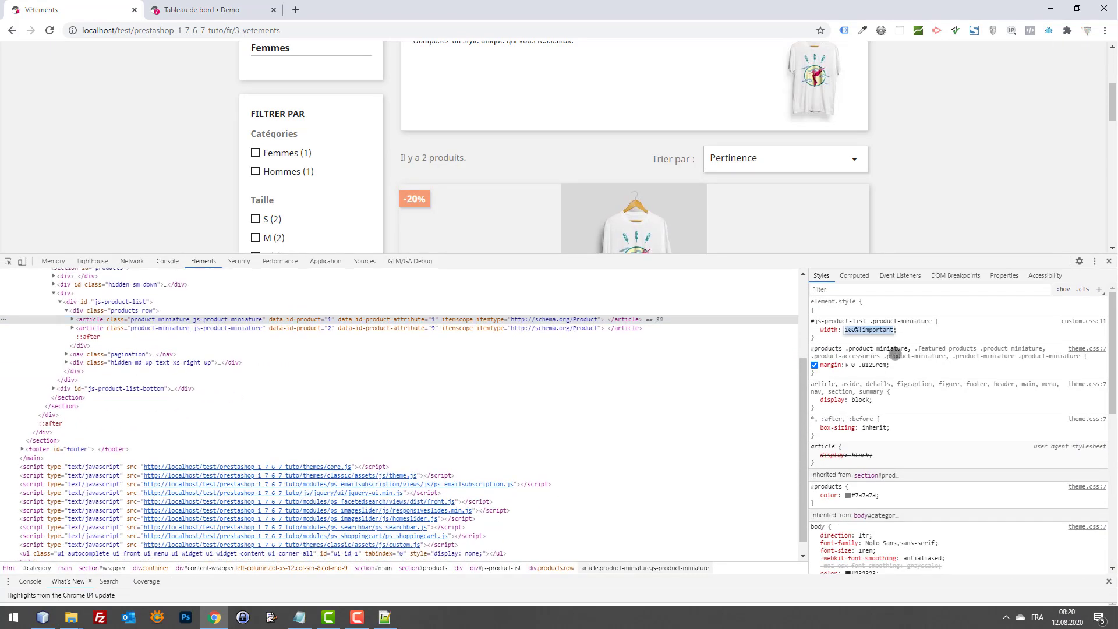
Toggle the width declaration of the #js-product-list .product-miniature rule off and on to compare the card layout
{"action": "scroll", "coordinate": [966, 396], "scroll_direction": "down", "scroll_amount": 2}
{"action": "scroll", "coordinate": [972, 398], "scroll_direction": "up", "scroll_amount": 3}
{"action": "left_click", "coordinate": [814, 330]}
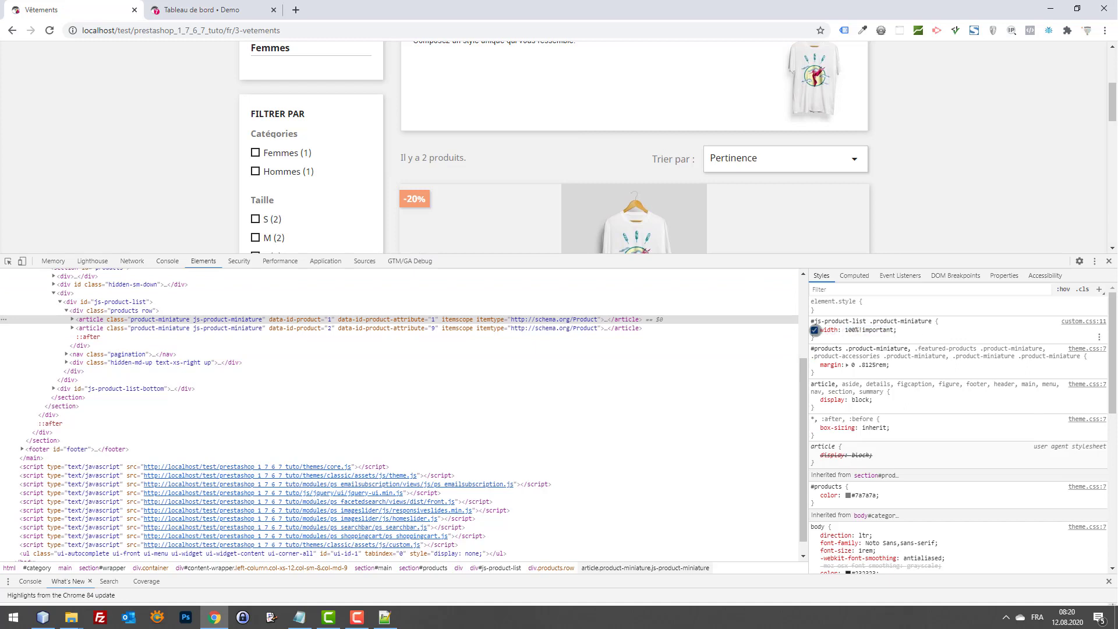
{"action": "left_click", "coordinate": [814, 330]}
{"action": "left_click", "coordinate": [814, 330]}
{"action": "left_click", "coordinate": [814, 330]}
{"action": "left_click", "coordinate": [814, 331]}
{"action": "left_click", "coordinate": [815, 329]}
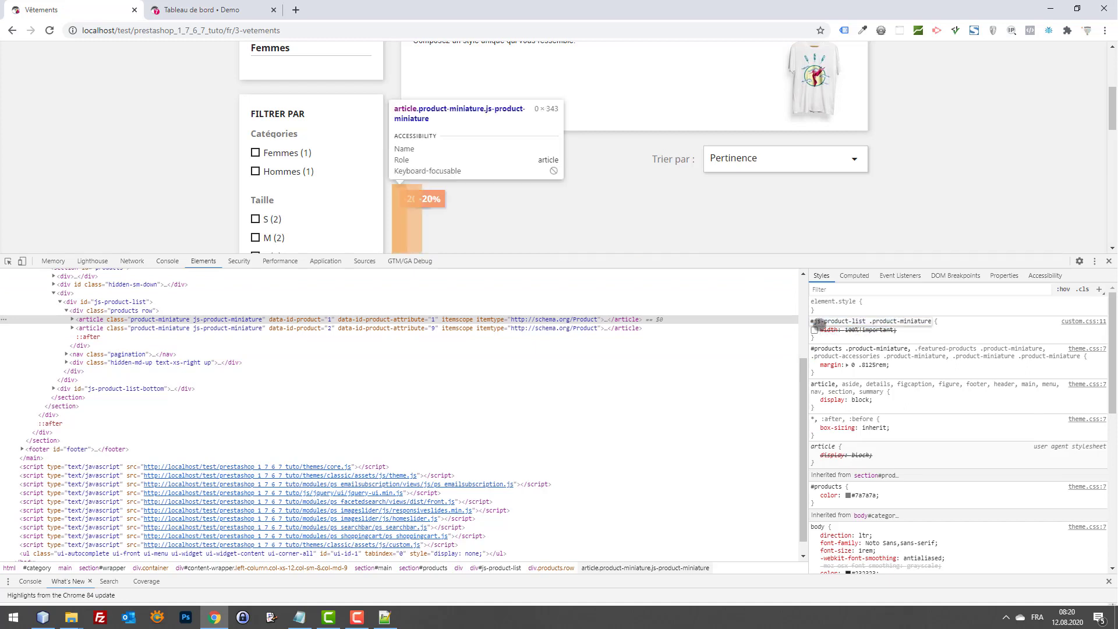
{"action": "left_click", "coordinate": [814, 329]}
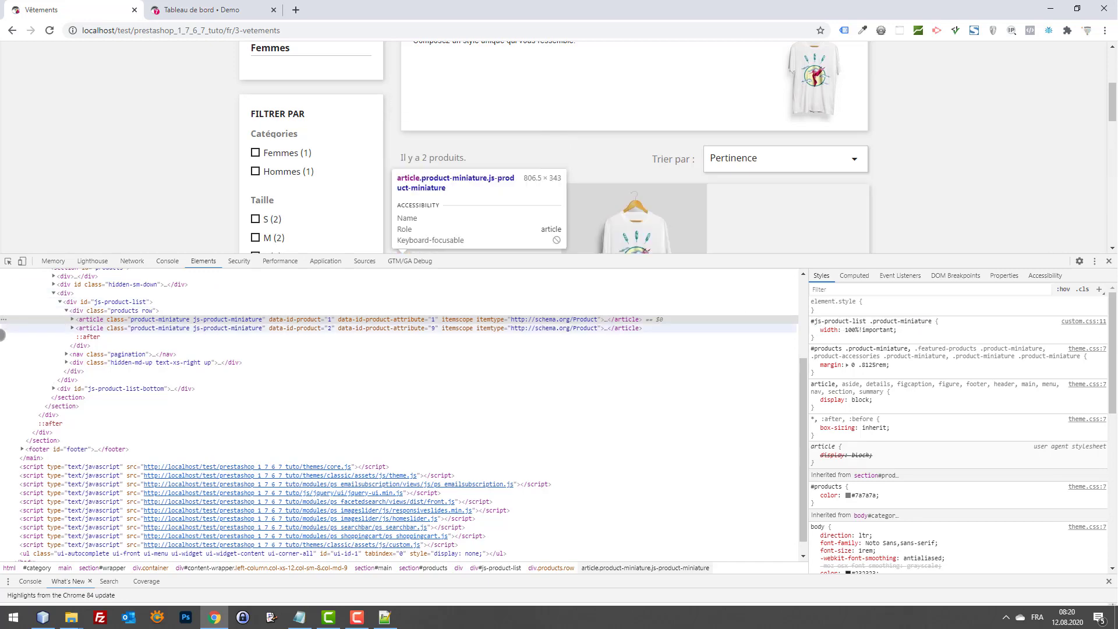
Expand the first article and its thumbnail-container in the DOM tree, and recheck the effect of the product-miniature width declaration
{"action": "left_click", "coordinate": [72, 319]}
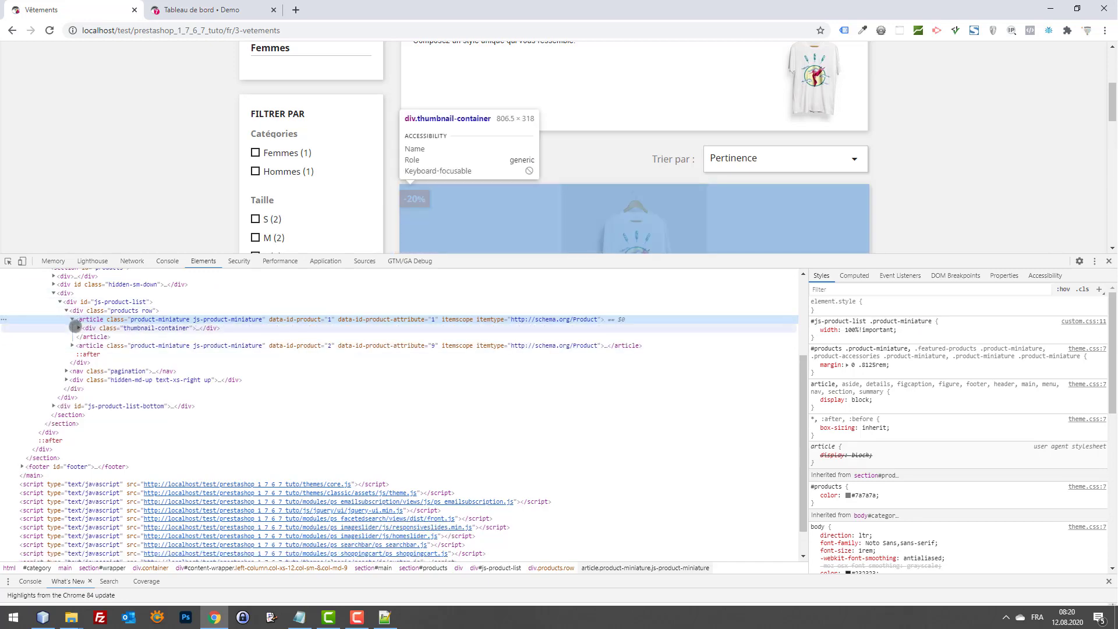
{"action": "left_click", "coordinate": [79, 328]}
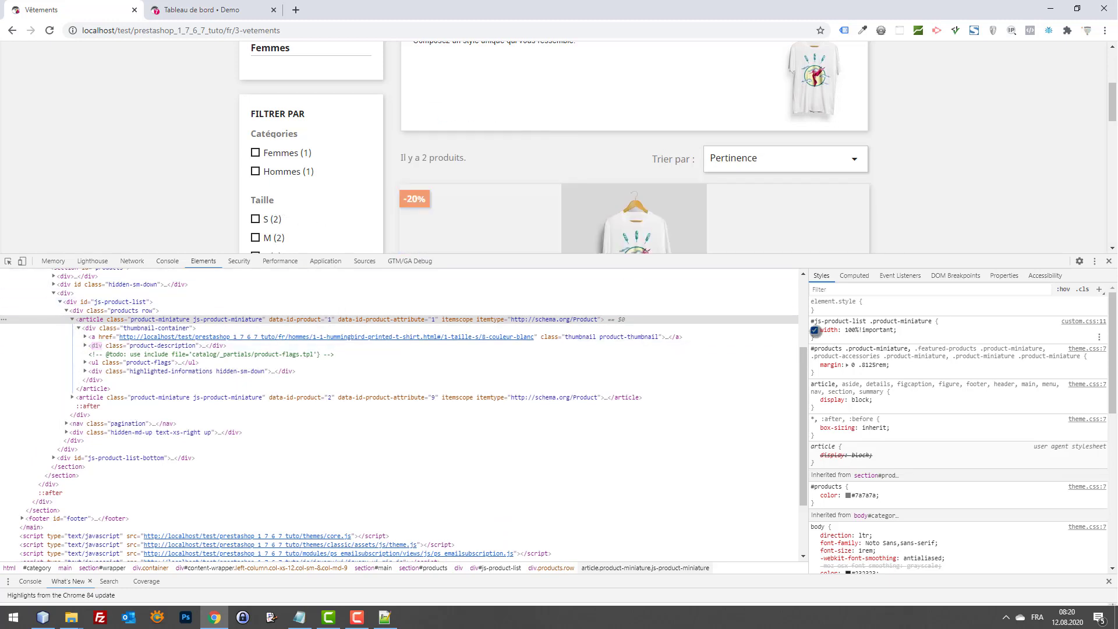
{"action": "left_click", "coordinate": [815, 330]}
{"action": "left_click", "coordinate": [815, 330]}
Try product-miniature widths of 40% and 20% in the inspected #js-product-list rule
{"action": "left_click", "coordinate": [852, 331]}
{"action": "left_click", "coordinate": [853, 332]}
{"action": "left_click", "coordinate": [853, 331]}
{"action": "type", "text": "40"}
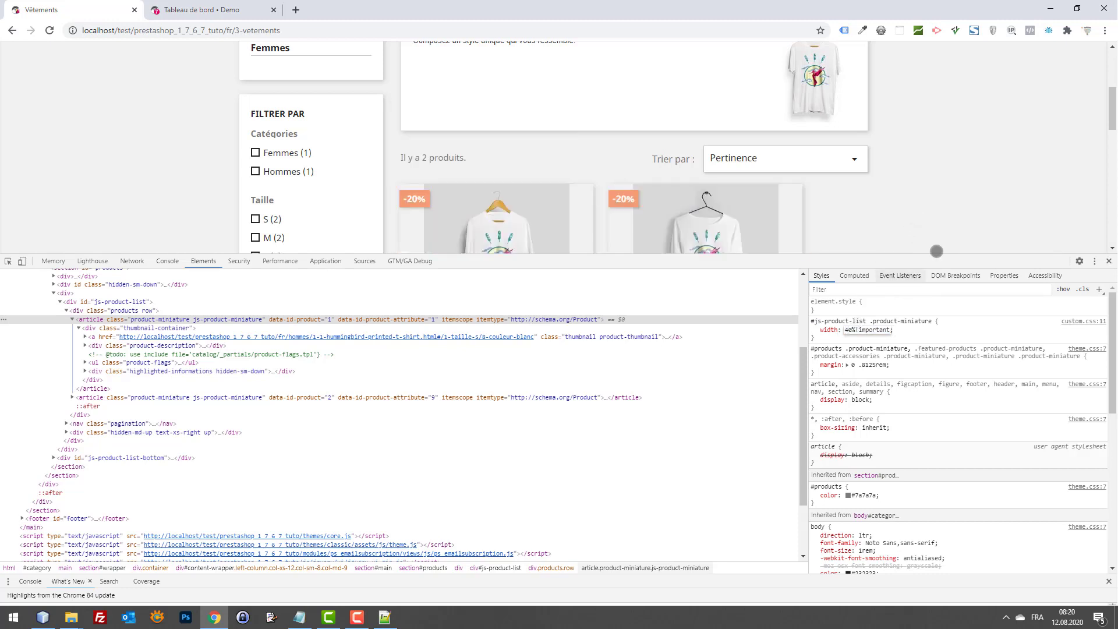
{"action": "key", "text": "BackSpace"}
{"action": "type", "text": "2"}
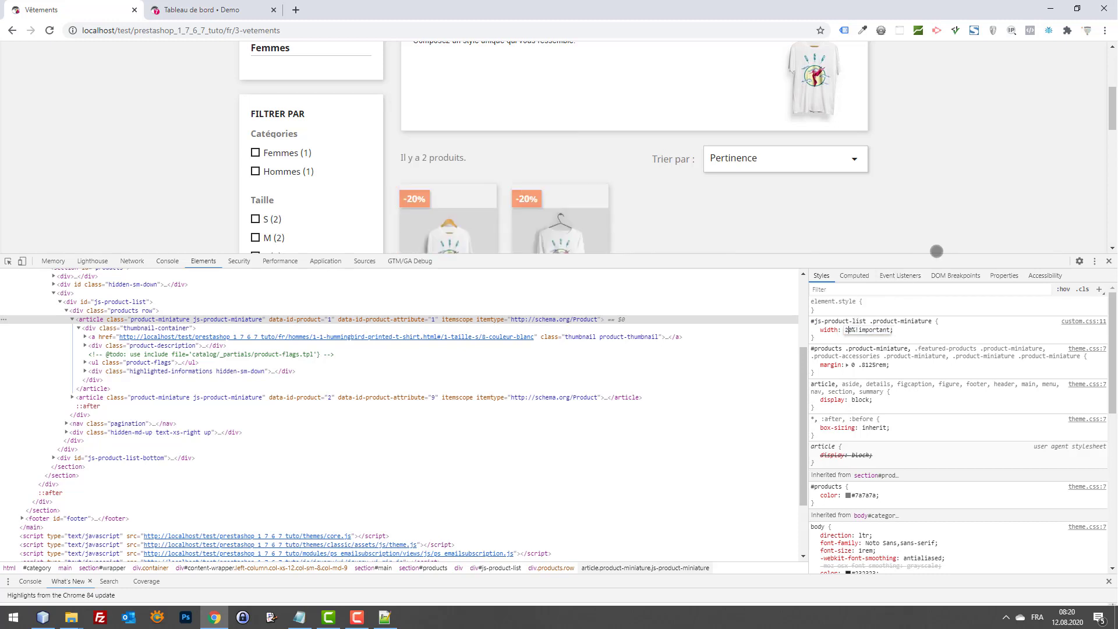
Try several product-miniature widths between 20% and 40% while viewing the cards, ending on 30%
{"action": "scroll", "coordinate": [767, 70], "scroll_direction": "down", "scroll_amount": 2}
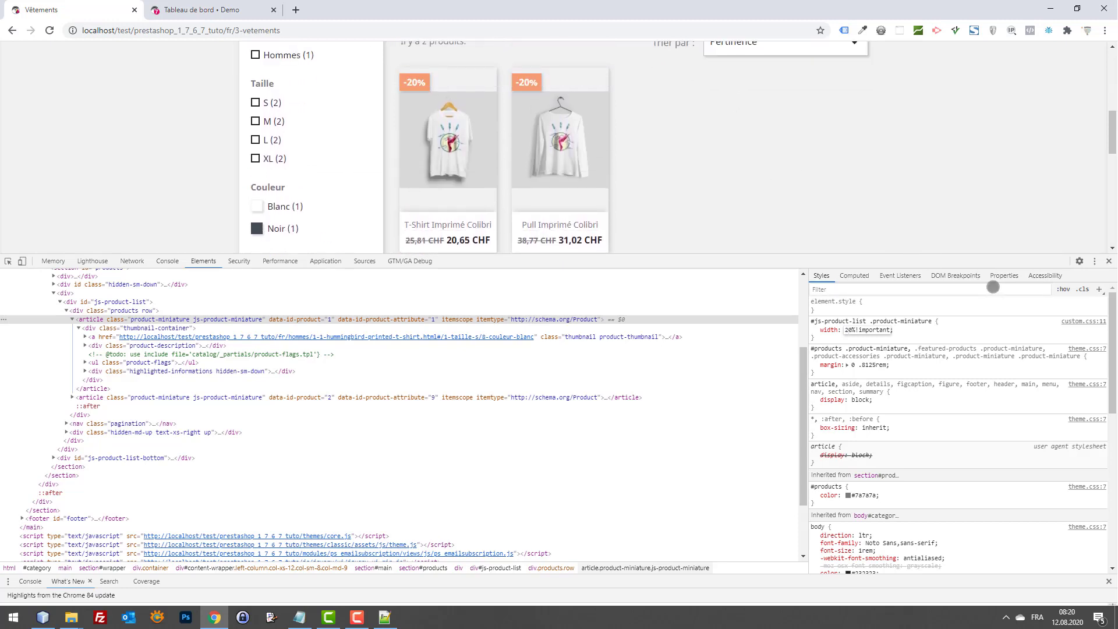
{"action": "key", "text": "BackSpace"}
{"action": "type", "text": "3"}
{"action": "key", "text": "BackSpace"}
{"action": "type", "text": "2"}
{"action": "key", "text": "BackSpace"}
{"action": "type", "text": "3"}
{"action": "key", "text": "BackSpace"}
{"action": "type", "text": "3"}
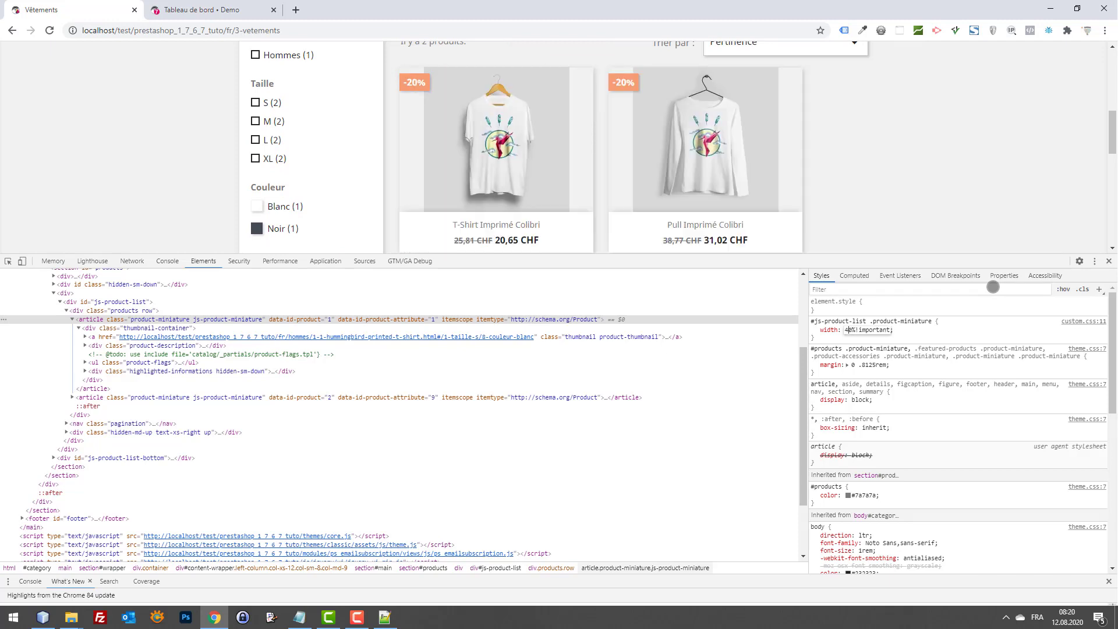
{"action": "key", "text": "BackSpace"}
{"action": "type", "text": "3"}
{"action": "key", "text": "BackSpace"}
{"action": "type", "text": "2"}
{"action": "key", "text": "BackSpace"}
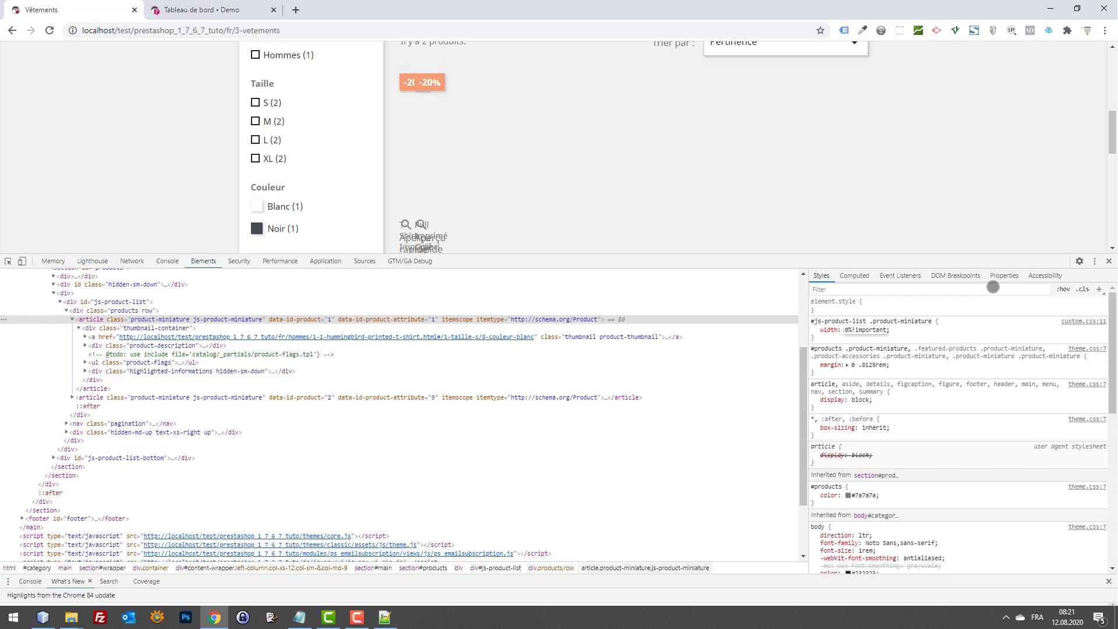
{"action": "type", "text": "1"}
{"action": "key", "text": "BackSpace"}
{"action": "type", "text": "3"}
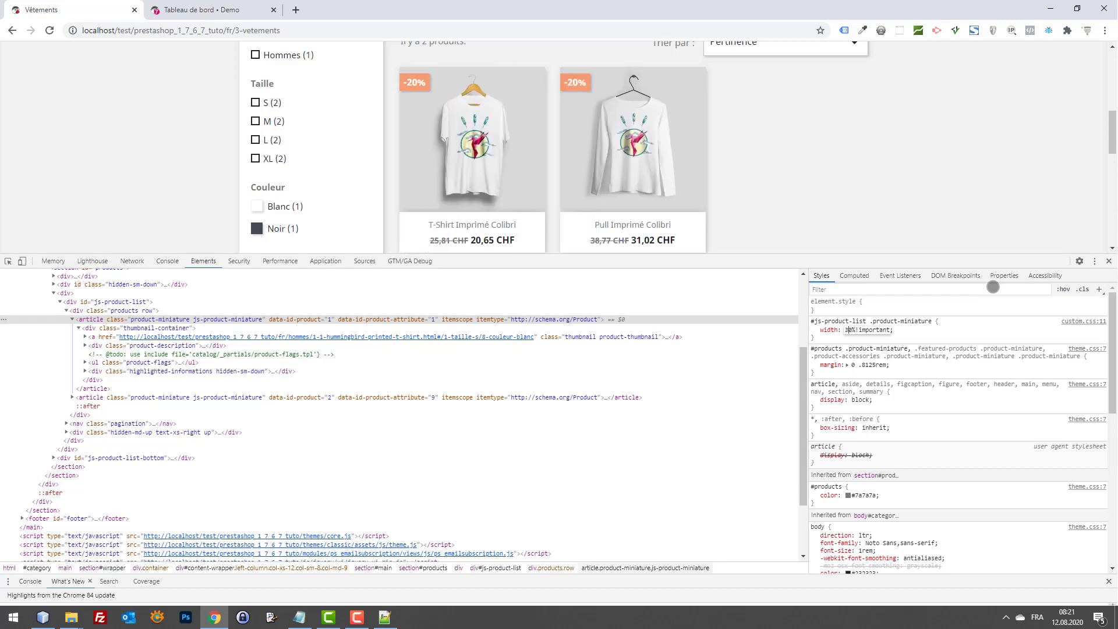
Lower the product-miniature width in 1% increments to 19%, raise it to 20% and compare the resulting cards
{"action": "scroll", "coordinate": [938, 198], "scroll_direction": "down", "scroll_amount": 1}
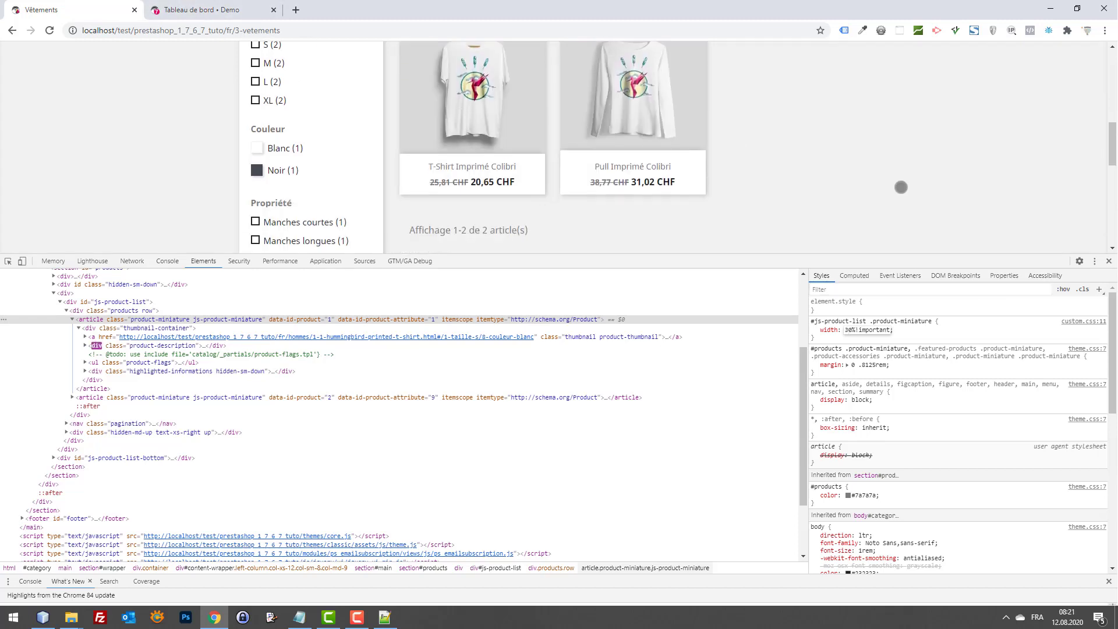
{"action": "key", "text": "Down"}
{"action": "key", "text": "Down"}
{"action": "key", "text": "Down"}
{"action": "key", "text": "Down"}
{"action": "key", "text": "Down"}
{"action": "key", "text": "Down"}
{"action": "key", "text": "Down"}
{"action": "key", "text": "Down"}
{"action": "key", "text": "Down"}
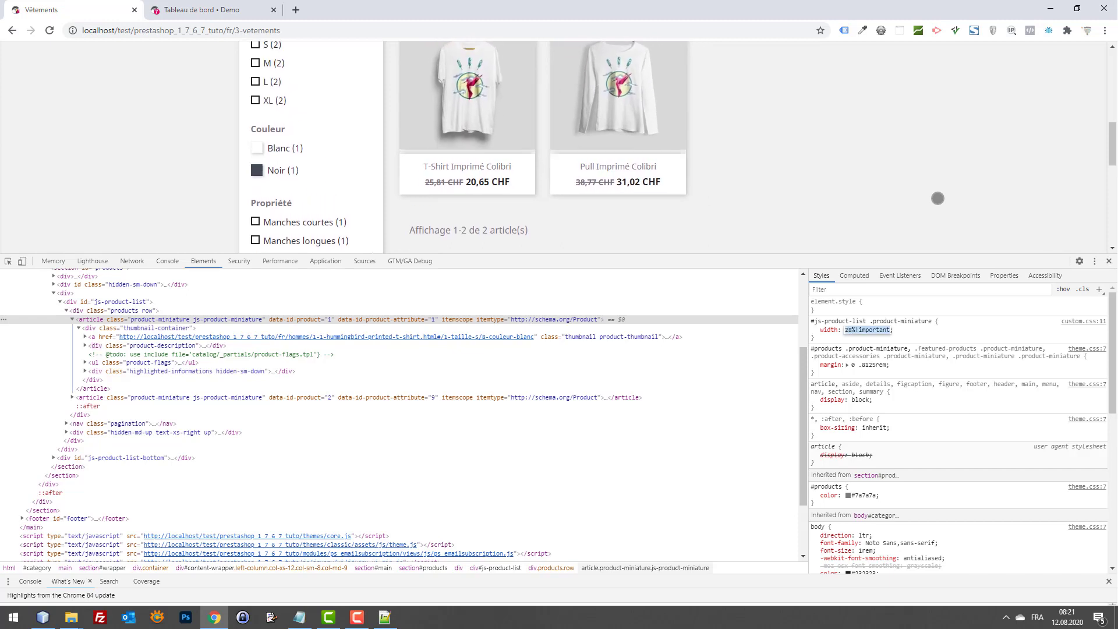
{"action": "key", "text": "Down"}
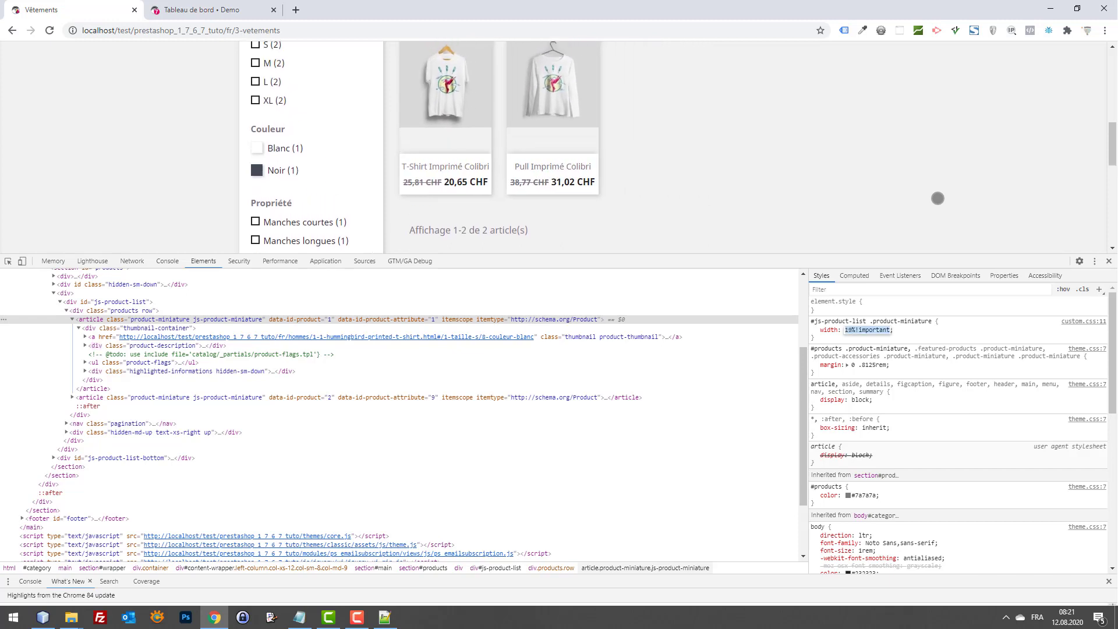
{"action": "scroll", "coordinate": [908, 184], "scroll_direction": "up", "scroll_amount": 2}
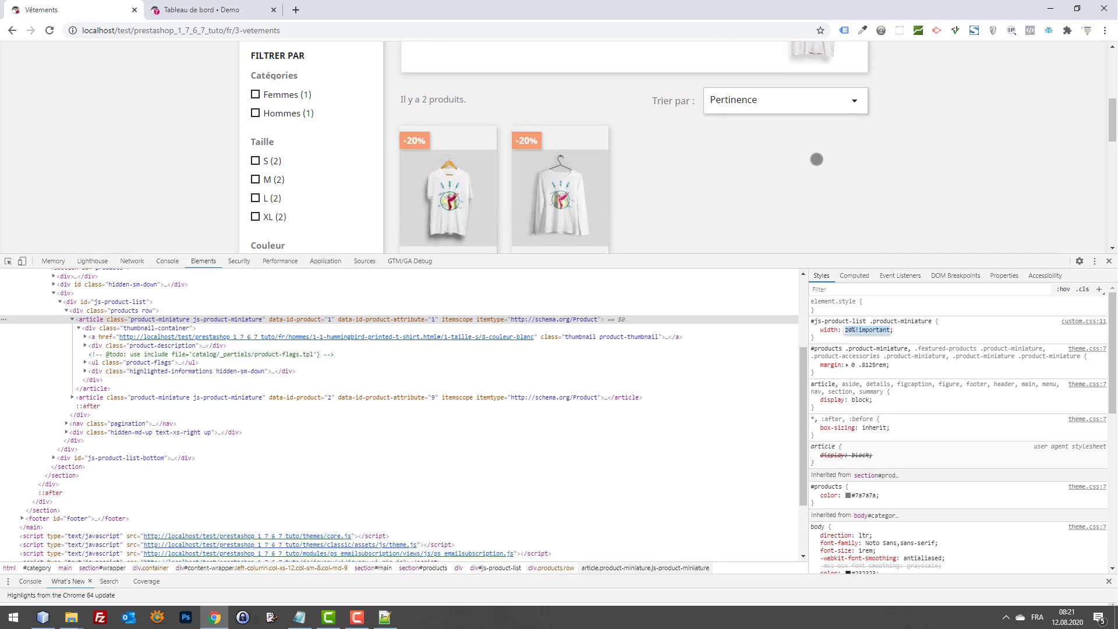
{"action": "scroll", "coordinate": [814, 165], "scroll_direction": "down", "scroll_amount": 1}
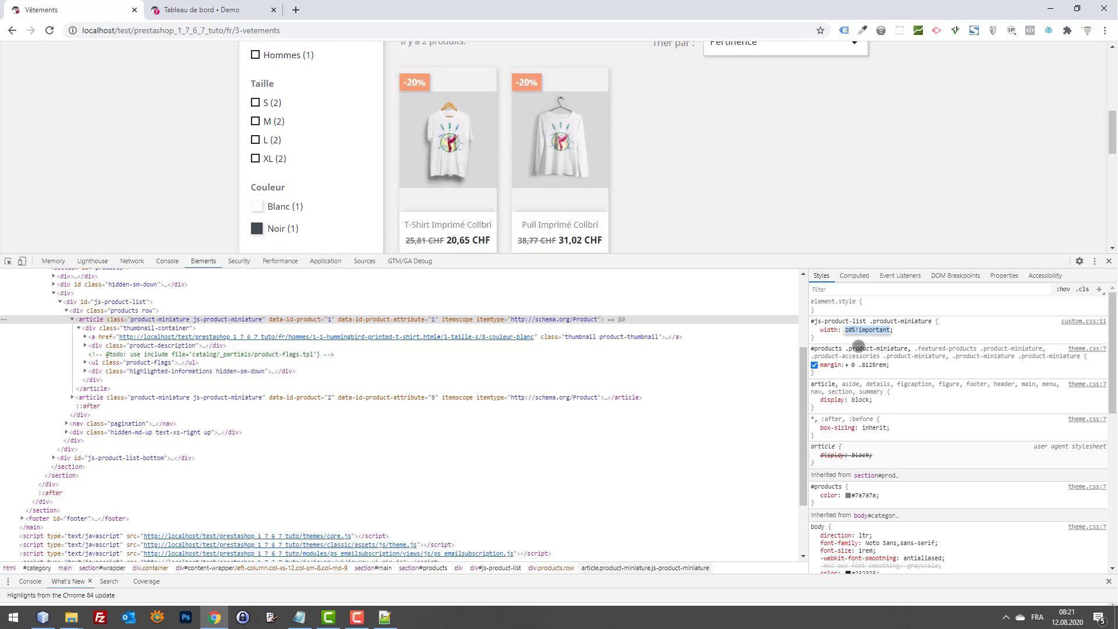
{"action": "scroll", "coordinate": [740, 215], "scroll_direction": "up", "scroll_amount": 1}
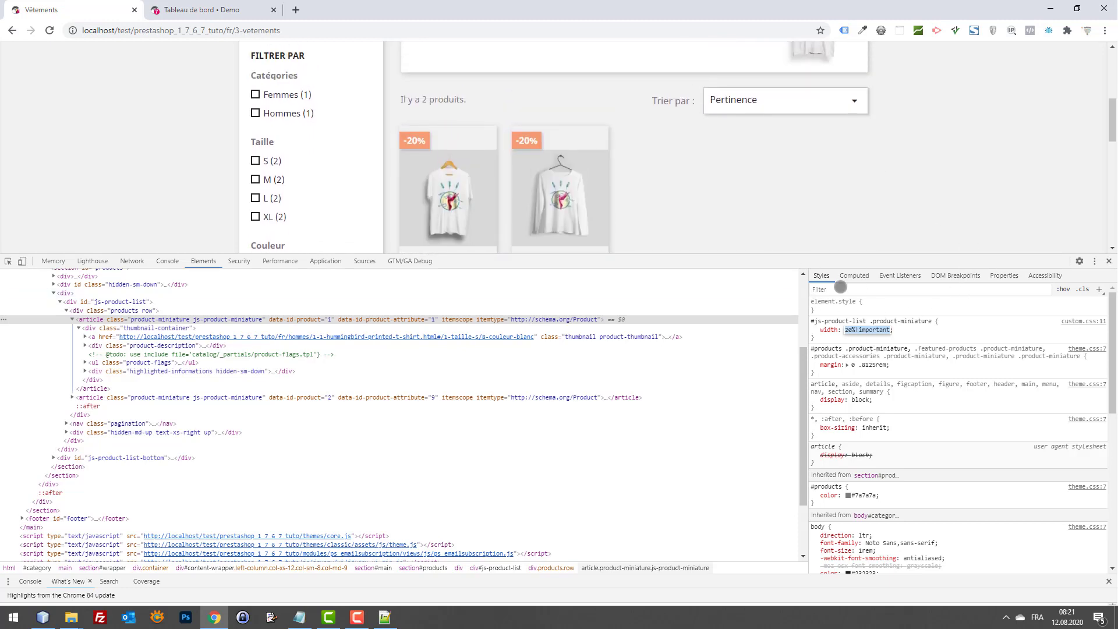
Disable the trial width declaration and reload the Vêtements page to restore the stylesheet's own values
{"action": "left_click", "coordinate": [816, 331]}
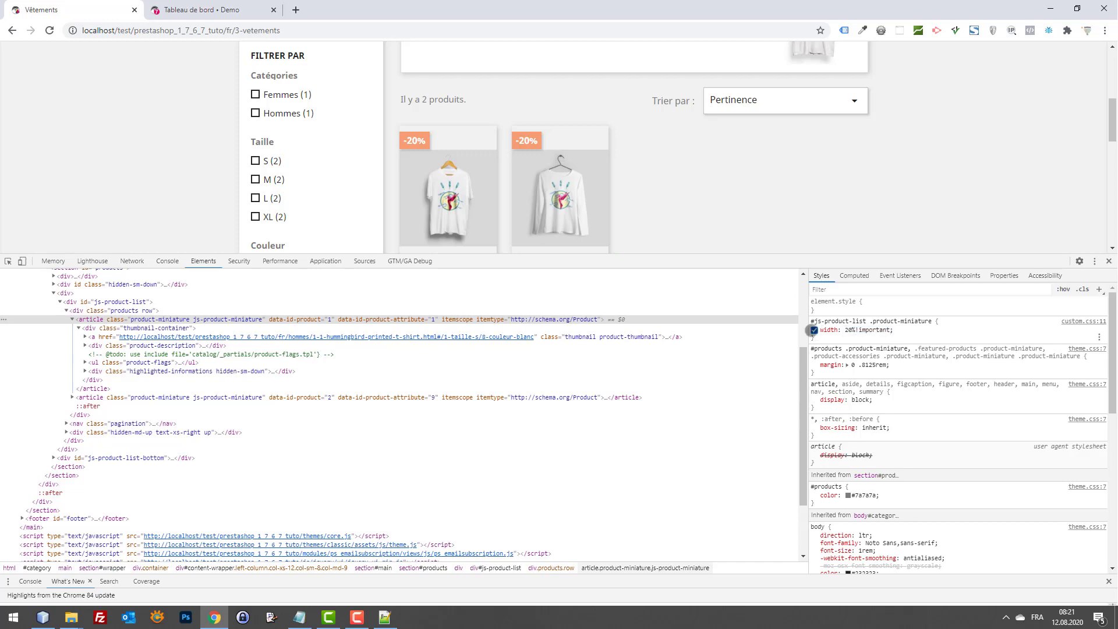
{"action": "left_click", "coordinate": [814, 330]}
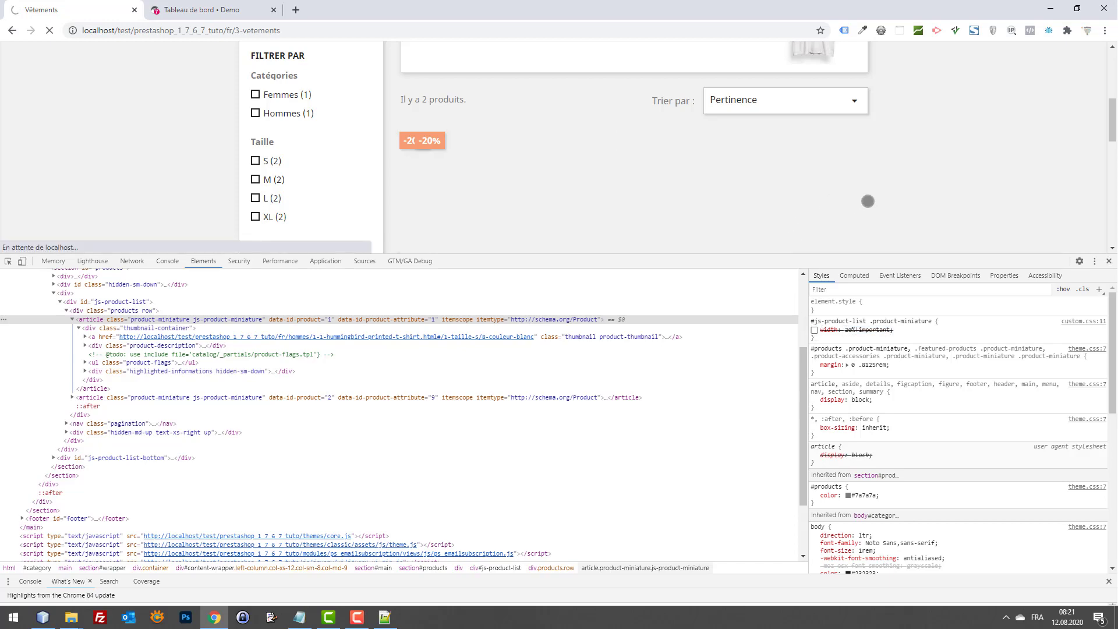
{"action": "scroll", "coordinate": [956, 198], "scroll_direction": "up", "scroll_amount": 2}
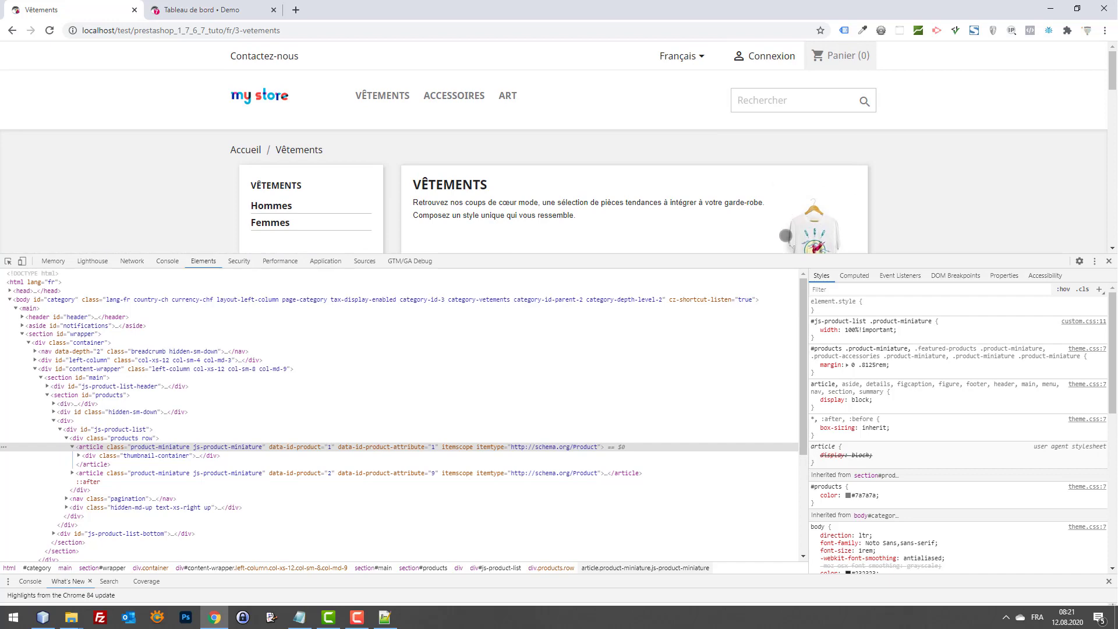
Shrink the developer tools area and examine both product cards on the reloaded Vêtements page
{"action": "scroll", "coordinate": [810, 245], "scroll_direction": "down", "scroll_amount": 1}
{"action": "left_click_drag", "start_coordinate": [838, 265], "coordinate": [839, 359]}
{"action": "scroll", "coordinate": [862, 245], "scroll_direction": "down", "scroll_amount": 6}
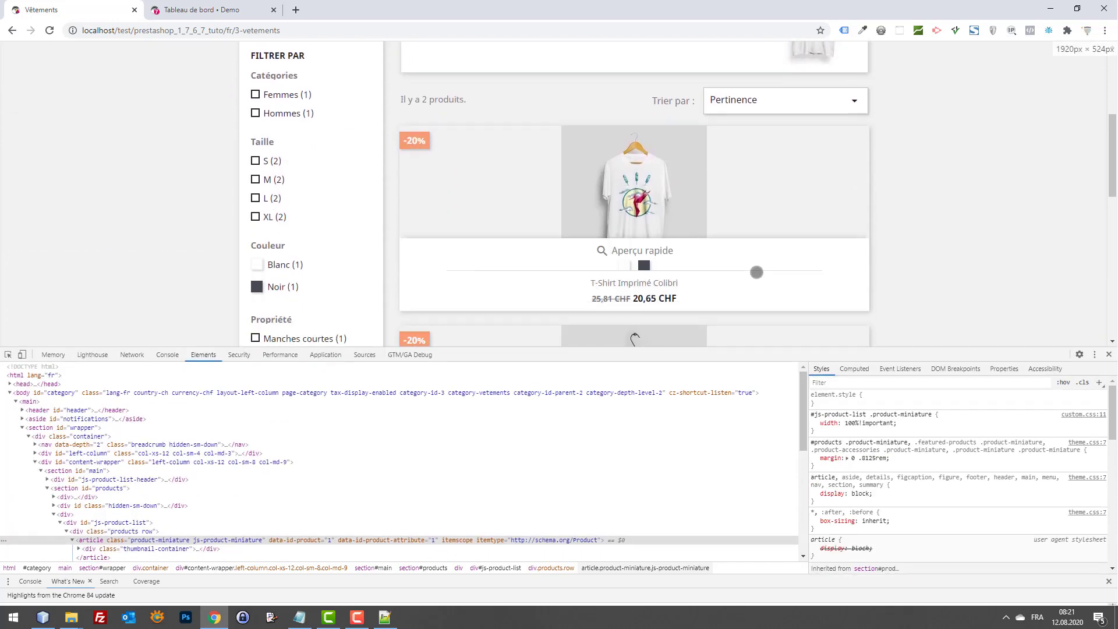
{"action": "scroll", "coordinate": [862, 245], "scroll_direction": "down", "scroll_amount": 3}
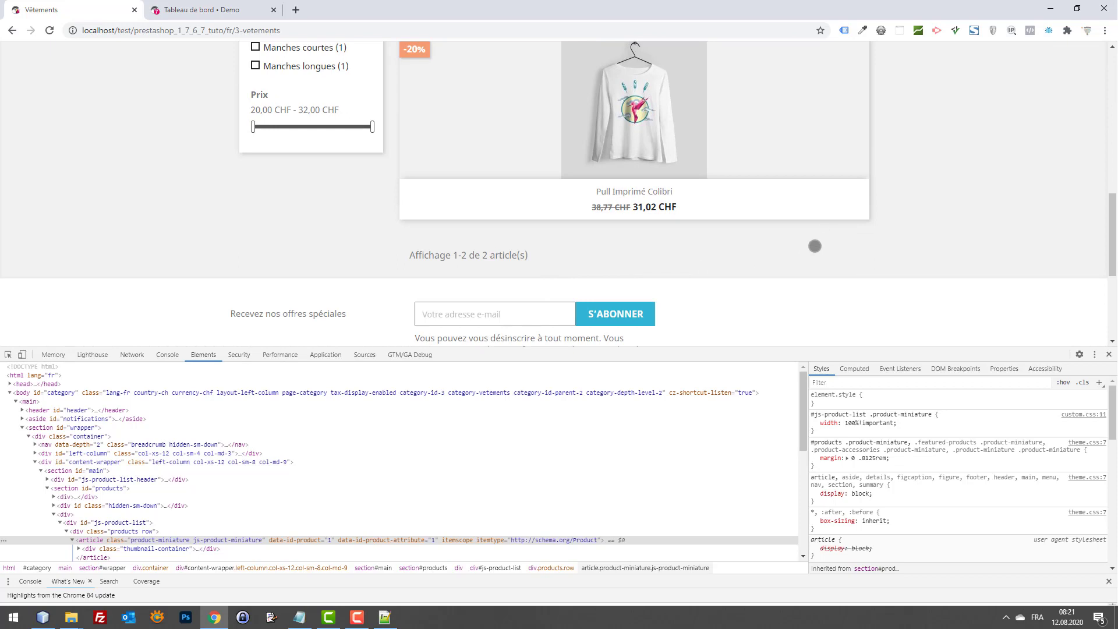
{"action": "scroll", "coordinate": [811, 245], "scroll_direction": "up", "scroll_amount": 4}
{"action": "scroll", "coordinate": [780, 257], "scroll_direction": "up", "scroll_amount": 1}
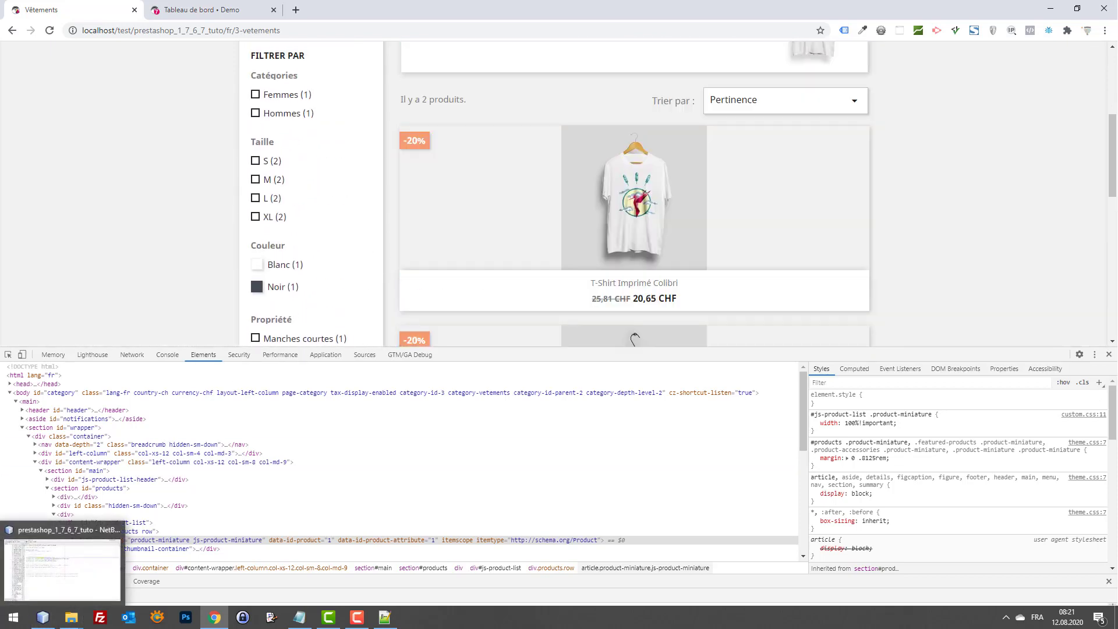
Turn on device emulation for the Vêtements page and choose the iPad preset
{"action": "left_click", "coordinate": [300, 617]}
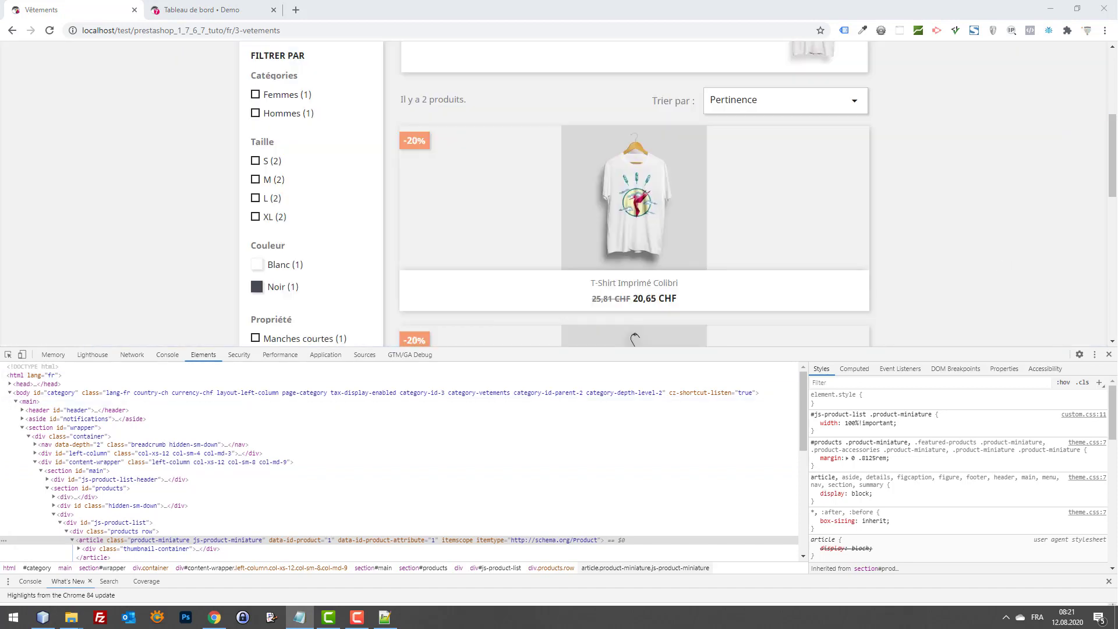
{"action": "left_click", "coordinate": [23, 355]}
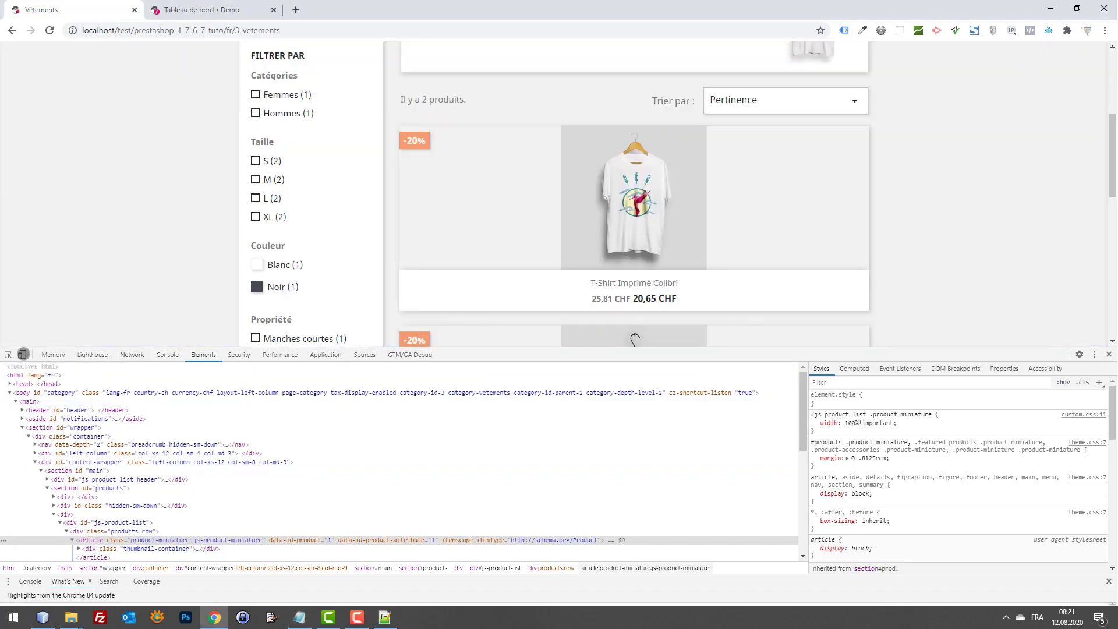
{"action": "left_click", "coordinate": [508, 48]}
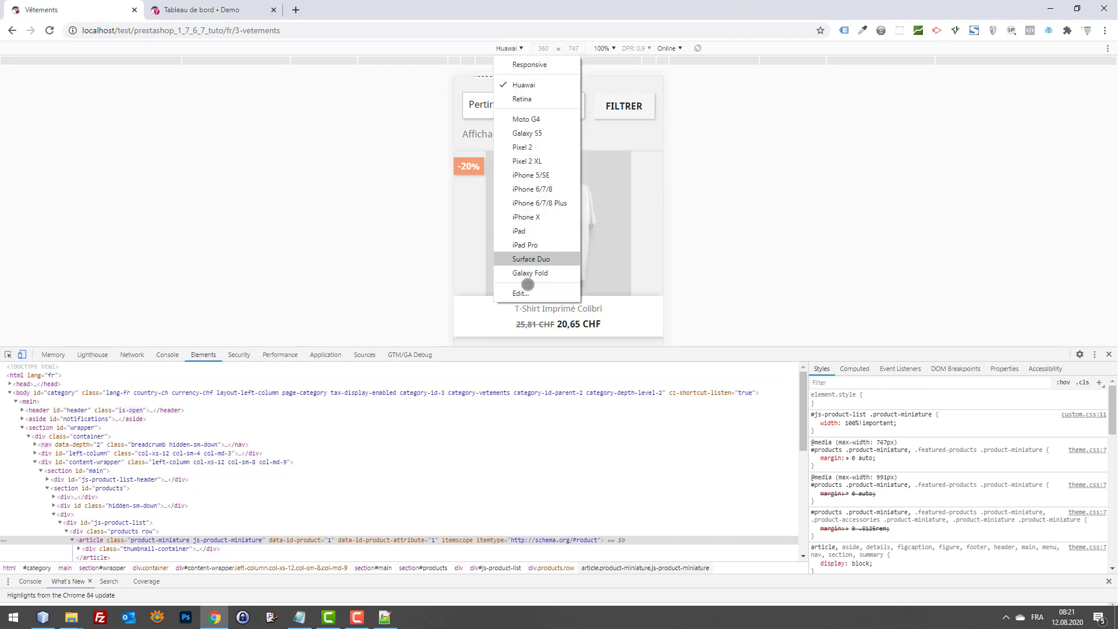
{"action": "left_click", "coordinate": [519, 231]}
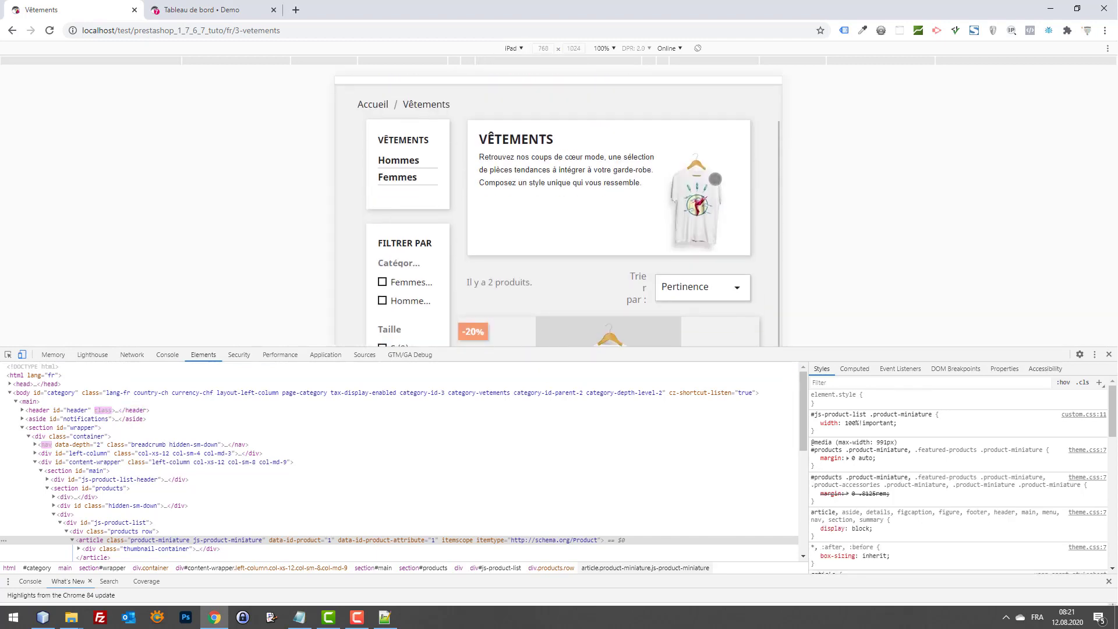
Shrink the developer tools area and examine the product cards in portrait and landscape orientation on the emulated iPad
{"action": "scroll", "coordinate": [714, 196], "scroll_direction": "down", "scroll_amount": 1}
{"action": "left_click_drag", "start_coordinate": [712, 358], "coordinate": [717, 445]}
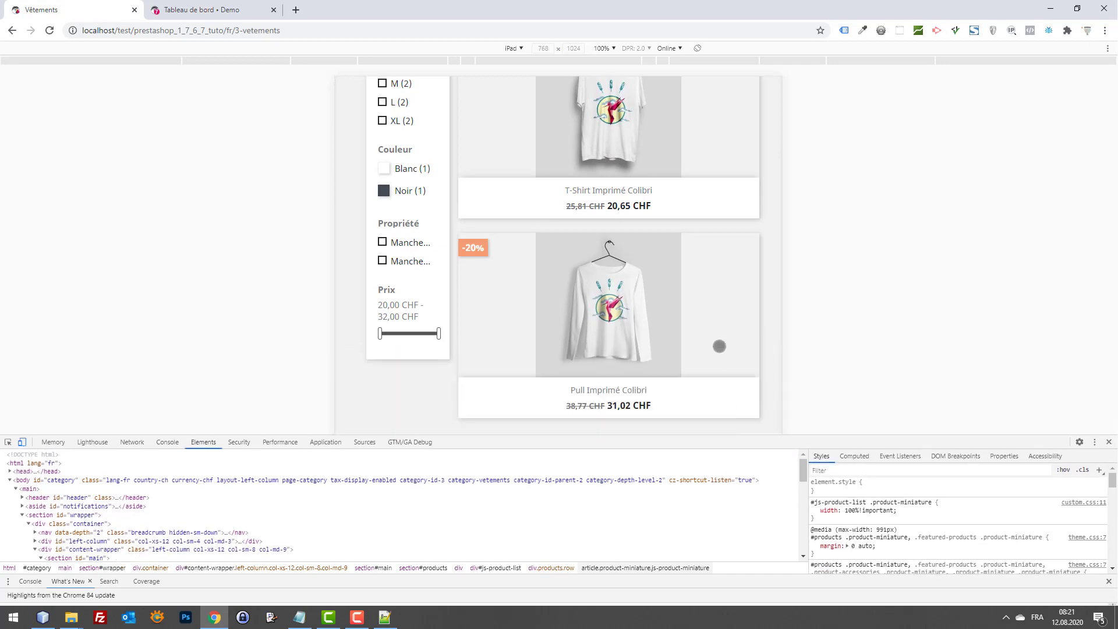
{"action": "scroll", "coordinate": [719, 291], "scroll_direction": "up", "scroll_amount": 5}
{"action": "left_click", "coordinate": [697, 47]}
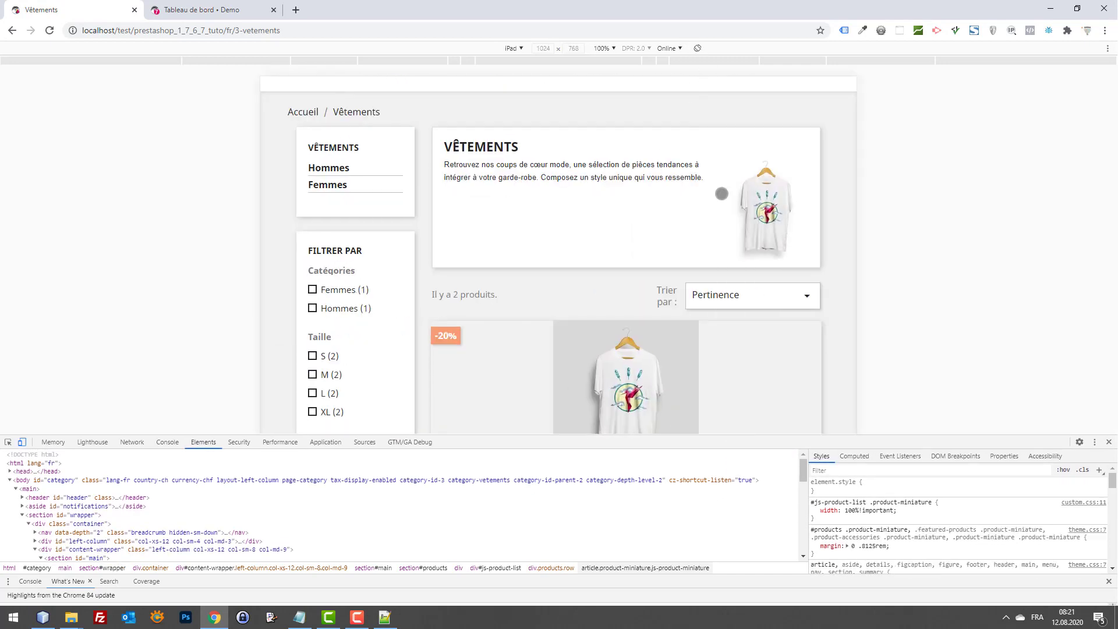
{"action": "scroll", "coordinate": [728, 245], "scroll_direction": "down", "scroll_amount": 2}
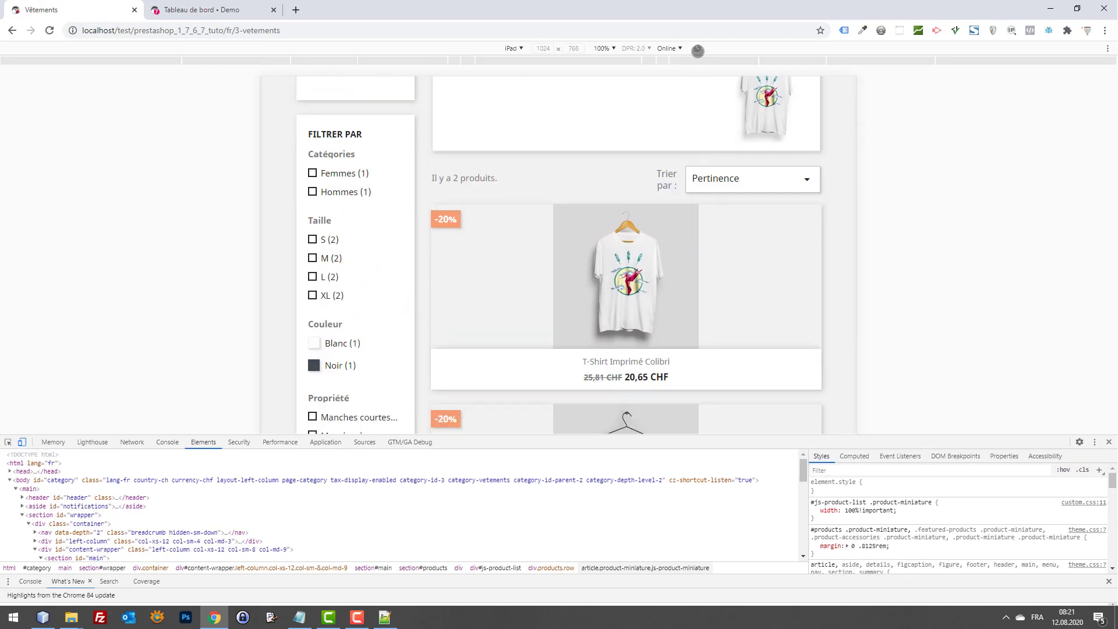
{"action": "left_click", "coordinate": [697, 49]}
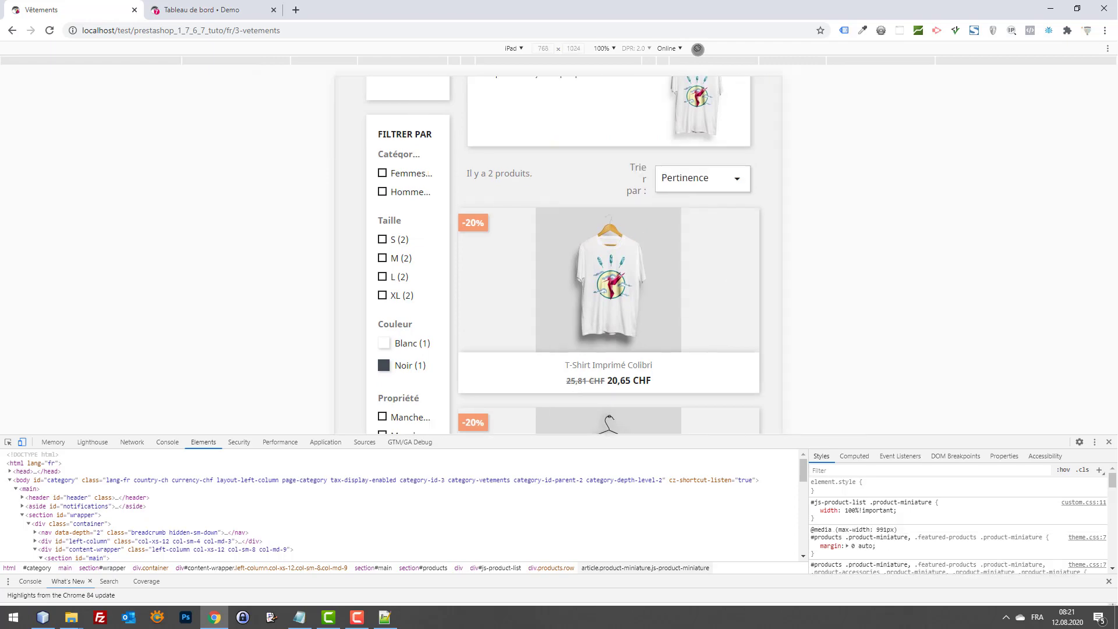
{"action": "left_click", "coordinate": [698, 49]}
{"action": "left_click", "coordinate": [697, 49]}
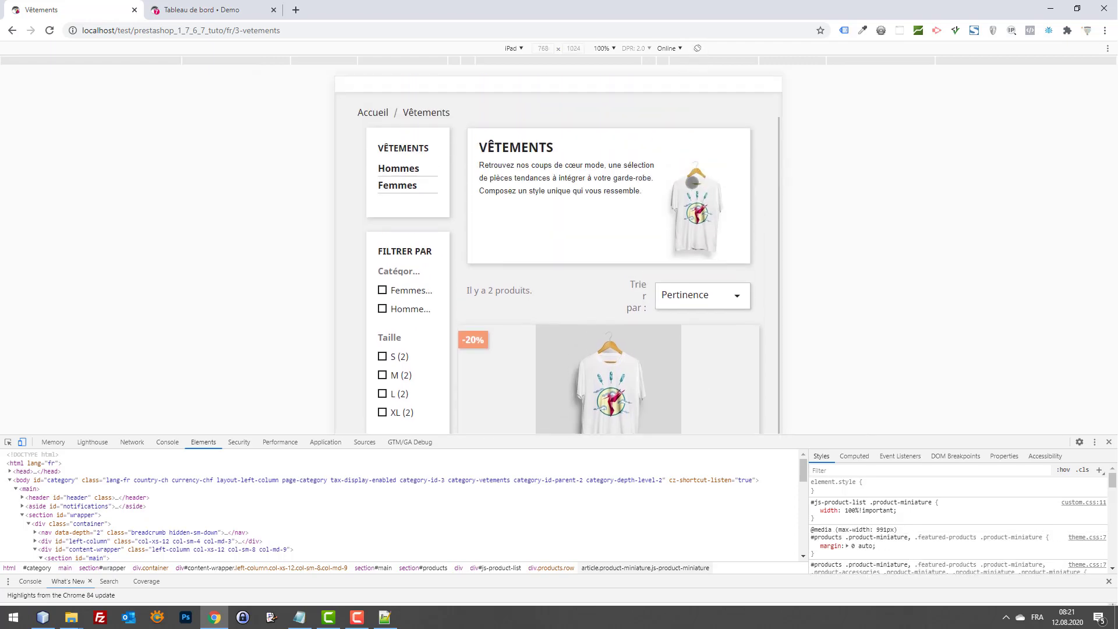
{"action": "key", "text": "F12"}
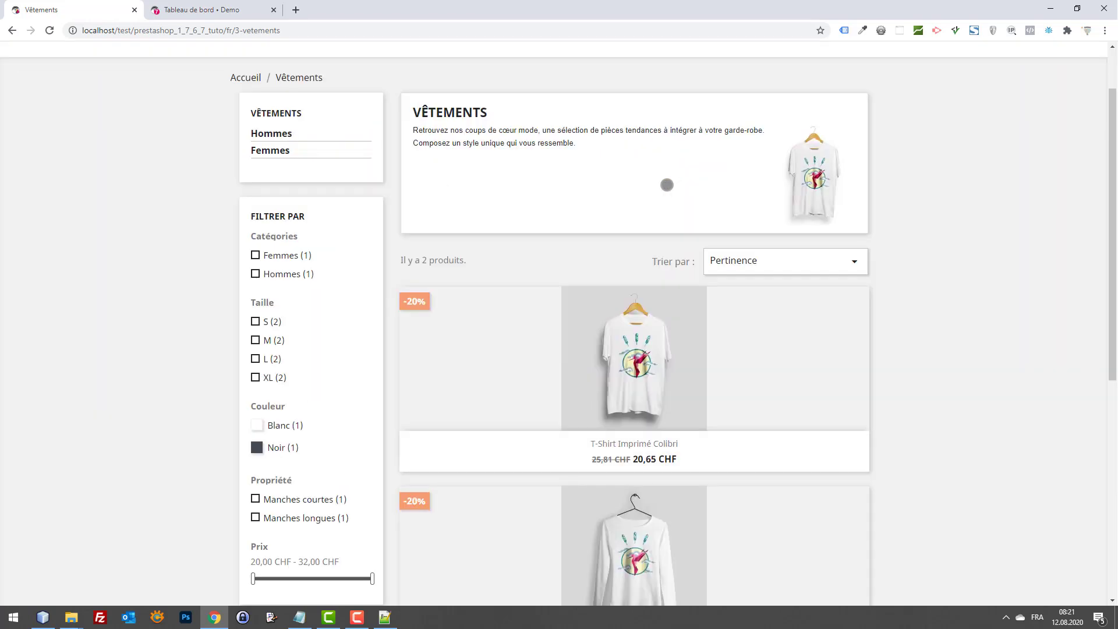
Switch the emulated device to the Huawei preset, check the page in both orientations and return to the desktop view
{"action": "key", "text": "F12"}
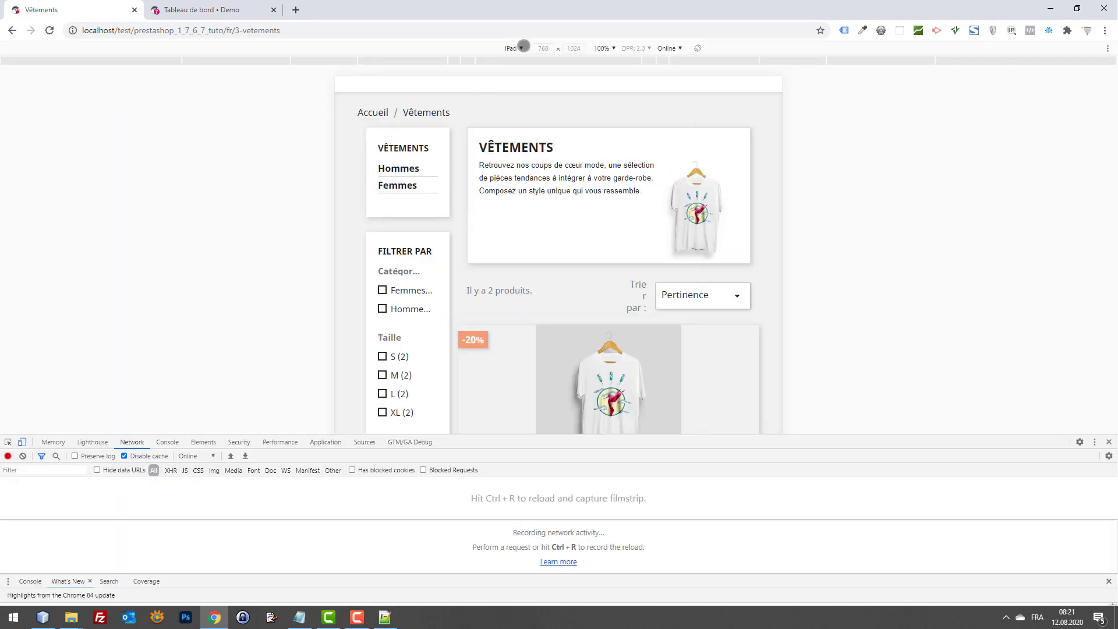
{"action": "left_click", "coordinate": [514, 48]}
{"action": "left_click", "coordinate": [530, 85]}
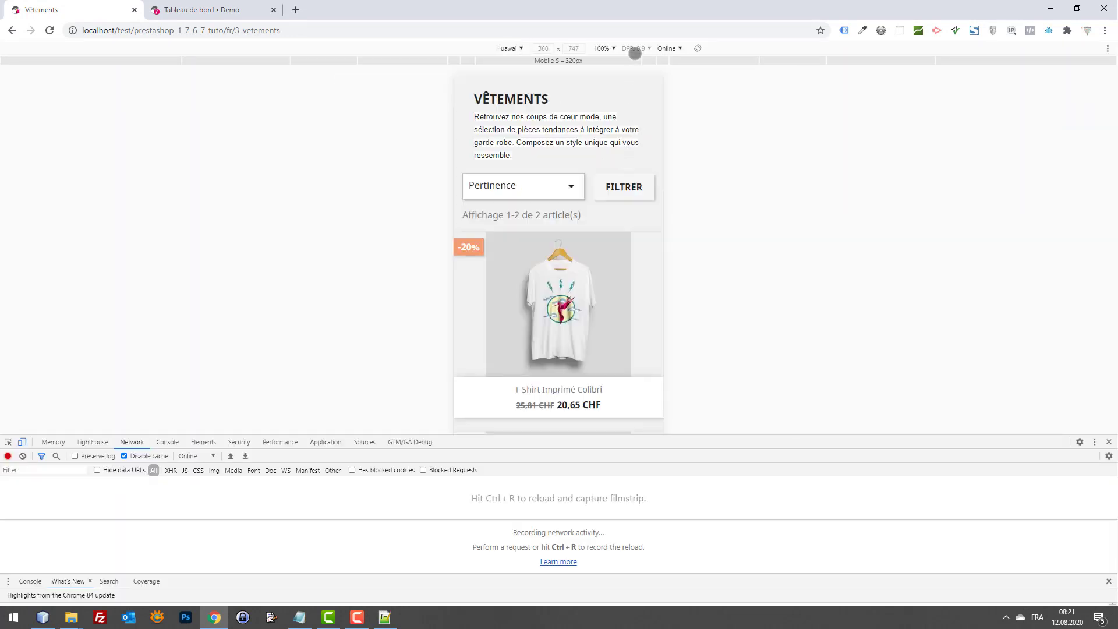
{"action": "left_click", "coordinate": [698, 47]}
{"action": "left_click", "coordinate": [698, 47]}
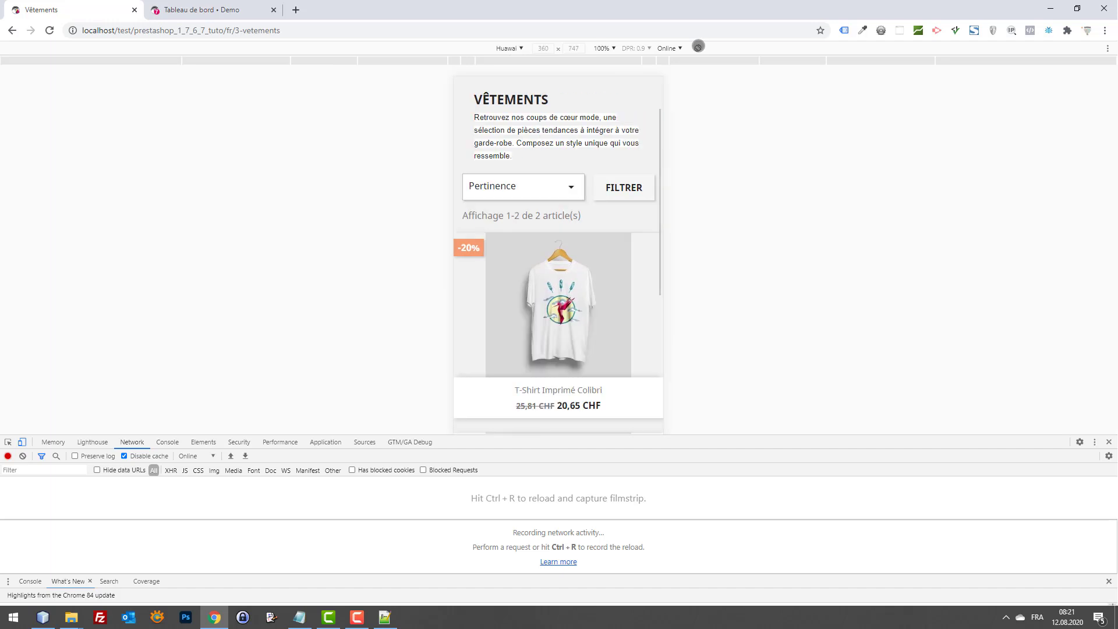
{"action": "left_click", "coordinate": [698, 47]}
{"action": "left_click", "coordinate": [698, 47]}
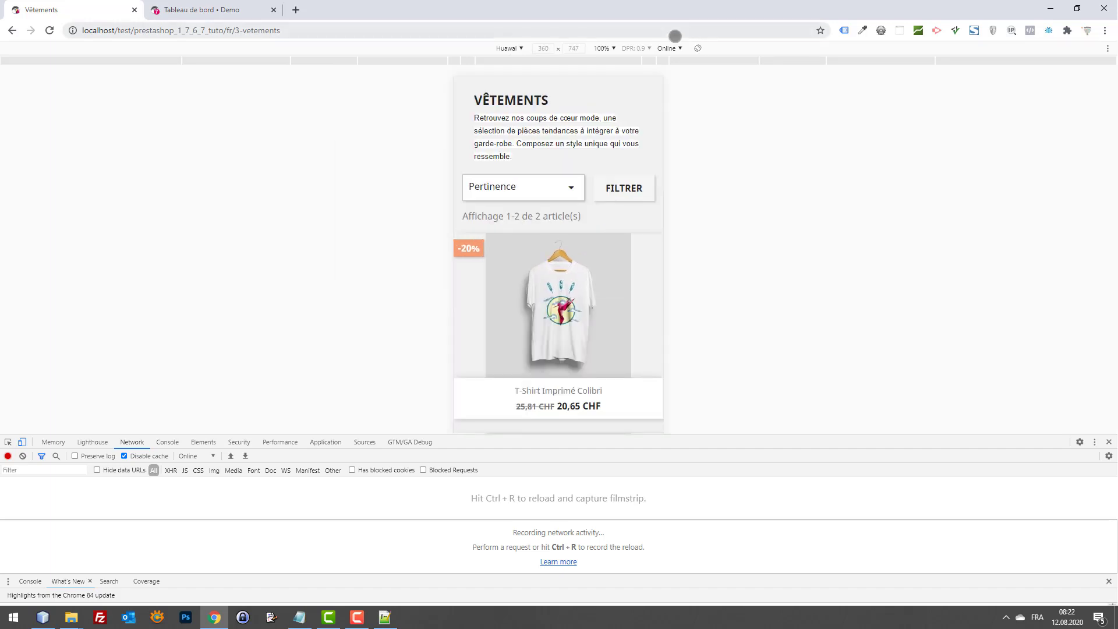
{"action": "key", "text": "F12"}
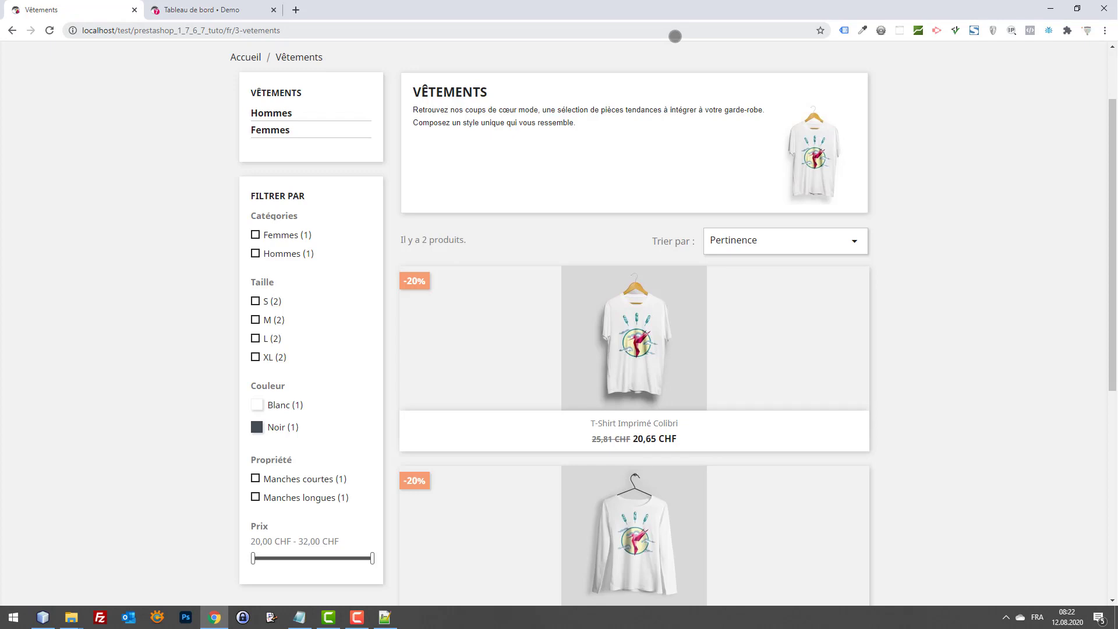
Examine the full-width product cards and the filter column along the desktop version of the Vêtements page
{"action": "scroll", "coordinate": [978, 279], "scroll_direction": "down", "scroll_amount": 3}
{"action": "scroll", "coordinate": [912, 297], "scroll_direction": "up", "scroll_amount": 4}
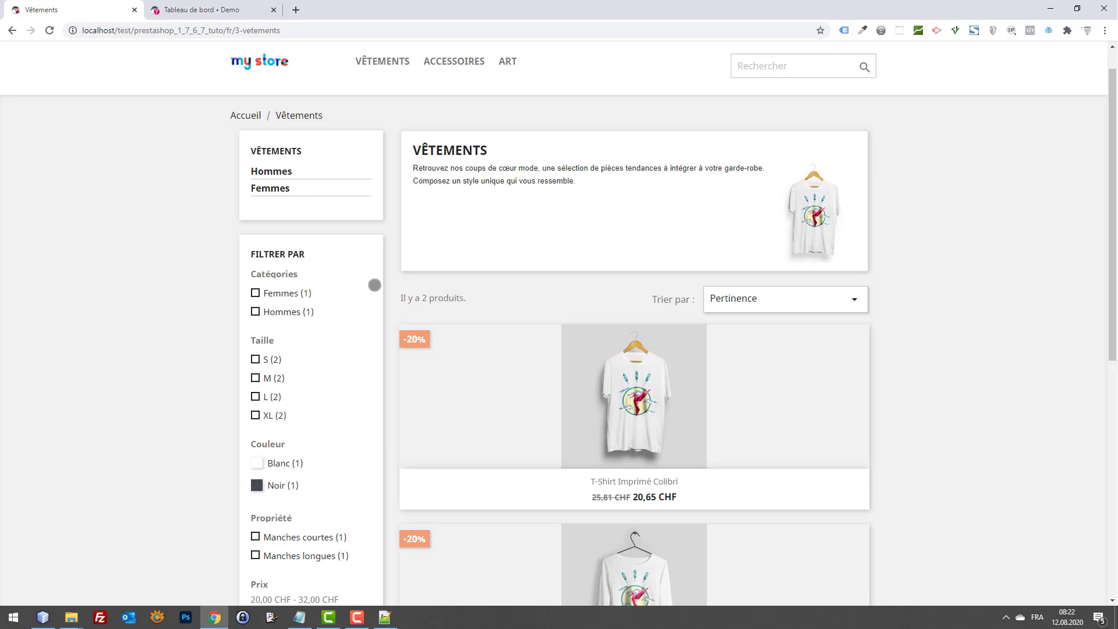
{"action": "scroll", "coordinate": [201, 385], "scroll_direction": "down", "scroll_amount": 3}
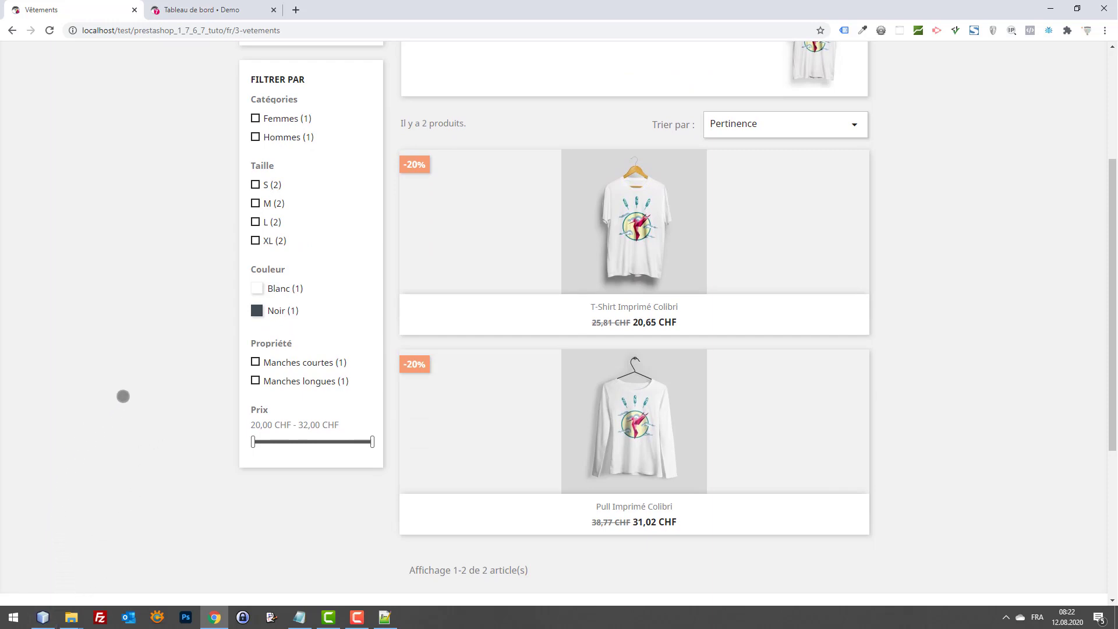
{"action": "scroll", "coordinate": [932, 228], "scroll_direction": "up", "scroll_amount": 3}
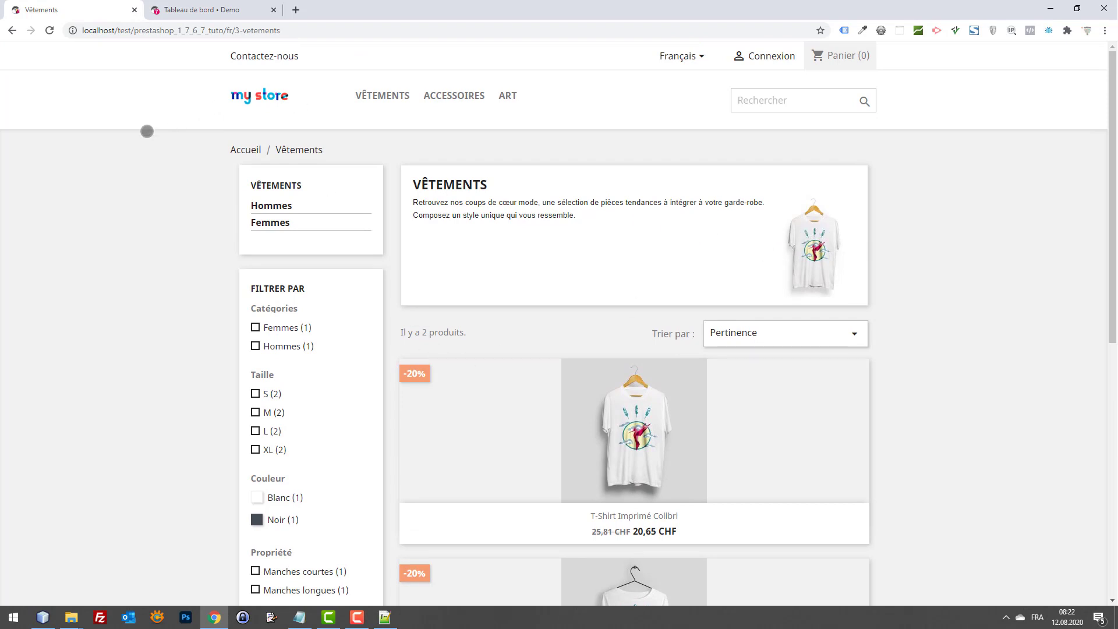
Reopen the Huawei device emulation and examine both product cards on the mobile version of the page
{"action": "key", "text": "ctrl+shift+i"}
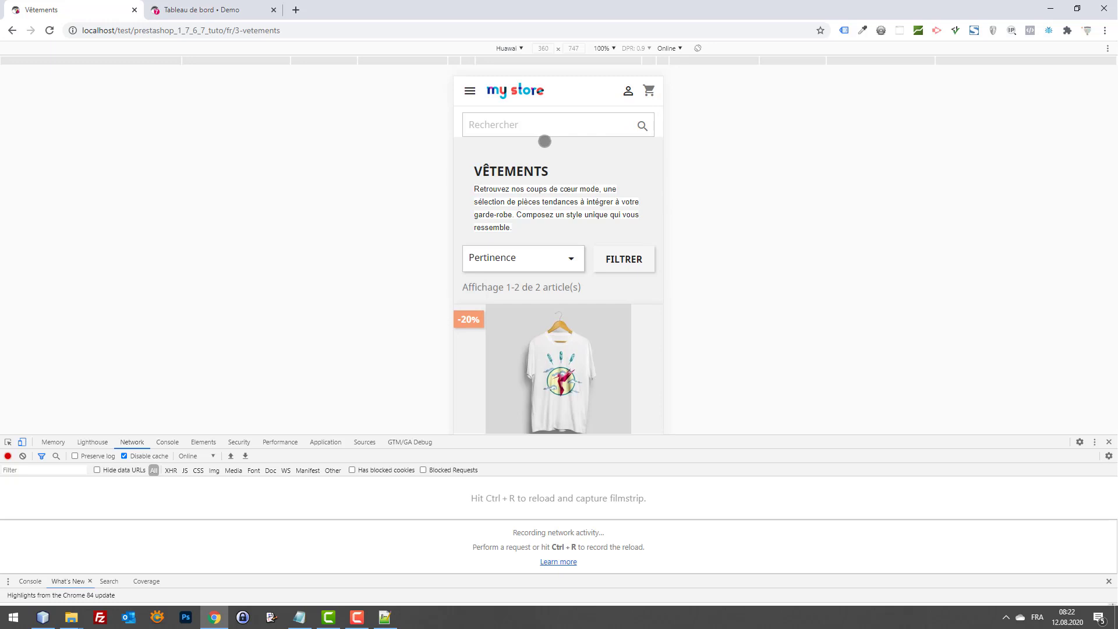
{"action": "scroll", "coordinate": [589, 167], "scroll_direction": "down", "scroll_amount": 4}
{"action": "scroll", "coordinate": [599, 150], "scroll_direction": "up", "scroll_amount": 3}
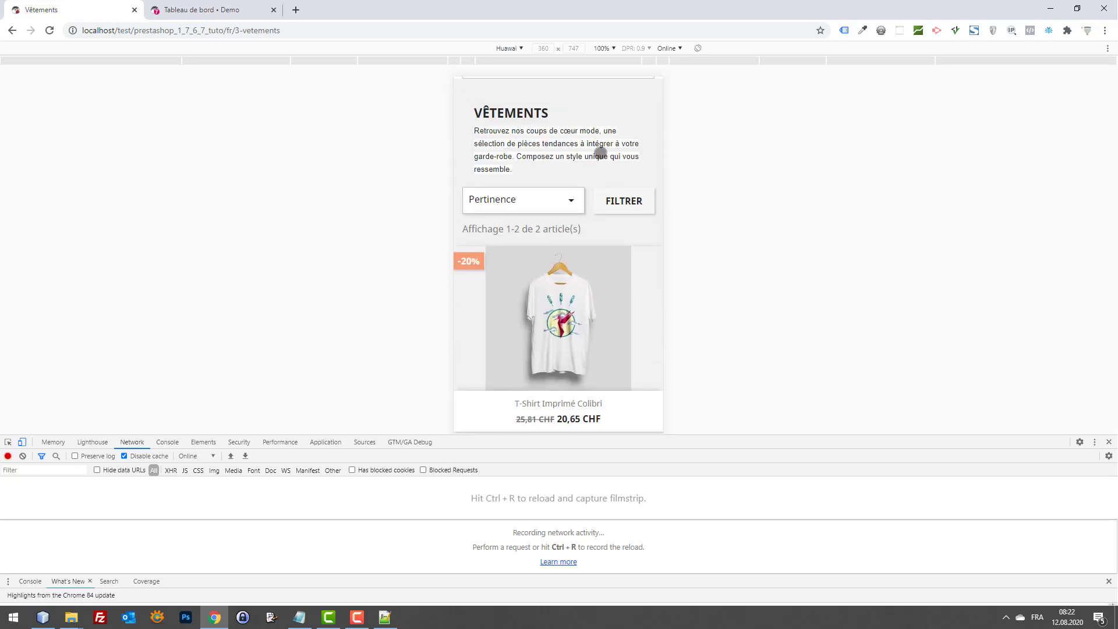
{"action": "scroll", "coordinate": [623, 235], "scroll_direction": "down", "scroll_amount": 3}
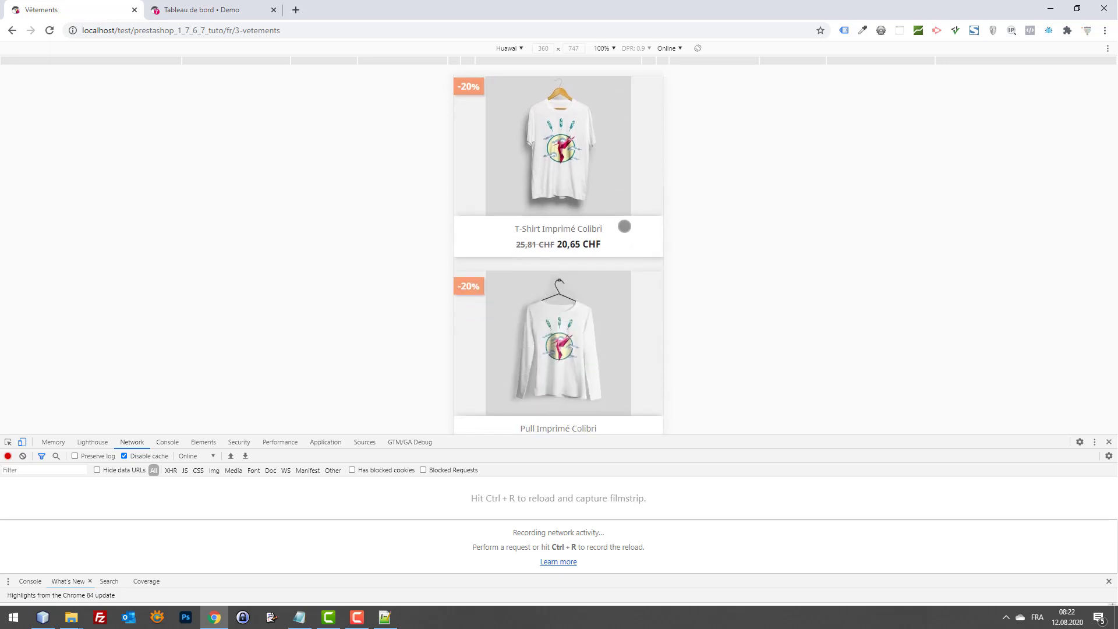
Leave the device emulation and inspect the backgrounds of both product cards on the desktop page
{"action": "key", "text": "F12"}
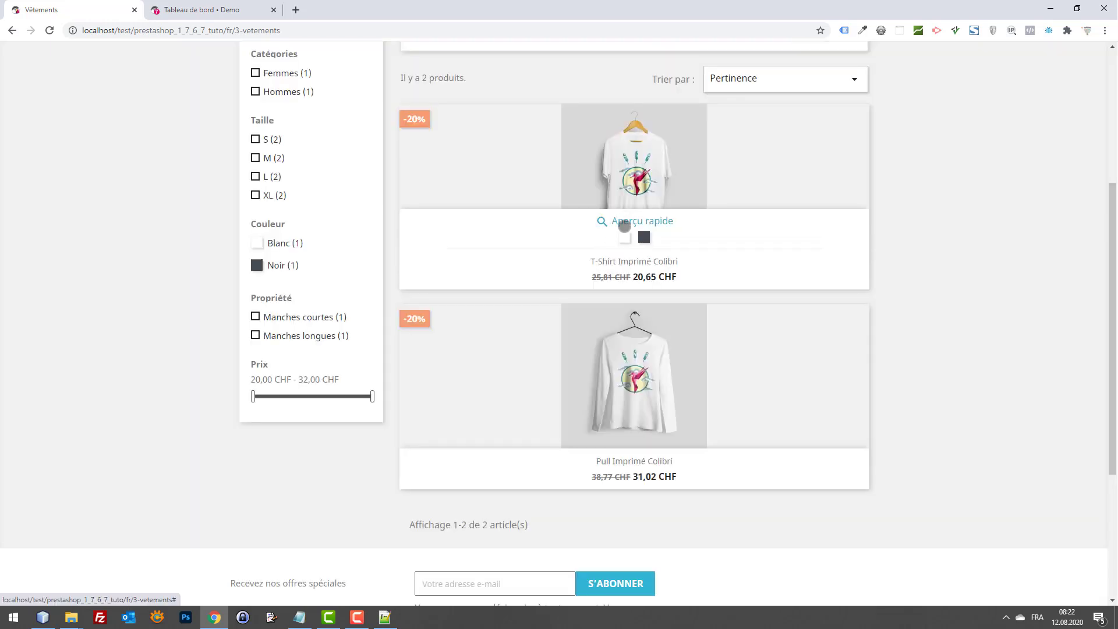
{"action": "scroll", "coordinate": [625, 226], "scroll_direction": "up", "scroll_amount": 3}
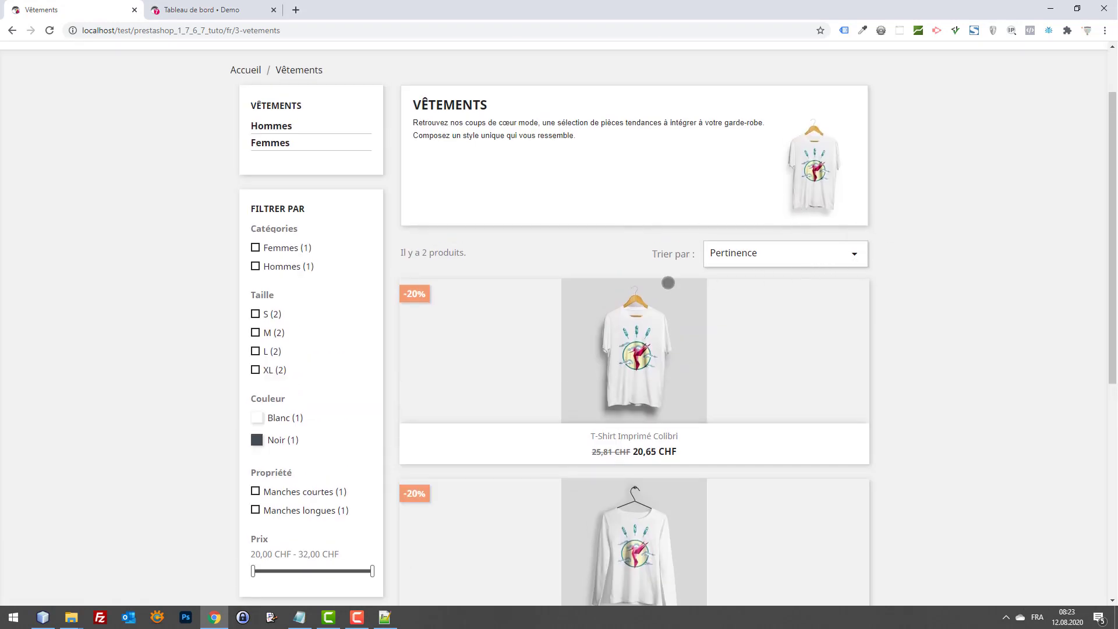
{"action": "scroll", "coordinate": [668, 282], "scroll_direction": "down", "scroll_amount": 2}
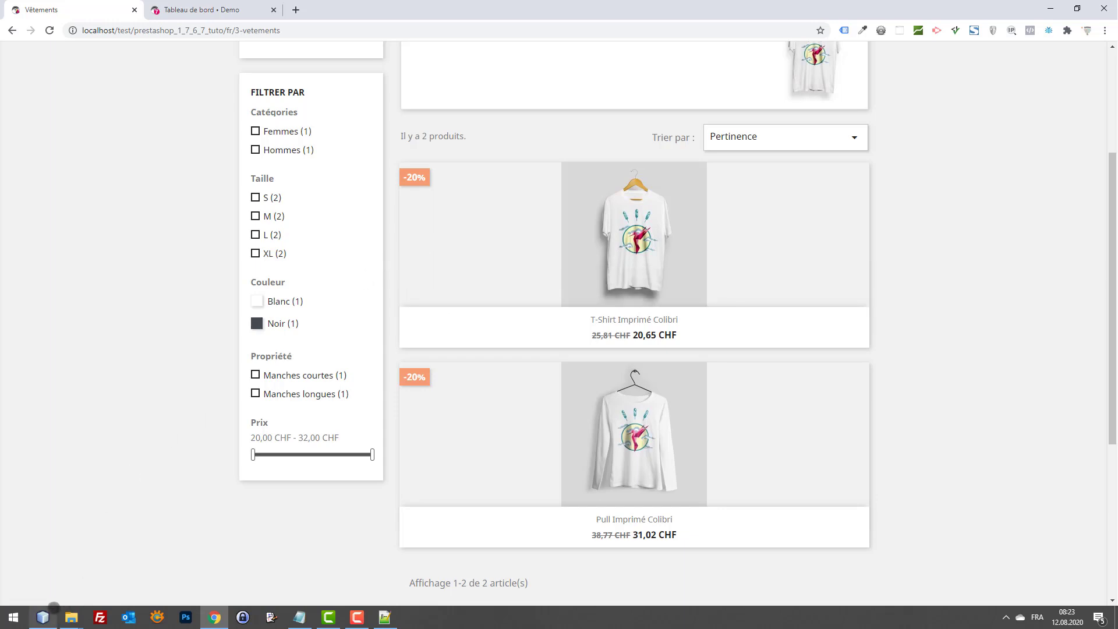
{"action": "mouse_move", "coordinate": [456, 242]}
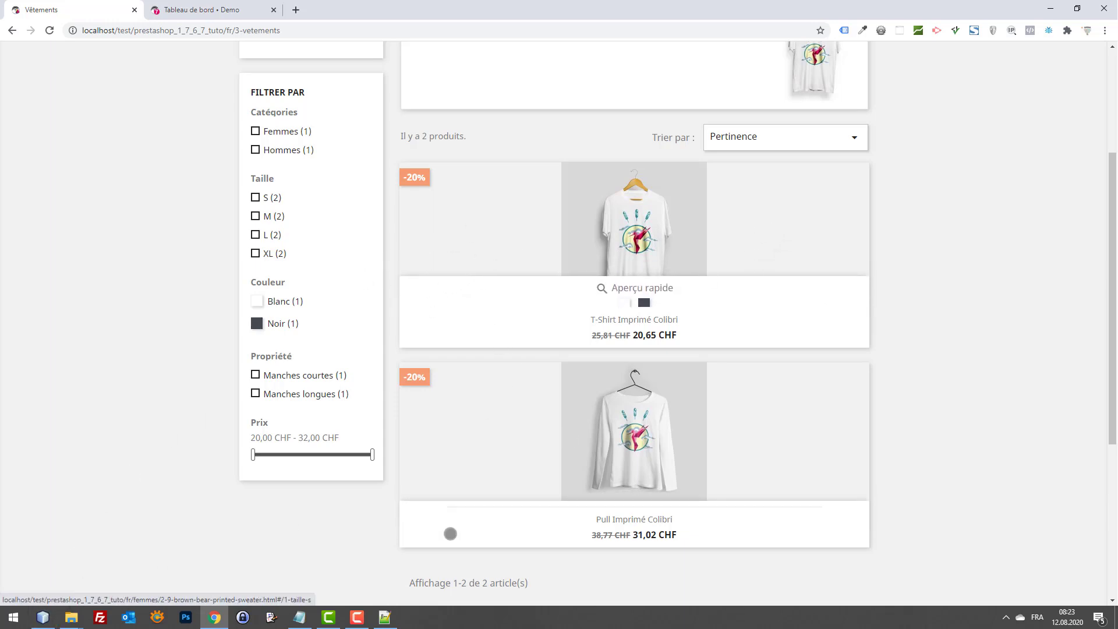
In NetBeans, delete background-color:transparent; from the #js-product-list .thumbnail-container rule in custom.css and save the file
{"action": "left_click", "coordinate": [42, 618]}
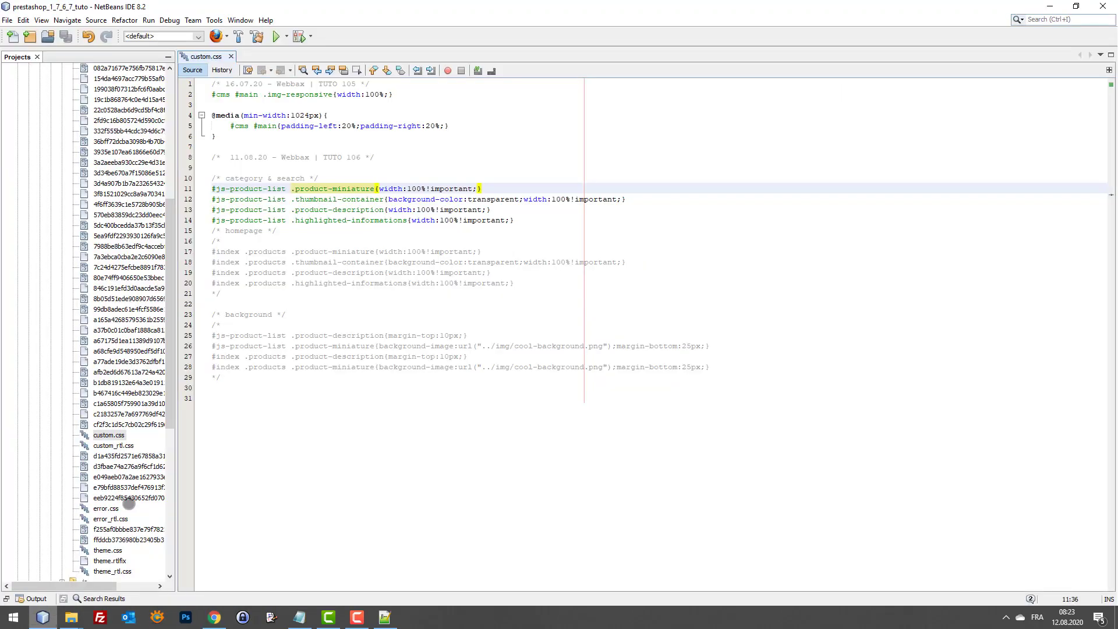
{"action": "left_click", "coordinate": [427, 200]}
{"action": "double_click", "coordinate": [478, 198]}
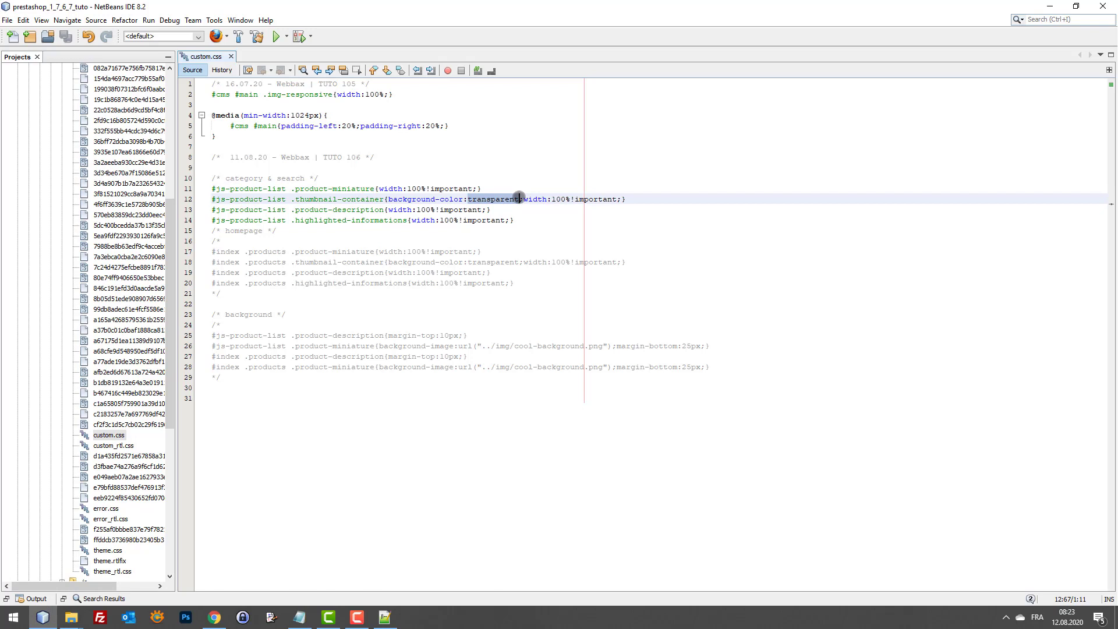
{"action": "key", "text": "Delete"}
{"action": "key", "text": "BackSpace"}
{"action": "key", "text": "BackSpace"}
{"action": "key", "text": "BackSpace"}
{"action": "key", "text": "BackSpace"}
{"action": "key", "text": "BackSpace"}
{"action": "key", "text": "BackSpace"}
{"action": "key", "text": "BackSpace"}
{"action": "key", "text": "BackSpace"}
{"action": "key", "text": "BackSpace"}
{"action": "key", "text": "BackSpace"}
{"action": "key", "text": "BackSpace"}
{"action": "key", "text": "BackSpace"}
{"action": "key", "text": "BackSpace"}
{"action": "key", "text": "BackSpace"}
{"action": "key", "text": "BackSpace"}
{"action": "key", "text": "BackSpace"}
{"action": "key", "text": "BackSpace"}
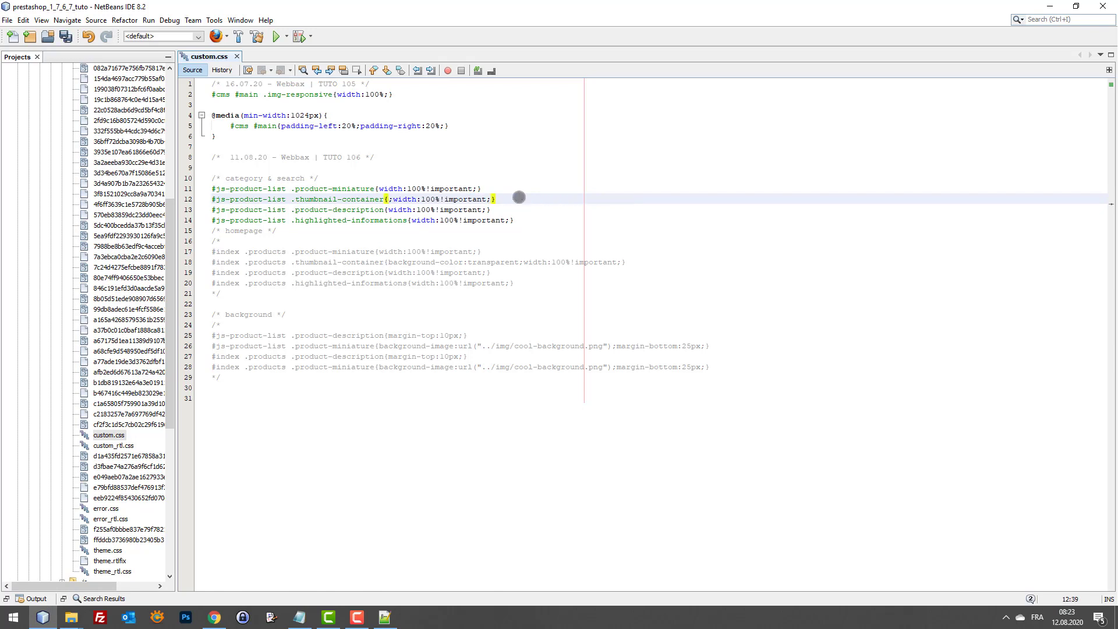
{"action": "key", "text": "Delete"}
{"action": "key", "text": "ctrl+s"}
Switch to Chrome, reload the Vêtements page and examine the card backgrounds without the transparent declaration
{"action": "left_click", "coordinate": [215, 618]}
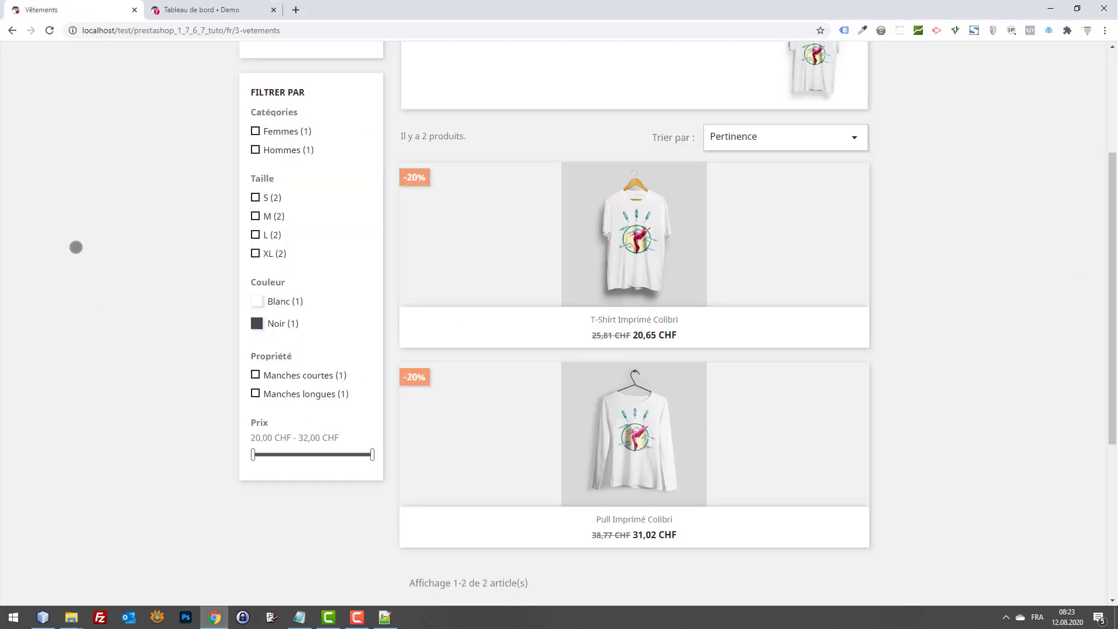
{"action": "key", "text": "F5"}
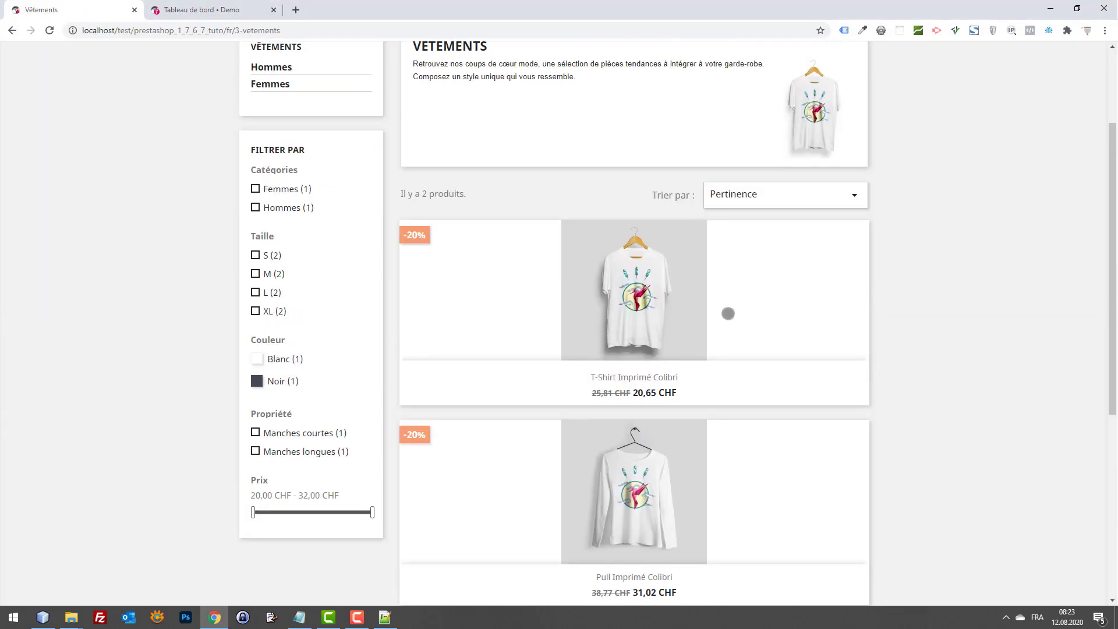
{"action": "scroll", "coordinate": [839, 497], "scroll_direction": "down", "scroll_amount": 3}
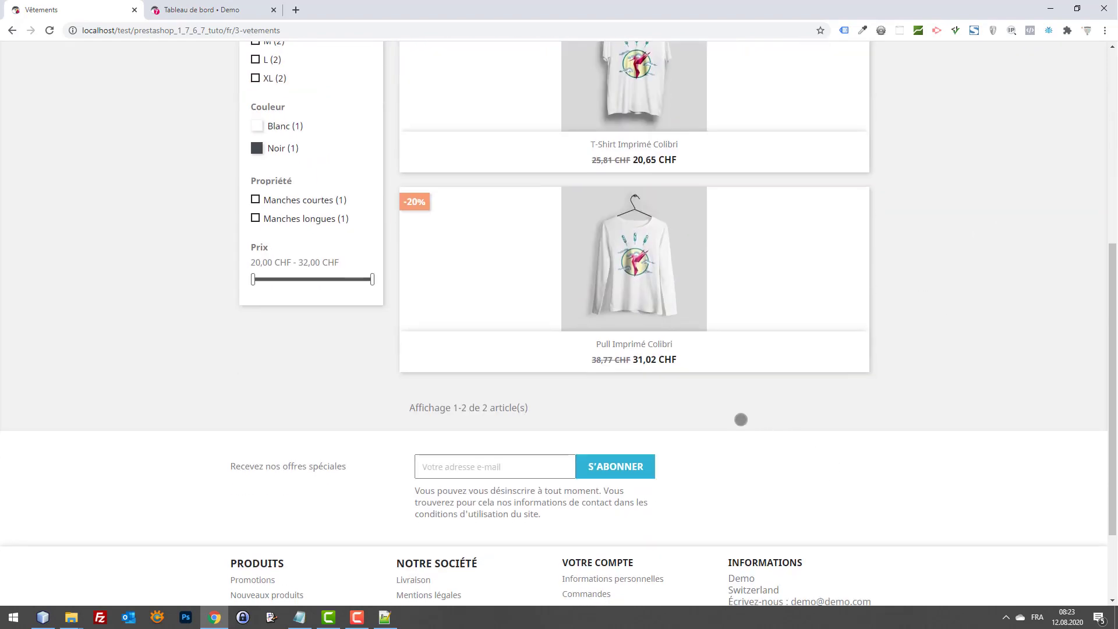
{"action": "scroll", "coordinate": [691, 322], "scroll_direction": "up", "scroll_amount": 3}
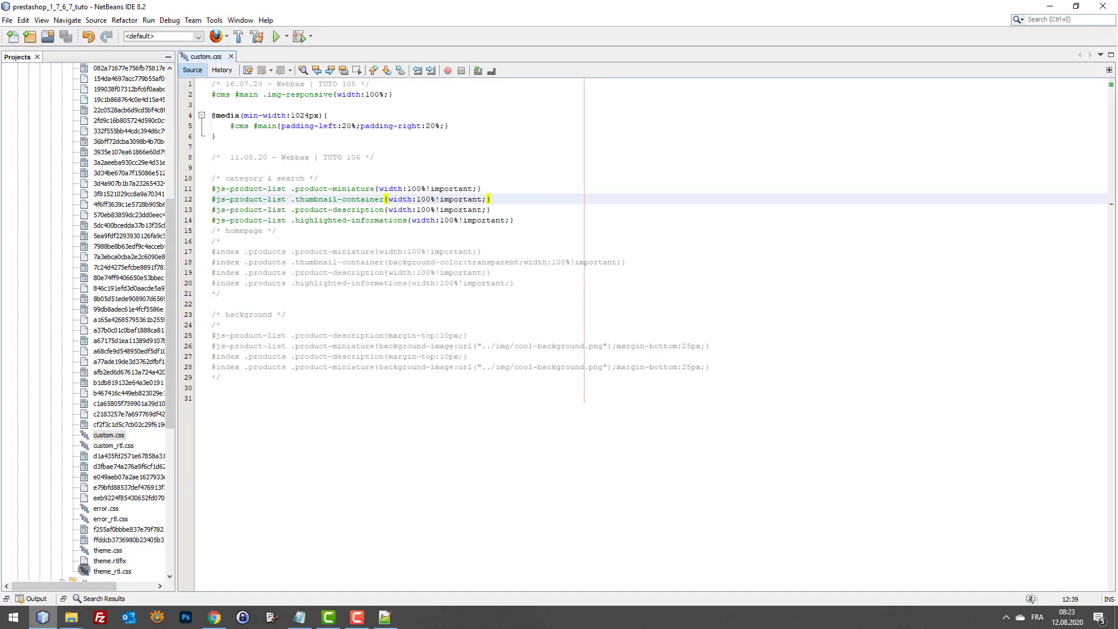
Undo the removal of background-color:transparent in custom.css in NetBeans, save the file and reload the Vêtements page in Chrome
{"action": "left_click", "coordinate": [42, 617]}
{"action": "type", "text": "background-color;"}
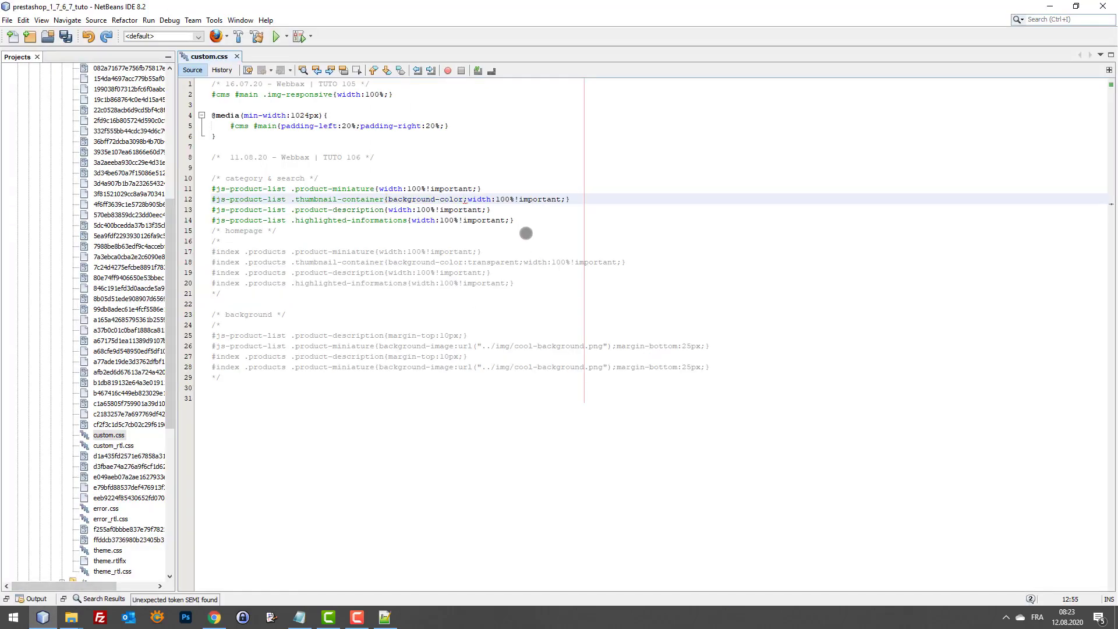
{"action": "key", "text": "ctrl+z"}
{"action": "key", "text": "ctrl+z"}
{"action": "key", "text": "ctrl+s"}
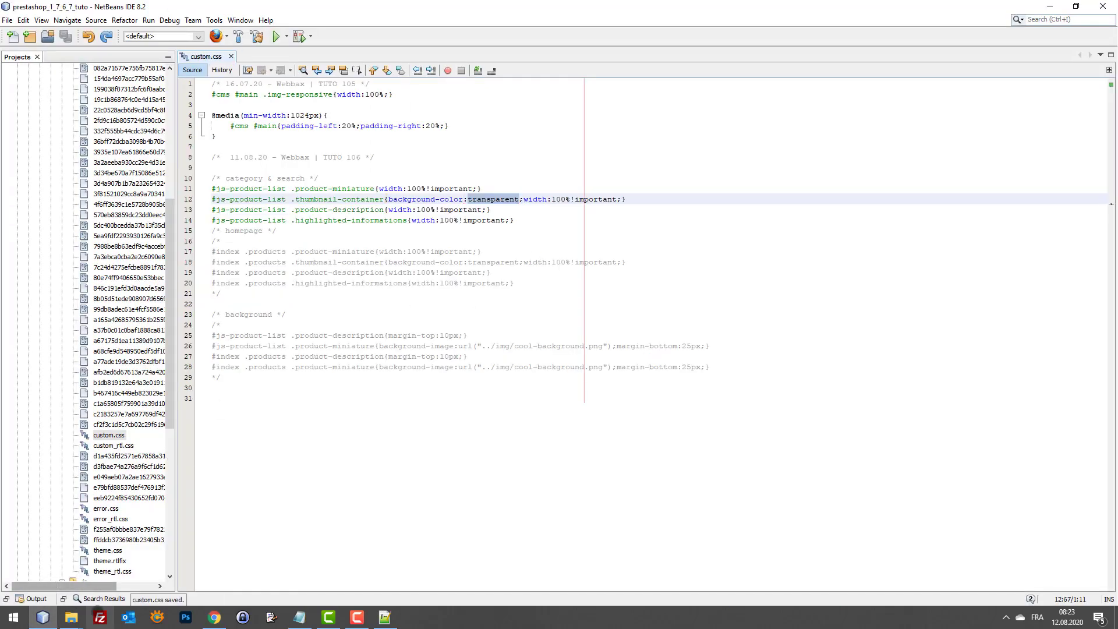
{"action": "left_click", "coordinate": [214, 617]}
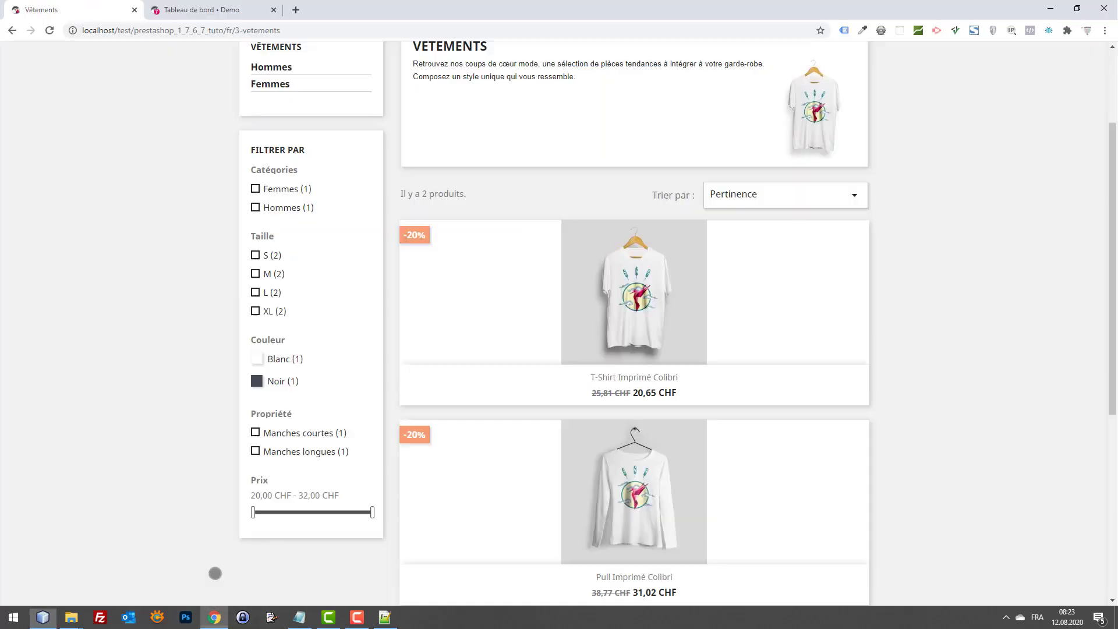
{"action": "key", "text": "F5"}
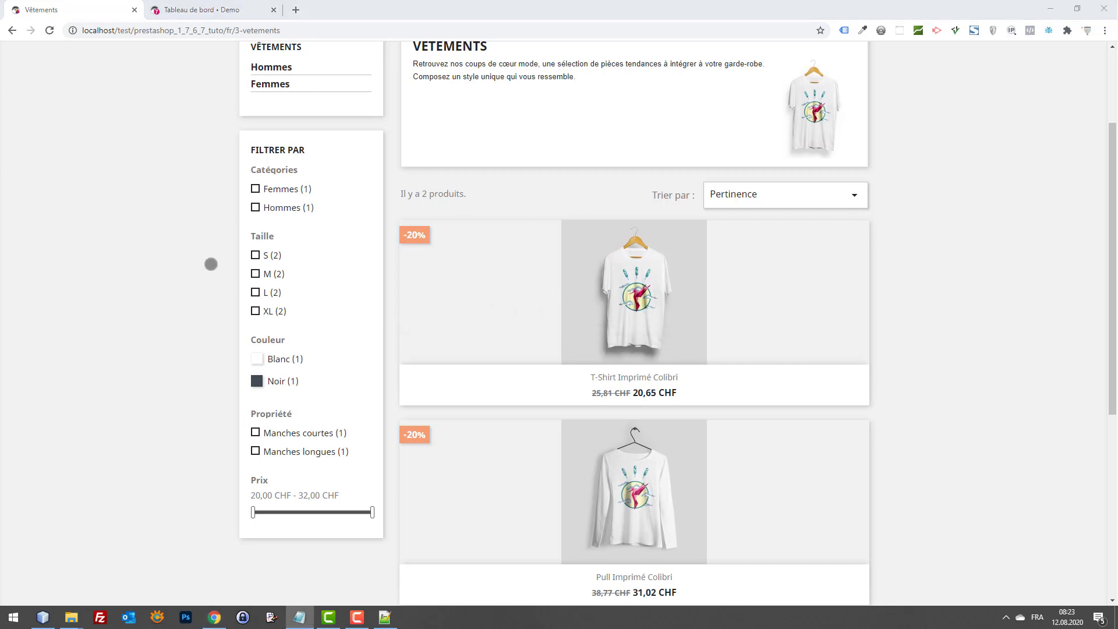
Open the store's home page to examine the Produits populaires cards, and return to the Vêtements category
{"action": "scroll", "coordinate": [290, 101], "scroll_direction": "up", "scroll_amount": 3}
{"action": "left_click", "coordinate": [268, 97]}
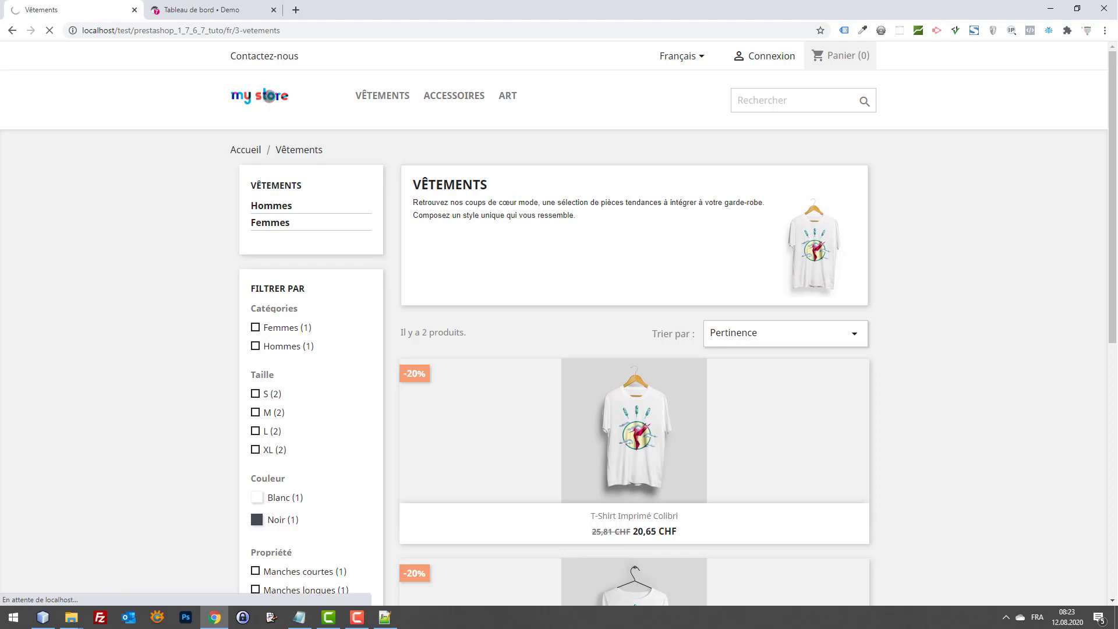
{"action": "scroll", "coordinate": [350, 143], "scroll_direction": "down", "scroll_amount": 5}
{"action": "scroll", "coordinate": [209, 49], "scroll_direction": "up", "scroll_amount": 3}
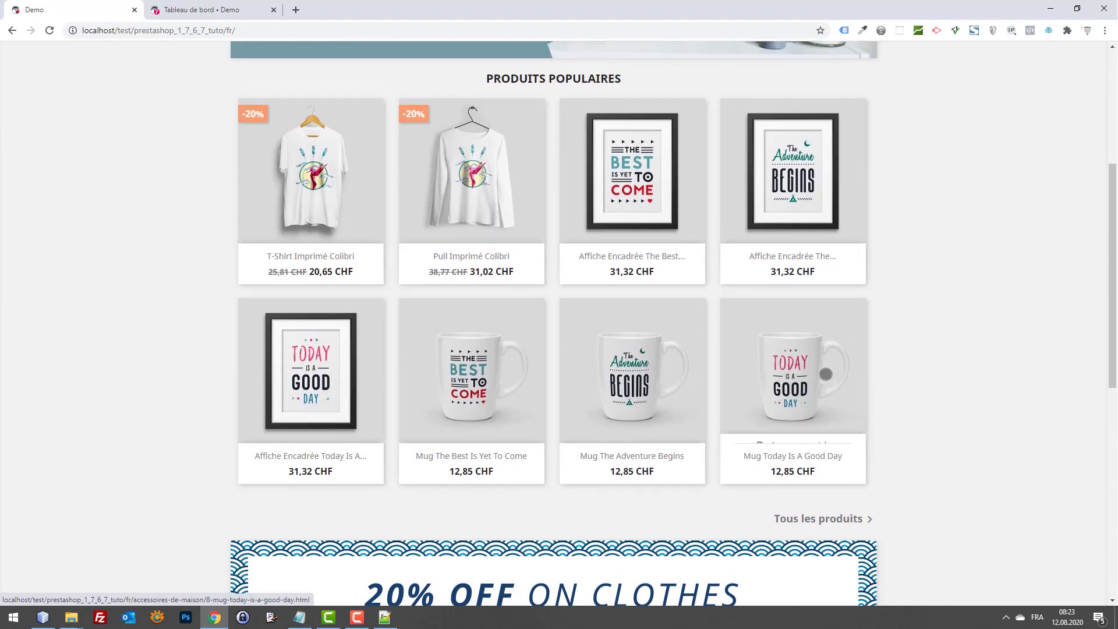
{"action": "scroll", "coordinate": [208, 48], "scroll_direction": "up", "scroll_amount": 2}
{"action": "left_click", "coordinate": [364, 97]}
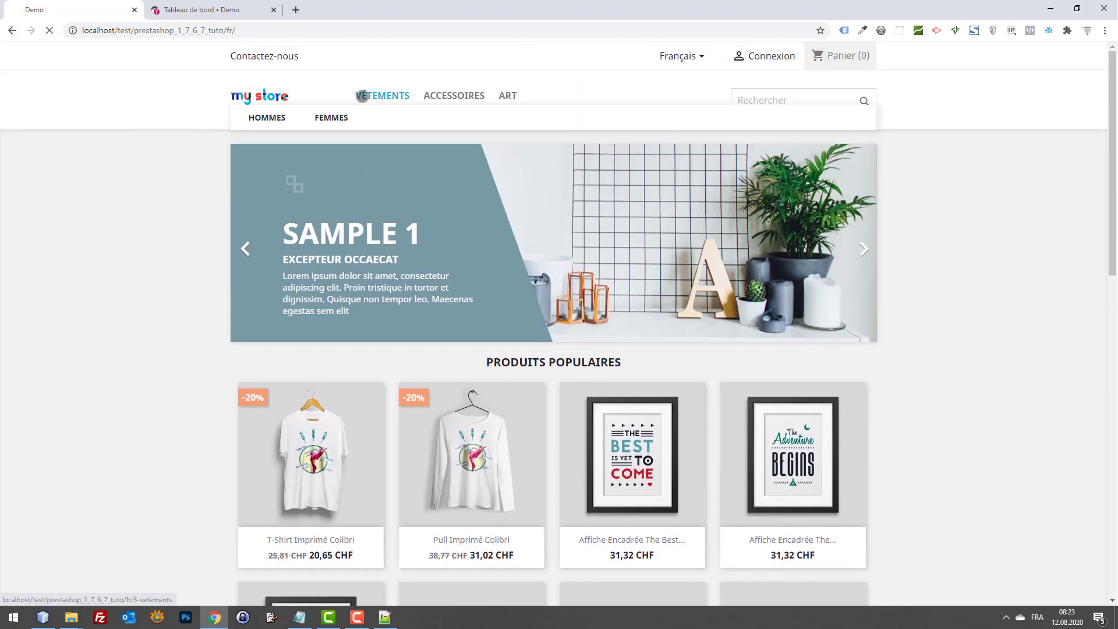
Examine the Vêtements product cards, then switch to NetBeans and review the #js-product-list rules under the category & search comment in custom.css
{"action": "scroll", "coordinate": [247, 428], "scroll_direction": "down", "scroll_amount": 1}
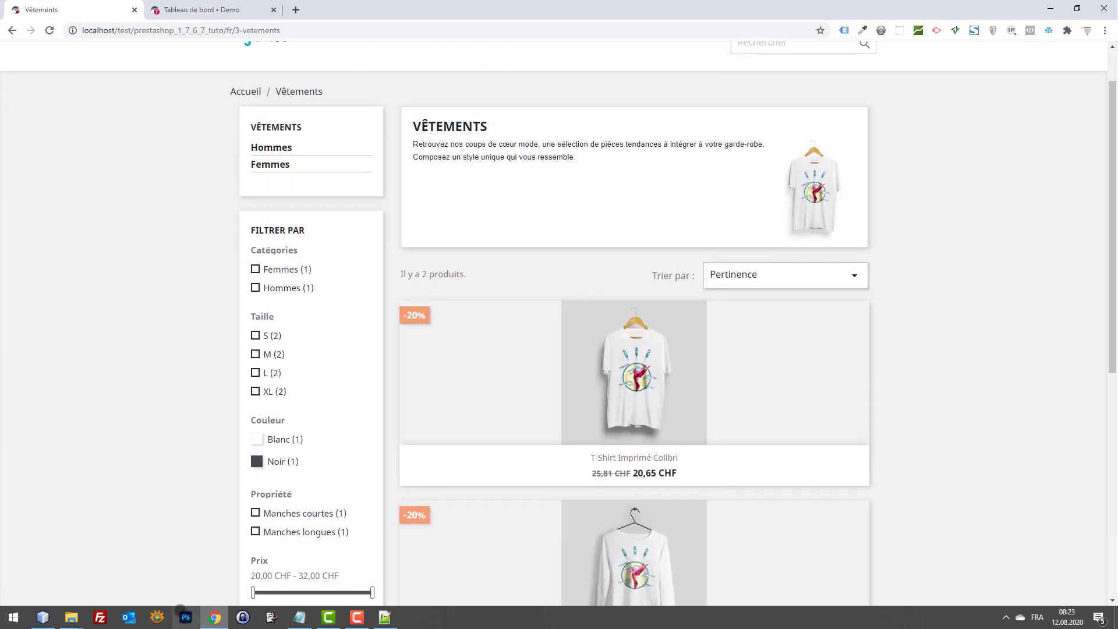
{"action": "left_click", "coordinate": [42, 617]}
{"action": "left_click", "coordinate": [272, 273]}
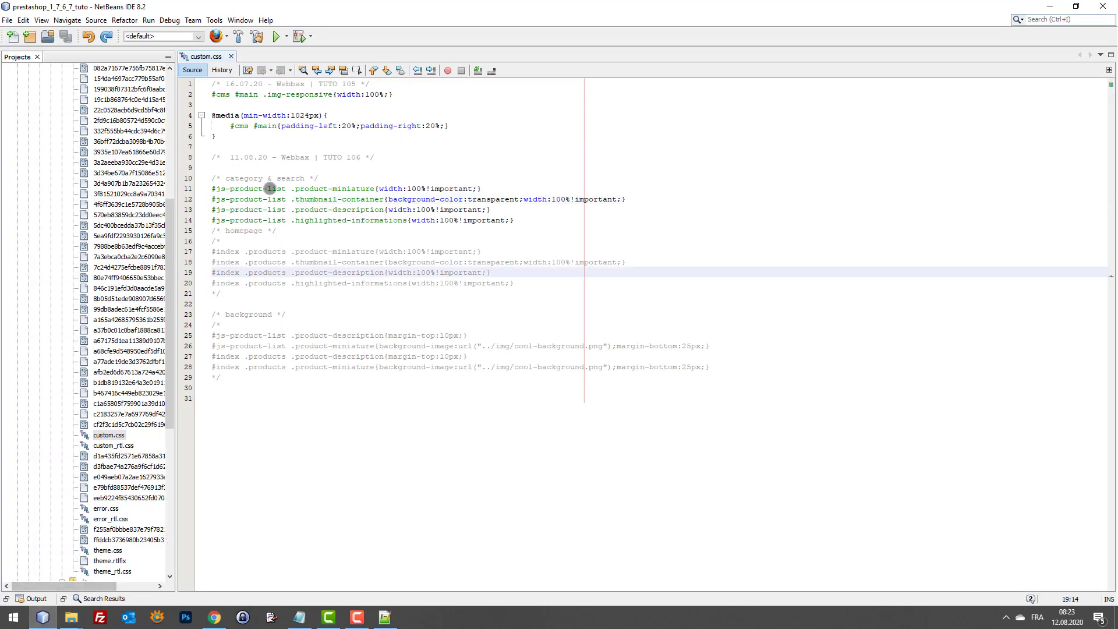
{"action": "left_click_drag", "start_coordinate": [286, 187], "coordinate": [211, 189]}
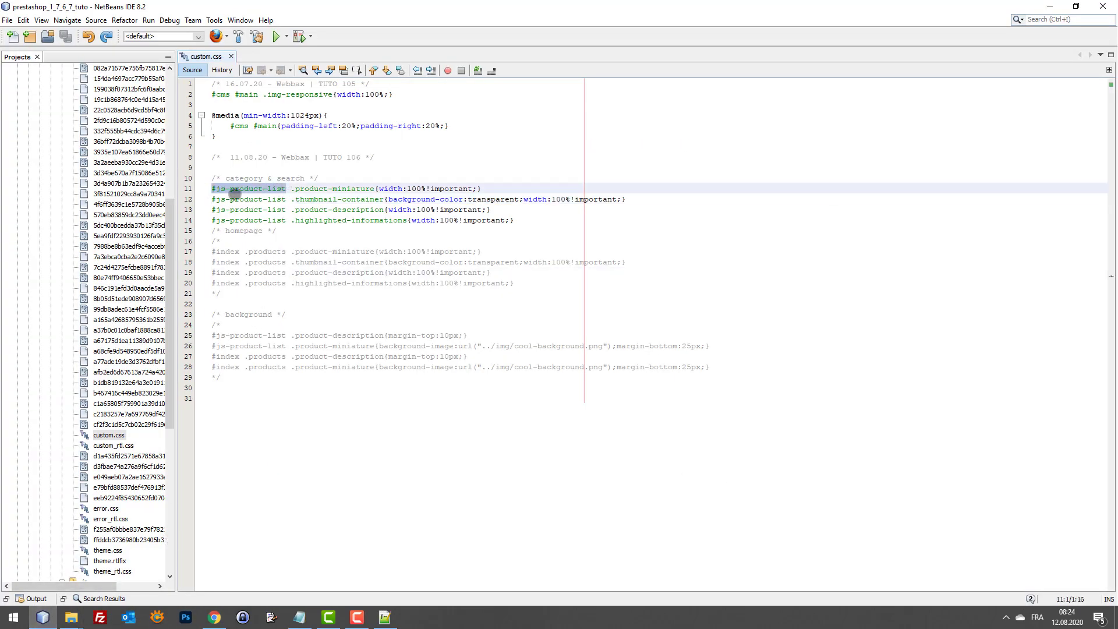
{"action": "left_click", "coordinate": [291, 200]}
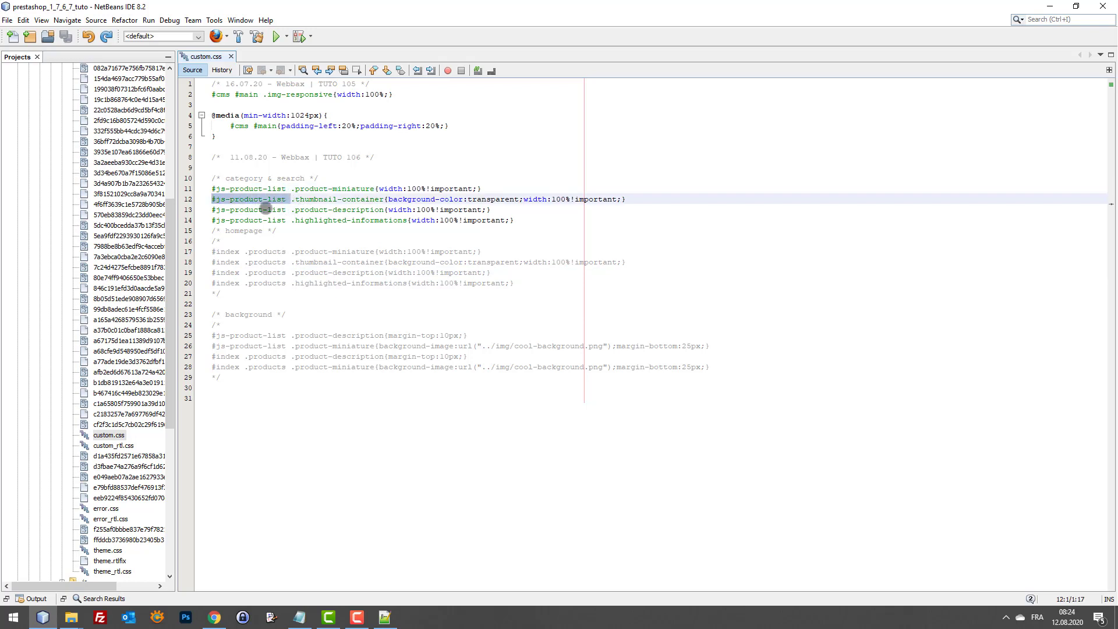
{"action": "left_click", "coordinate": [277, 209]}
{"action": "left_click_drag", "start_coordinate": [544, 223], "coordinate": [200, 180]}
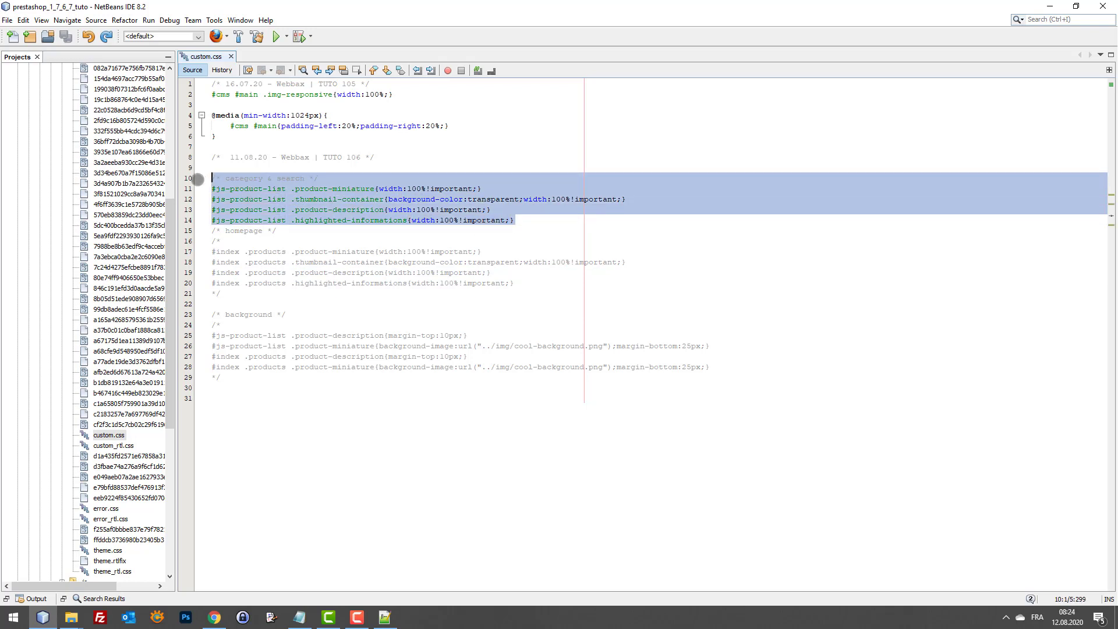
{"action": "left_click", "coordinate": [313, 171]}
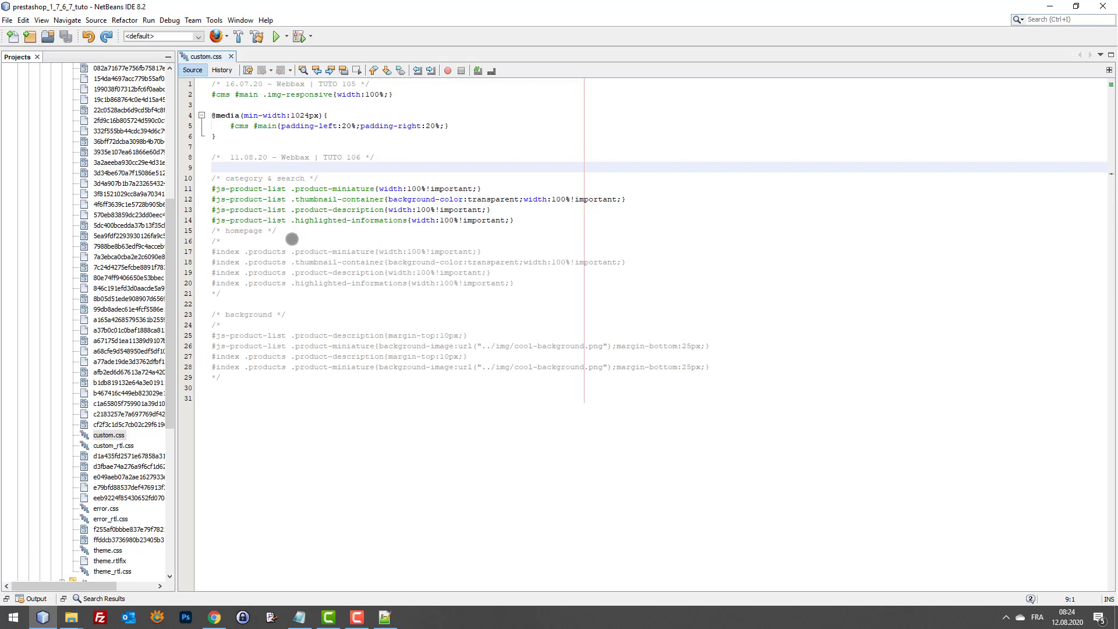
Uncomment the four #index .products rules in the homepage section of custom.css by deleting their comment markers, and save the file
{"action": "left_click", "coordinate": [244, 296]}
{"action": "left_click", "coordinate": [230, 241]}
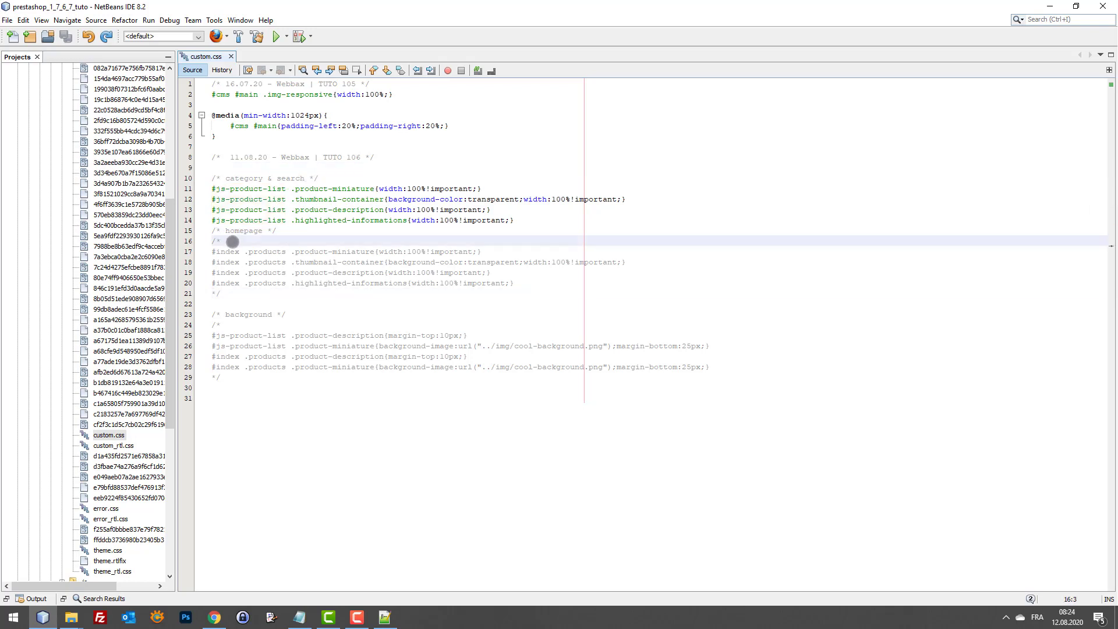
{"action": "key", "text": "BackSpace"}
{"action": "key", "text": "BackSpace"}
{"action": "key", "text": "BackSpace"}
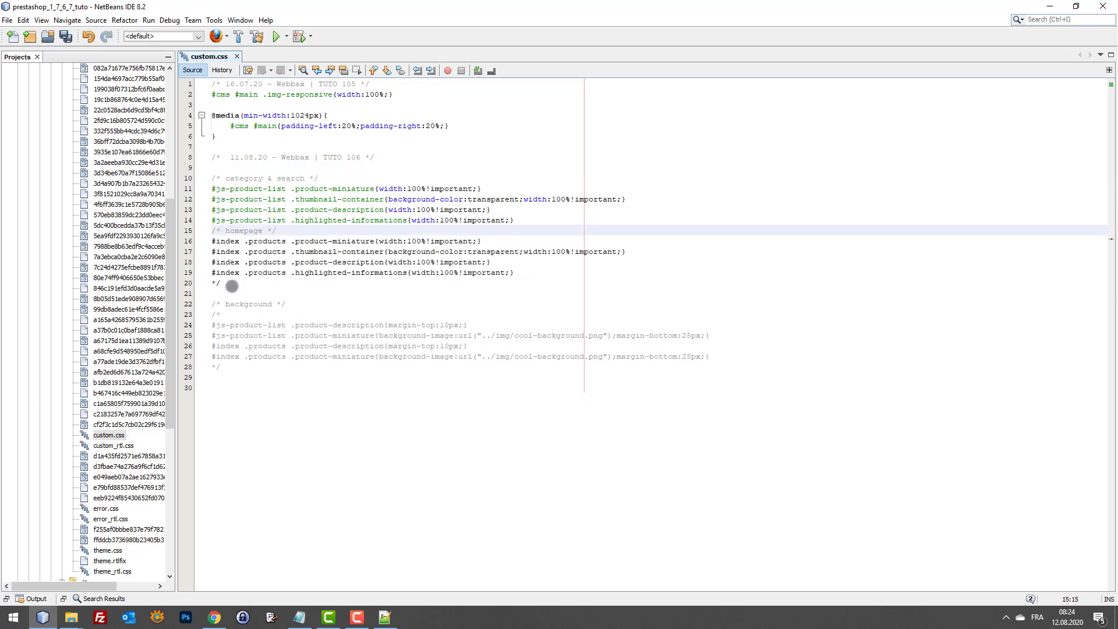
{"action": "left_click", "coordinate": [241, 283]}
{"action": "key", "text": "BackSpace"}
{"action": "key", "text": "BackSpace"}
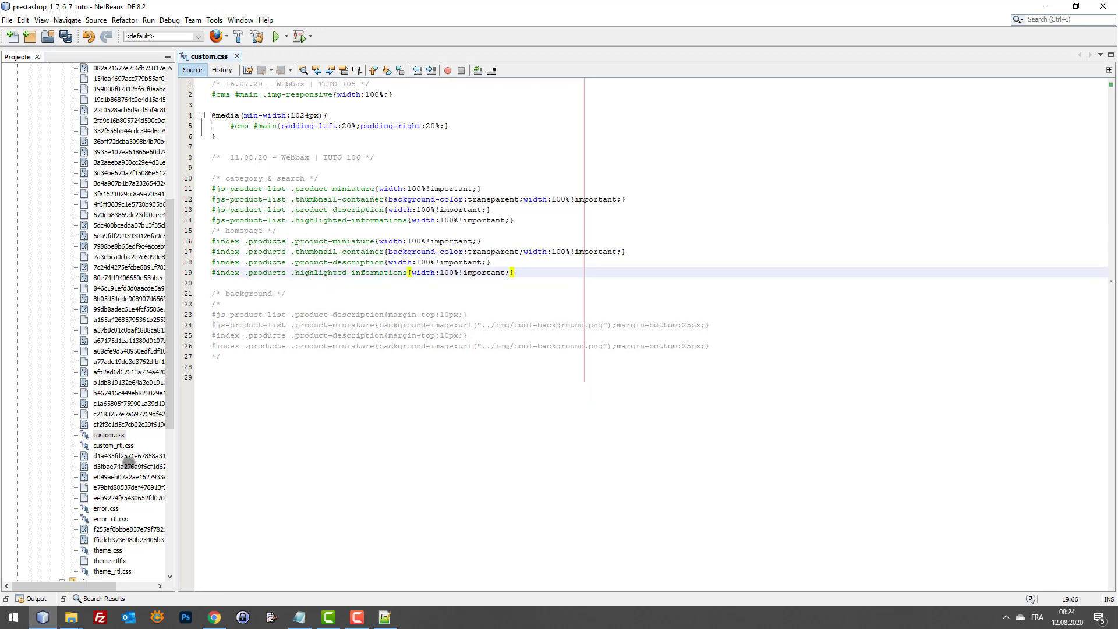
{"action": "key", "text": "ctrl+s"}
Switch to Chrome, open the store's home page and examine the Produits populaires cards with the homepage rules active
{"action": "left_click", "coordinate": [215, 618]}
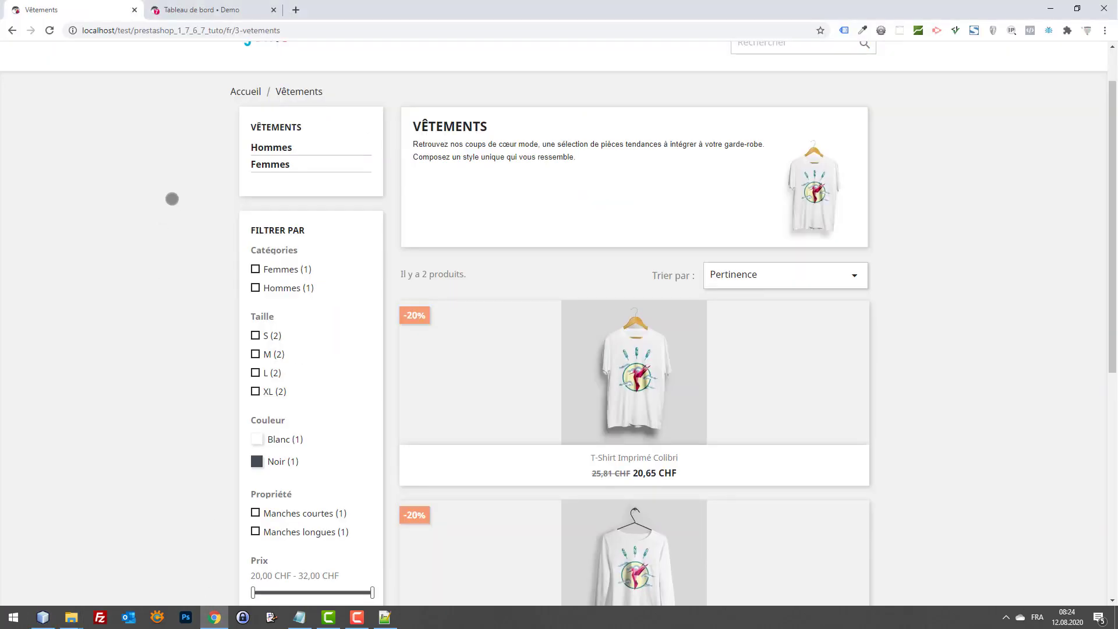
{"action": "scroll", "coordinate": [324, 98], "scroll_direction": "up", "scroll_amount": 1}
{"action": "key", "text": "F5"}
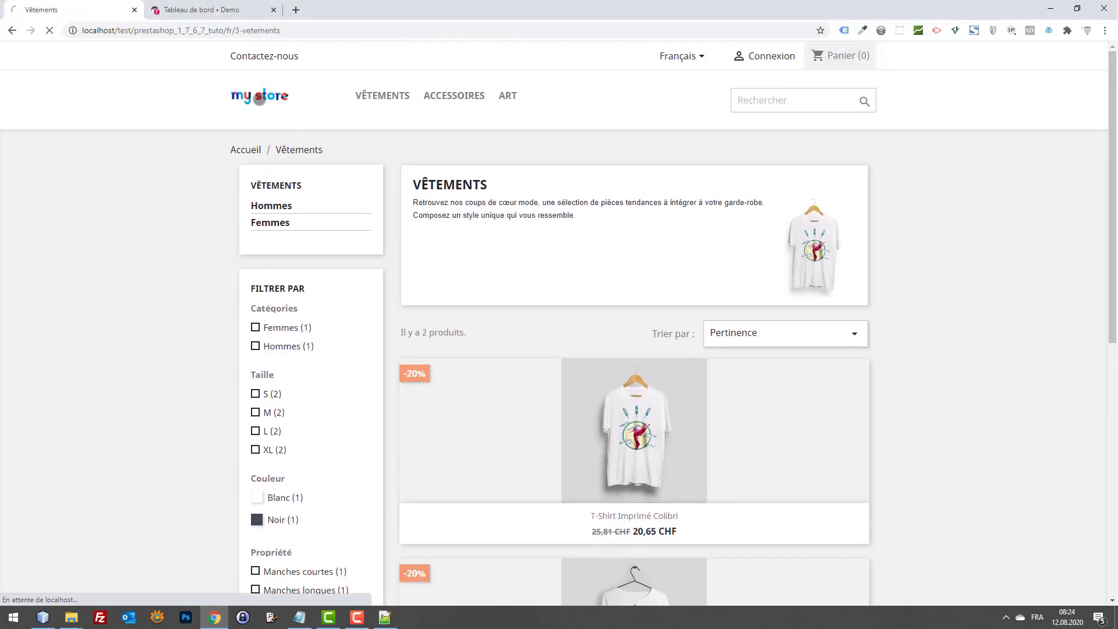
{"action": "left_click", "coordinate": [258, 96]}
{"action": "scroll", "coordinate": [155, 220], "scroll_direction": "down", "scroll_amount": 6}
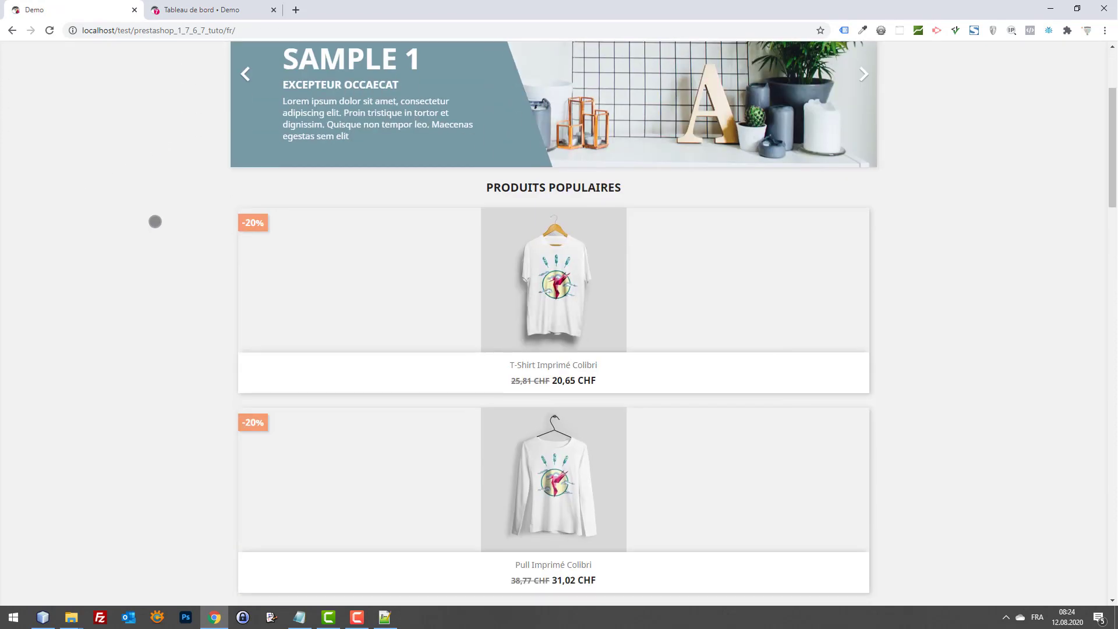
{"action": "scroll", "coordinate": [215, 193], "scroll_direction": "down", "scroll_amount": 6}
{"action": "scroll", "coordinate": [247, 217], "scroll_direction": "up", "scroll_amount": 12}
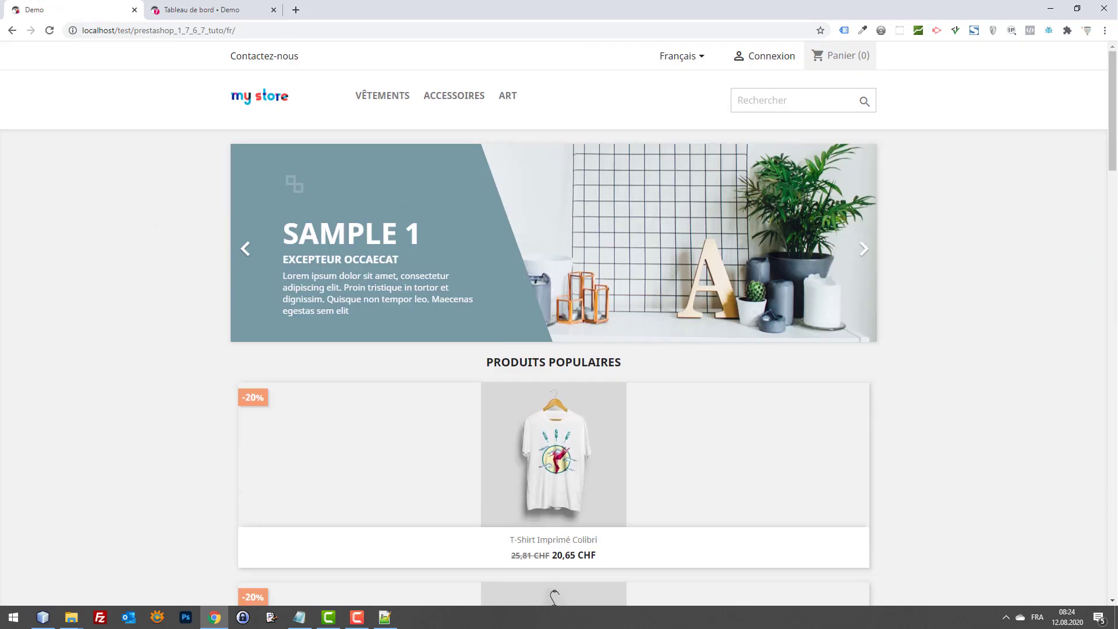
{"action": "scroll", "coordinate": [759, 271], "scroll_direction": "down", "scroll_amount": 1}
{"action": "scroll", "coordinate": [759, 272], "scroll_direction": "down", "scroll_amount": 4}
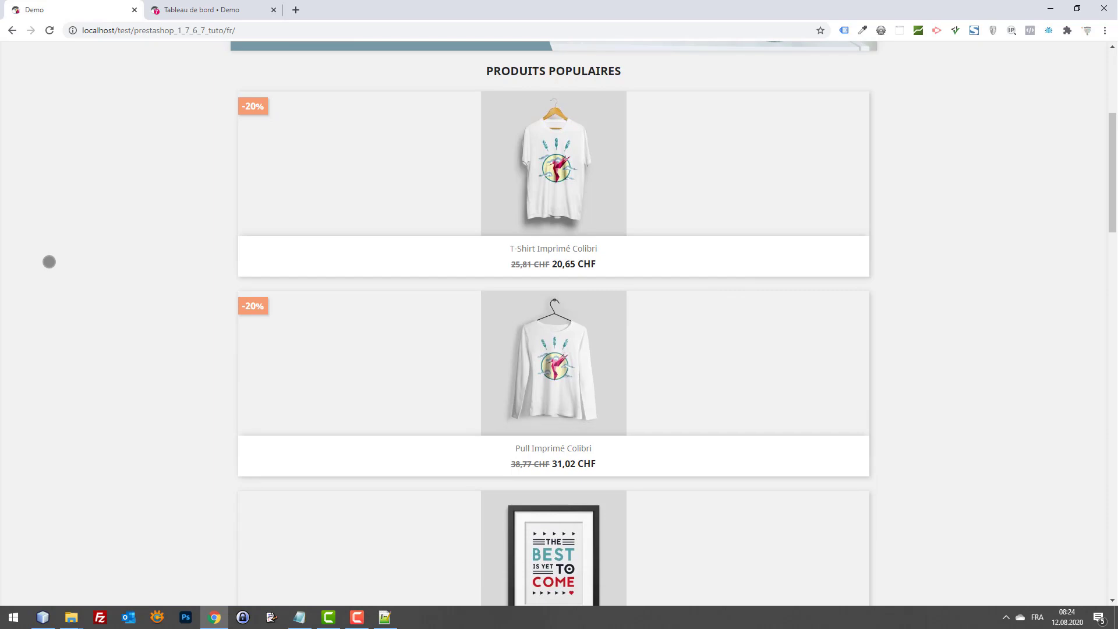
{"action": "scroll", "coordinate": [141, 214], "scroll_direction": "up", "scroll_amount": 1}
{"action": "scroll", "coordinate": [152, 220], "scroll_direction": "down", "scroll_amount": 20}
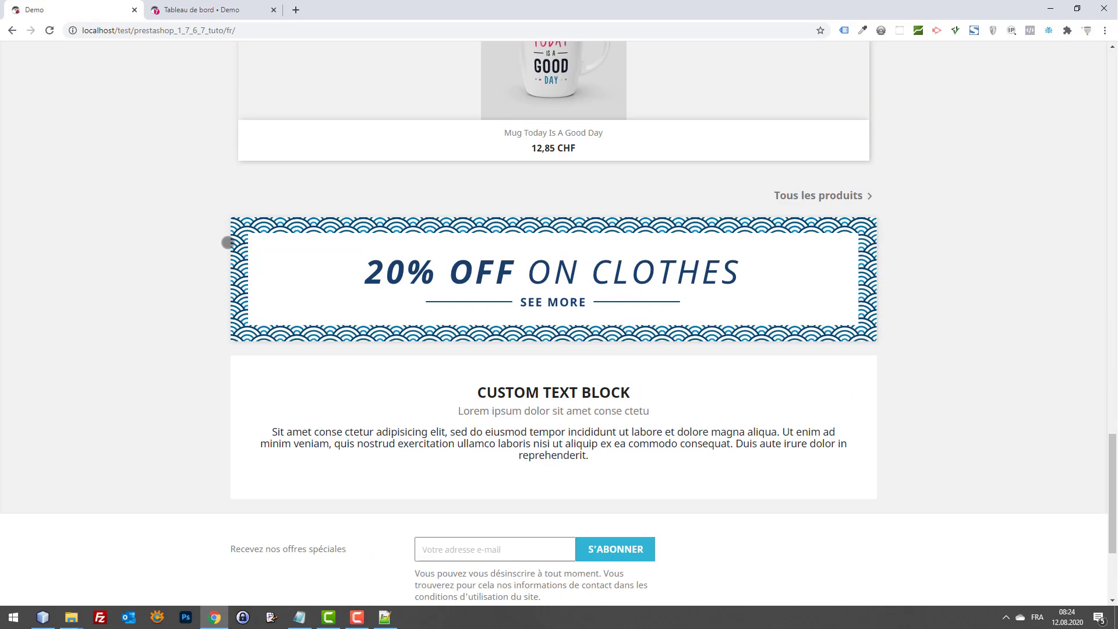
{"action": "scroll", "coordinate": [230, 247], "scroll_direction": "up", "scroll_amount": 13}
{"action": "scroll", "coordinate": [229, 247], "scroll_direction": "up", "scroll_amount": 10}
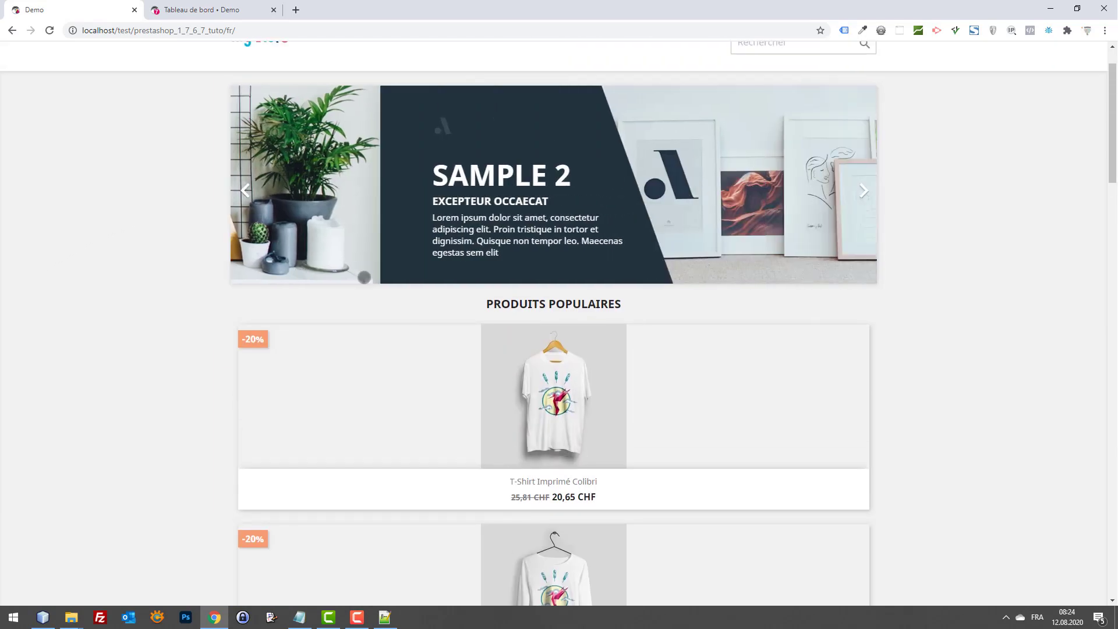
{"action": "scroll", "coordinate": [342, 298], "scroll_direction": "down", "scroll_amount": 4}
{"action": "scroll", "coordinate": [342, 299], "scroll_direction": "down", "scroll_amount": 17}
{"action": "scroll", "coordinate": [344, 292], "scroll_direction": "up", "scroll_amount": 2}
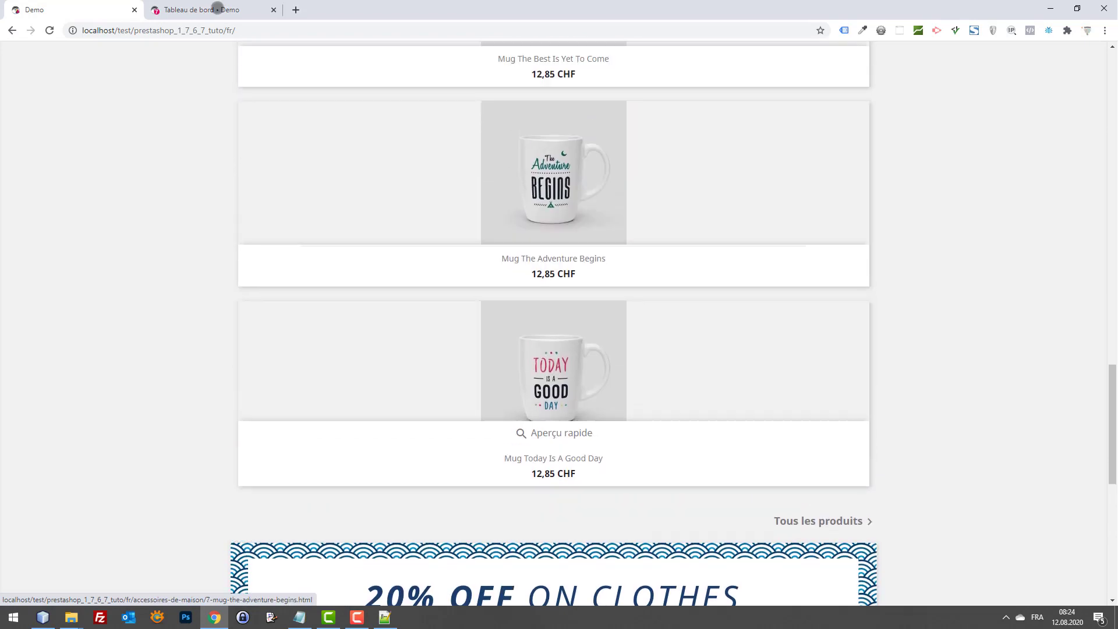
Open the Module Manager in the PrestaShop back office and search the modules for "home"
{"action": "key", "text": "ctrl+Tab"}
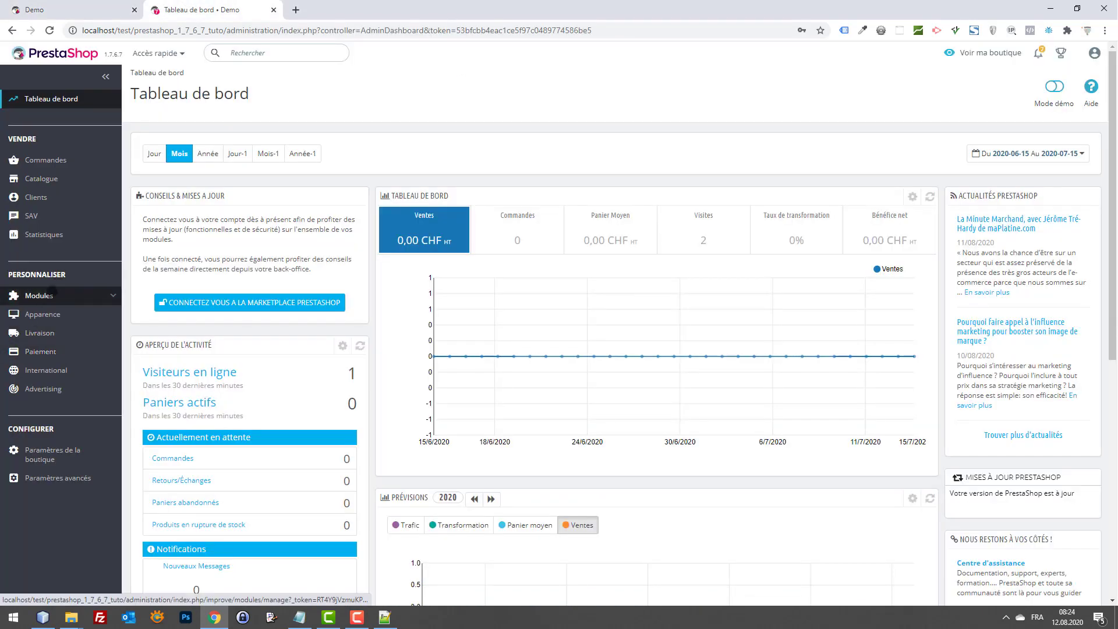
{"action": "left_click", "coordinate": [55, 295]}
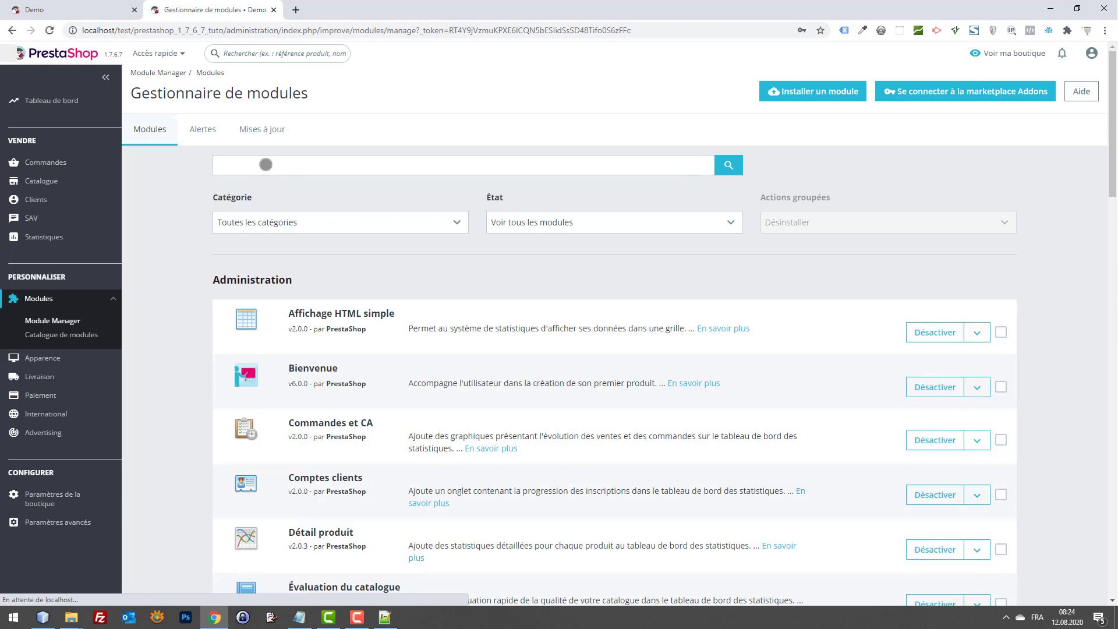
{"action": "left_click", "coordinate": [266, 164]}
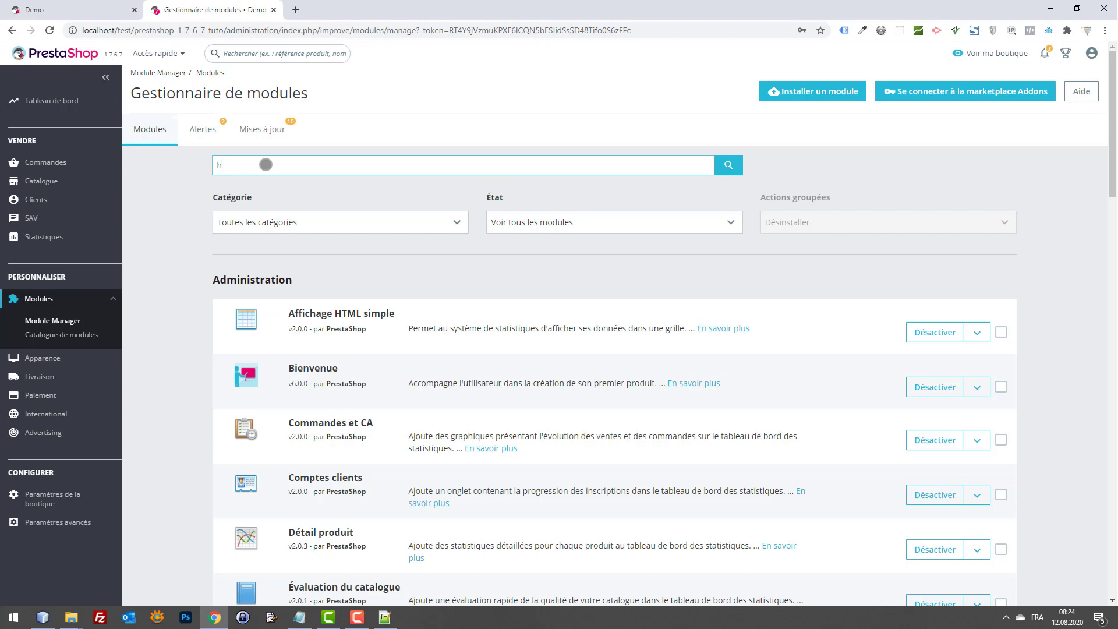
{"action": "key", "text": "Return"}
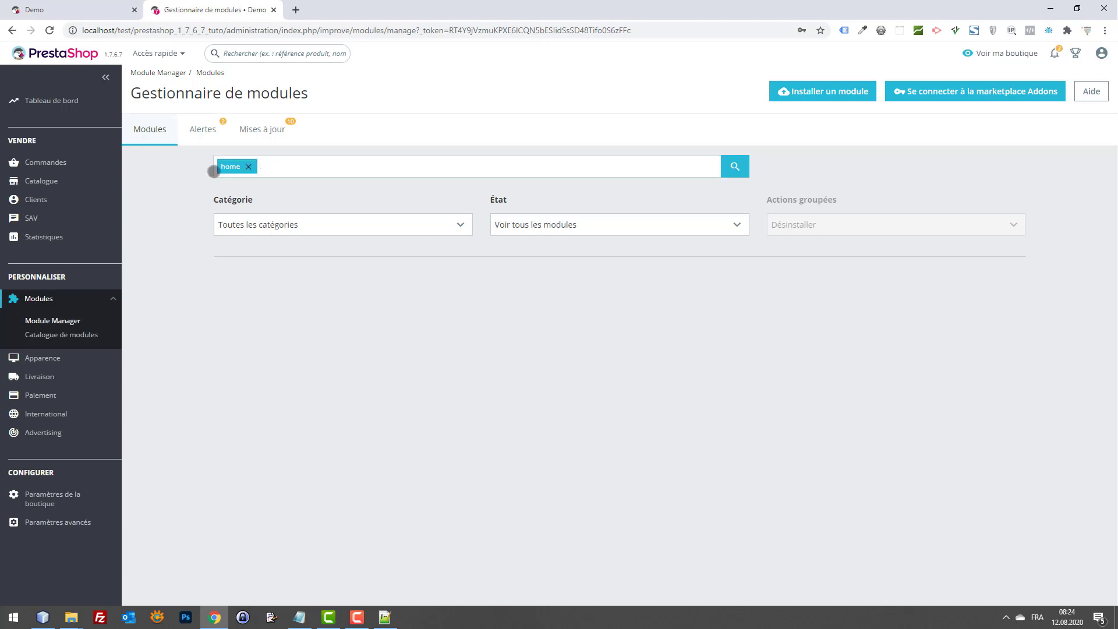
Replace the module search with "phare" and open the configuration of the Produits phares module
{"action": "left_click", "coordinate": [248, 167]}
{"action": "type", "text": "phar"}
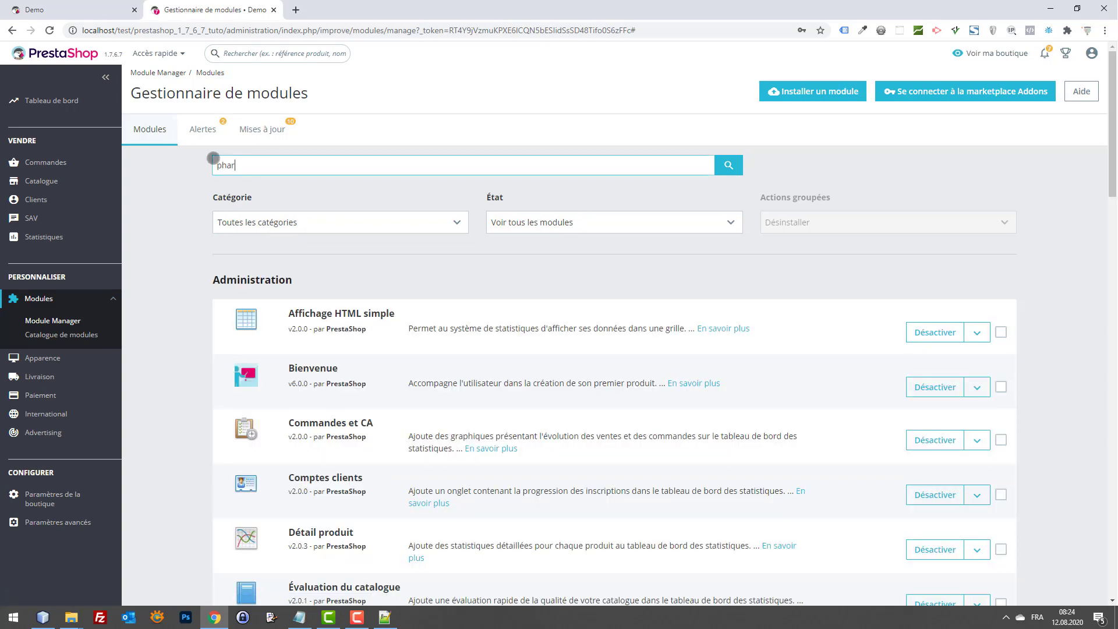
{"action": "type", "text": "e"}
{"action": "key", "text": "Return"}
{"action": "left_click", "coordinate": [984, 336]}
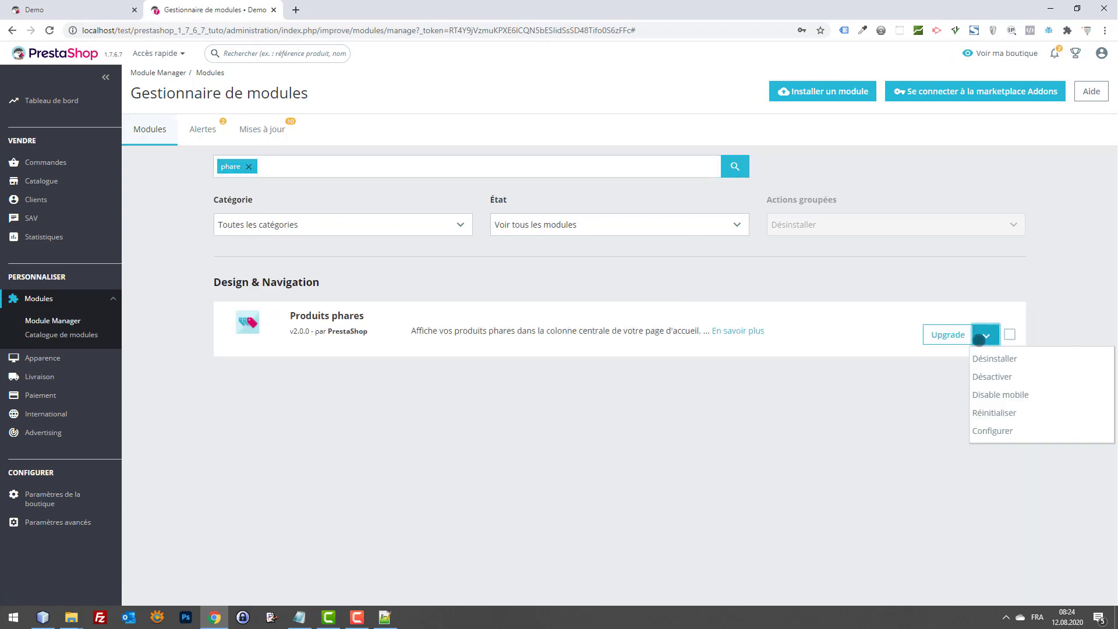
{"action": "left_click", "coordinate": [997, 426]}
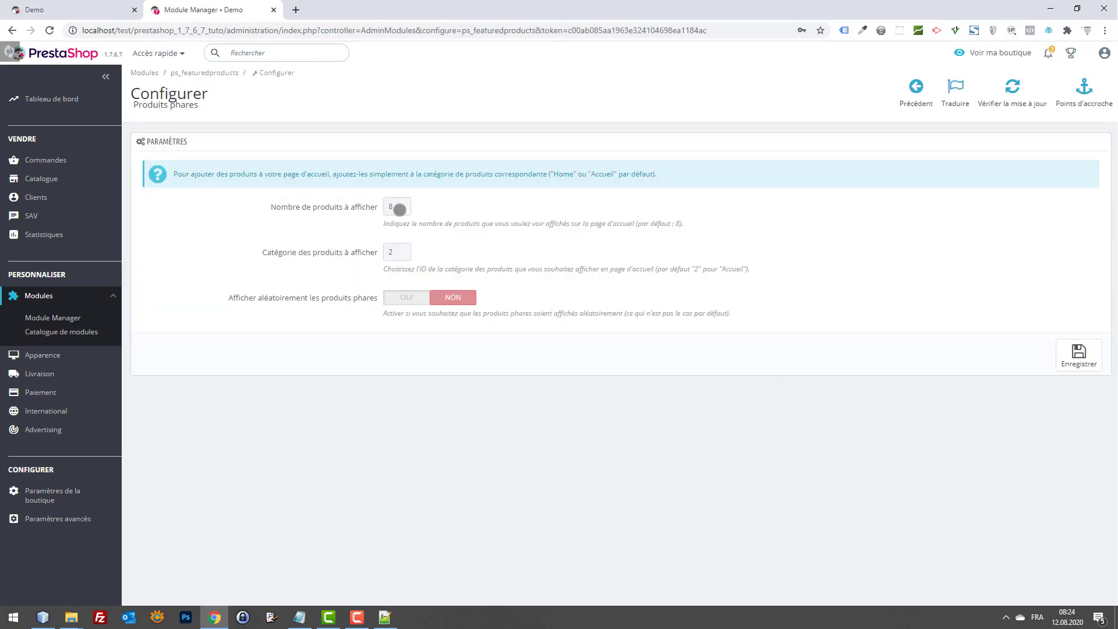
Set Nombre de produits à afficher to 1 in the Produits phares configuration and save it
{"action": "double_click", "coordinate": [399, 210]}
{"action": "type", "text": "1"}
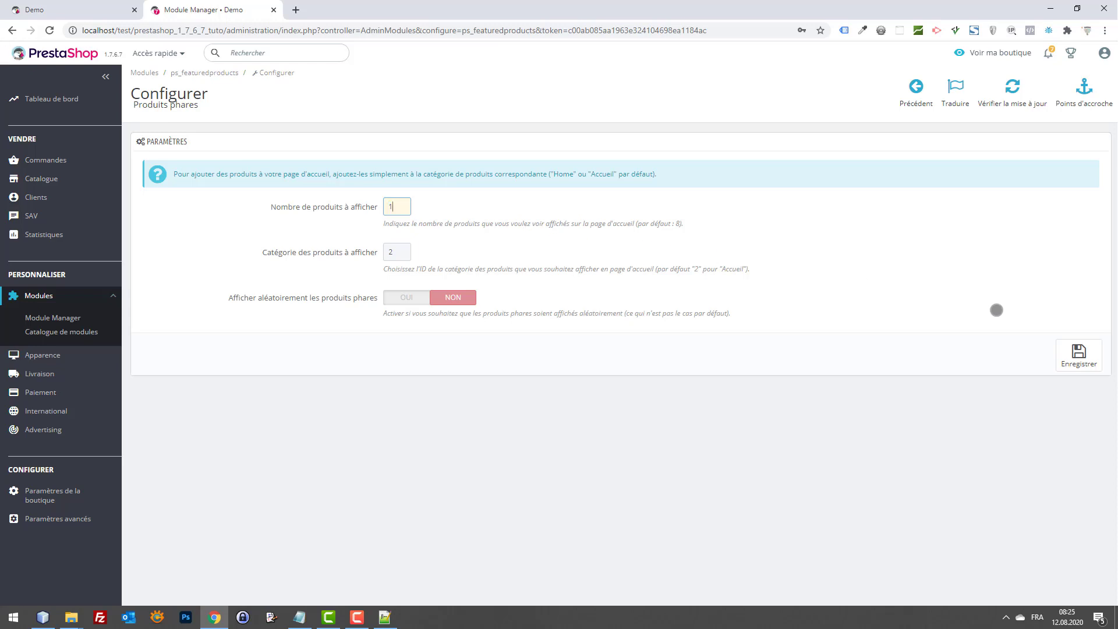
{"action": "left_click", "coordinate": [1079, 353]}
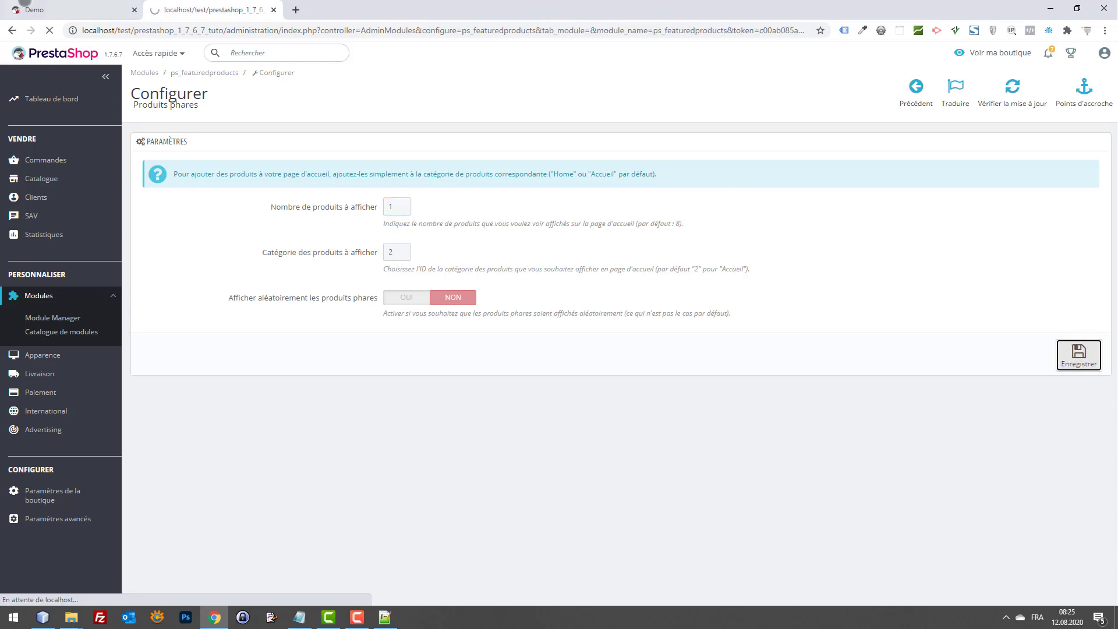
Reload the store's home page and examine the Produits populaires section with the reduced number of products
{"action": "left_click", "coordinate": [58, 3]}
{"action": "key", "text": "F5"}
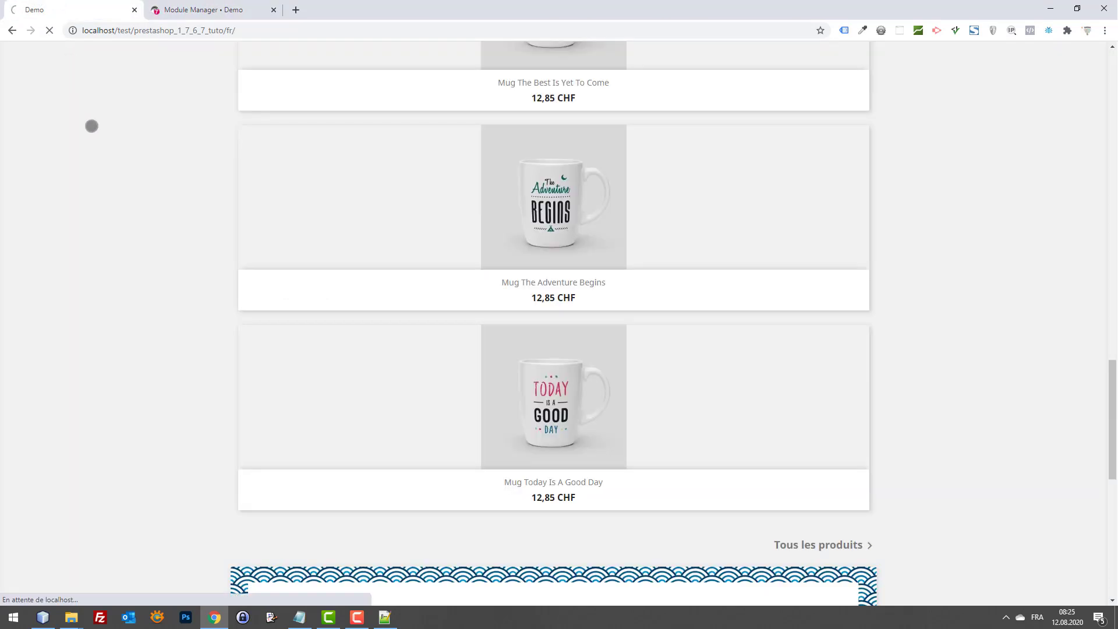
{"action": "scroll", "coordinate": [966, 238], "scroll_direction": "up", "scroll_amount": 6}
{"action": "scroll", "coordinate": [964, 233], "scroll_direction": "up", "scroll_amount": 4}
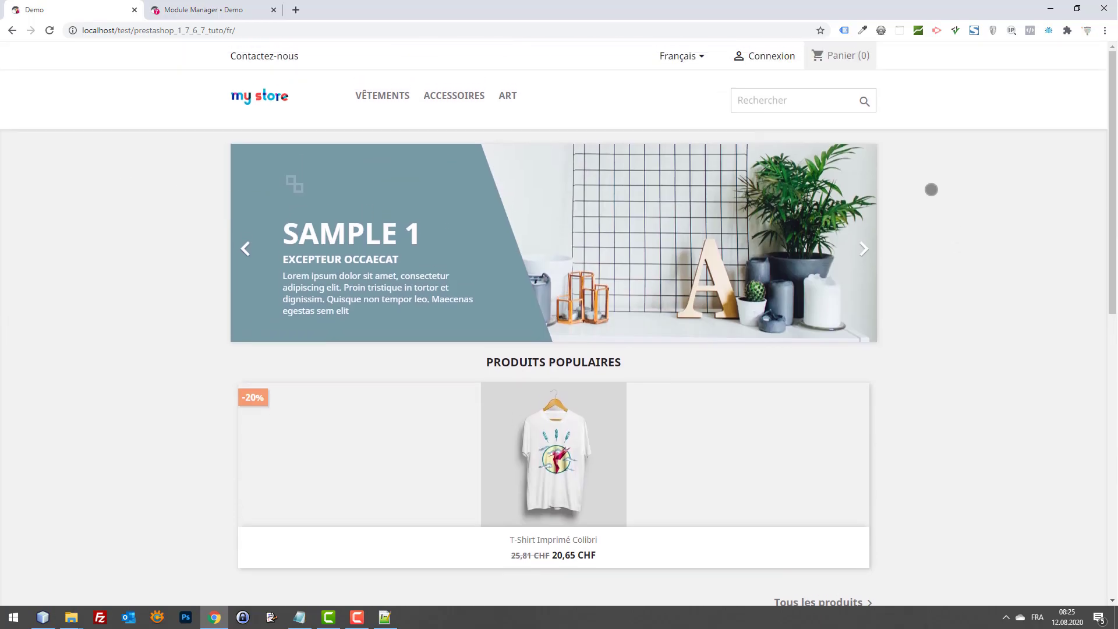
{"action": "scroll", "coordinate": [873, 232], "scroll_direction": "down", "scroll_amount": 8}
{"action": "scroll", "coordinate": [862, 239], "scroll_direction": "up", "scroll_amount": 8}
{"action": "scroll", "coordinate": [848, 377], "scroll_direction": "down", "scroll_amount": 3}
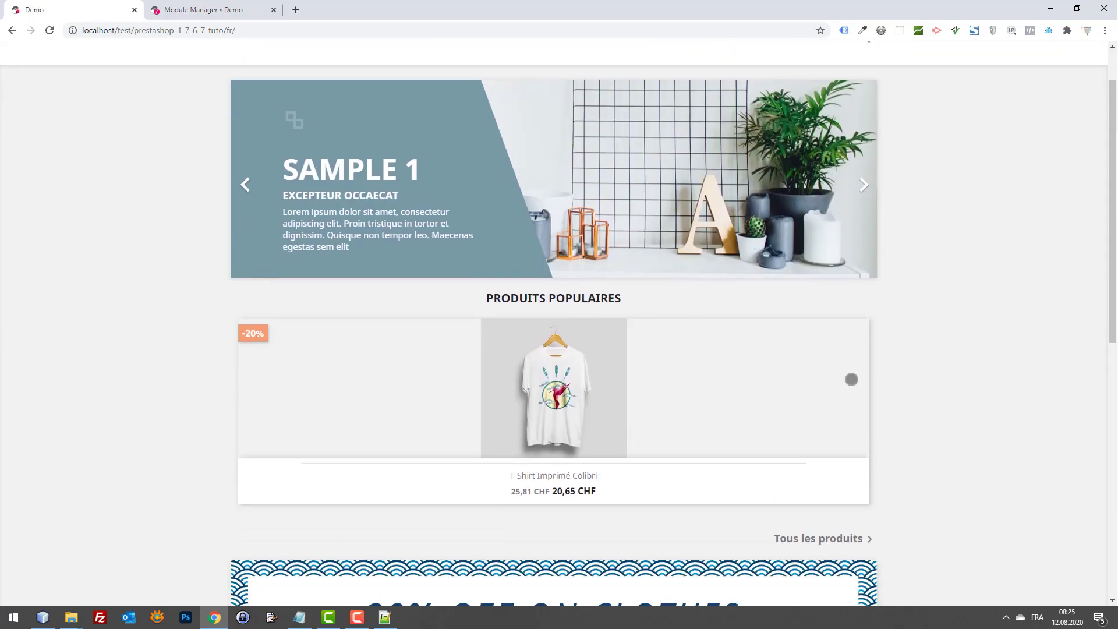
{"action": "scroll", "coordinate": [640, 257], "scroll_direction": "up", "scroll_amount": 2}
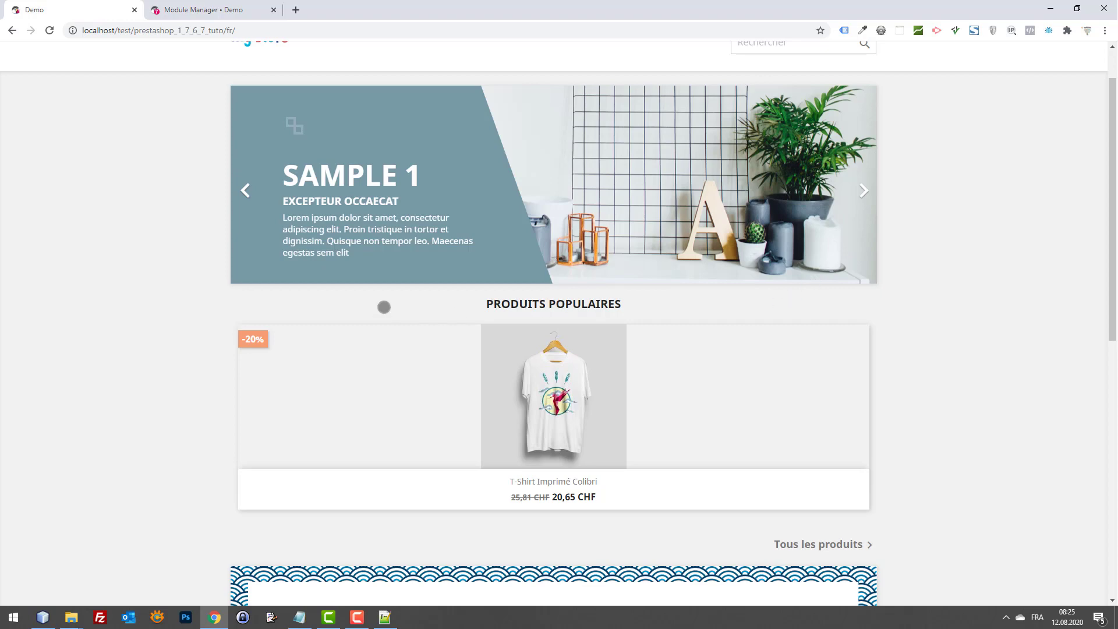
{"action": "left_click_drag", "start_coordinate": [641, 294], "coordinate": [406, 293]}
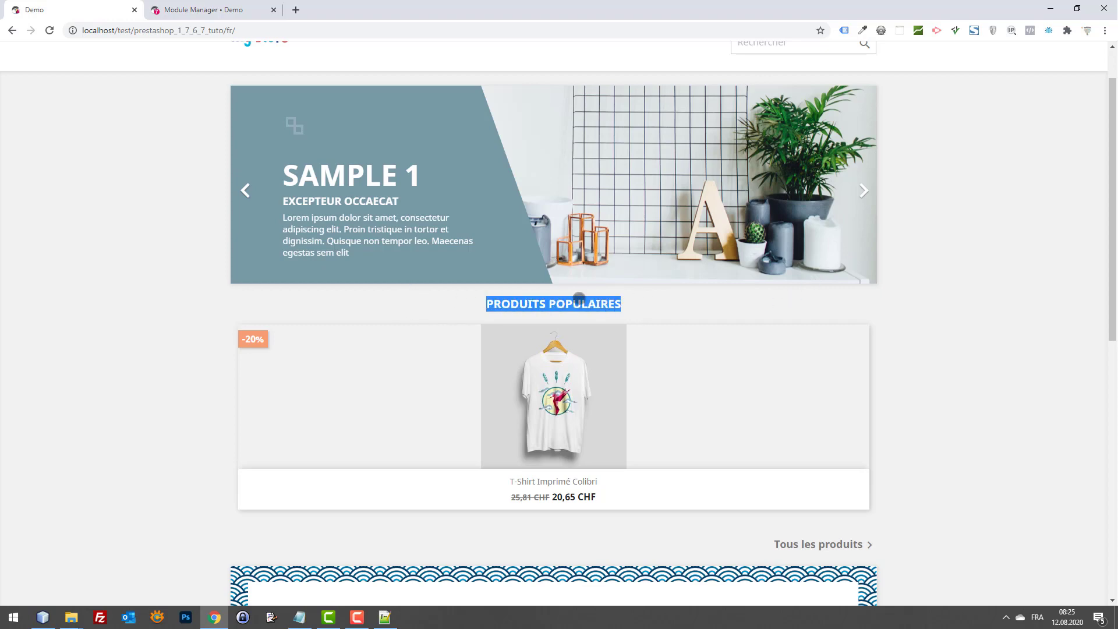
Set Nombre de produits à afficher to 3 in the Produits phares configuration, save it, and check the reloaded home page
{"action": "left_click", "coordinate": [206, 3]}
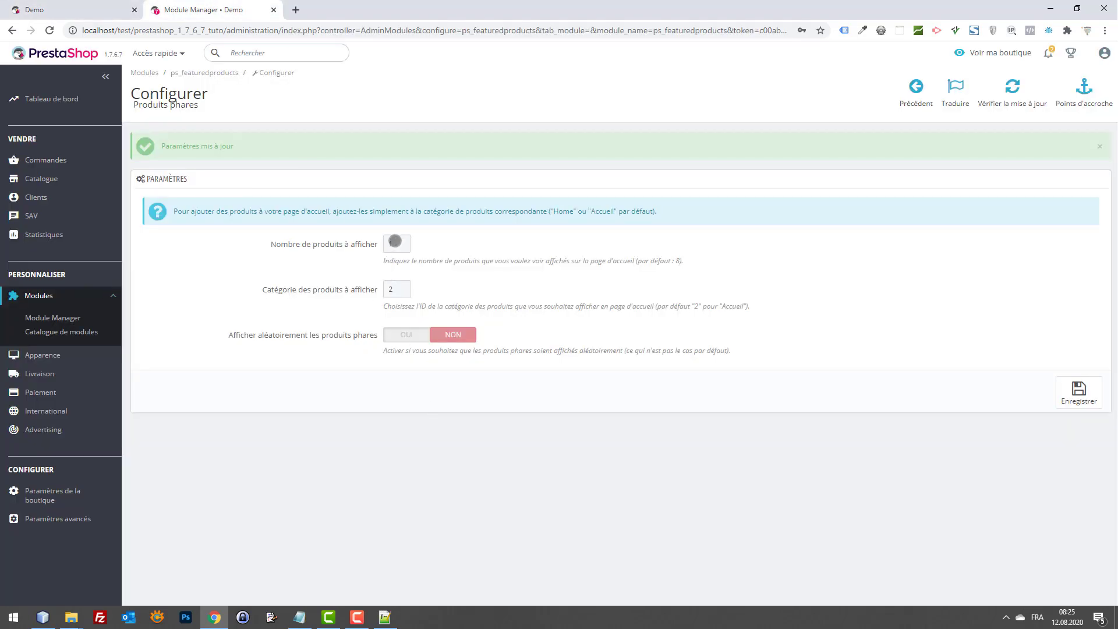
{"action": "left_click", "coordinate": [1079, 391]}
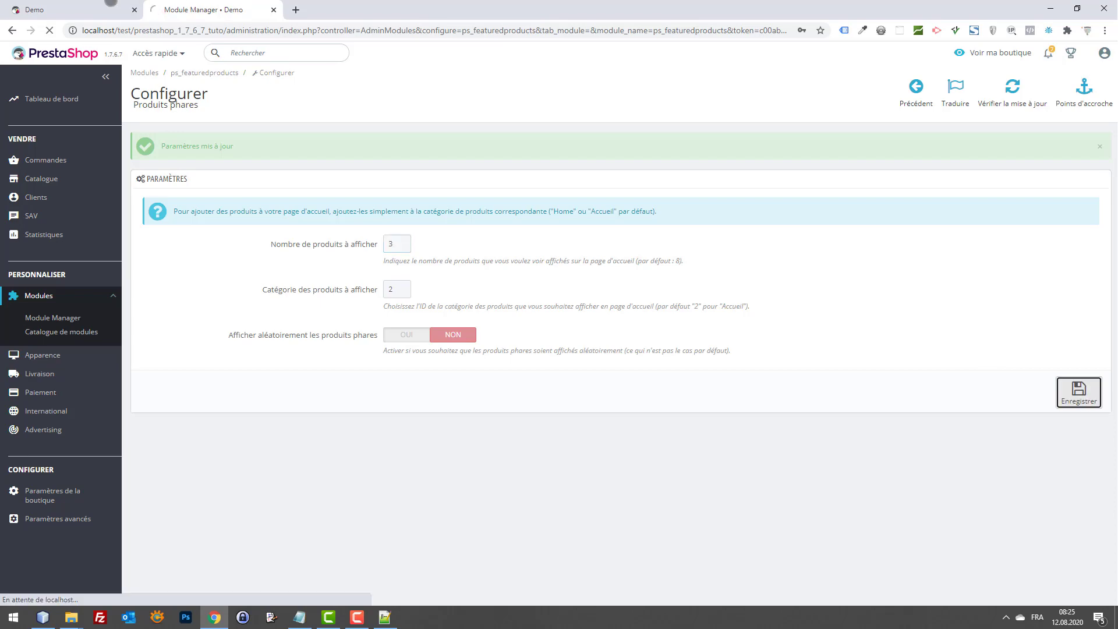
{"action": "left_click", "coordinate": [108, 3]}
{"action": "key", "text": "F5"}
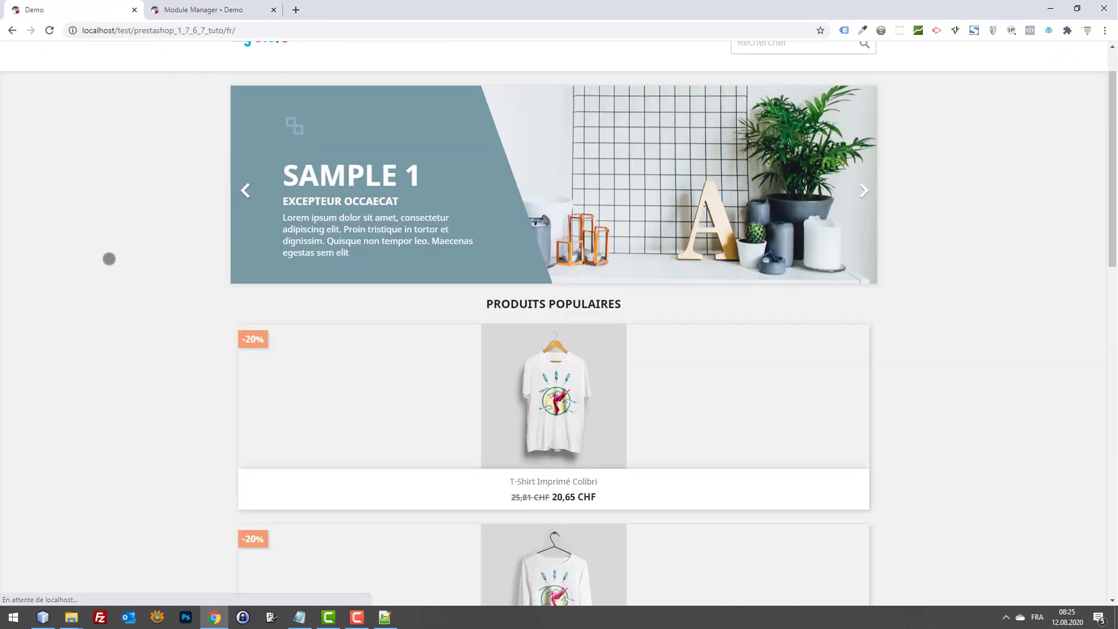
{"action": "scroll", "coordinate": [109, 257], "scroll_direction": "down", "scroll_amount": 6}
{"action": "scroll", "coordinate": [123, 241], "scroll_direction": "up", "scroll_amount": 5}
Set Nombre de produits à afficher to 1 in the Produits phares configuration, save it, and return to the store's home page
{"action": "left_click", "coordinate": [217, 2]}
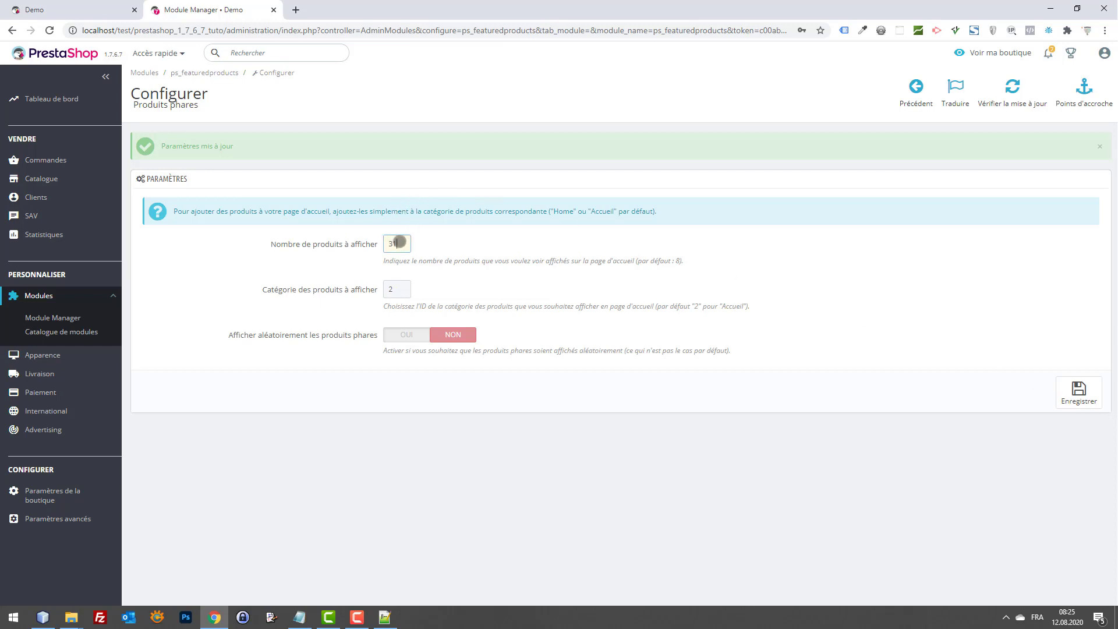
{"action": "left_click", "coordinate": [1078, 392]}
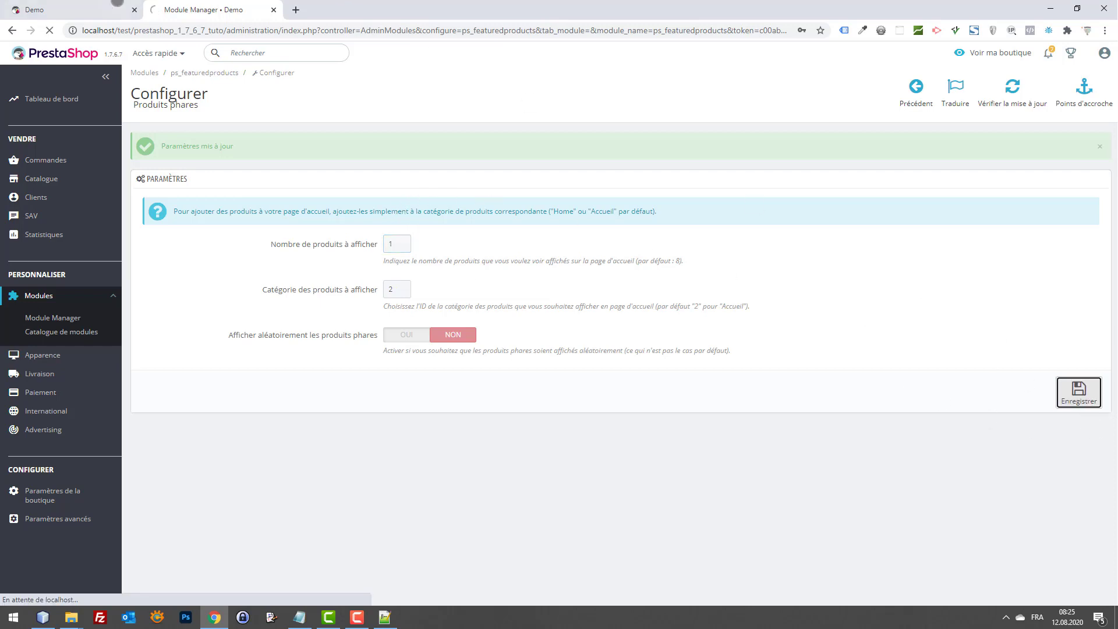
{"action": "key", "text": "ctrl+Tab"}
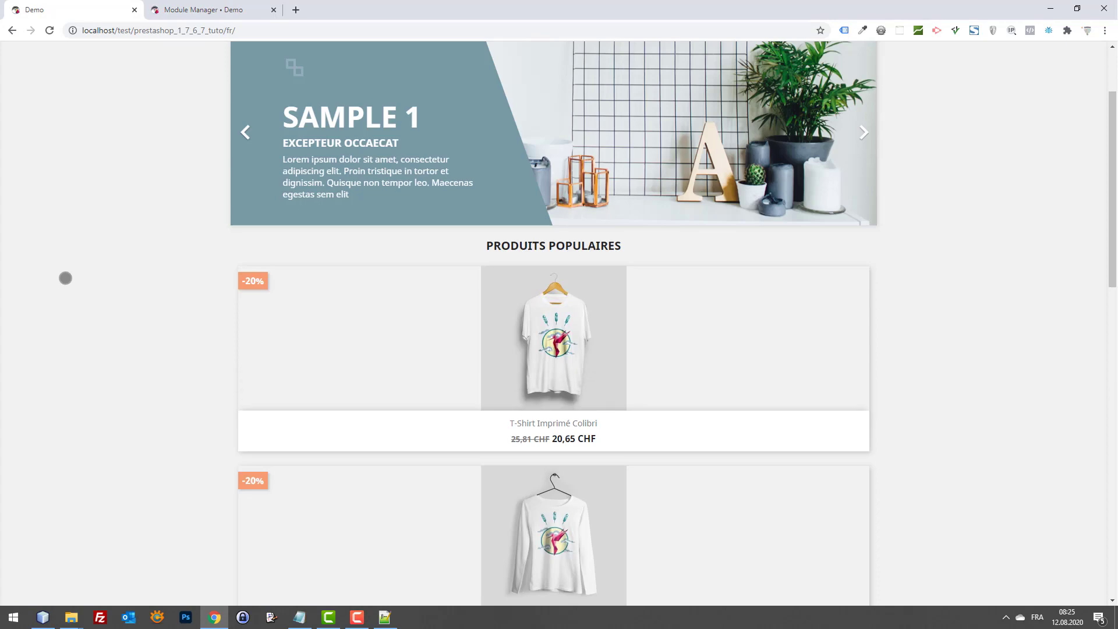
Inspect the Produits populaires heading in the developer tools and replace its text with "Le produit de la semaine"
{"action": "key", "text": "F12"}
{"action": "left_click", "coordinate": [21, 443]}
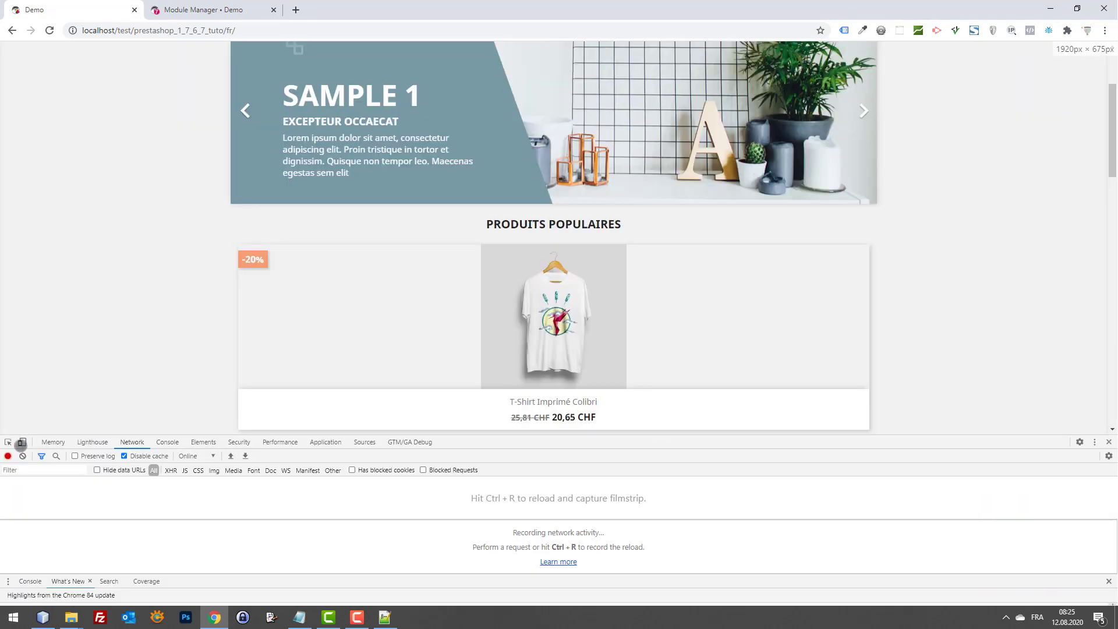
{"action": "key", "text": "ctrl+shift+c"}
{"action": "left_click", "coordinate": [518, 224]}
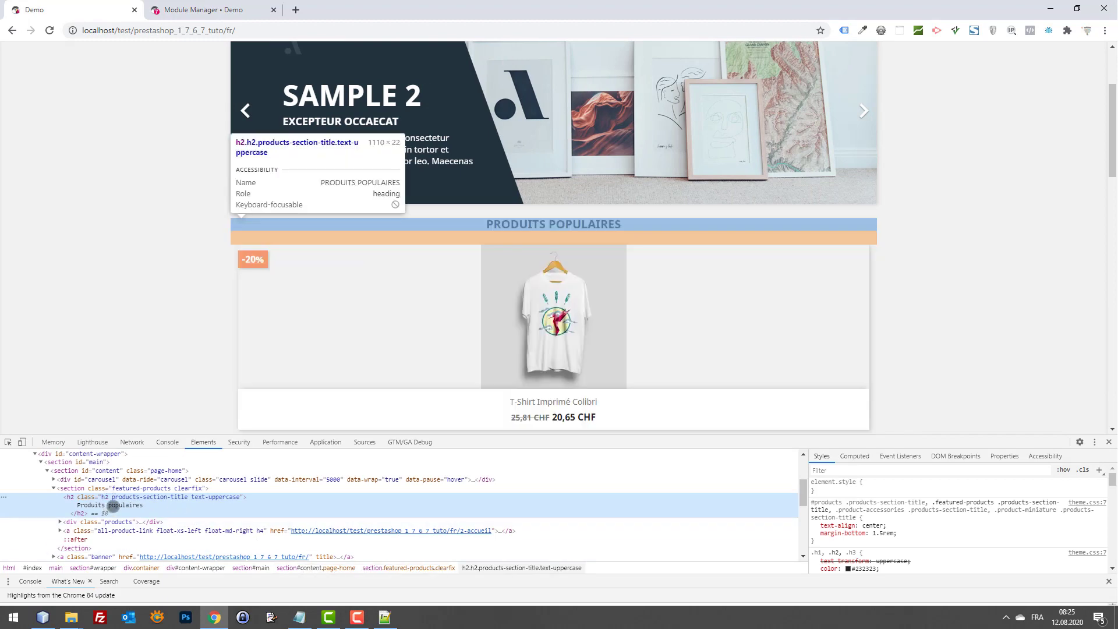
{"action": "double_click", "coordinate": [116, 505]}
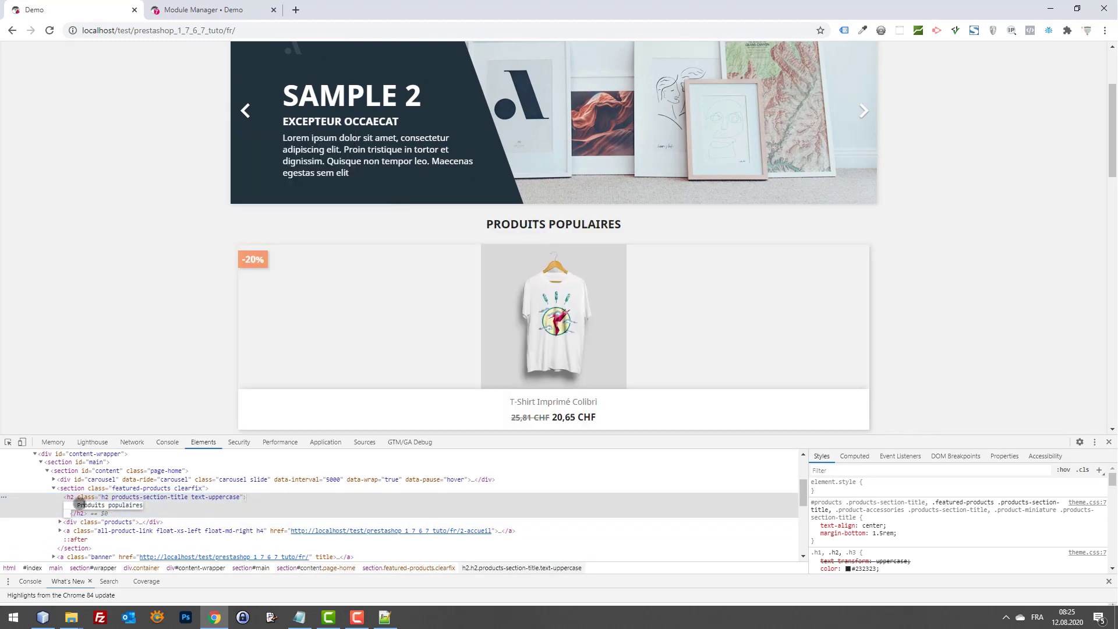
{"action": "left_click_drag", "start_coordinate": [80, 504], "coordinate": [143, 505]}
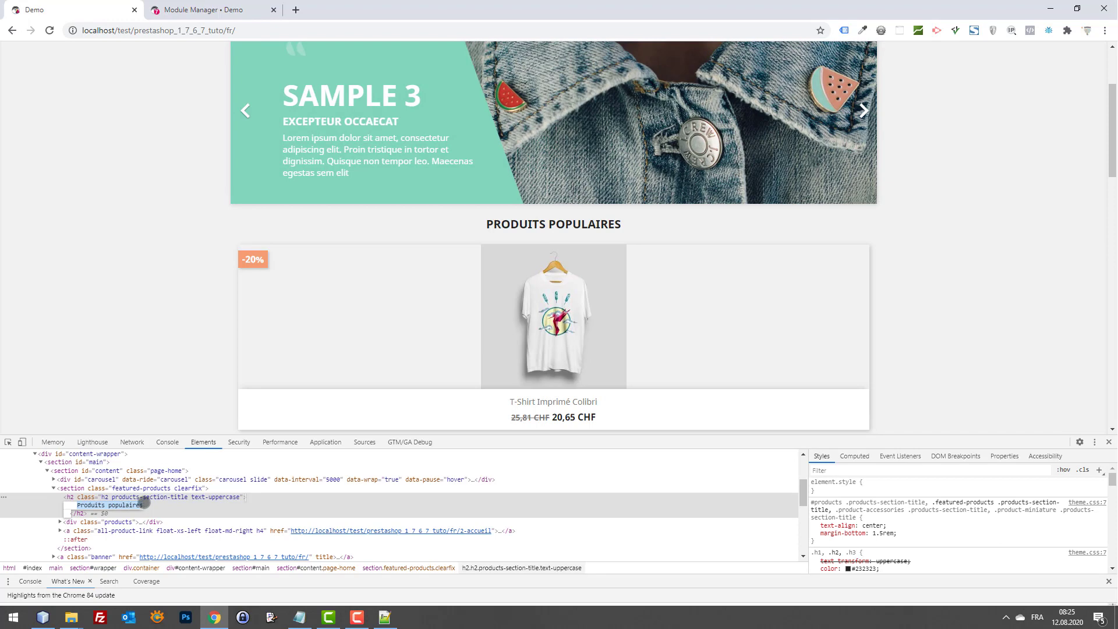
{"action": "type", "text": "Le produit de la semaine"}
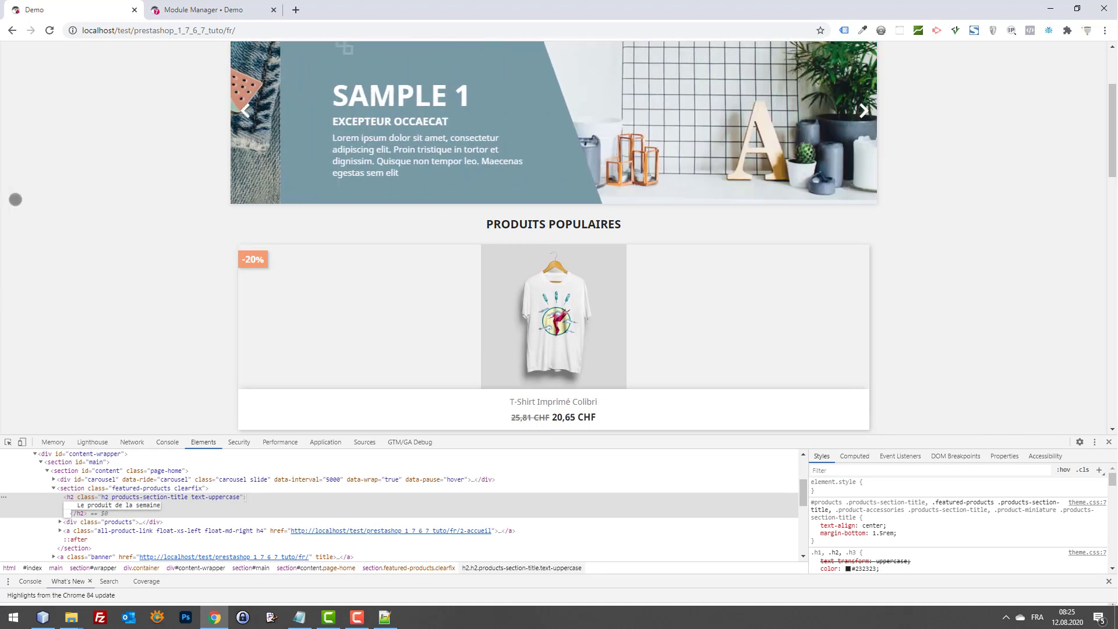
{"action": "key", "text": "Return"}
{"action": "scroll", "coordinate": [874, 326], "scroll_direction": "down", "scroll_amount": 2}
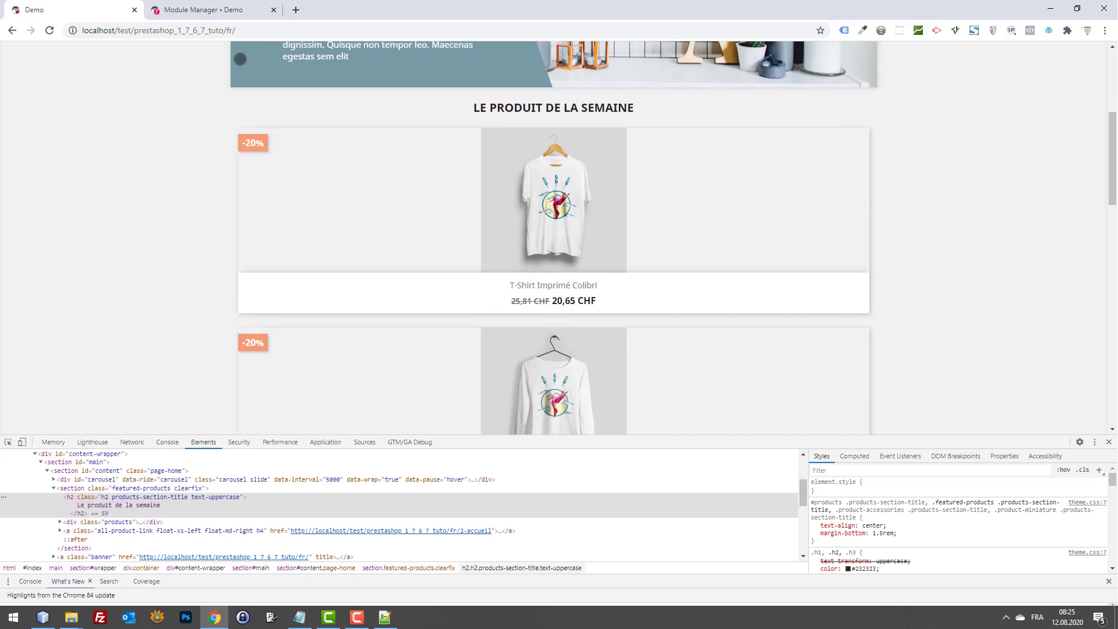
Check the Produits phares configuration, then reload the store's home page and review the featured products section
{"action": "left_click", "coordinate": [176, 4]}
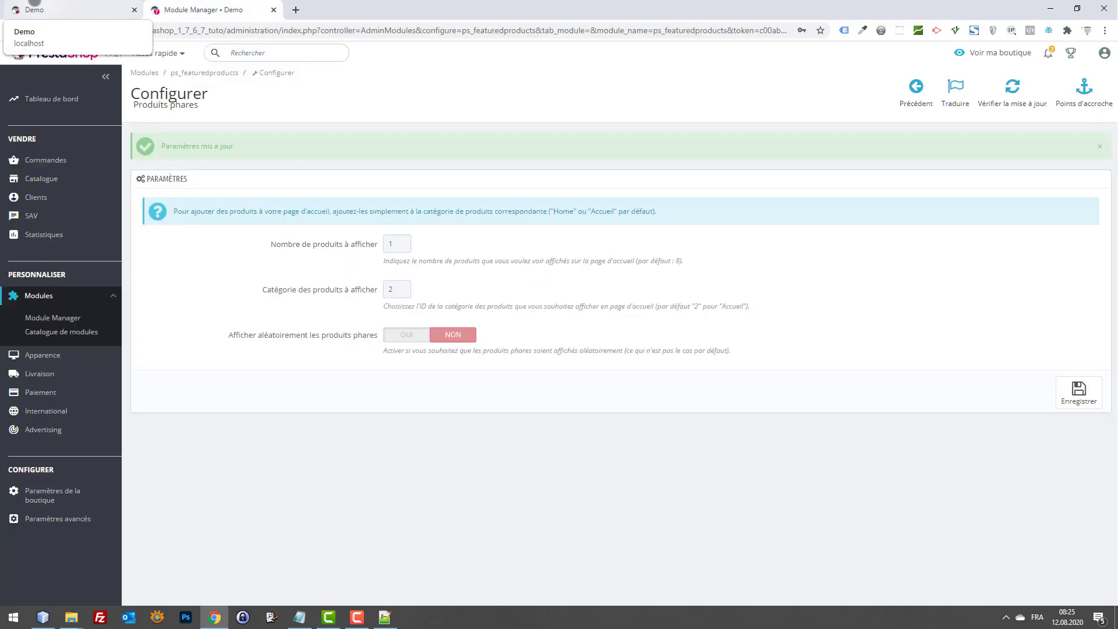
{"action": "left_click", "coordinate": [32, 3]}
{"action": "scroll", "coordinate": [427, 302], "scroll_direction": "down", "scroll_amount": 5}
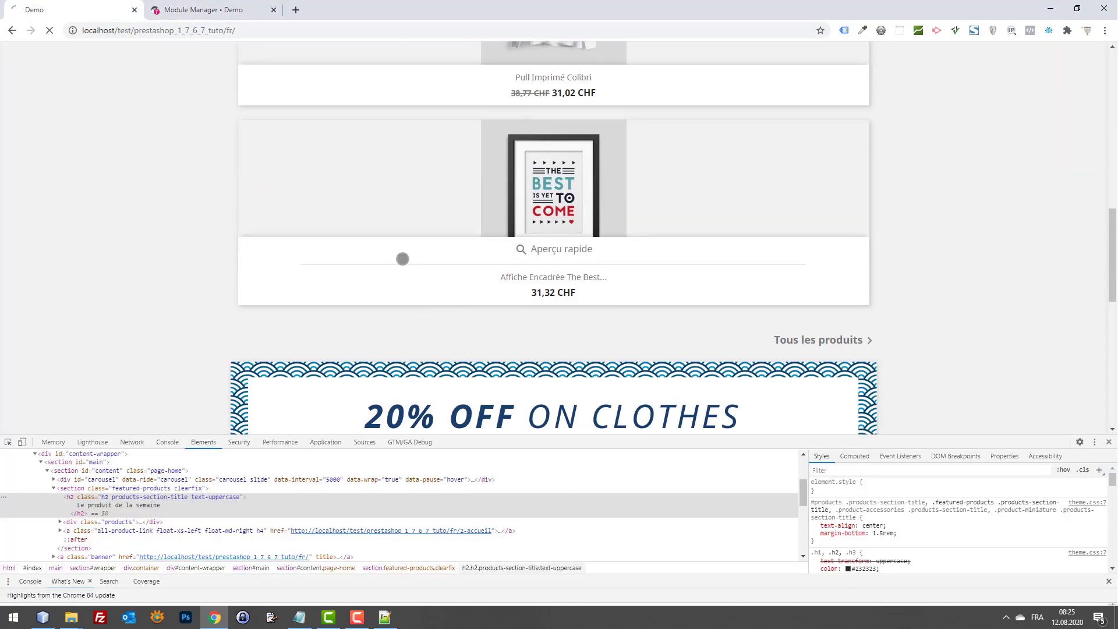
{"action": "key", "text": "F5"}
{"action": "scroll", "coordinate": [395, 252], "scroll_direction": "up", "scroll_amount": 15}
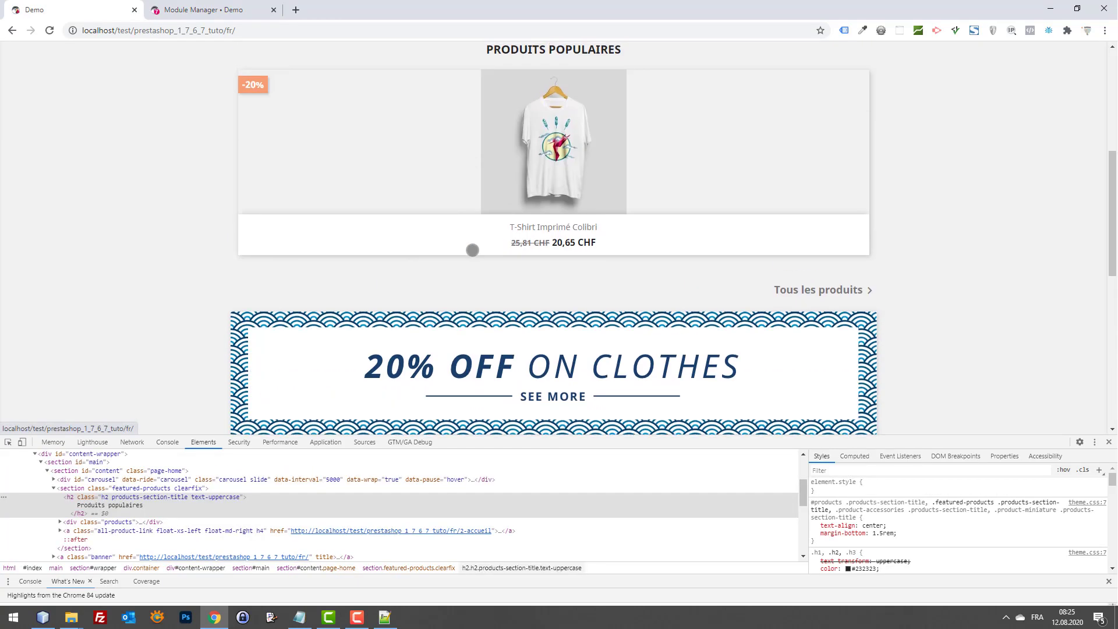
Edit the Produits populaires heading on the reloaded home page to read "Le produit de la semaine"
{"action": "left_click", "coordinate": [8, 442]}
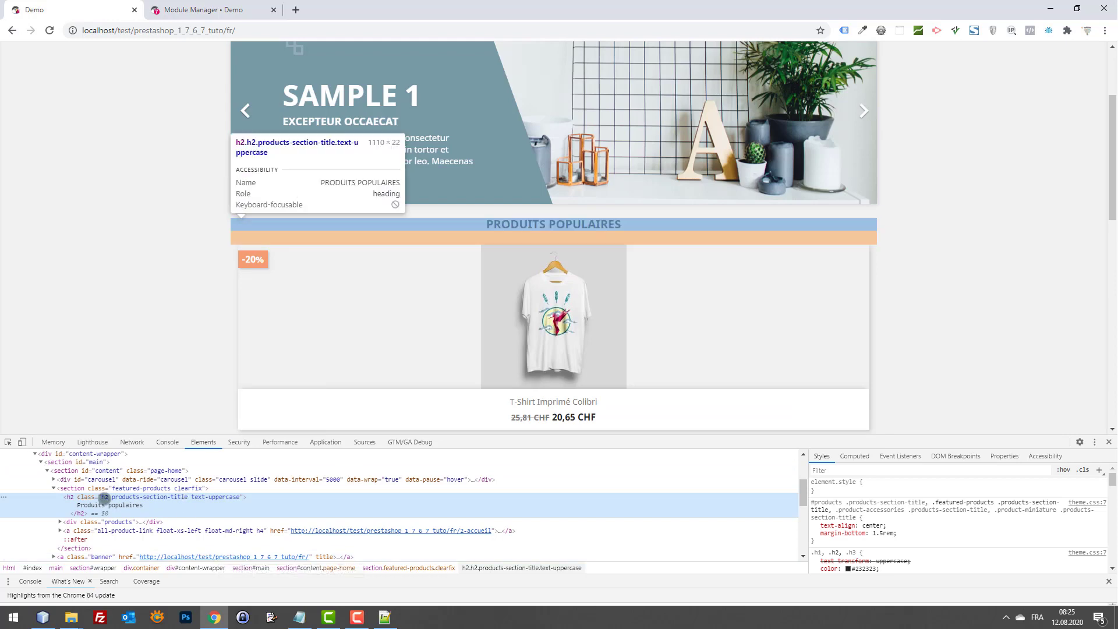
{"action": "left_click", "coordinate": [102, 505]}
{"action": "double_click", "coordinate": [102, 505]}
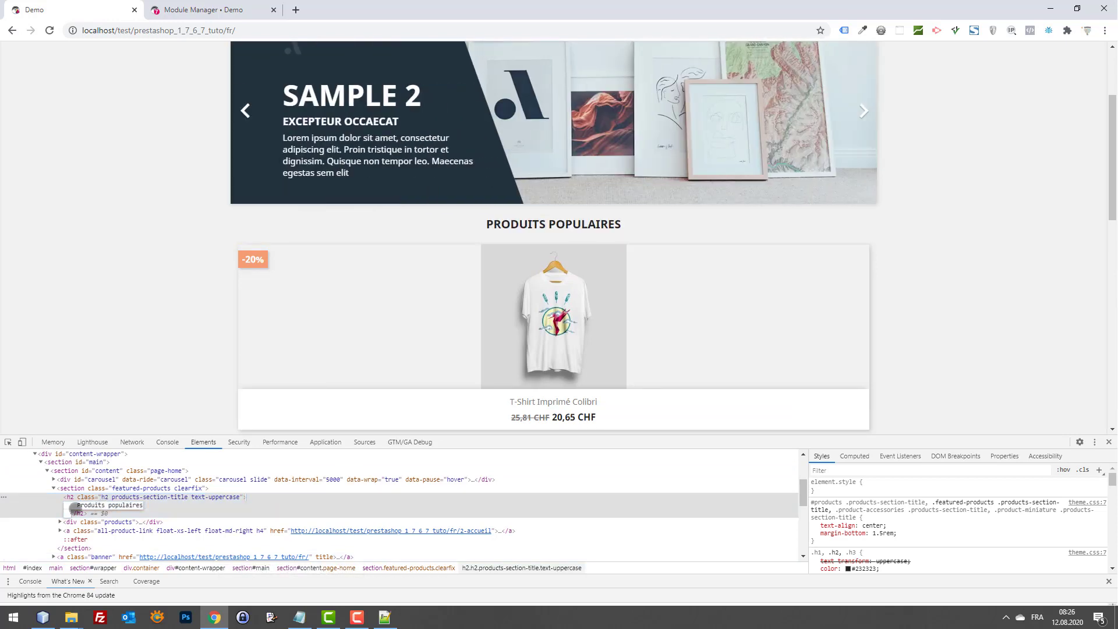
{"action": "left_click", "coordinate": [77, 509]}
{"action": "double_click", "coordinate": [88, 505]}
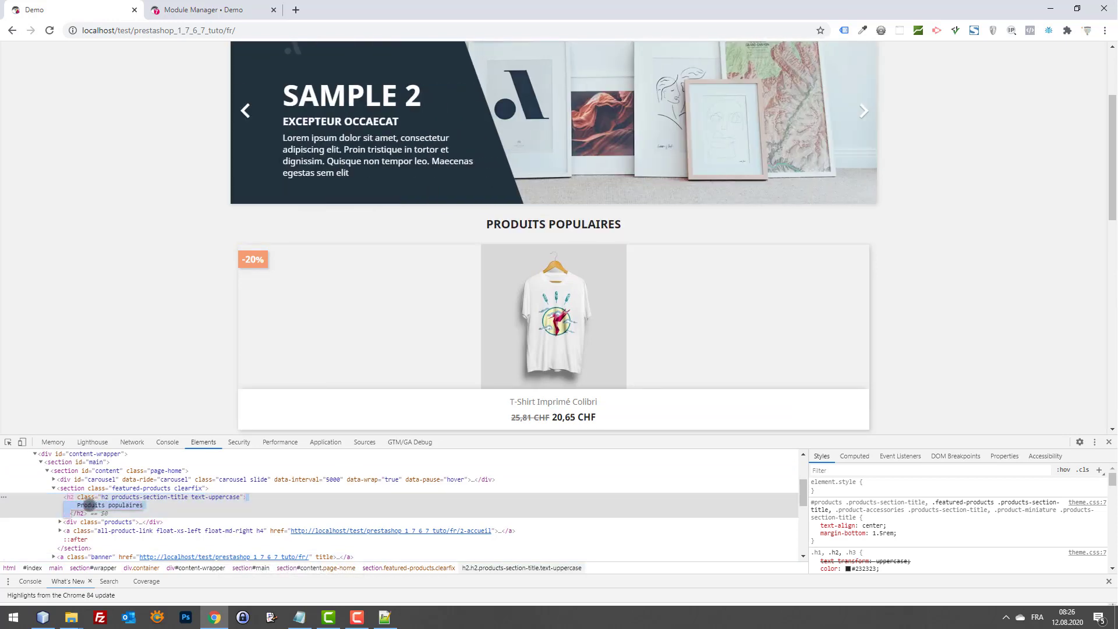
{"action": "left_click", "coordinate": [94, 505]}
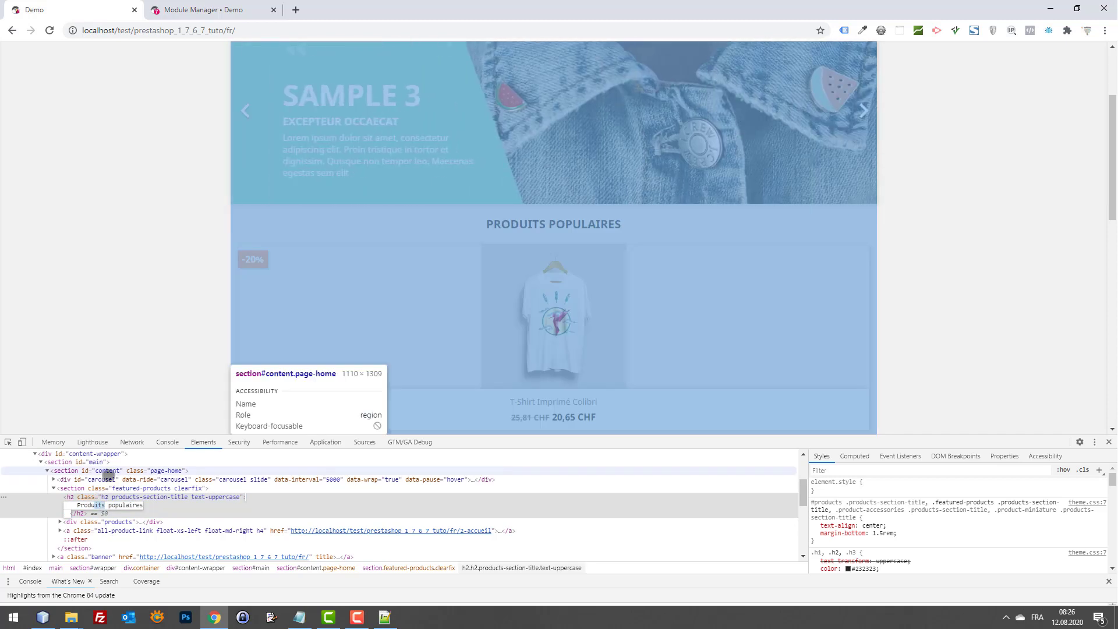
{"action": "key", "text": "BackSpace"}
{"action": "type", "text": "a semaine"}
{"action": "key", "text": "Return"}
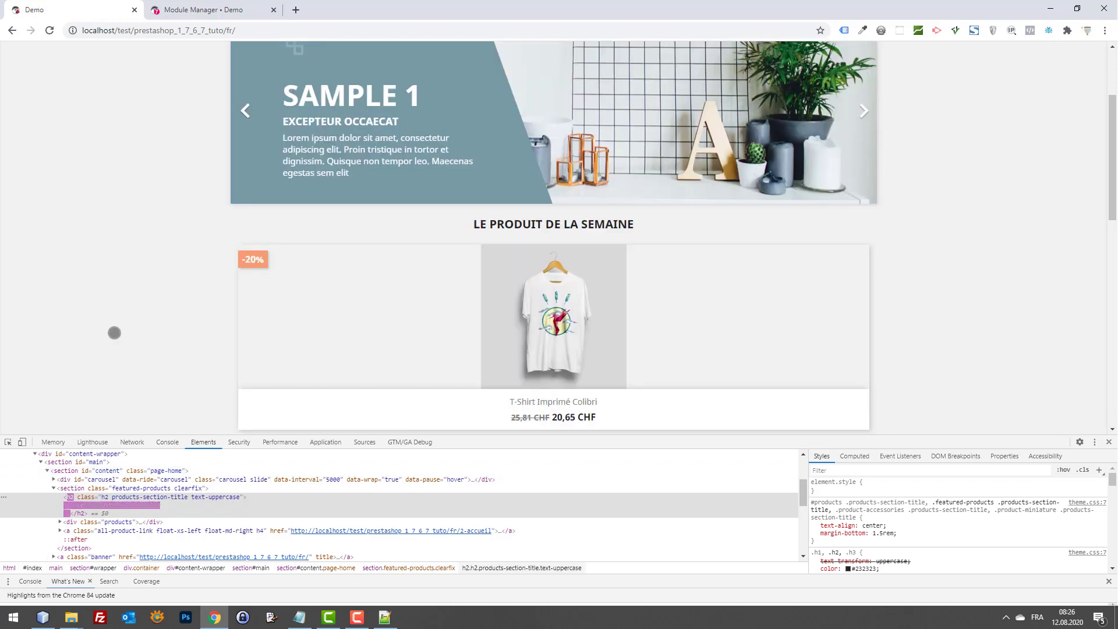
Examine the home page layout from the slider through the featured product to the 20% off banner under the edited heading
{"action": "scroll", "coordinate": [879, 305], "scroll_direction": "down", "scroll_amount": 2}
{"action": "scroll", "coordinate": [1021, 252], "scroll_direction": "up", "scroll_amount": 2}
{"action": "scroll", "coordinate": [1014, 186], "scroll_direction": "up", "scroll_amount": 2}
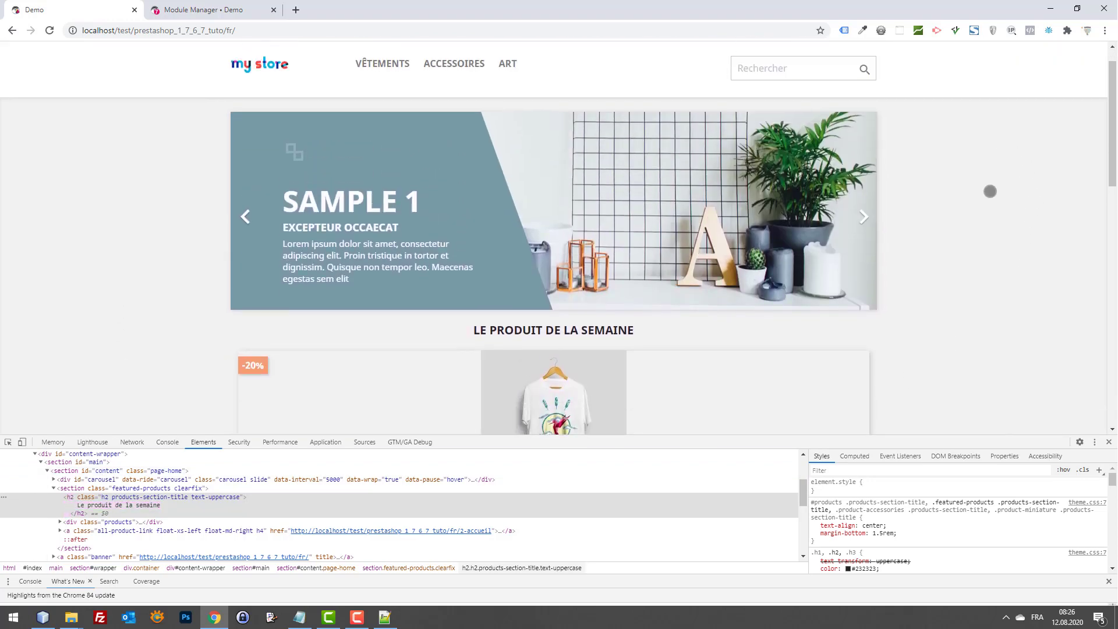
{"action": "scroll", "coordinate": [914, 304], "scroll_direction": "down", "scroll_amount": 4}
{"action": "scroll", "coordinate": [328, 169], "scroll_direction": "up", "scroll_amount": 4}
{"action": "scroll", "coordinate": [766, 252], "scroll_direction": "down", "scroll_amount": 5}
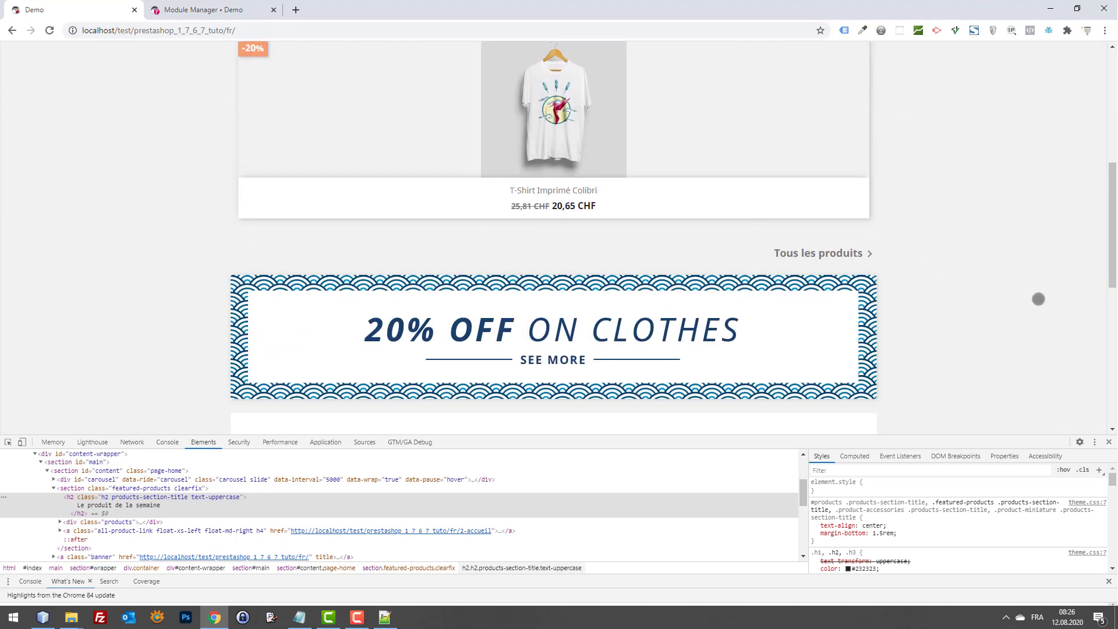
{"action": "scroll", "coordinate": [1001, 244], "scroll_direction": "up", "scroll_amount": 3}
{"action": "scroll", "coordinate": [844, 209], "scroll_direction": "down", "scroll_amount": 2}
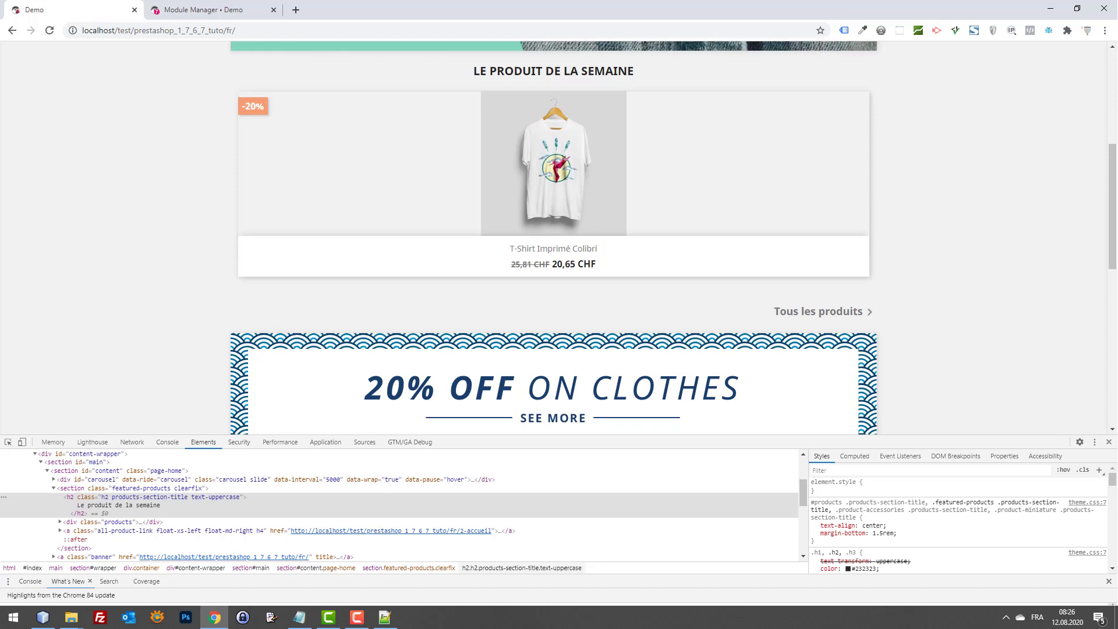
Open the webbax.ch article "Prestashop 1.7 – Améliorer sa page d'accueil (ép. 27)" beside the store tab and look through its introduction
{"action": "key", "text": "alt+Tab"}
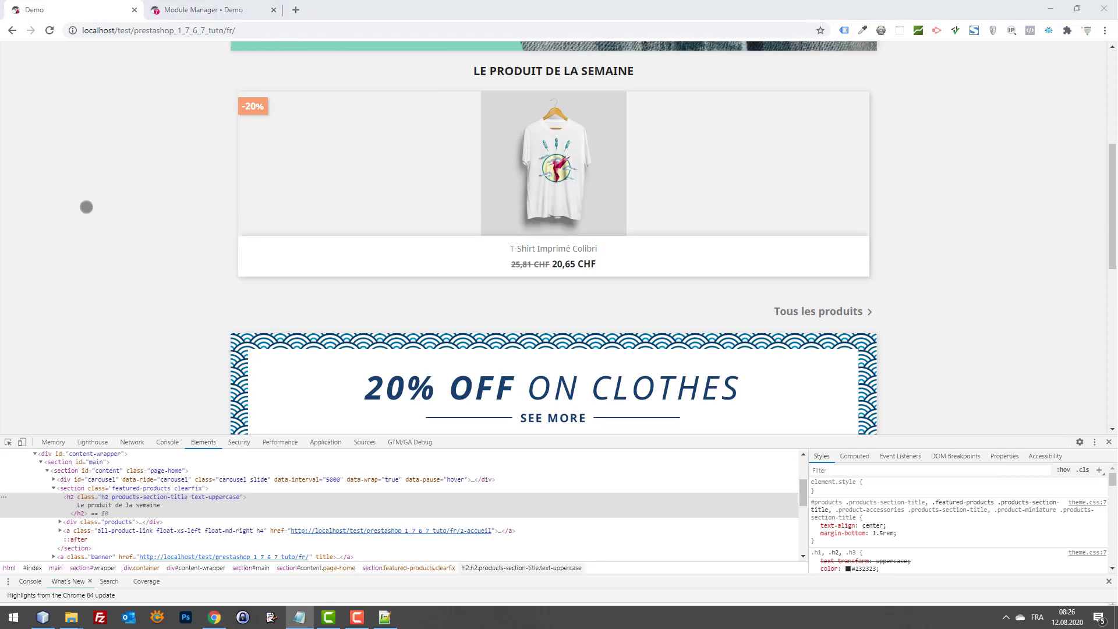
{"action": "key", "text": "alt+Tab"}
{"action": "key", "text": "ctrl+t"}
{"action": "key", "text": "ctrl+v"}
{"action": "key", "text": "Return"}
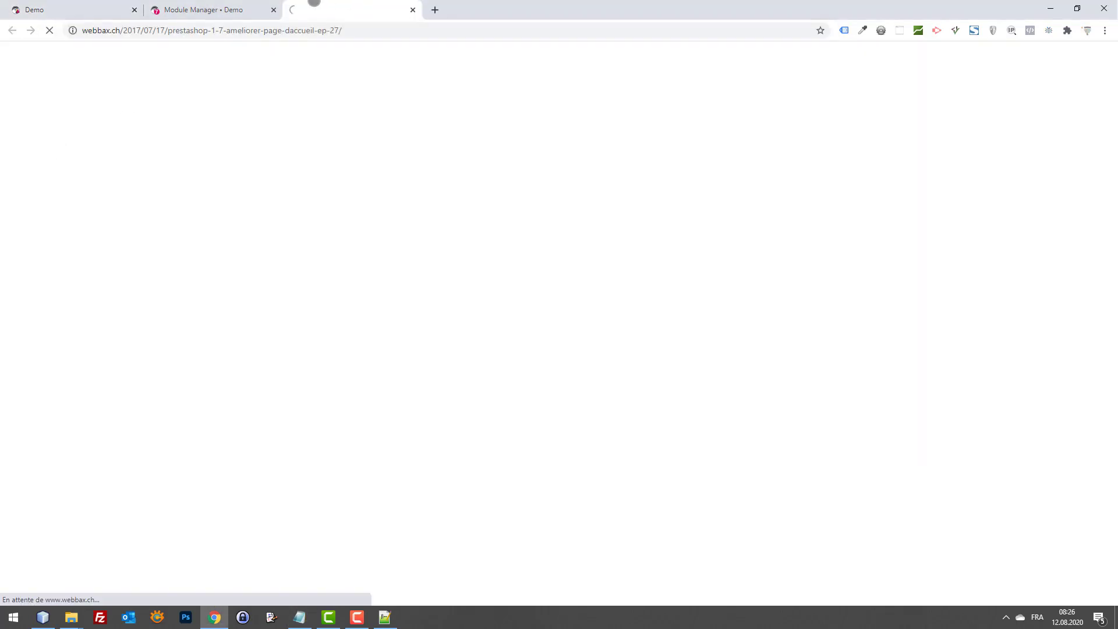
{"action": "left_click_drag", "start_coordinate": [315, 2], "coordinate": [198, 7]}
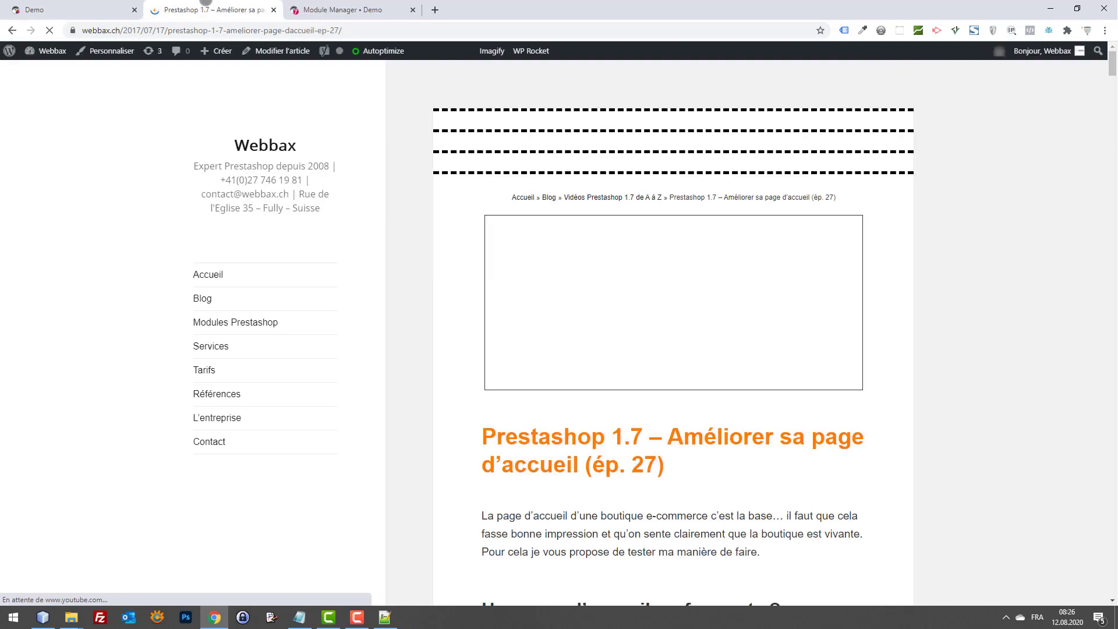
{"action": "scroll", "coordinate": [660, 229], "scroll_direction": "down", "scroll_amount": 6}
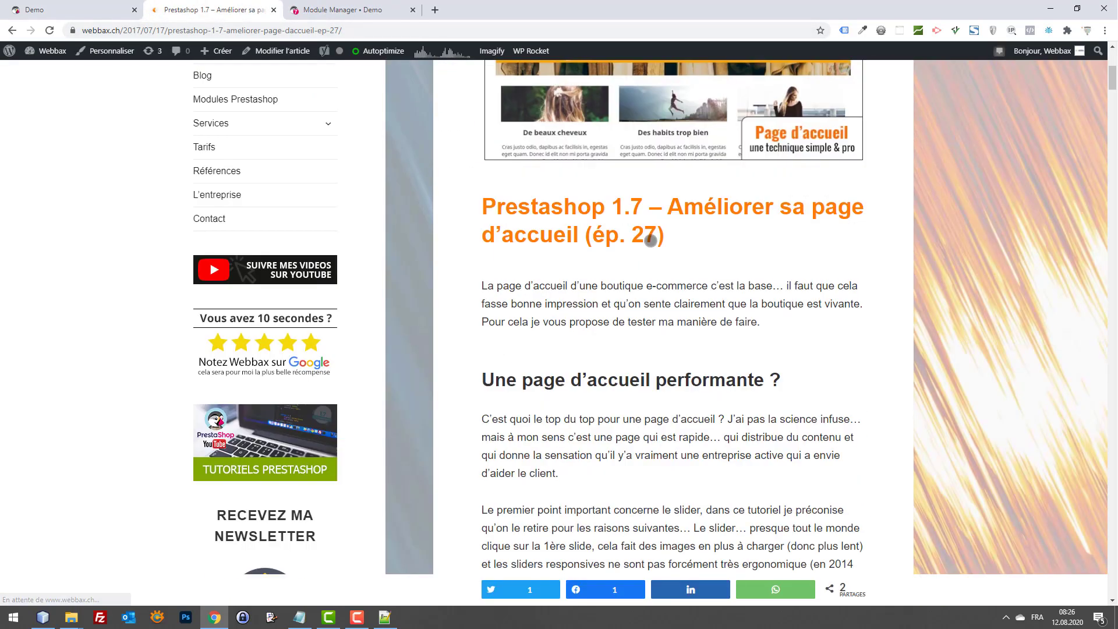
{"action": "scroll", "coordinate": [660, 228], "scroll_direction": "down", "scroll_amount": 2}
{"action": "scroll", "coordinate": [689, 187], "scroll_direction": "up", "scroll_amount": 6}
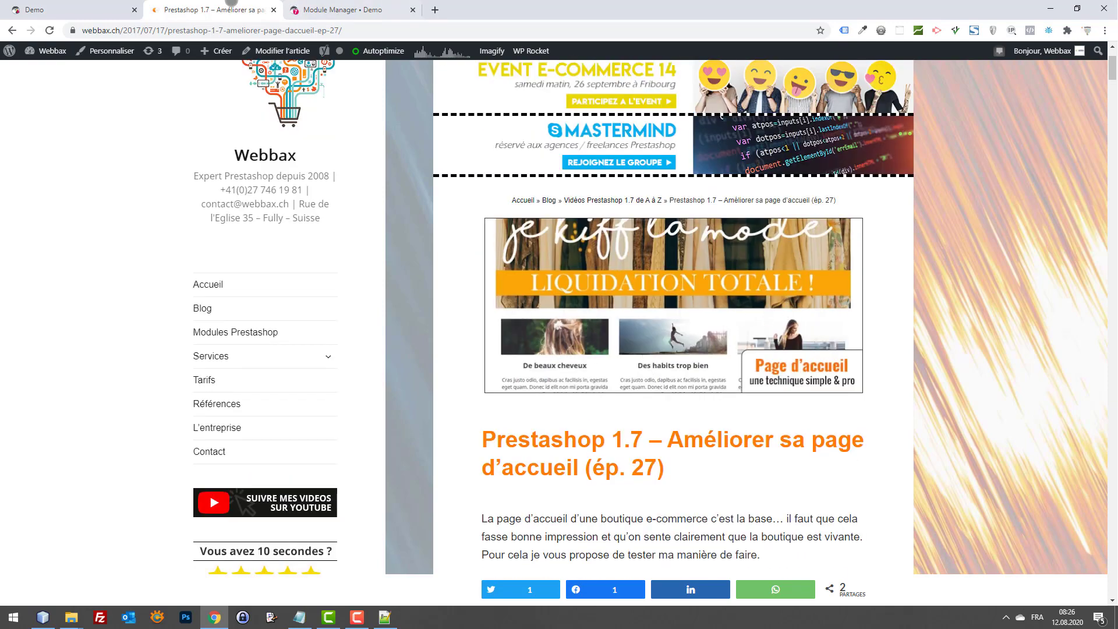
Compare the store's home page with the webbax.ch article, then close the article and return to the home page
{"action": "left_click", "coordinate": [75, 3]}
{"action": "scroll", "coordinate": [524, 263], "scroll_direction": "up", "scroll_amount": 2}
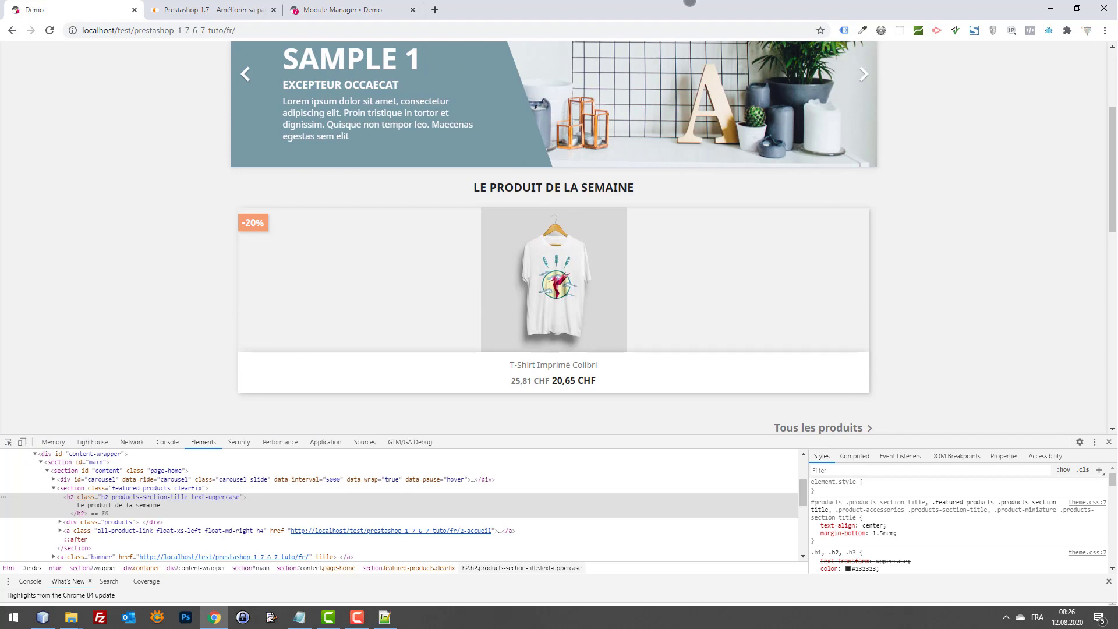
{"action": "left_click", "coordinate": [176, 4]}
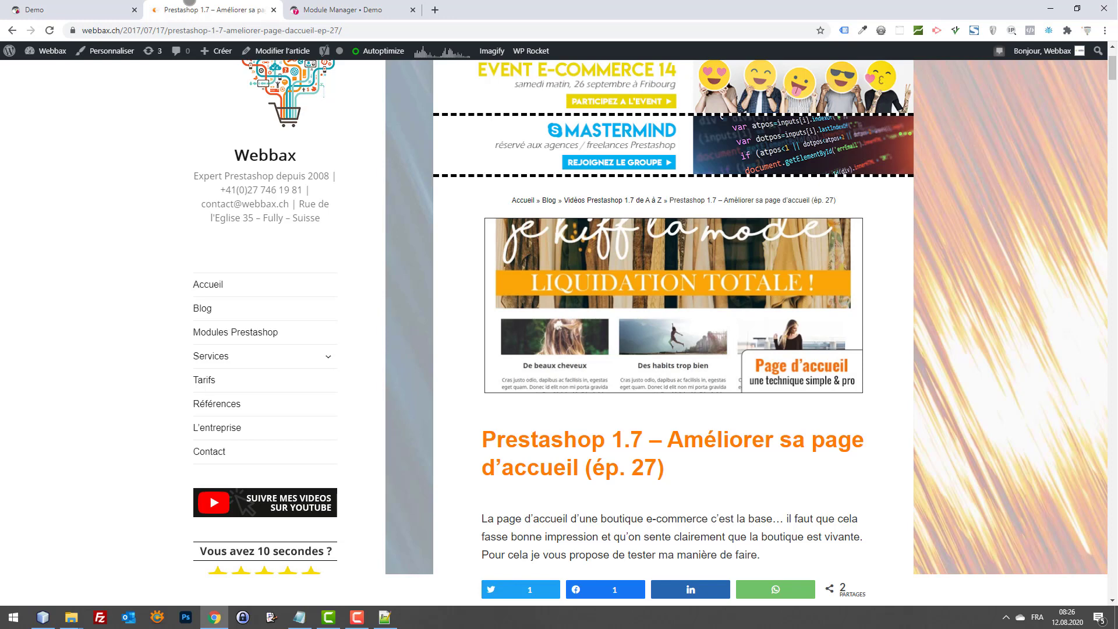
{"action": "middle_click", "coordinate": [189, 1]}
{"action": "left_click", "coordinate": [119, 3]}
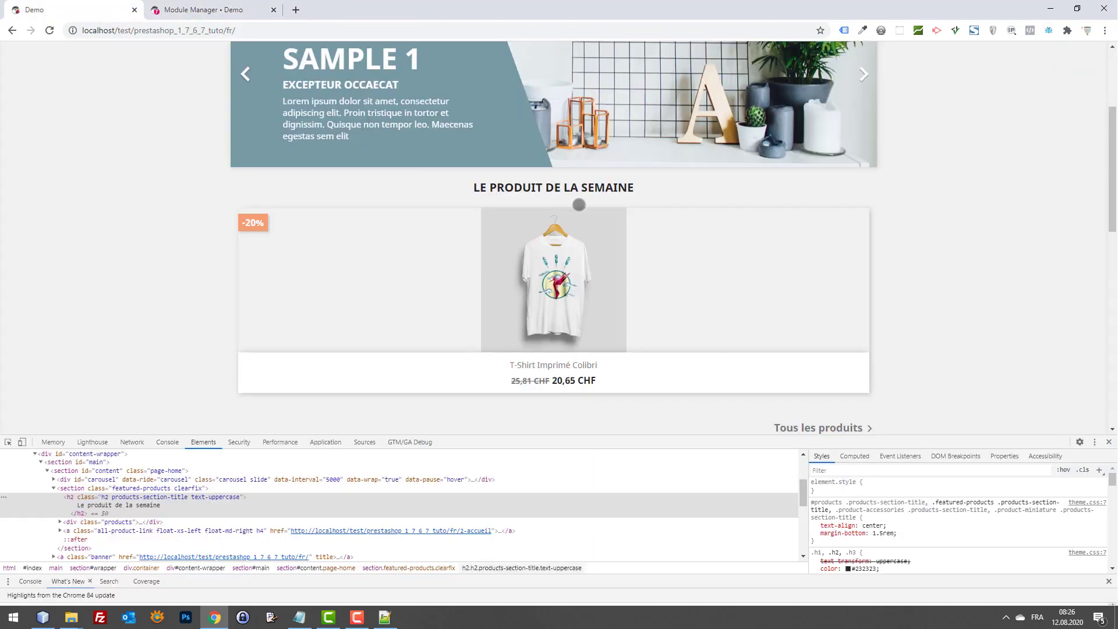
Open the store's Vêtements category page
{"action": "scroll", "coordinate": [579, 205], "scroll_direction": "up", "scroll_amount": 3}
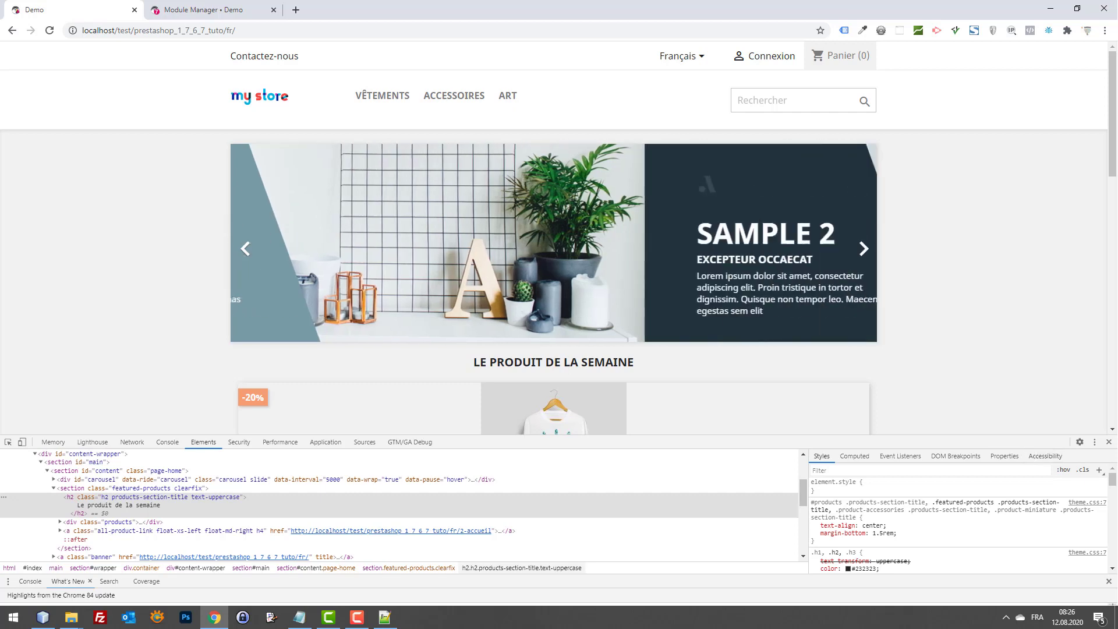
{"action": "key", "text": "alt+Tab"}
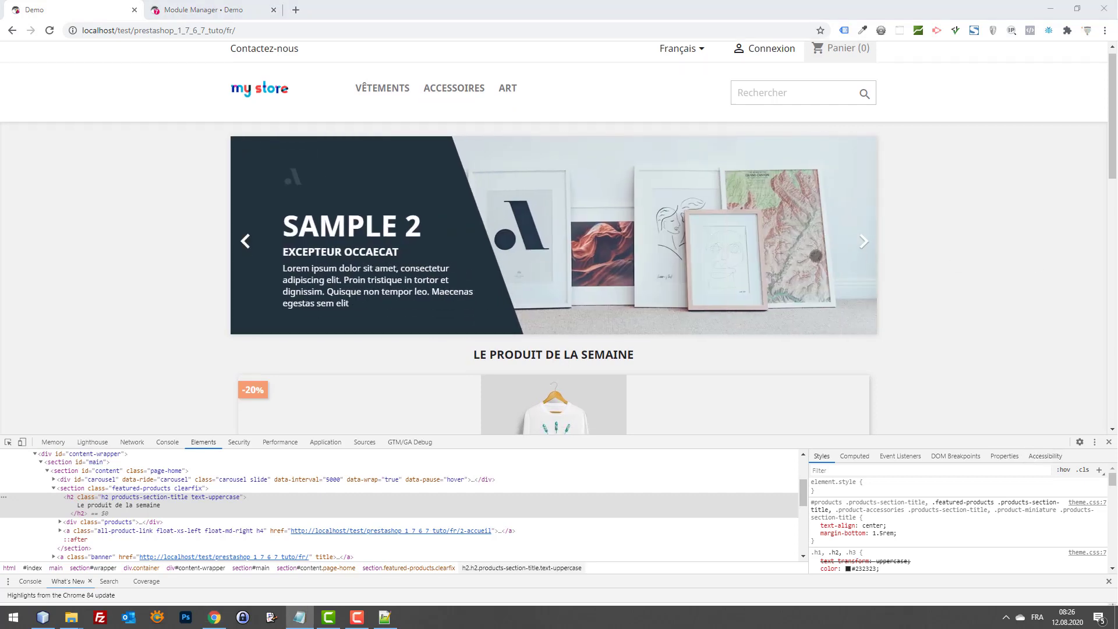
{"action": "left_click", "coordinate": [382, 95]}
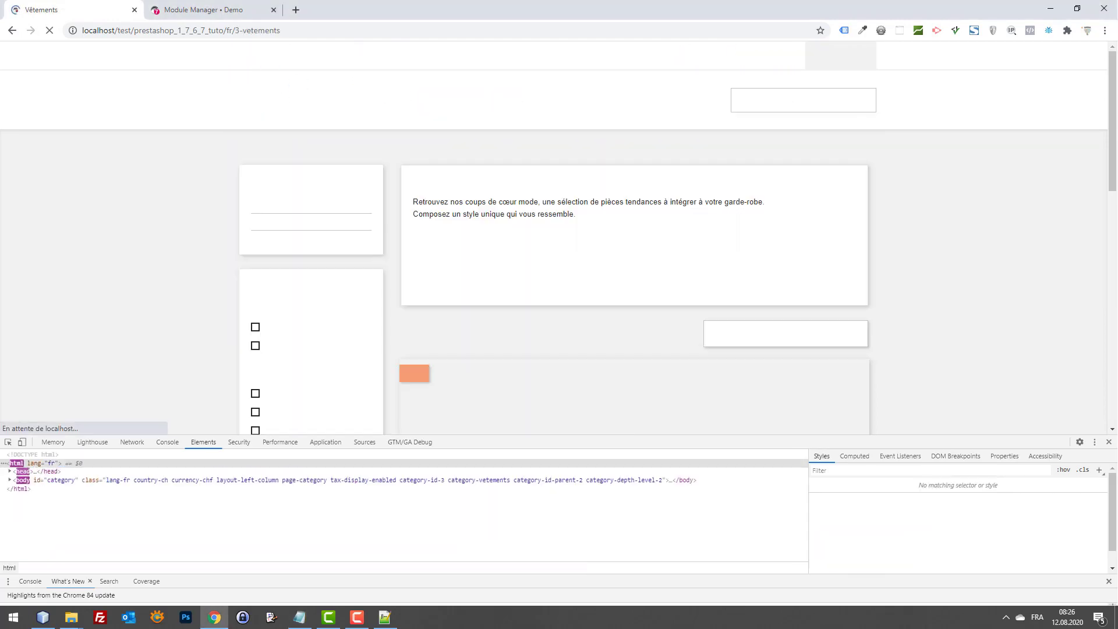
{"action": "key", "text": "alt+Tab"}
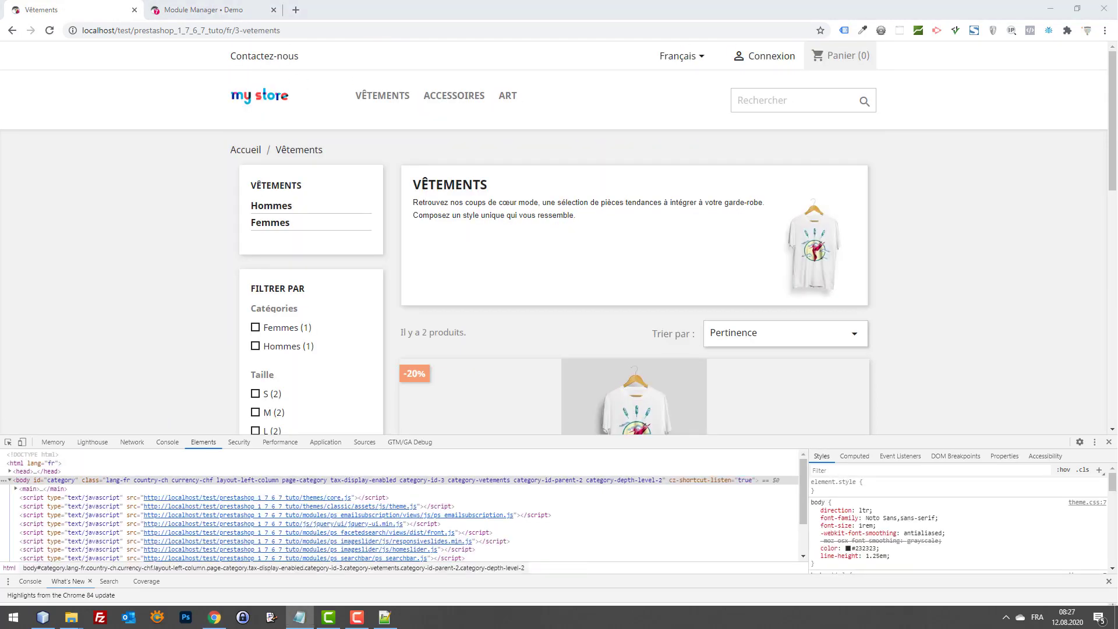
{"action": "key", "text": "alt+Tab"}
{"action": "key", "text": "ctrl+t"}
{"action": "type", "text": "https://coolbackgrounds.io"}
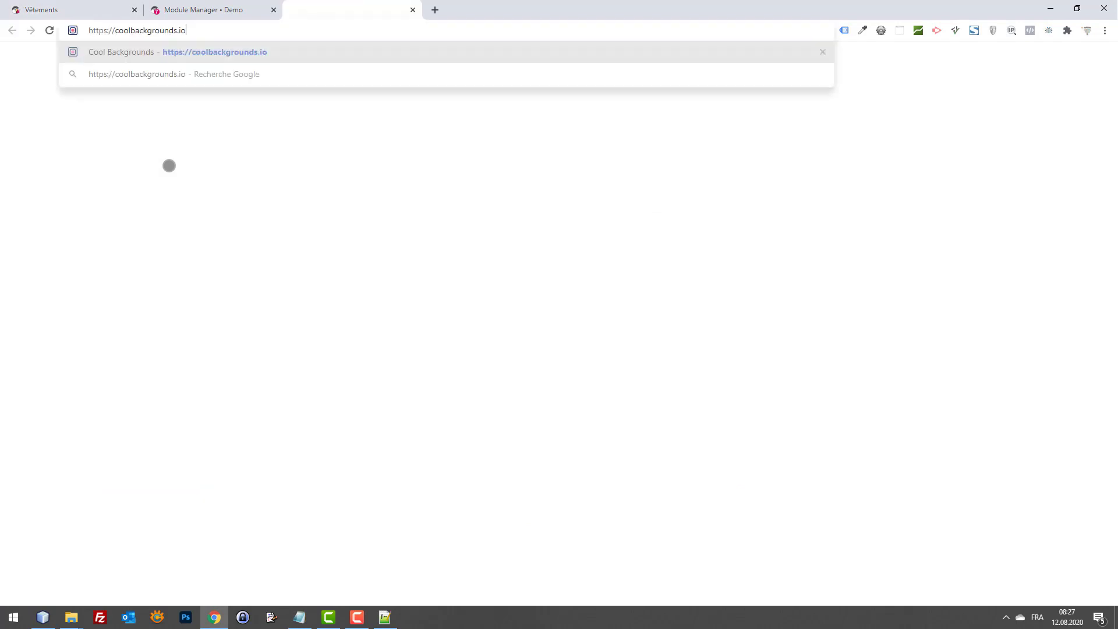
{"action": "key", "text": "Return"}
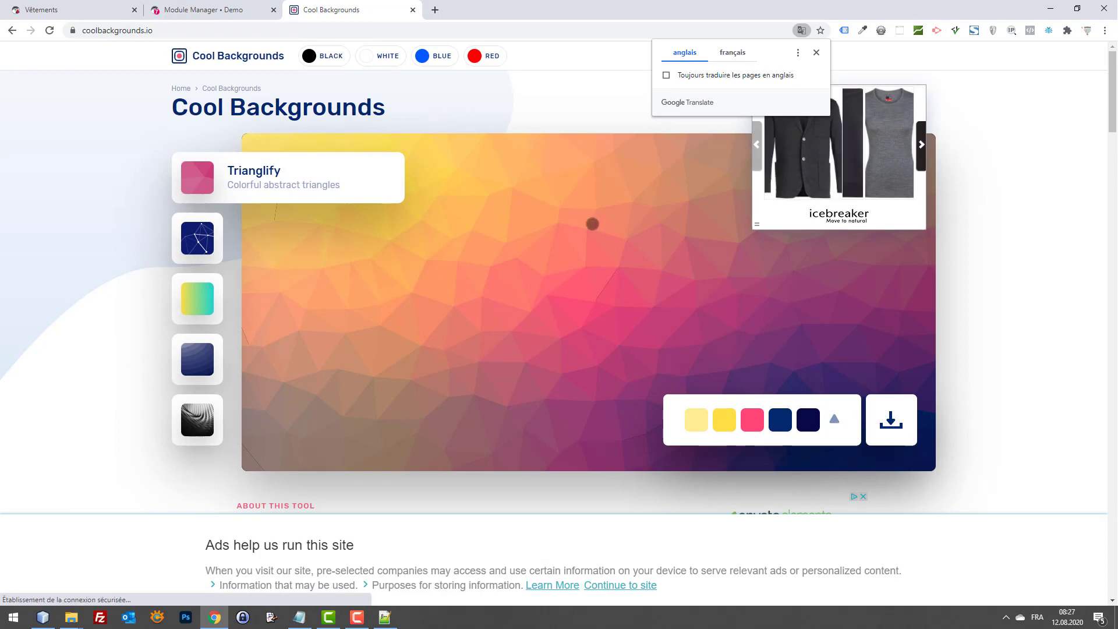
{"action": "scroll", "coordinate": [591, 222], "scroll_direction": "down", "scroll_amount": 4}
{"action": "scroll", "coordinate": [876, 265], "scroll_direction": "up", "scroll_amount": 2}
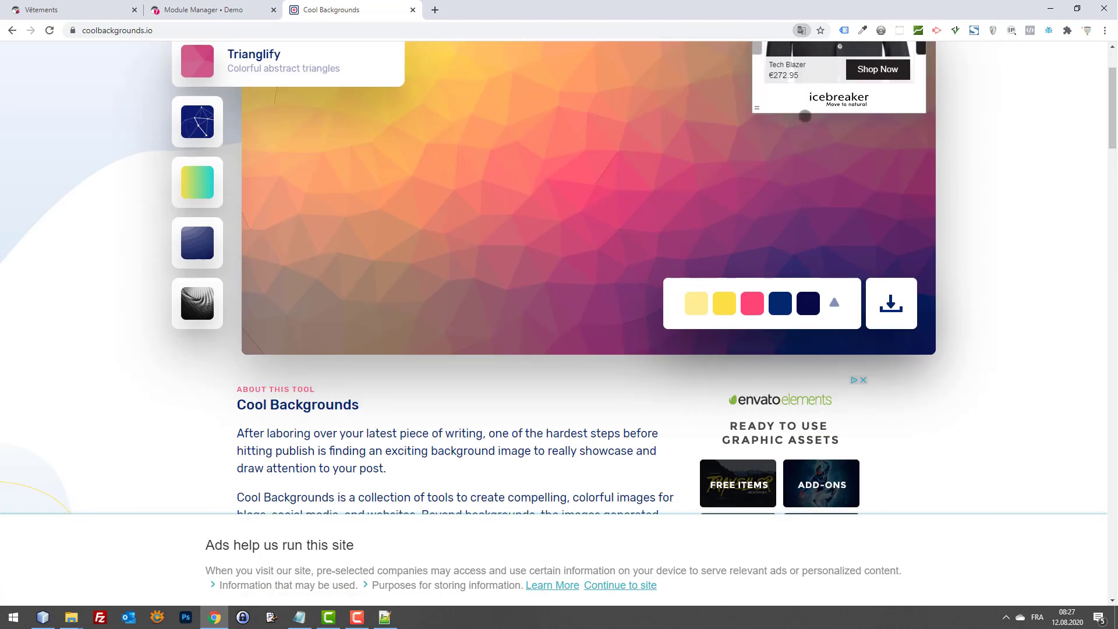
Preview the Particles, CSS Gradient and Gradient Topography background styles in the Cool Backgrounds generator
{"action": "scroll", "coordinate": [888, 207], "scroll_direction": "up", "scroll_amount": 2}
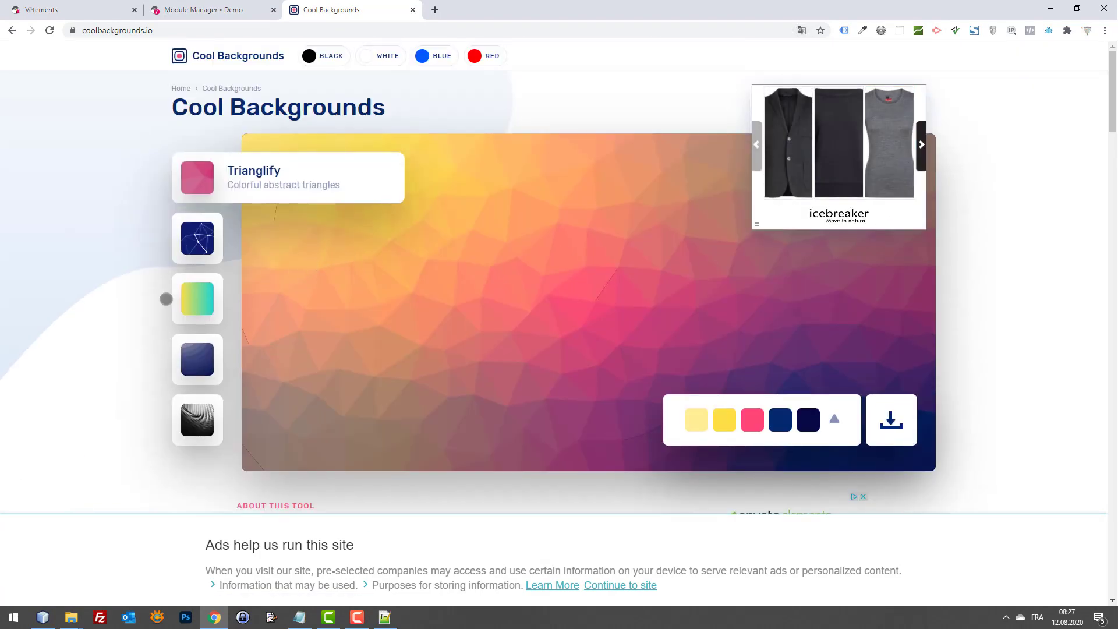
{"action": "scroll", "coordinate": [169, 315], "scroll_direction": "down", "scroll_amount": 4}
{"action": "scroll", "coordinate": [285, 362], "scroll_direction": "up", "scroll_amount": 4}
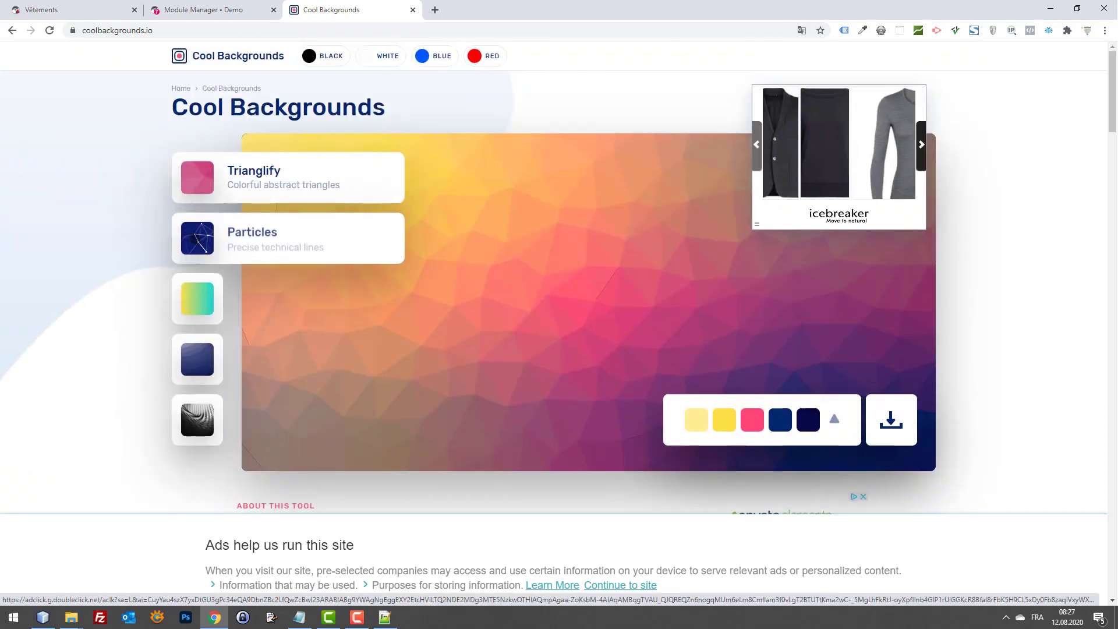
{"action": "left_click", "coordinate": [252, 252]}
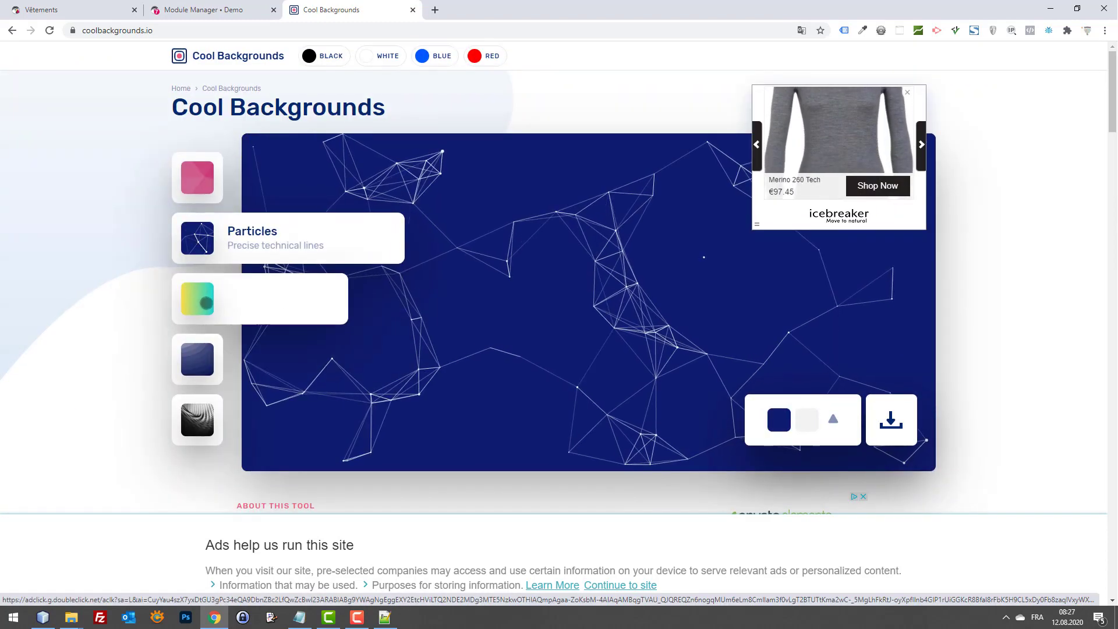
{"action": "left_click", "coordinate": [195, 290]}
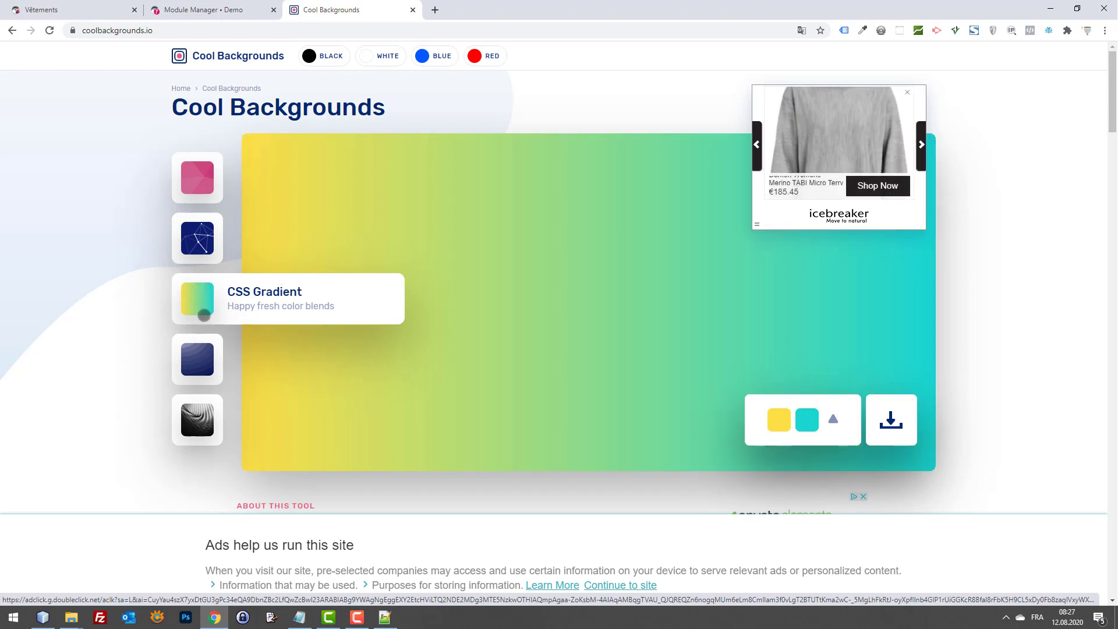
{"action": "left_click", "coordinate": [205, 377]}
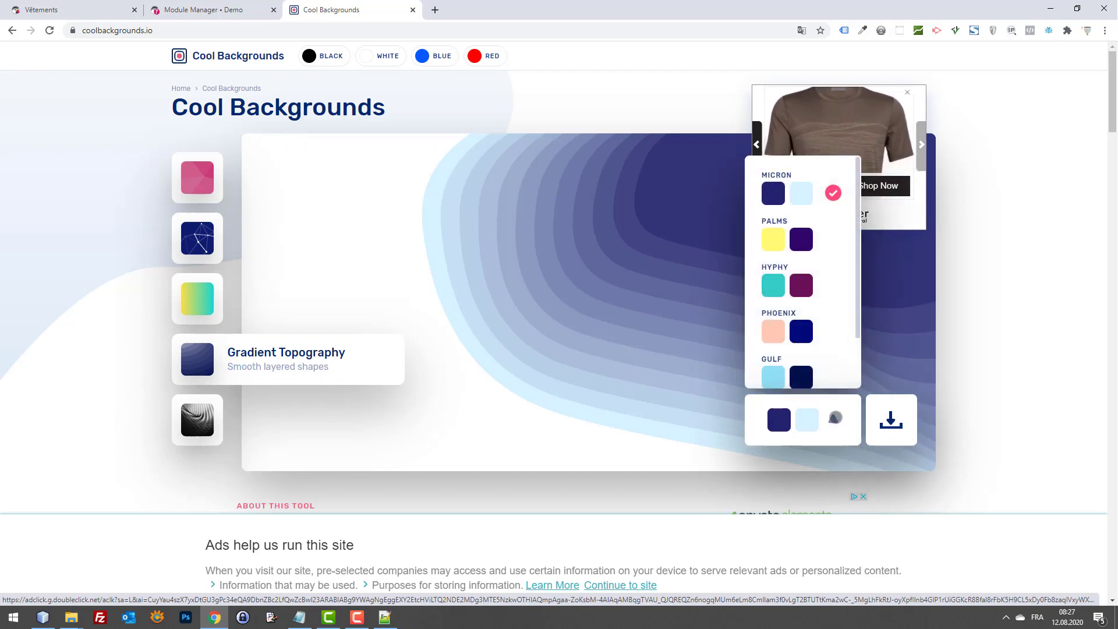
Try the Gulf, Phoenix and Hyphy colour palettes on the Gradient Topography background
{"action": "left_click", "coordinate": [811, 434]}
{"action": "scroll", "coordinate": [782, 324], "scroll_direction": "down", "scroll_amount": 2}
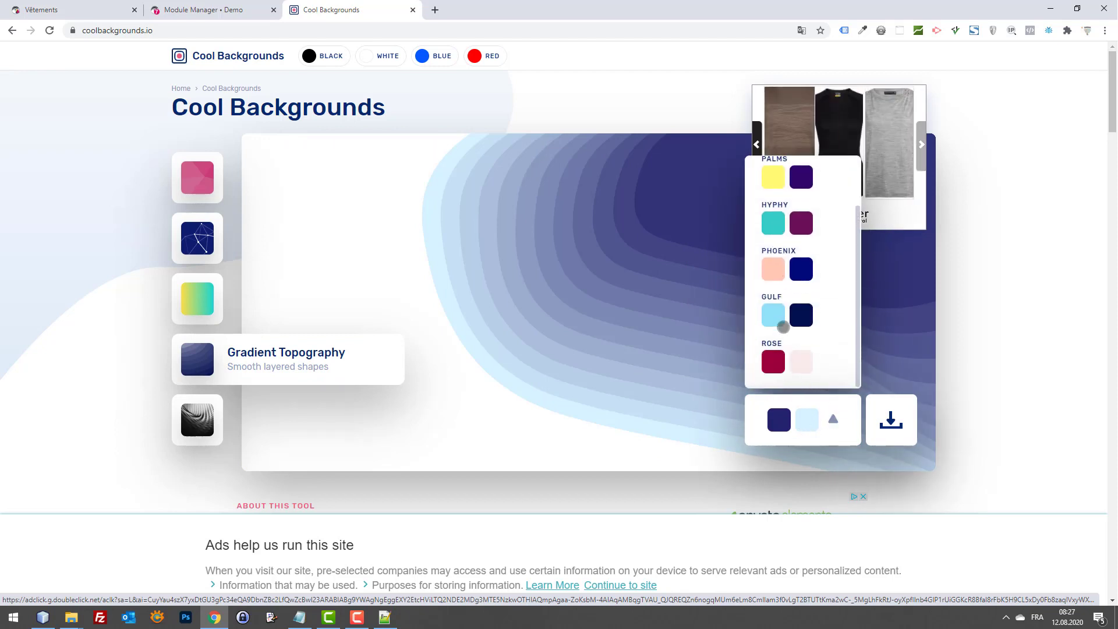
{"action": "left_click", "coordinate": [782, 322]}
{"action": "left_click", "coordinate": [787, 271]}
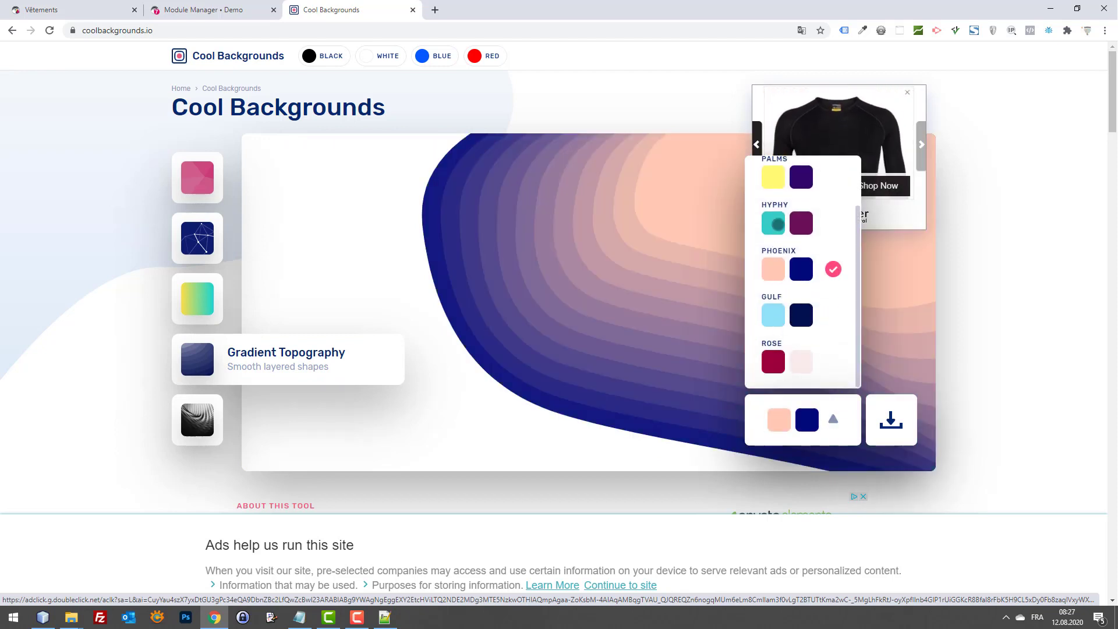
{"action": "left_click", "coordinate": [781, 225]}
Switch back to the Trianglify background and preview it with the Clear Lagoon and Persian Lounge palettes
{"action": "left_click", "coordinate": [197, 238]}
{"action": "left_click", "coordinate": [198, 178]}
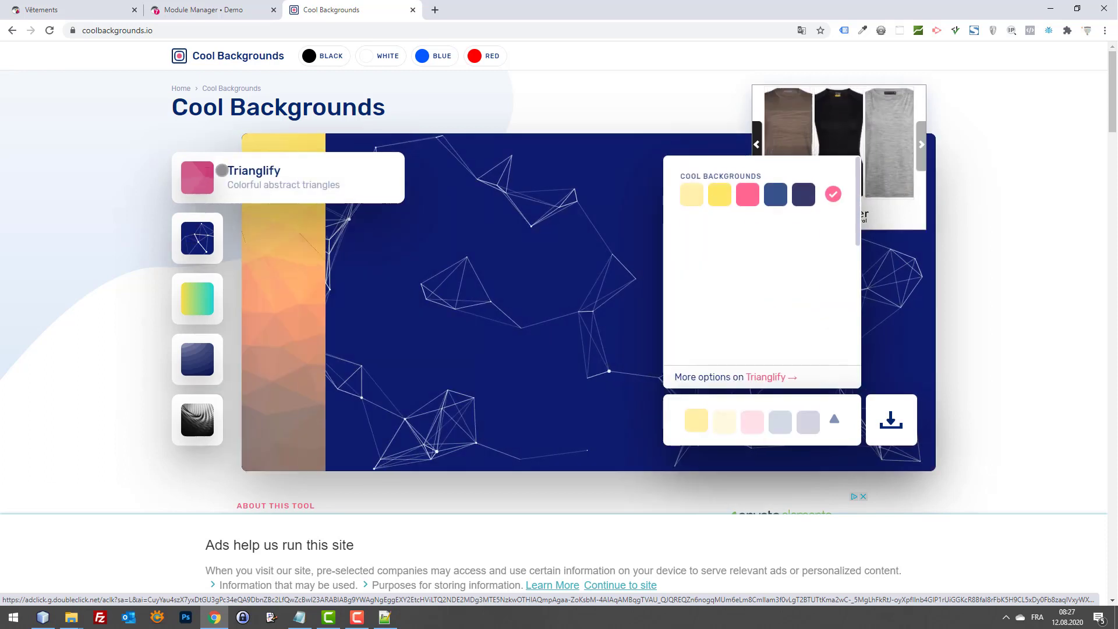
{"action": "left_click", "coordinate": [742, 246]}
{"action": "left_click", "coordinate": [751, 286]}
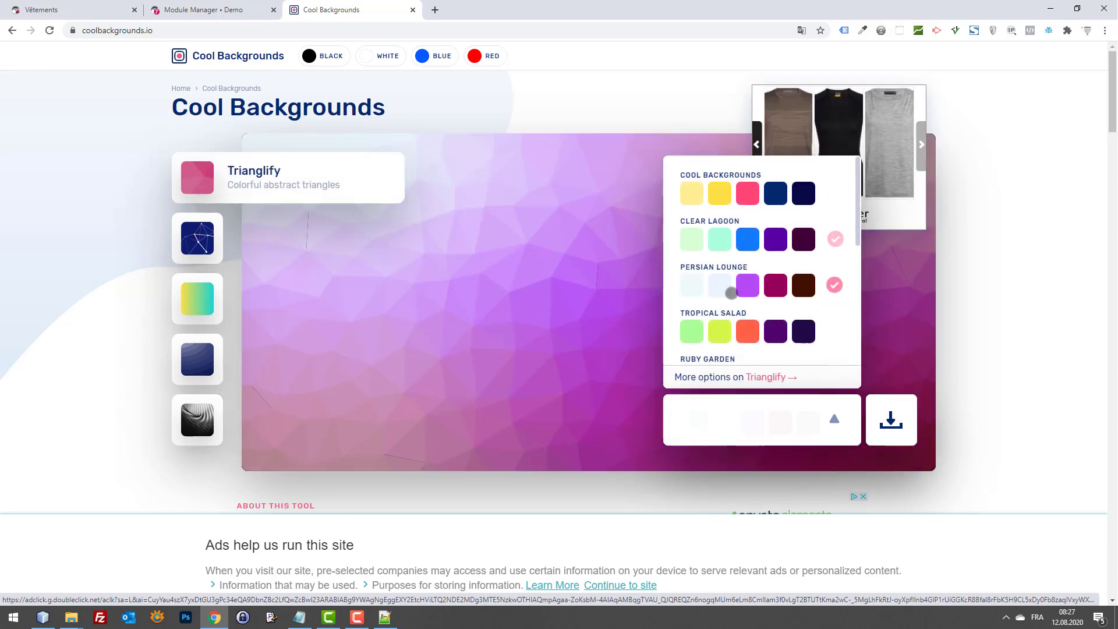
{"action": "left_click", "coordinate": [903, 422]}
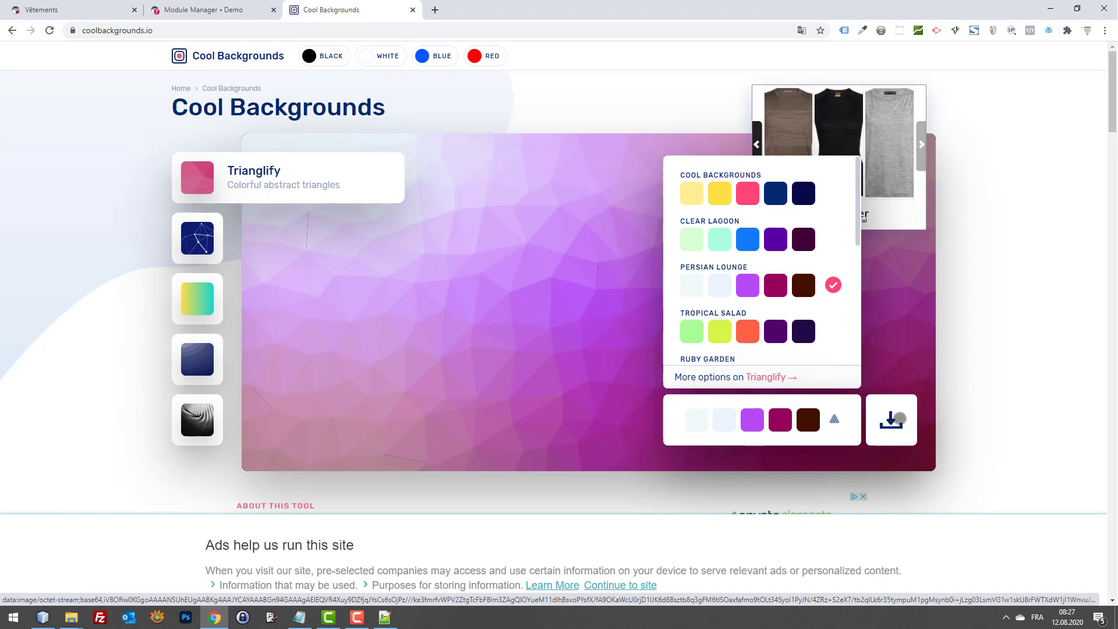
{"action": "left_click", "coordinate": [518, 255]}
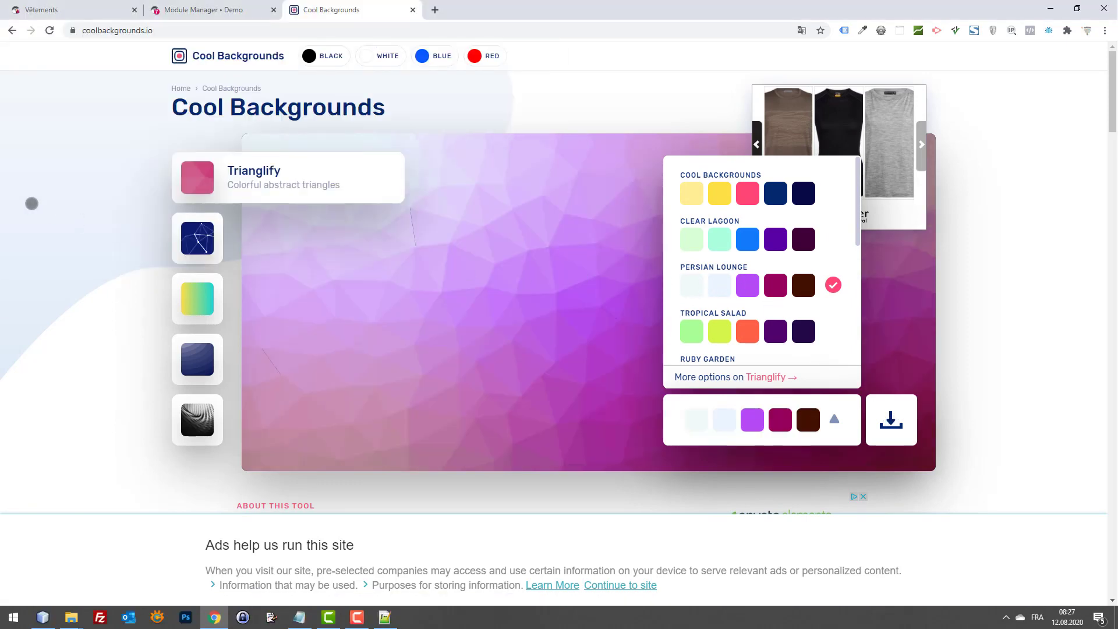
Switch to File Explorer and copy cool-background.png from the 106 folder
{"action": "left_click", "coordinate": [71, 617]}
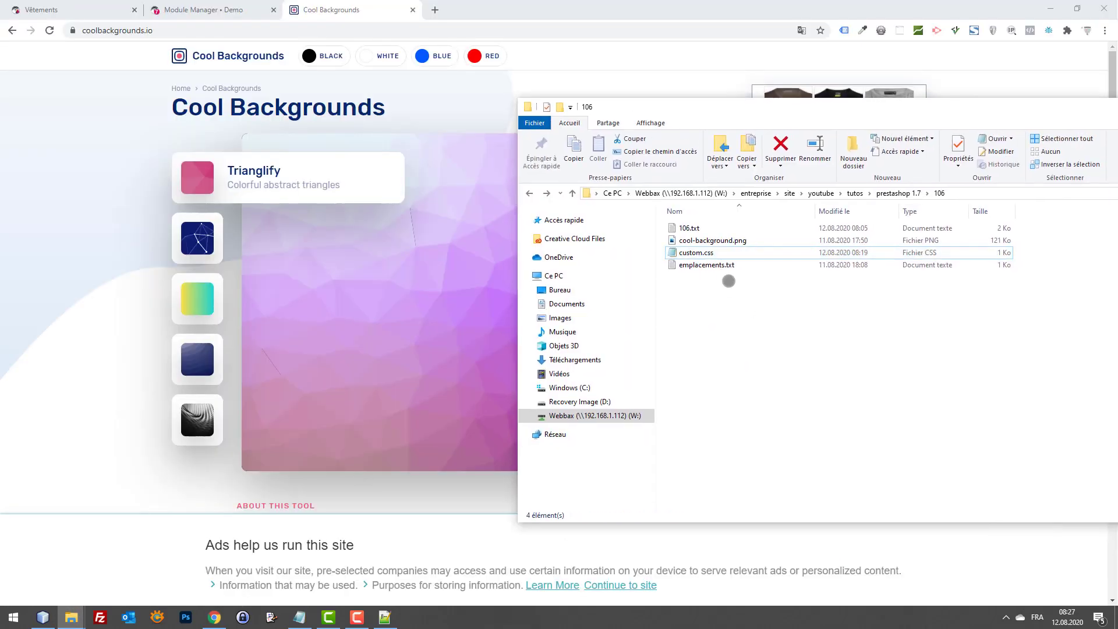
{"action": "left_click", "coordinate": [702, 239]}
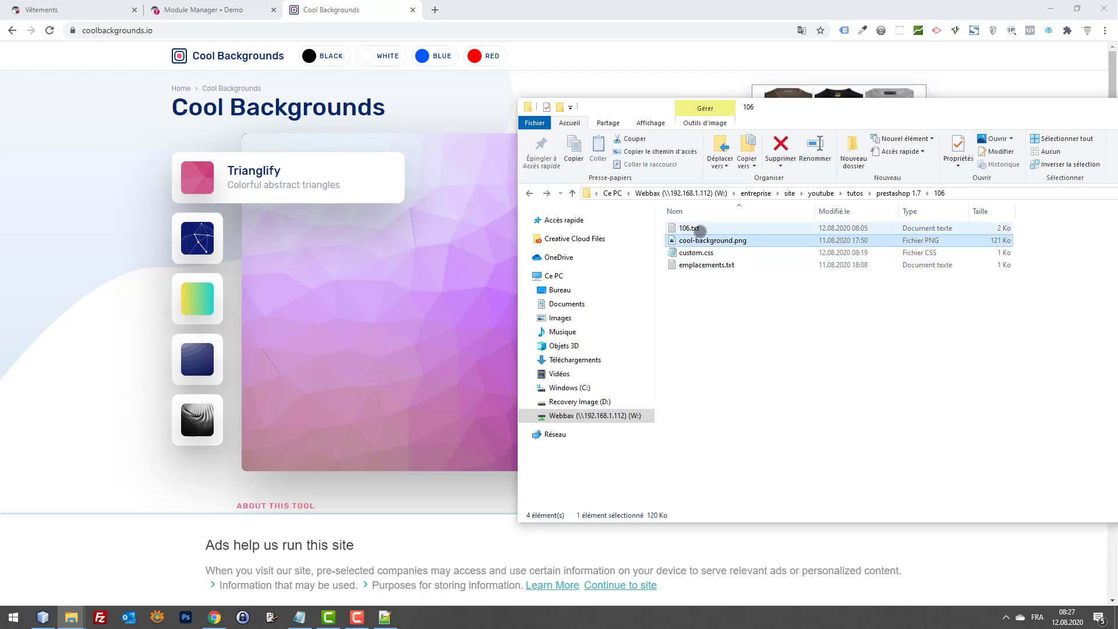
{"action": "key", "text": "ctrl+c"}
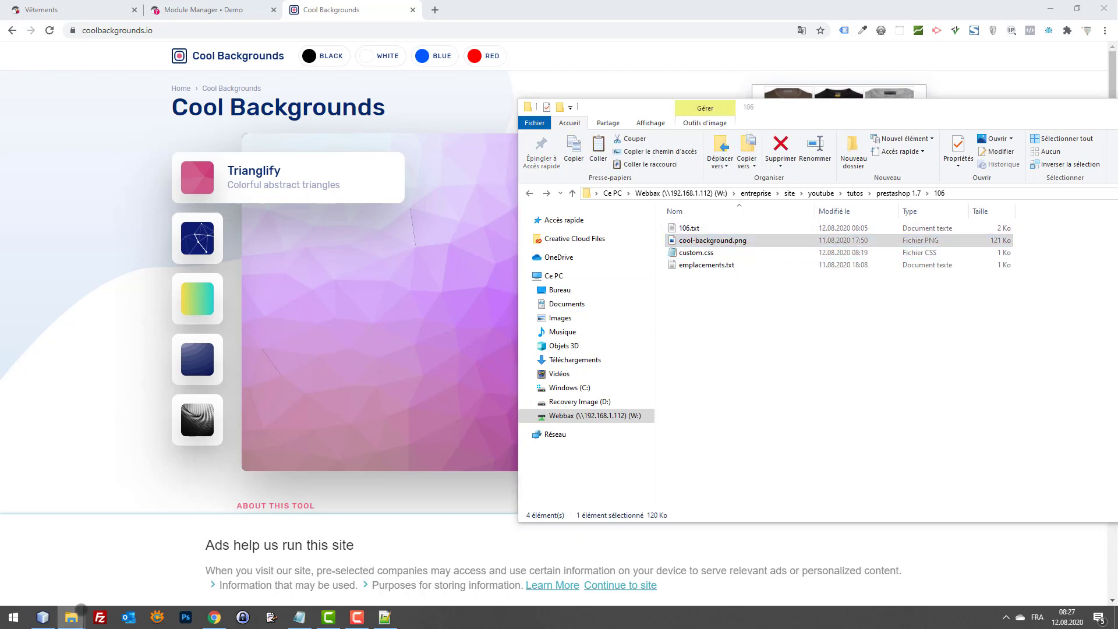
Bring up the prestashop_1_7_6_7_tuto folder window and open its themes\classic\assets folder
{"action": "mouse_move", "coordinate": [71, 617]}
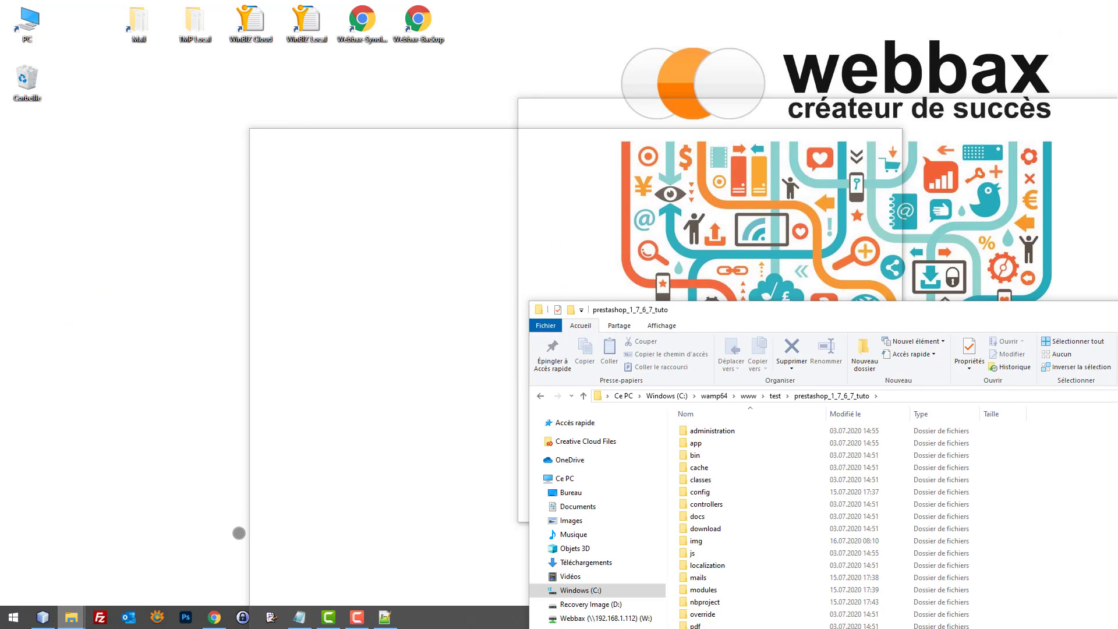
{"action": "left_click", "coordinate": [238, 532]}
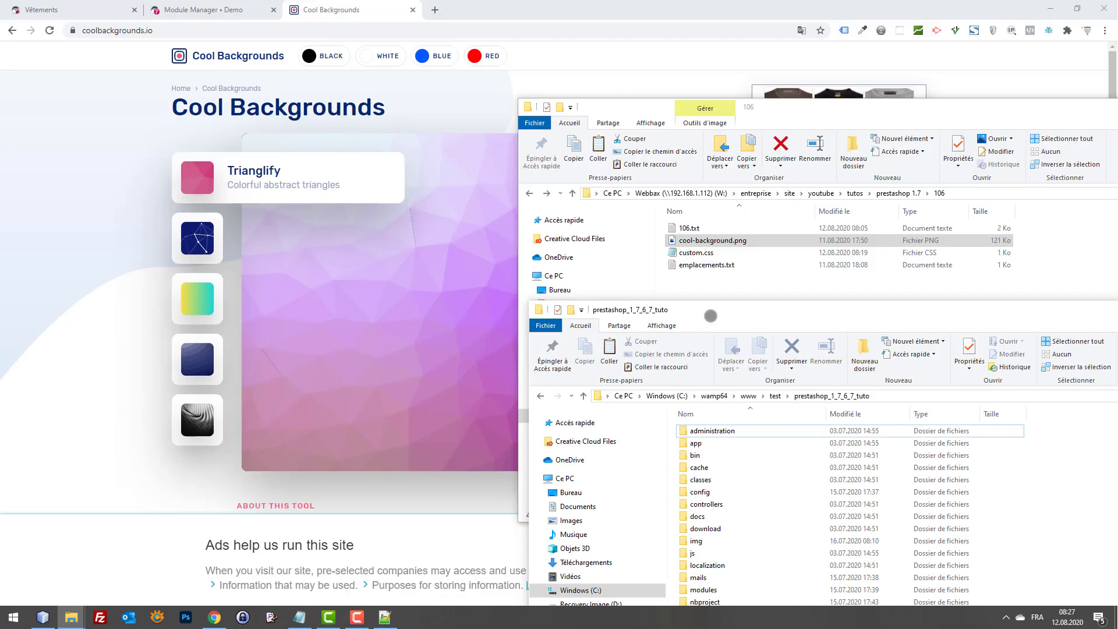
{"action": "left_click_drag", "start_coordinate": [711, 310], "coordinate": [593, 69]}
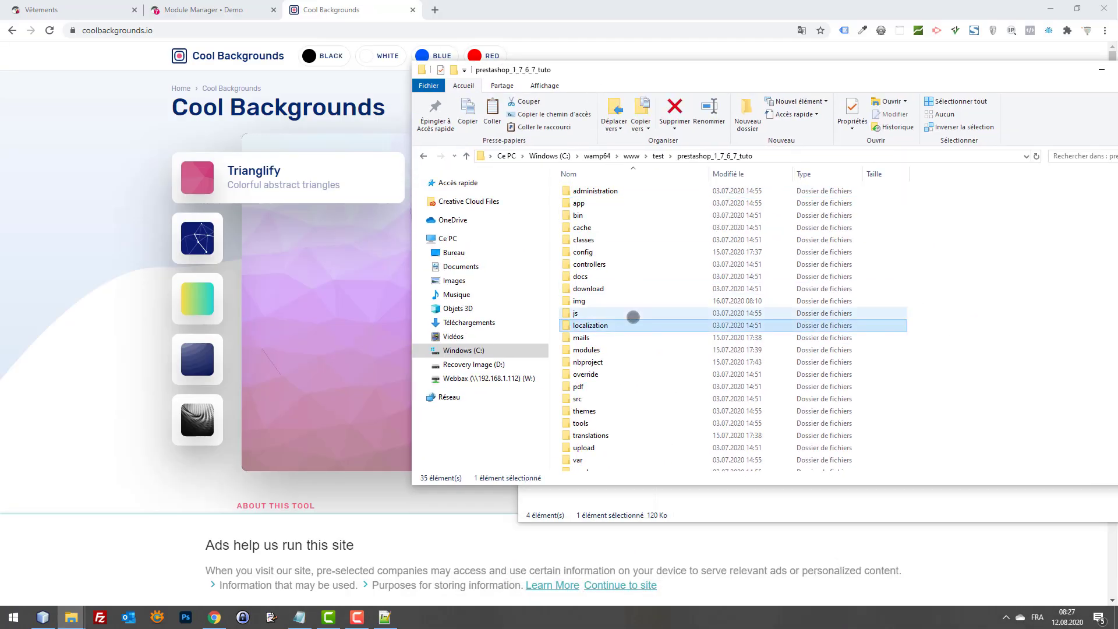
{"action": "key", "text": "t"}
{"action": "key", "text": "Return"}
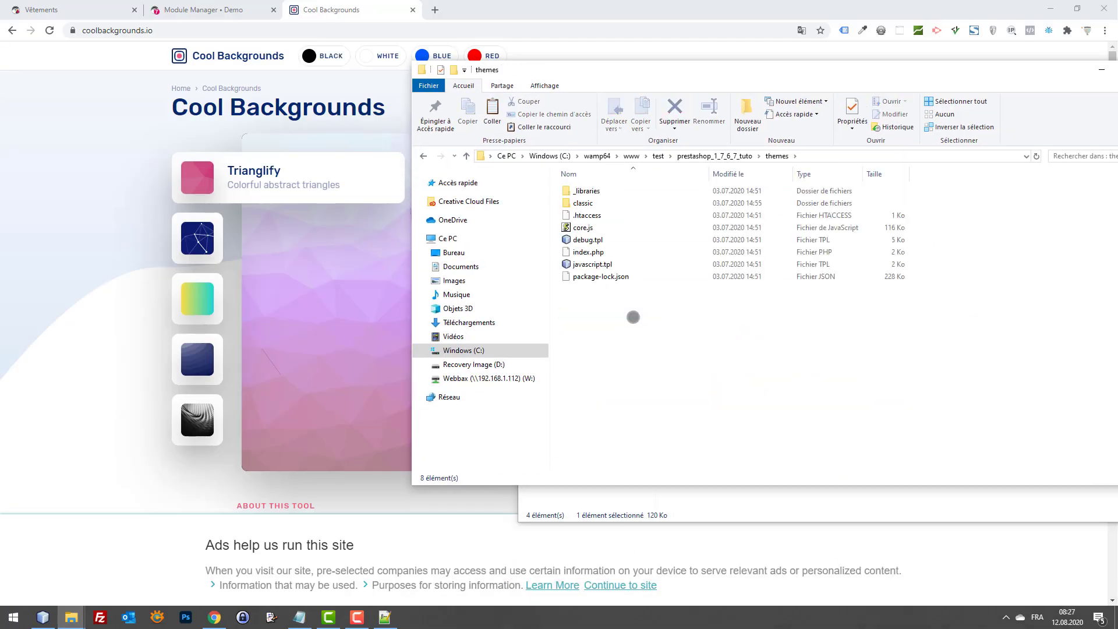
{"action": "key", "text": "Down"}
{"action": "key", "text": "Down"}
{"action": "key", "text": "Up"}
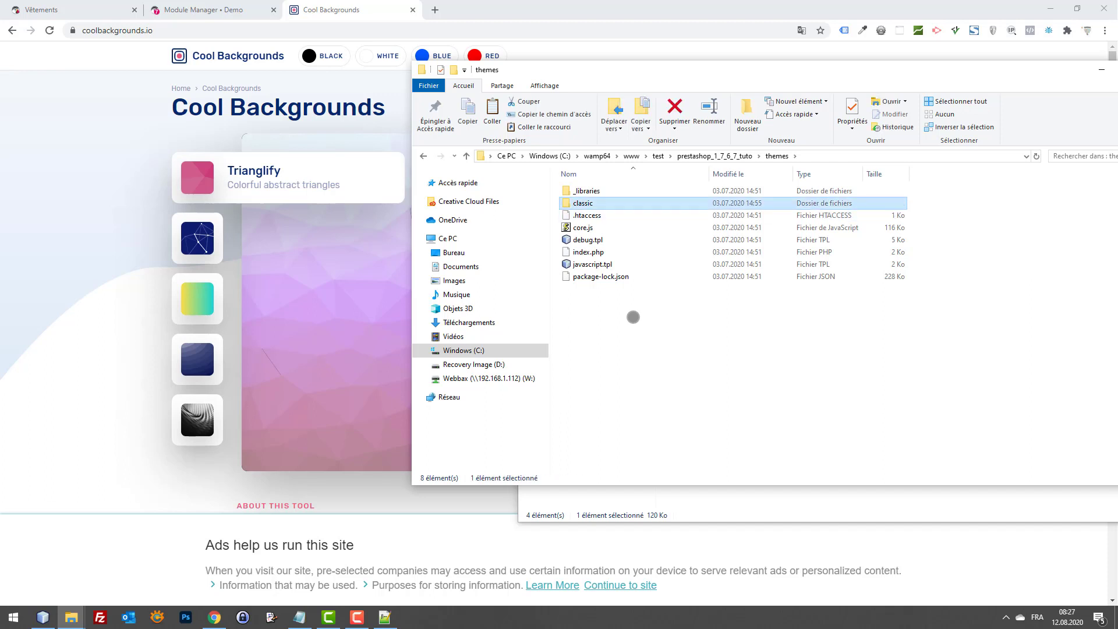
{"action": "key", "text": "Return"}
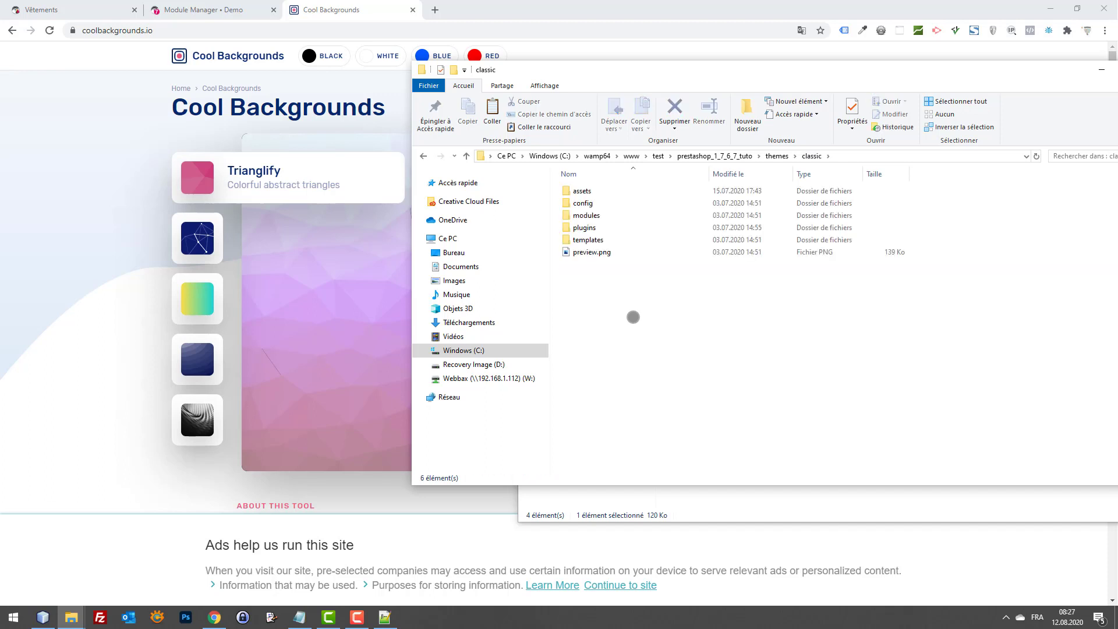
{"action": "key", "text": "a"}
{"action": "key", "text": "Return"}
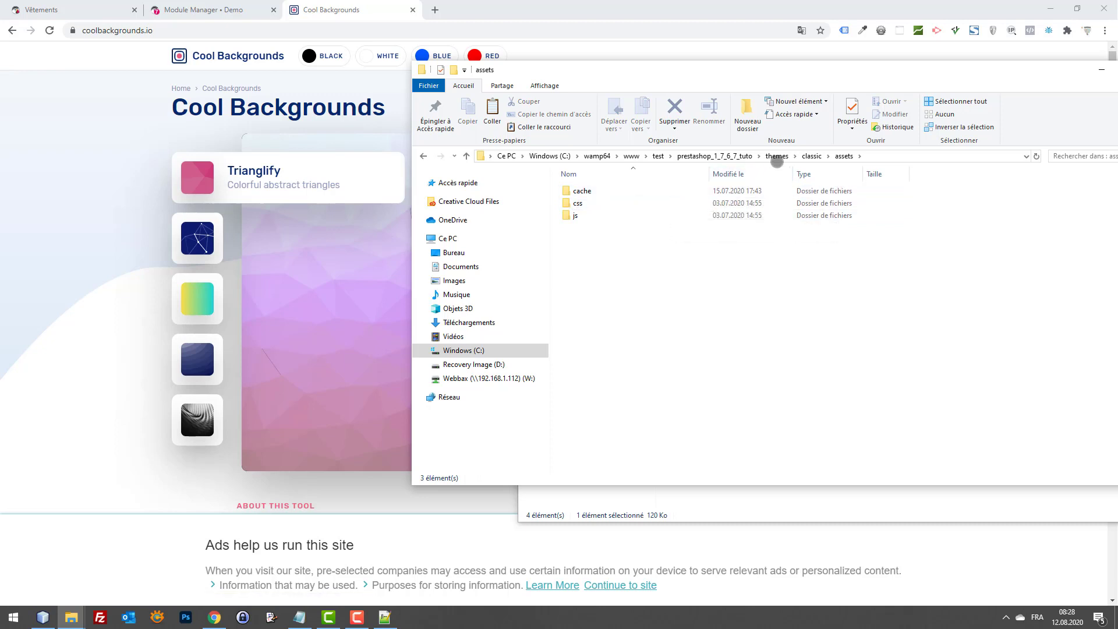
Create a folder named img inside the classic theme's assets folder and paste cool-background.png into it
{"action": "right_click", "coordinate": [610, 237]}
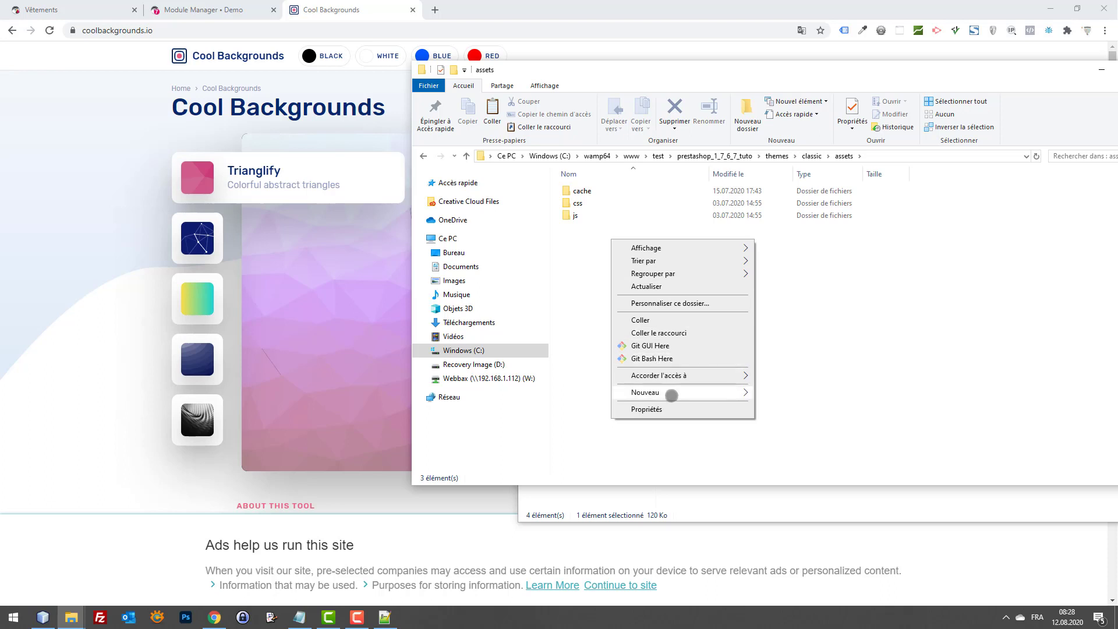
{"action": "mouse_move", "coordinate": [697, 395]}
{"action": "left_click", "coordinate": [784, 393]}
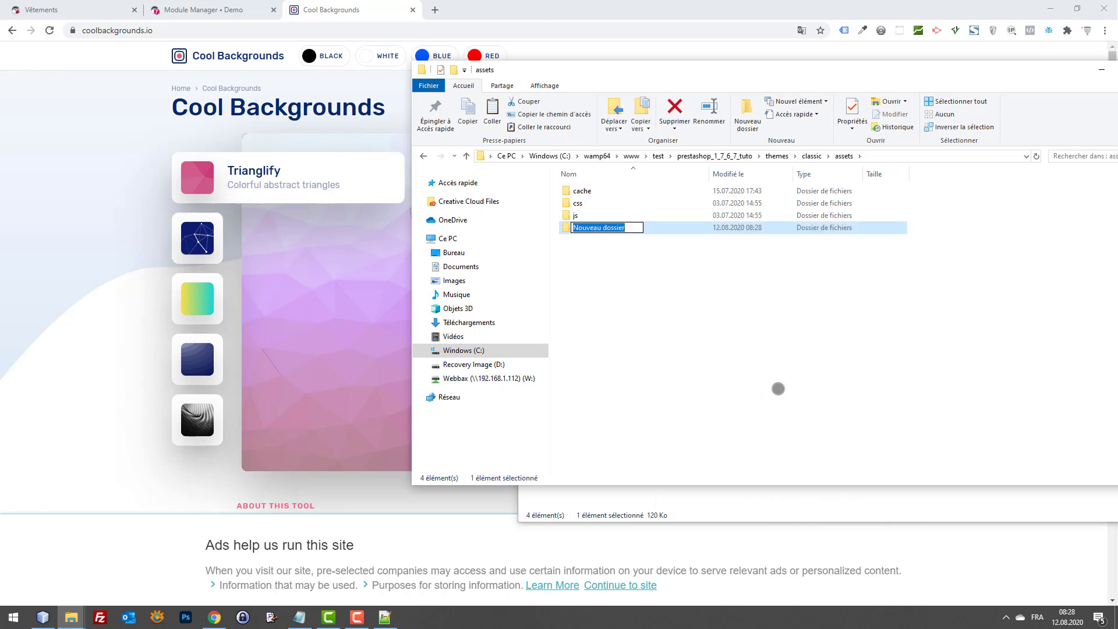
{"action": "type", "text": "img"}
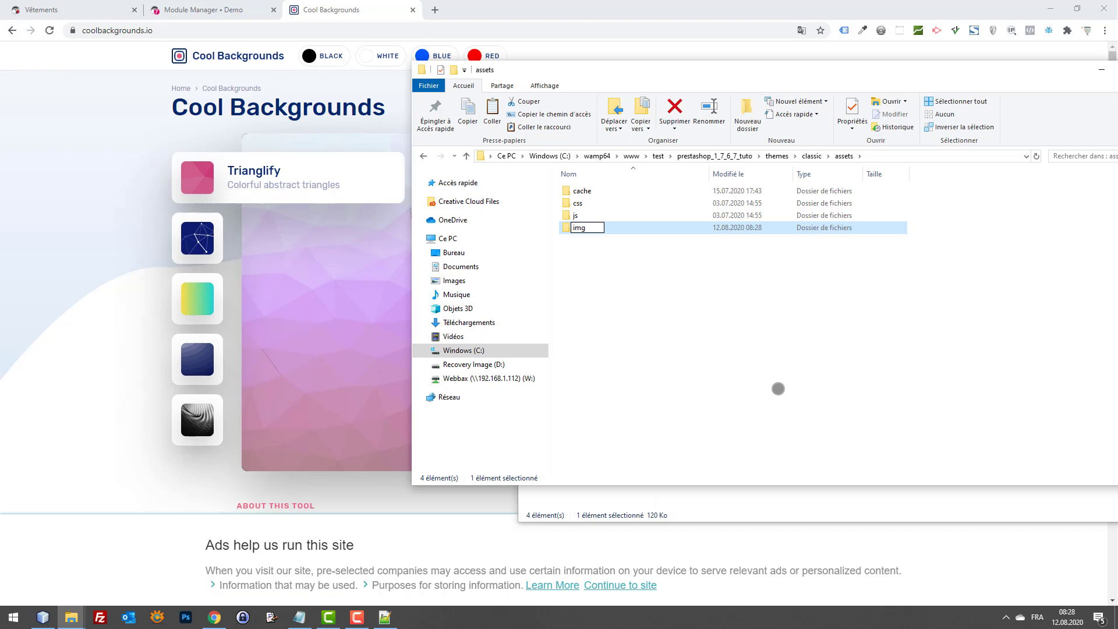
{"action": "key", "text": "Return"}
{"action": "key", "text": "Return"}
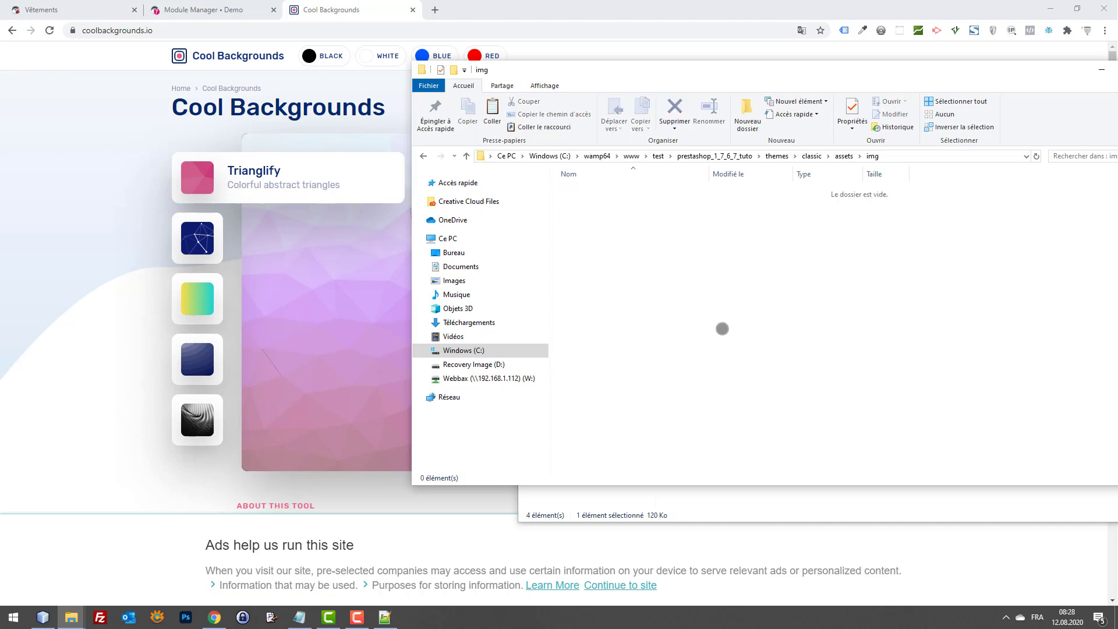
{"action": "key", "text": "ctrl+v"}
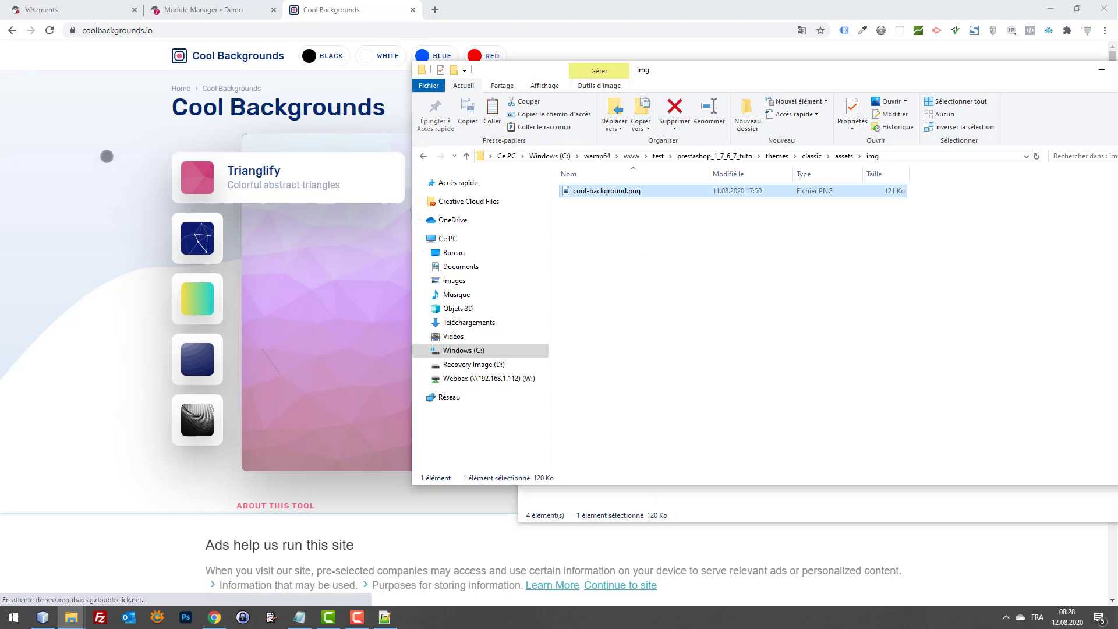
Switch to NetBeans and uncomment the four rules under the background comment in custom.css by removing both comment markers
{"action": "left_click", "coordinate": [82, 3]}
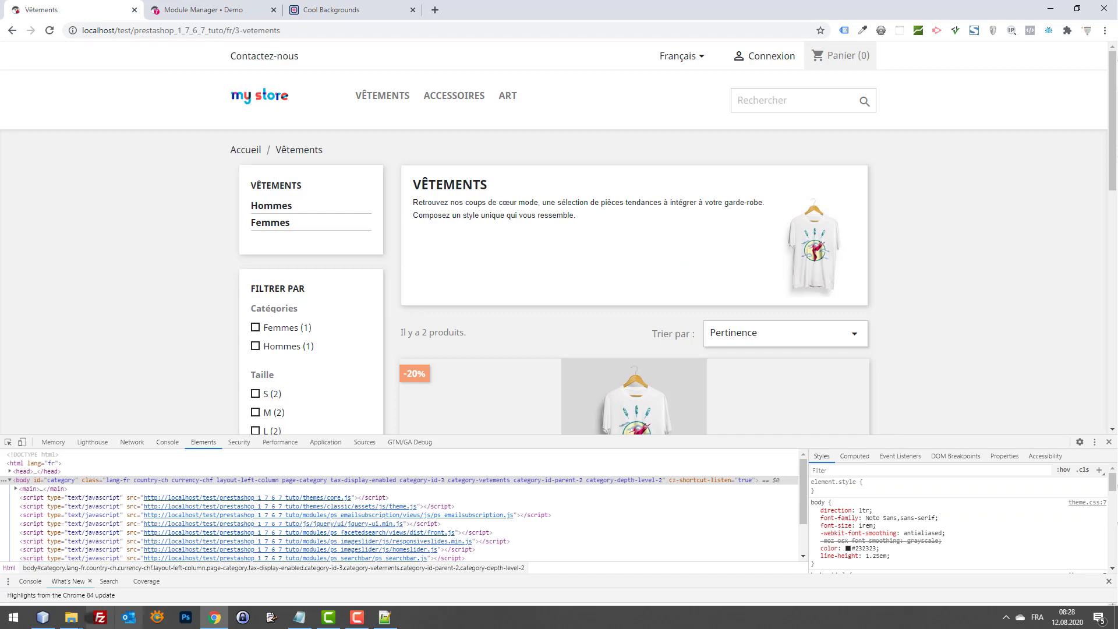
{"action": "left_click", "coordinate": [42, 617]}
{"action": "left_click", "coordinate": [243, 302]}
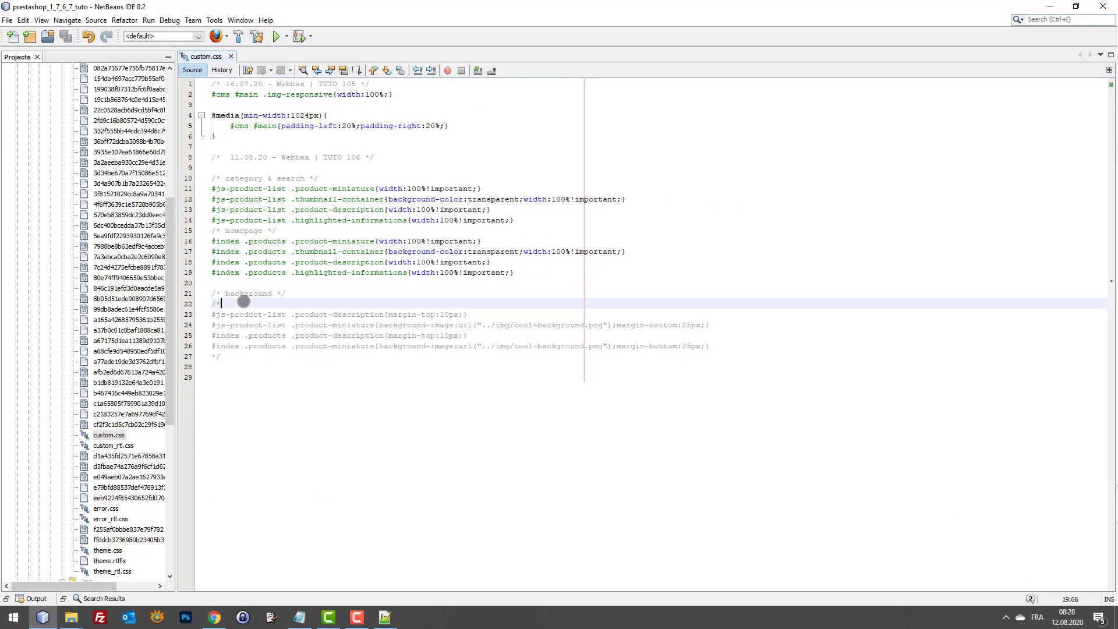
{"action": "key", "text": "BackSpace"}
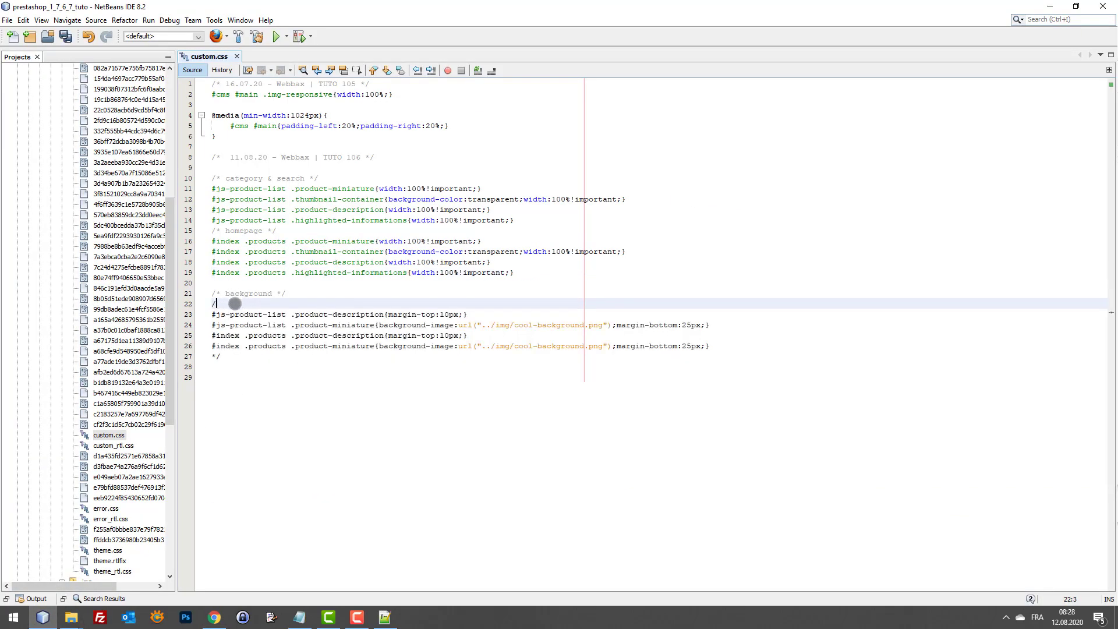
{"action": "key", "text": "BackSpace"}
{"action": "key", "text": "BackSpace"}
{"action": "left_click", "coordinate": [248, 346]}
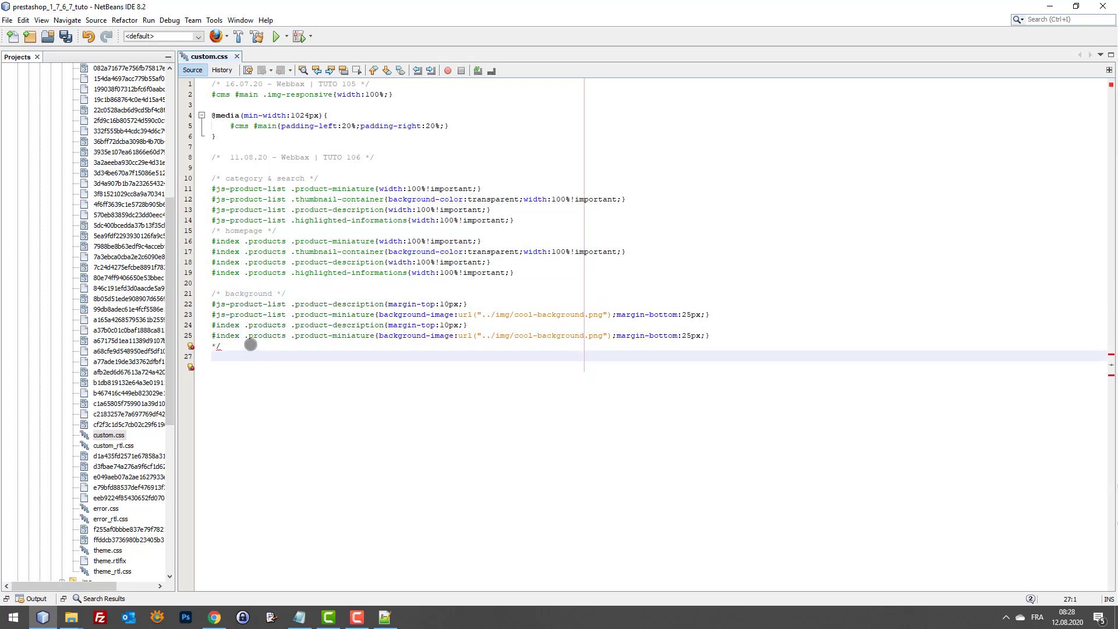
{"action": "key", "text": "BackSpace"}
{"action": "key", "text": "BackSpace"}
{"action": "key", "text": "BackSpace"}
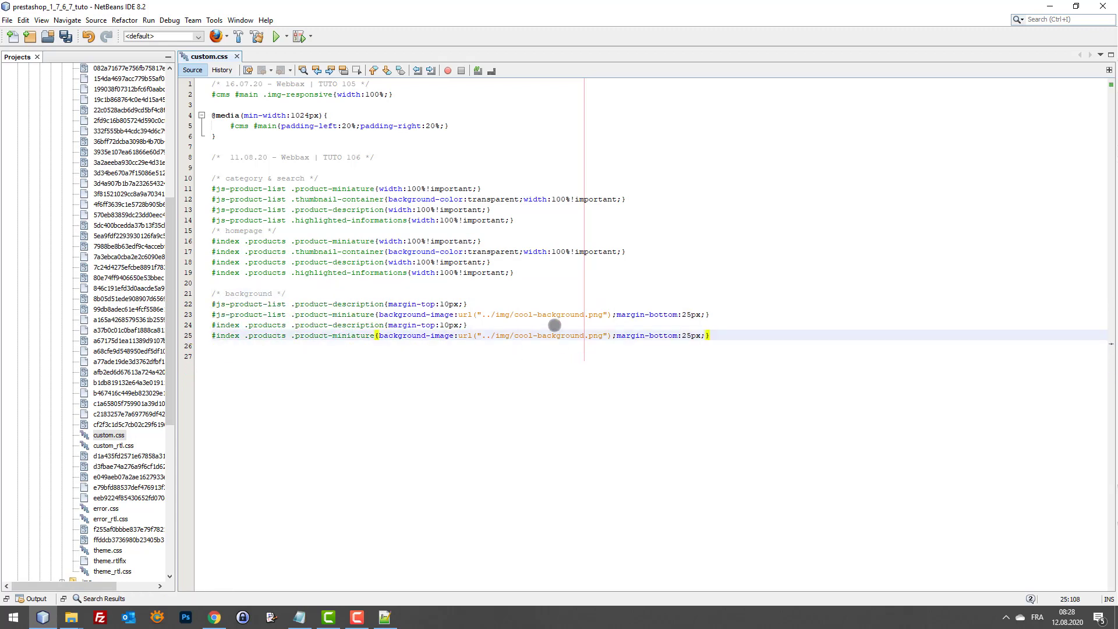
Review the #js-product-list .product-miniature background rule, then switch to Chrome and reload the store's Vêtements page
{"action": "double_click", "coordinate": [345, 314]}
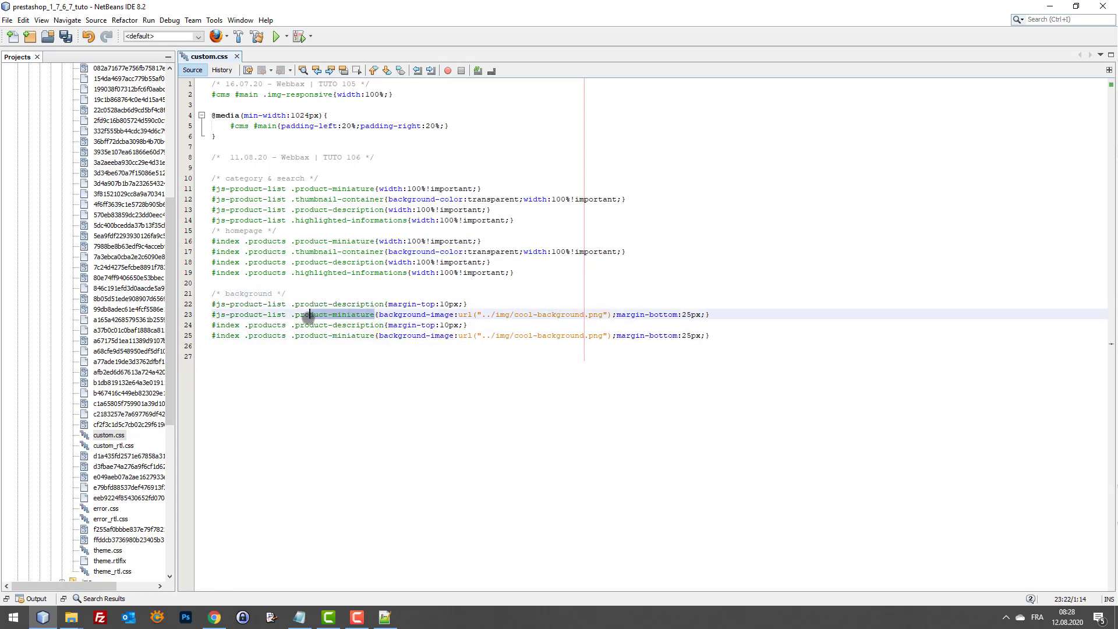
{"action": "left_click", "coordinate": [544, 315]}
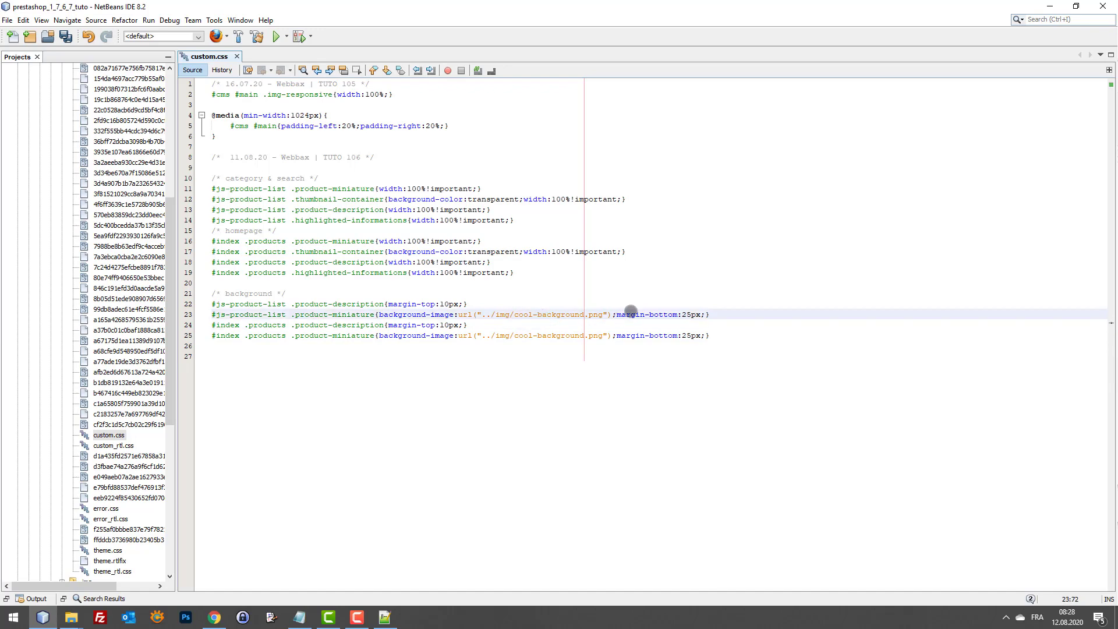
{"action": "left_click", "coordinate": [214, 617]}
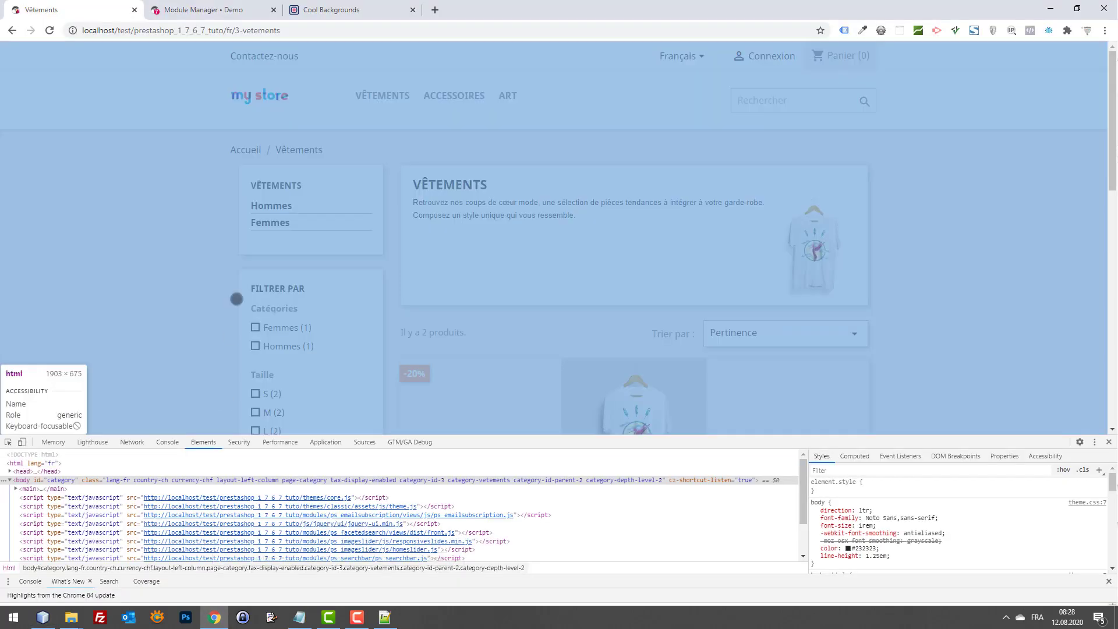
{"action": "key", "text": "F5"}
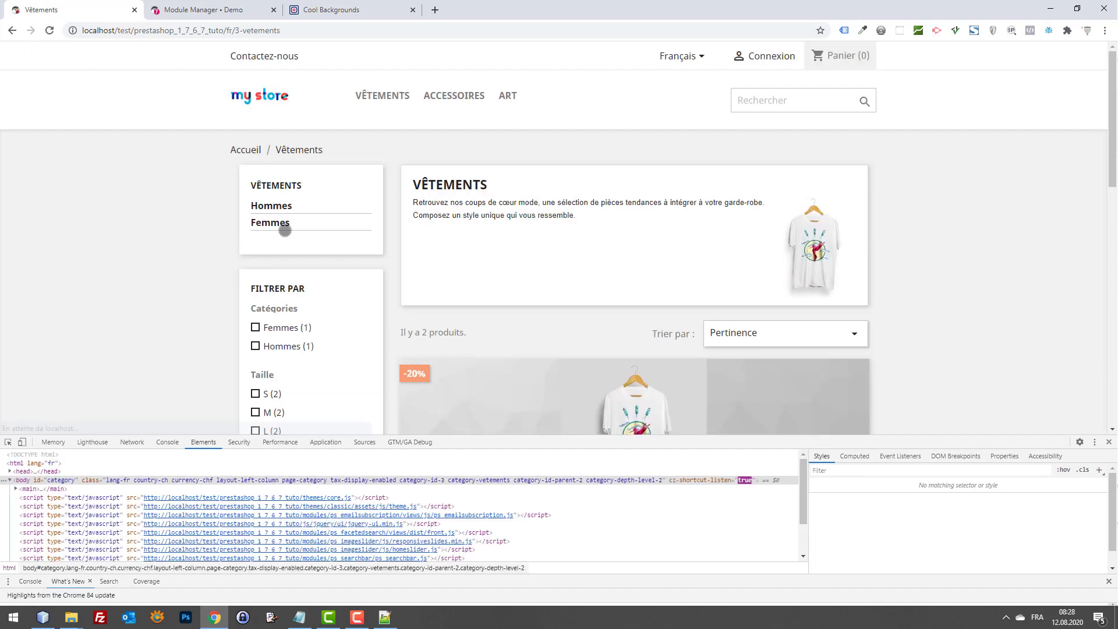
Examine the background of the T-shirt and pullover product cards on the Vêtements page
{"action": "scroll", "coordinate": [282, 227], "scroll_direction": "down", "scroll_amount": 6}
{"action": "scroll", "coordinate": [844, 252], "scroll_direction": "down", "scroll_amount": 3}
{"action": "scroll", "coordinate": [966, 245], "scroll_direction": "up", "scroll_amount": 5}
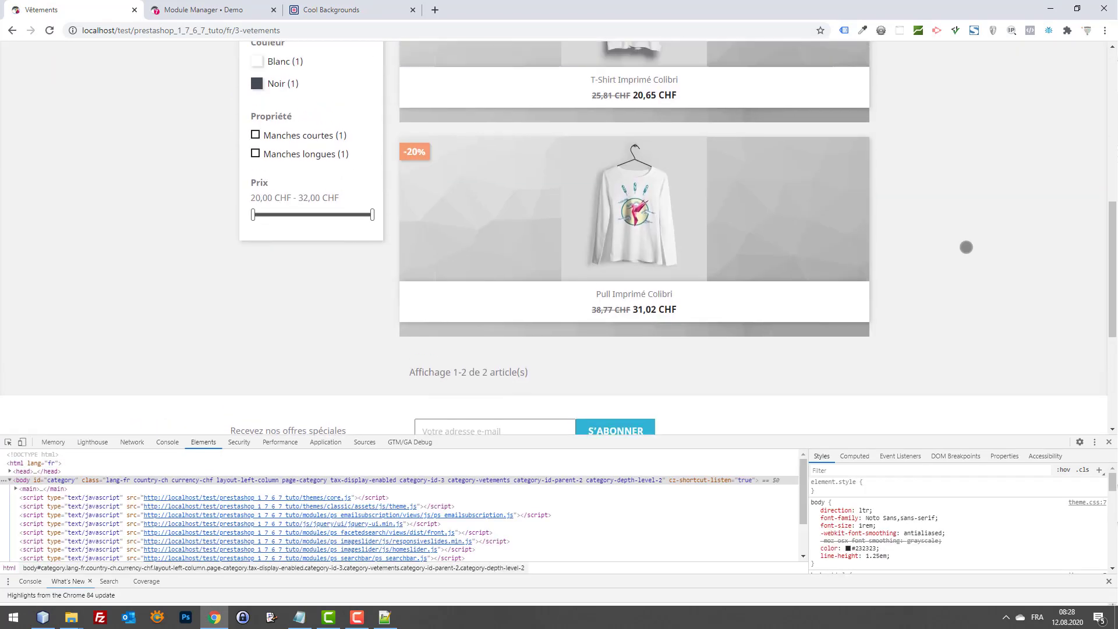
{"action": "scroll", "coordinate": [262, 256], "scroll_direction": "up", "scroll_amount": 2}
{"action": "scroll", "coordinate": [326, 255], "scroll_direction": "down", "scroll_amount": 4}
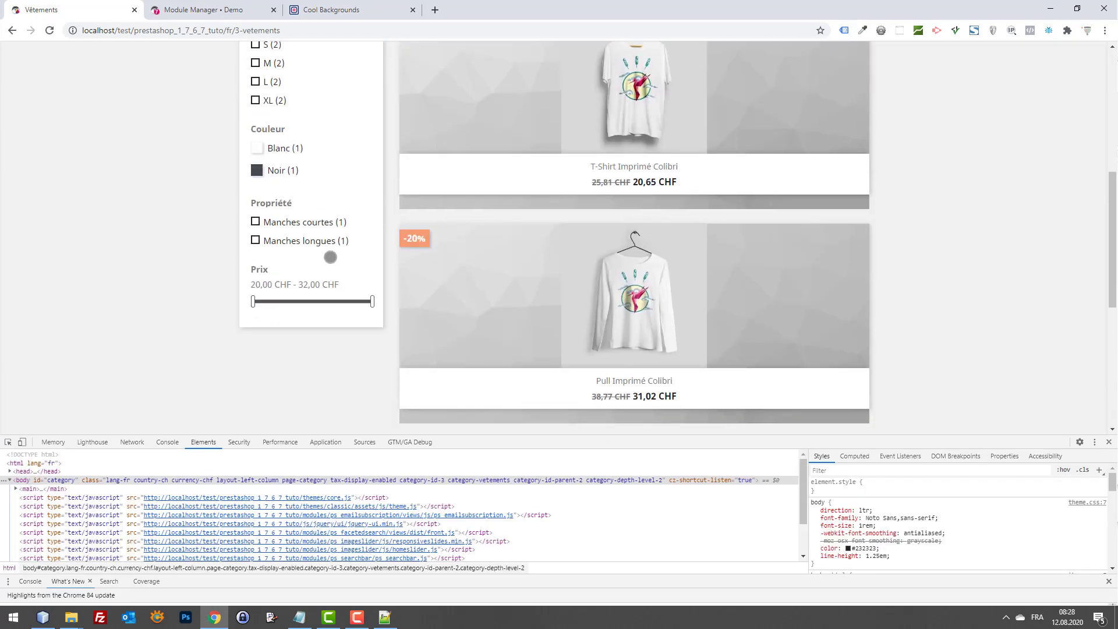
{"action": "scroll", "coordinate": [417, 247], "scroll_direction": "up", "scroll_amount": 5}
{"action": "scroll", "coordinate": [378, 166], "scroll_direction": "up", "scroll_amount": 2}
Load the store's home page and check the featured product card's background under Produits populaires
{"action": "key", "text": "F5"}
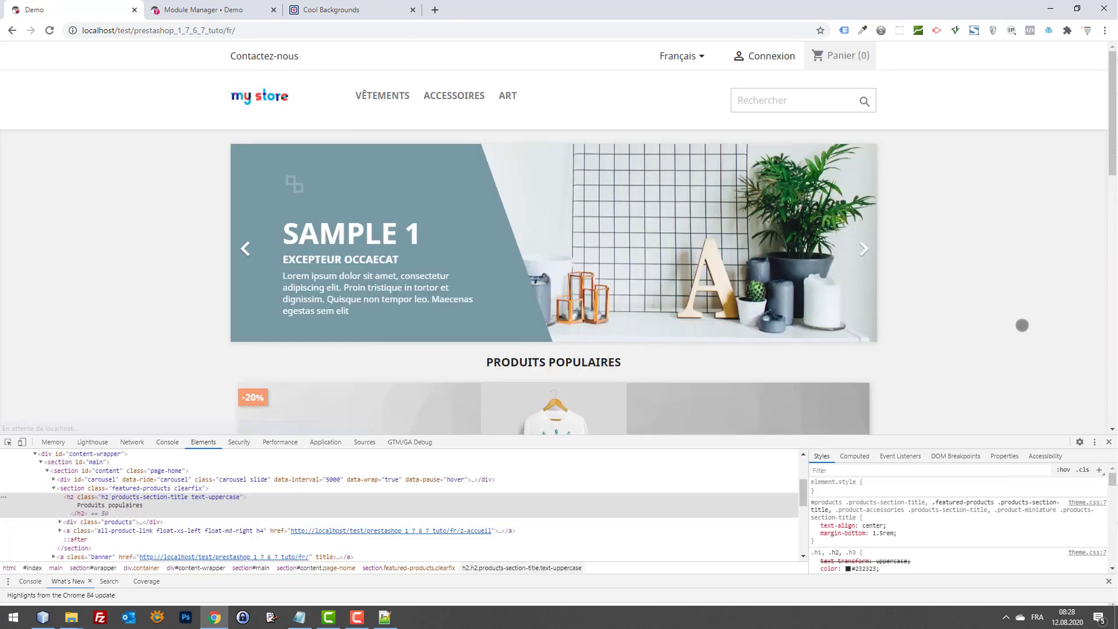
{"action": "scroll", "coordinate": [1016, 314], "scroll_direction": "down", "scroll_amount": 6}
{"action": "scroll", "coordinate": [961, 297], "scroll_direction": "up", "scroll_amount": 2}
{"action": "scroll", "coordinate": [926, 284], "scroll_direction": "up", "scroll_amount": 5}
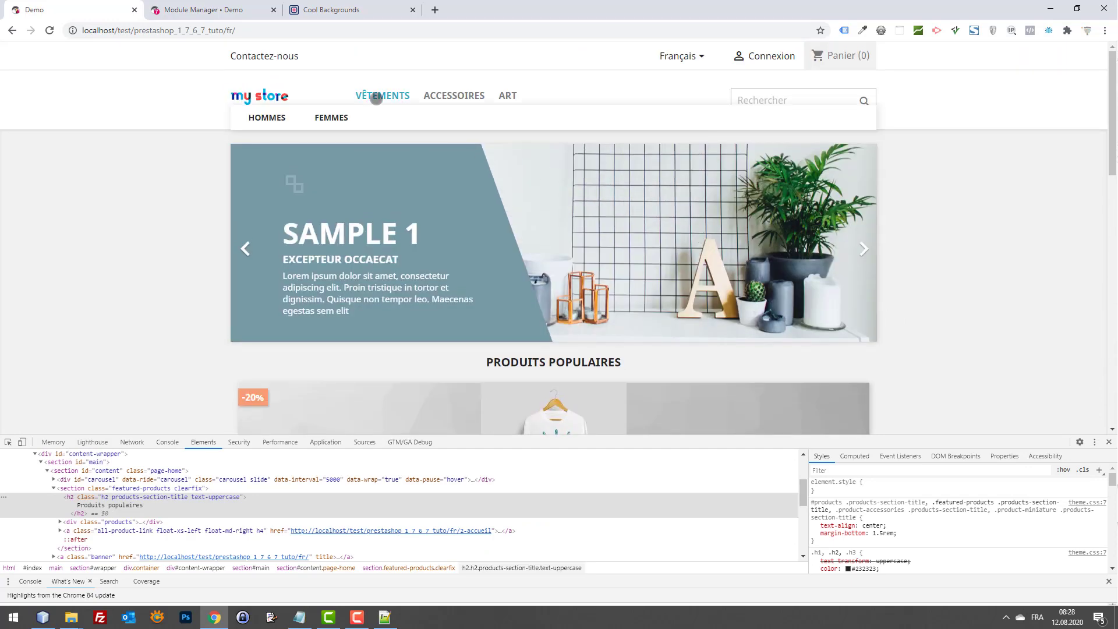
Return to the Vêtements category and check the background around both product cards, including the strip below each one
{"action": "left_click", "coordinate": [373, 98]}
{"action": "scroll", "coordinate": [729, 185], "scroll_direction": "down", "scroll_amount": 5}
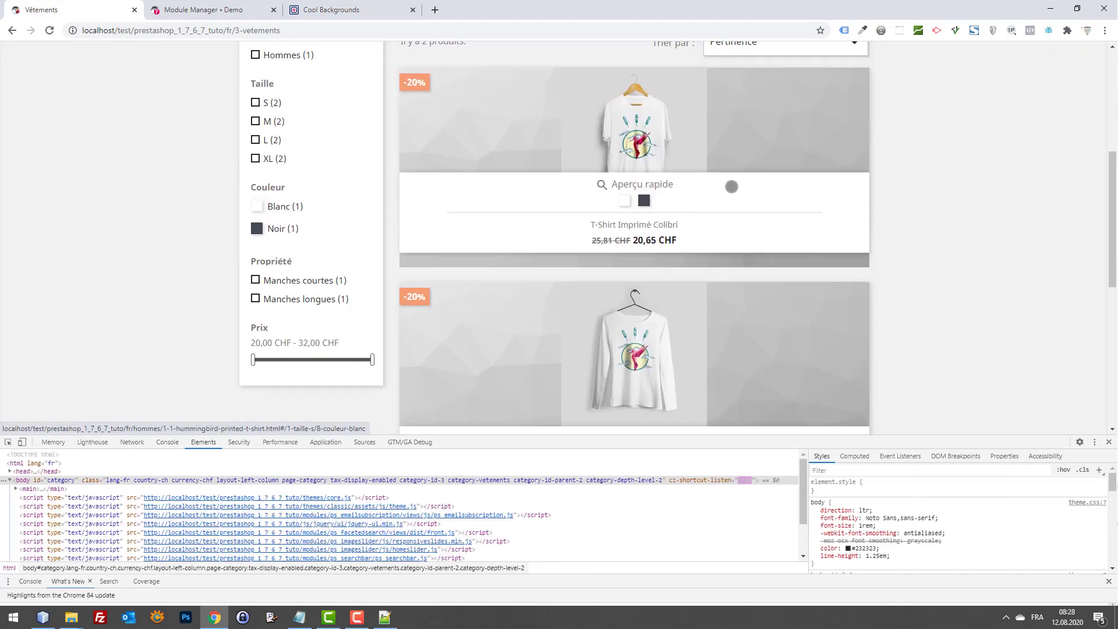
{"action": "scroll", "coordinate": [761, 208], "scroll_direction": "down", "scroll_amount": 2}
{"action": "scroll", "coordinate": [773, 237], "scroll_direction": "down", "scroll_amount": 3}
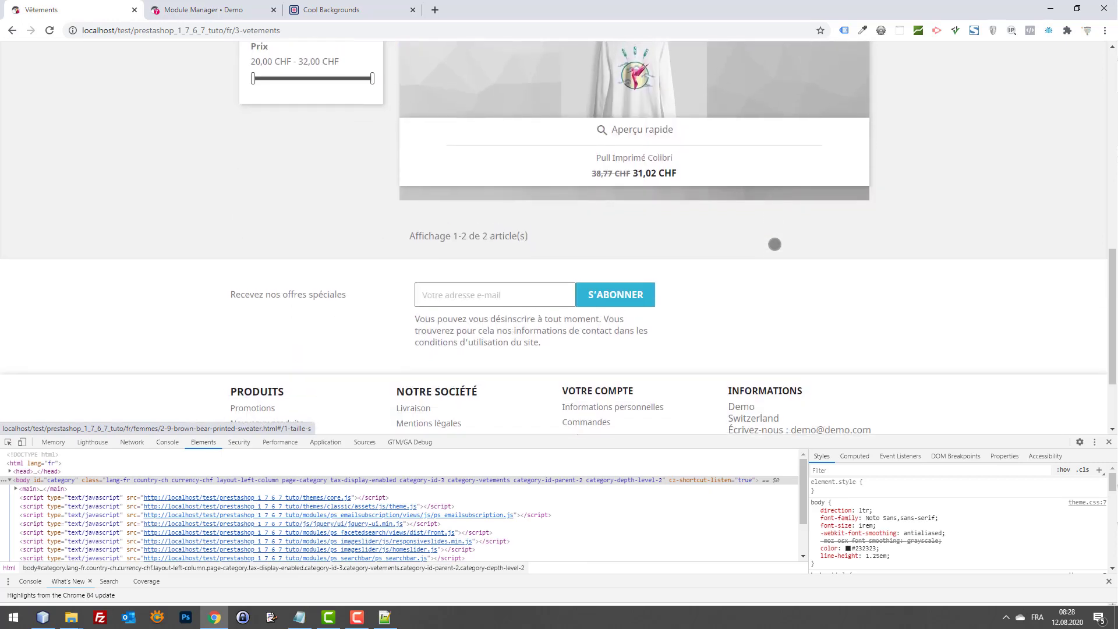
{"action": "scroll", "coordinate": [775, 242], "scroll_direction": "up", "scroll_amount": 7}
{"action": "scroll", "coordinate": [893, 233], "scroll_direction": "down", "scroll_amount": 2}
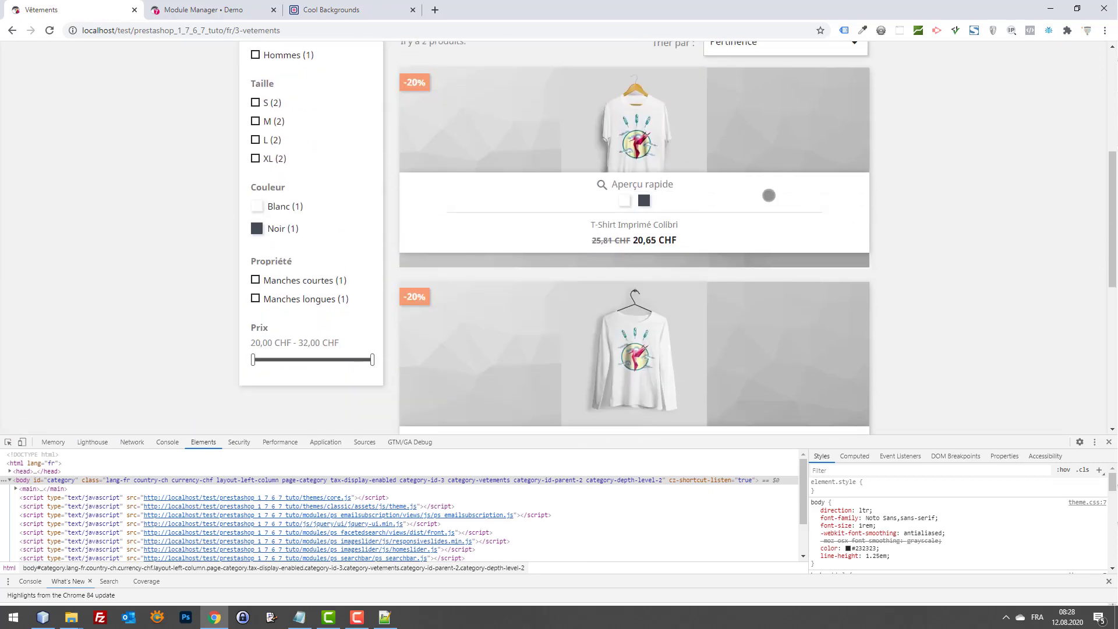
{"action": "scroll", "coordinate": [797, 166], "scroll_direction": "up", "scroll_amount": 2}
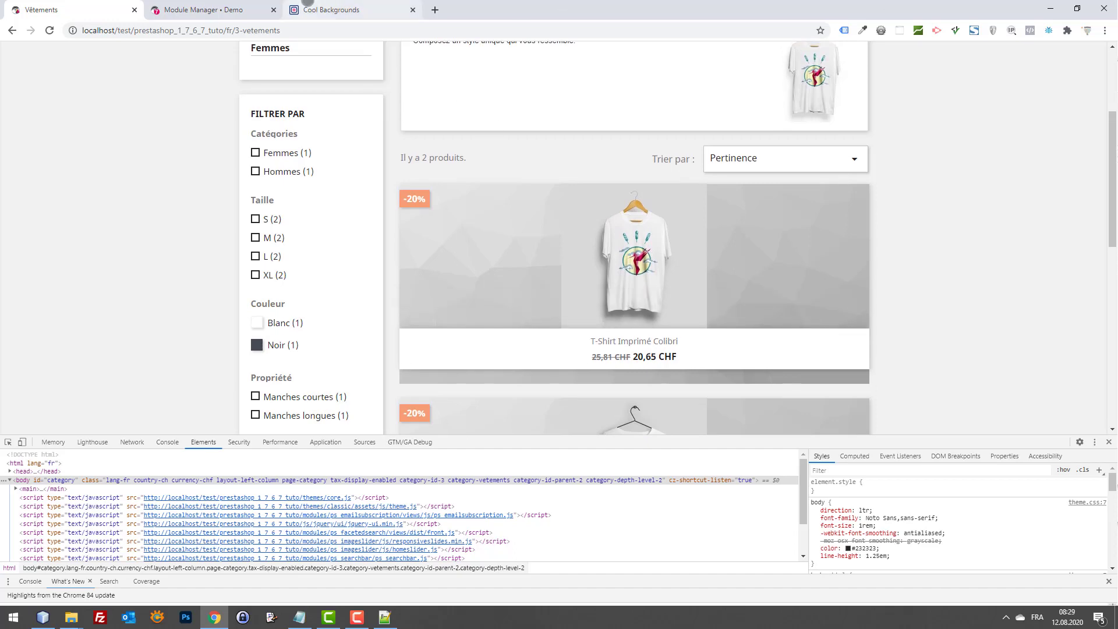
On the Cool Backgrounds site, apply the Tropical Salad palette to the Trianglify image and save it to Bureau as cool-background.png
{"action": "left_click", "coordinate": [335, 9]}
{"action": "left_click", "coordinate": [734, 329]}
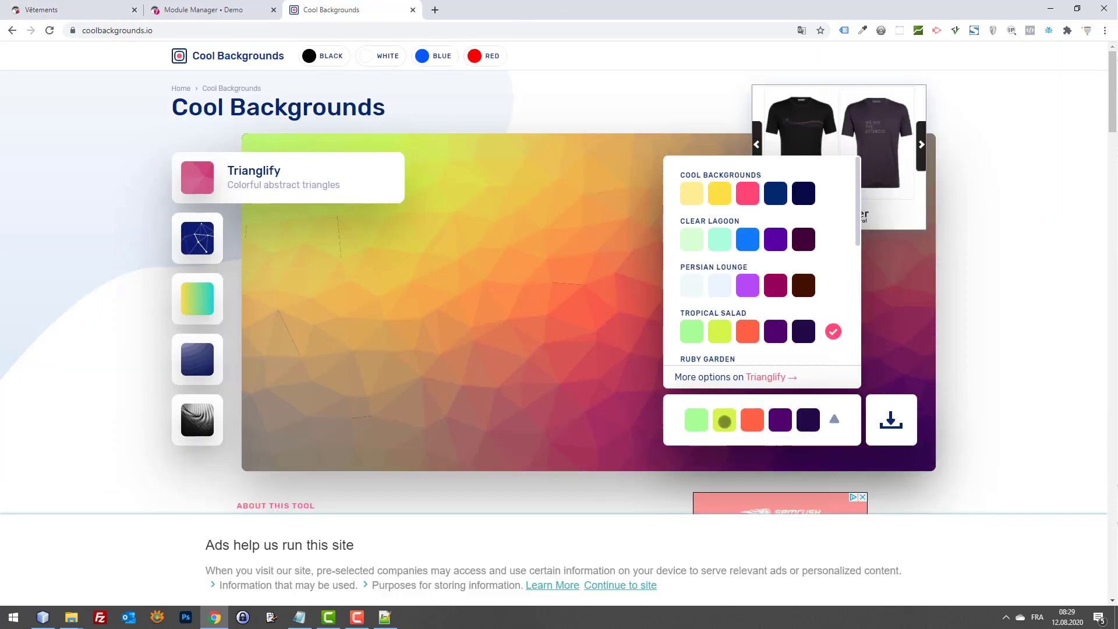
{"action": "left_click", "coordinate": [725, 423]}
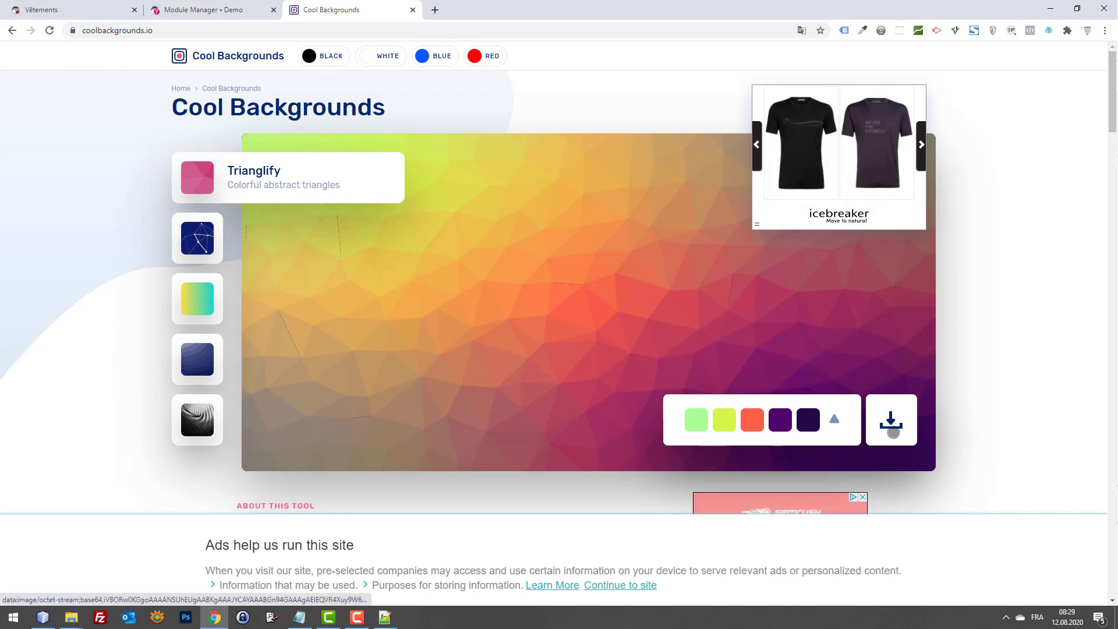
{"action": "left_click", "coordinate": [893, 431]}
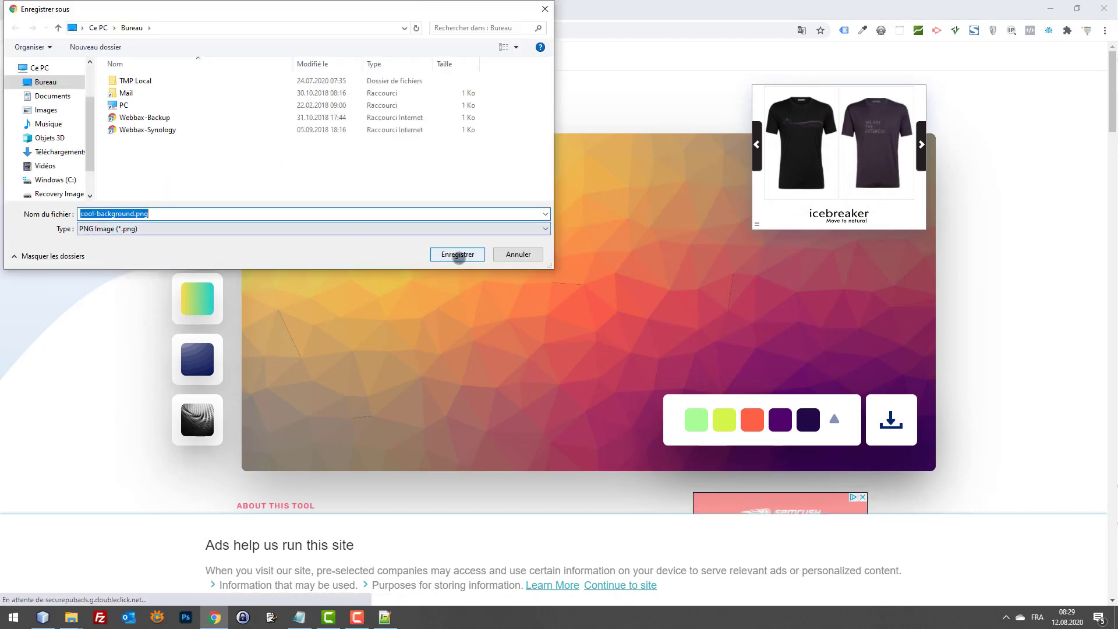
{"action": "left_click", "coordinate": [458, 254]}
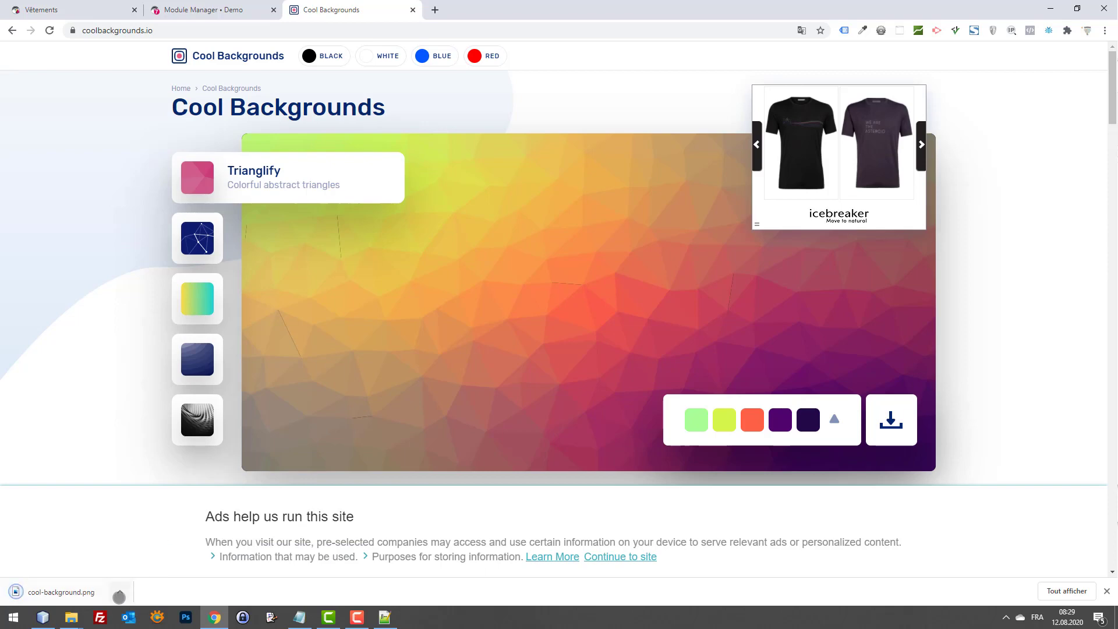
Copy the desktop's cool-background.png into the classic theme's img folder, replacing the existing file
{"action": "left_click", "coordinate": [1051, 9]}
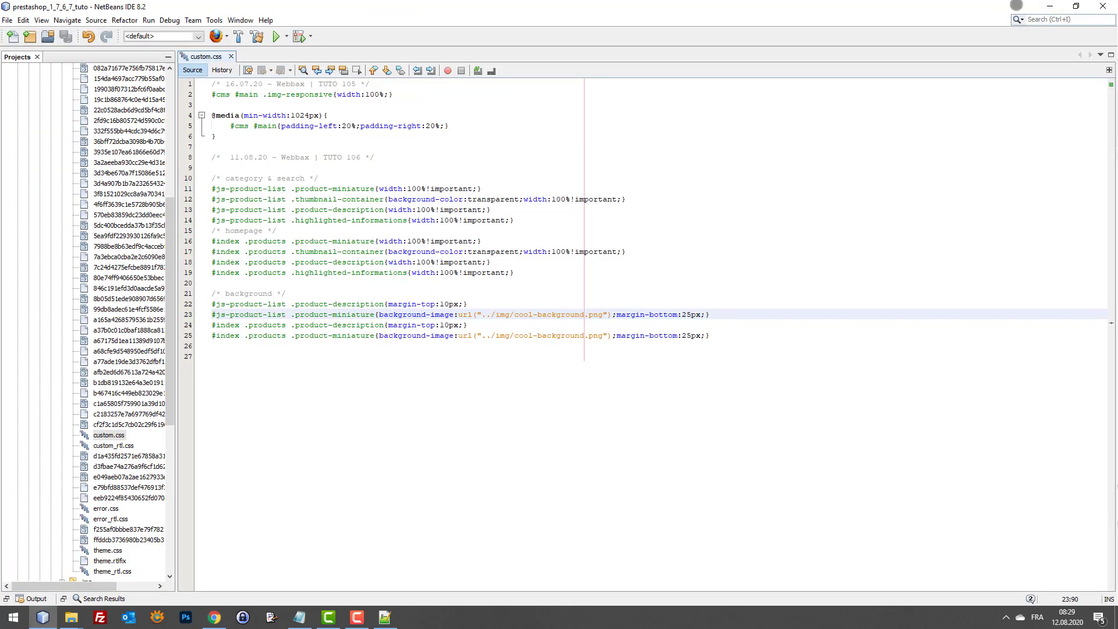
{"action": "left_click", "coordinate": [1051, 6]}
{"action": "left_click", "coordinate": [27, 143]}
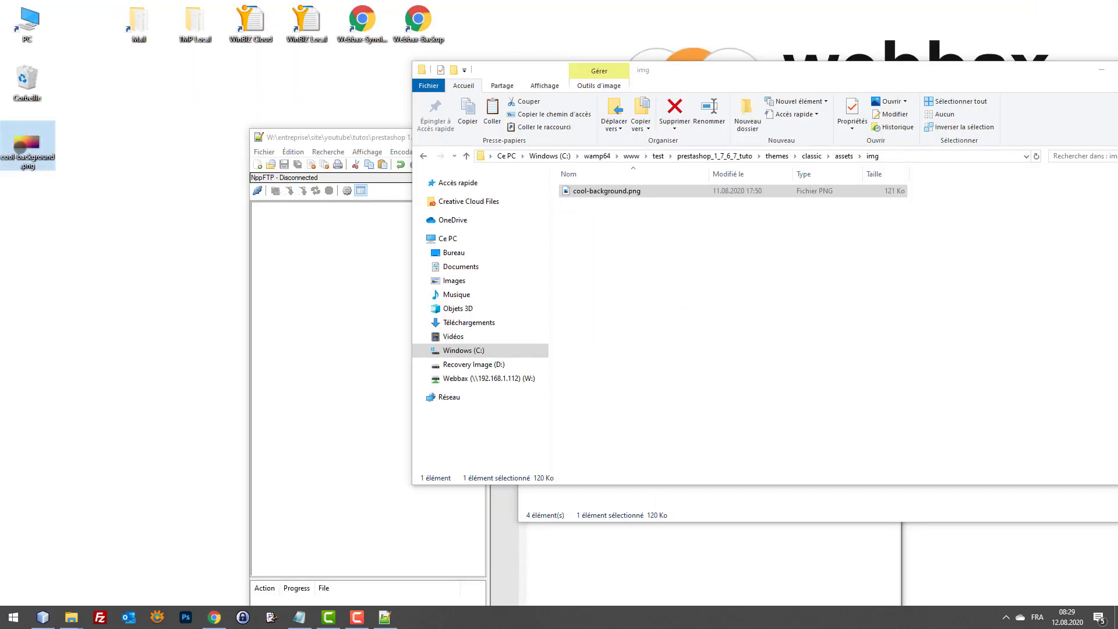
{"action": "left_click", "coordinate": [825, 285]}
{"action": "key", "text": "ctrl+v"}
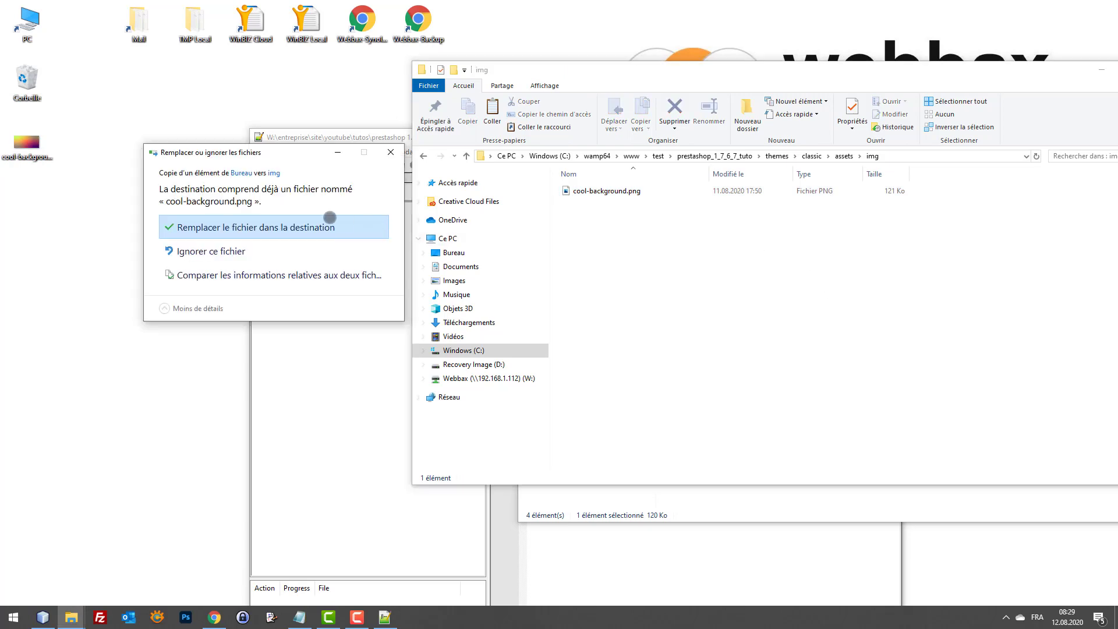
{"action": "left_click", "coordinate": [306, 223]}
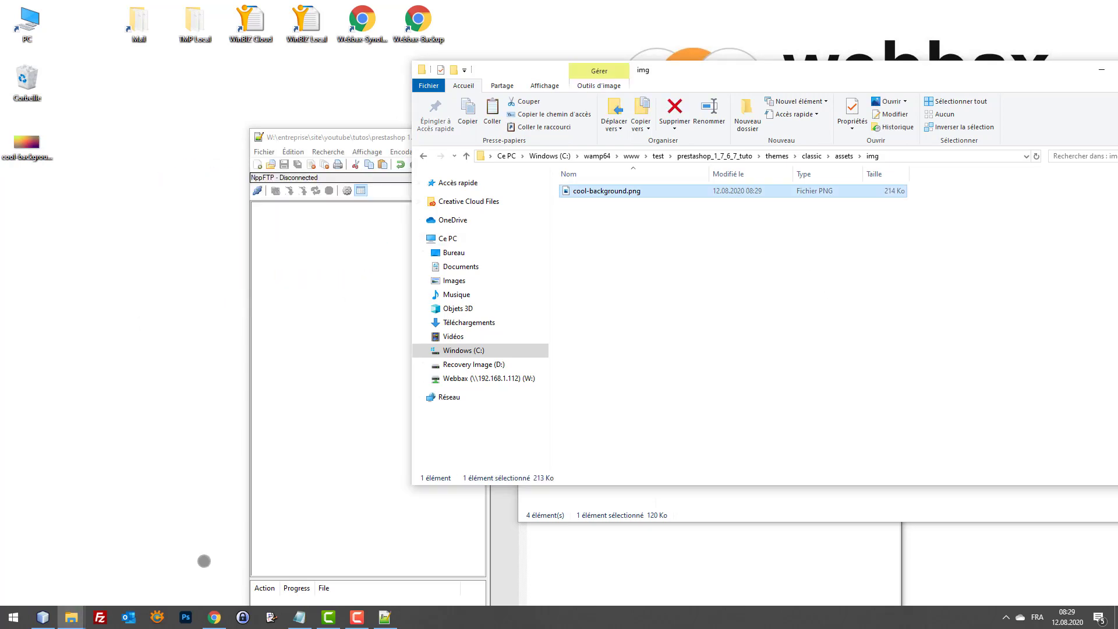
Switch to Chrome, reload the Vêtements page and check the product cards with the new background image
{"action": "left_click", "coordinate": [213, 615]}
{"action": "left_click", "coordinate": [110, 5]}
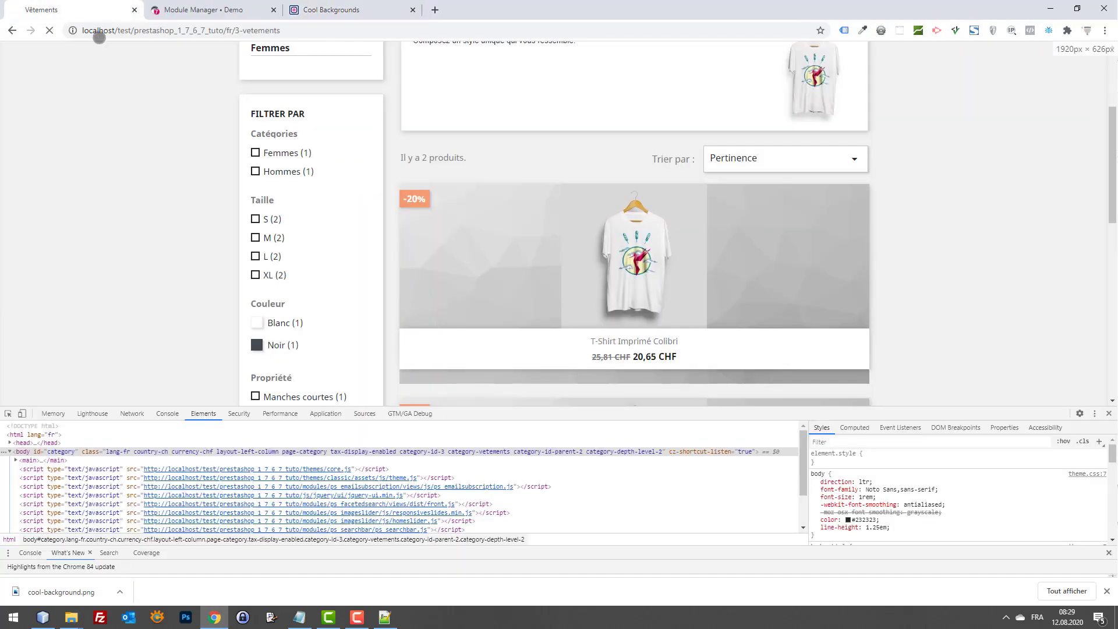
{"action": "key", "text": "F5"}
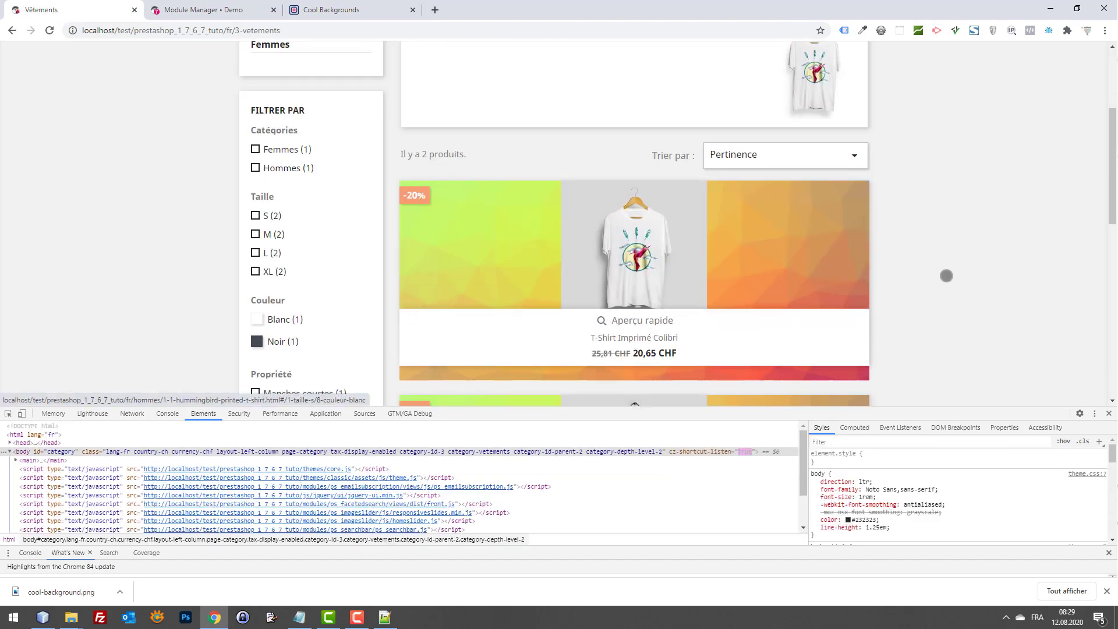
{"action": "scroll", "coordinate": [950, 271], "scroll_direction": "down", "scroll_amount": 5}
{"action": "scroll", "coordinate": [957, 264], "scroll_direction": "up", "scroll_amount": 5}
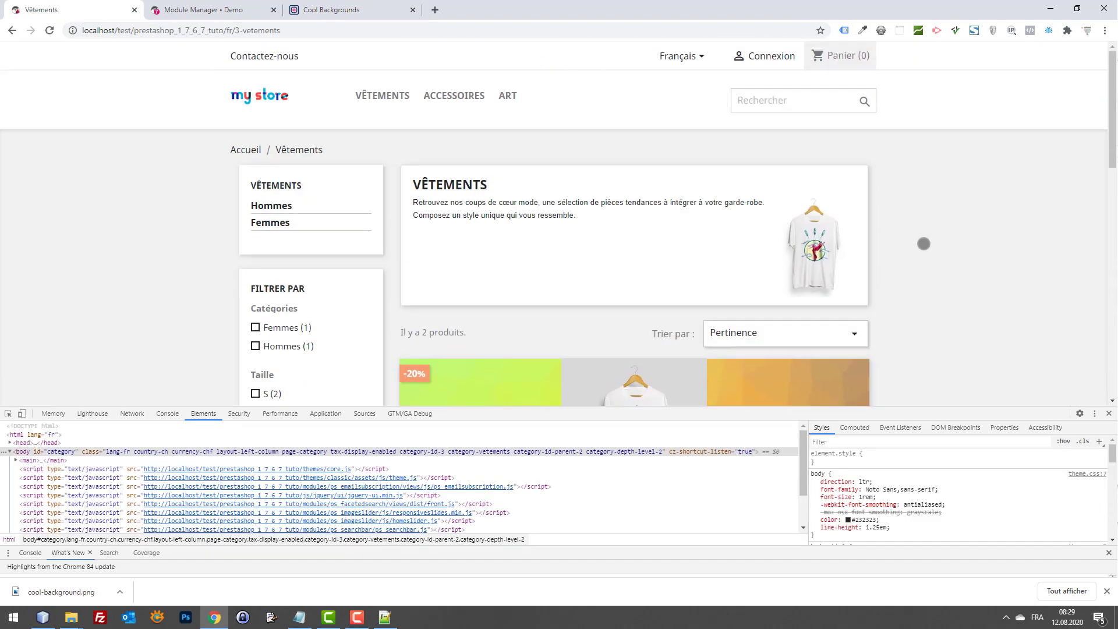
{"action": "scroll", "coordinate": [923, 249], "scroll_direction": "down", "scroll_amount": 3}
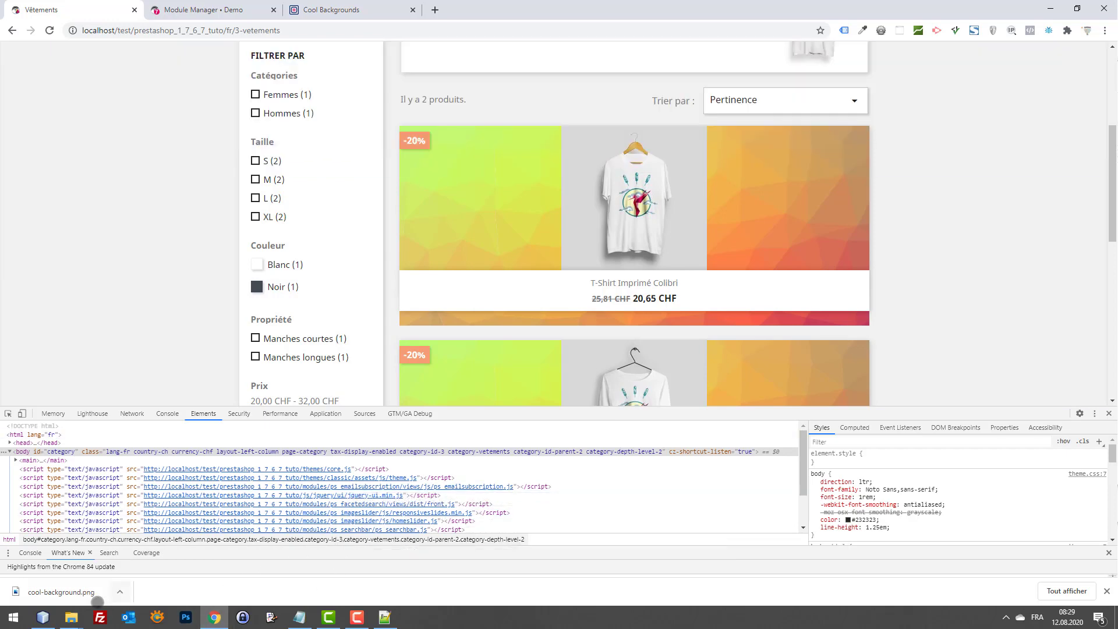
Switch to NetBeans and add padding-top:20px; to the #js-product-list .product-description rule under the background comment in custom.css
{"action": "left_click", "coordinate": [42, 617]}
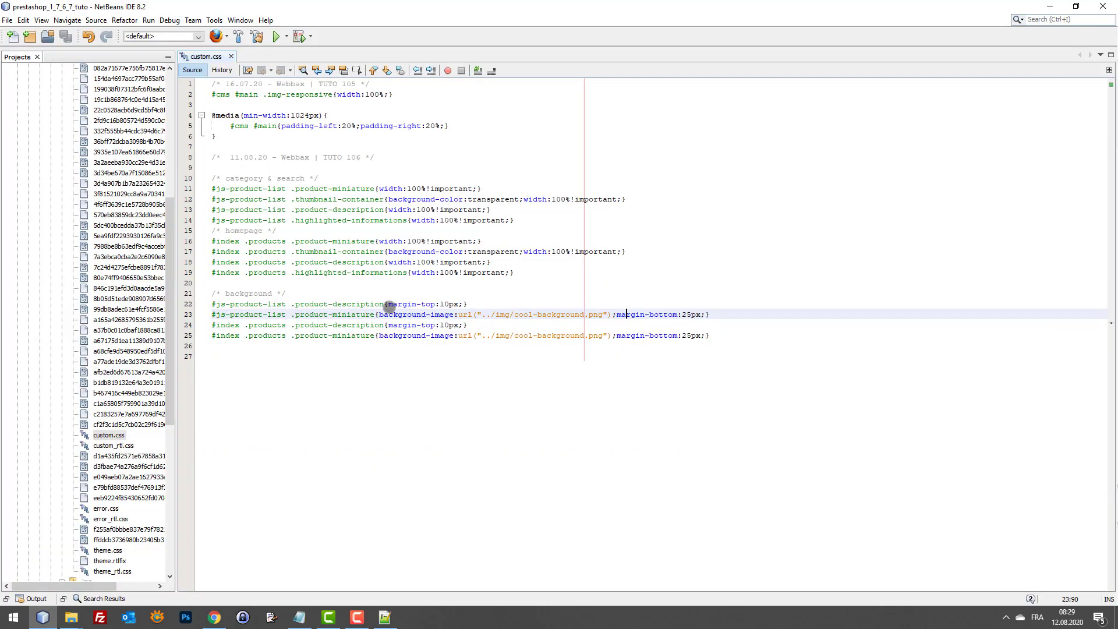
{"action": "left_click", "coordinate": [389, 304]}
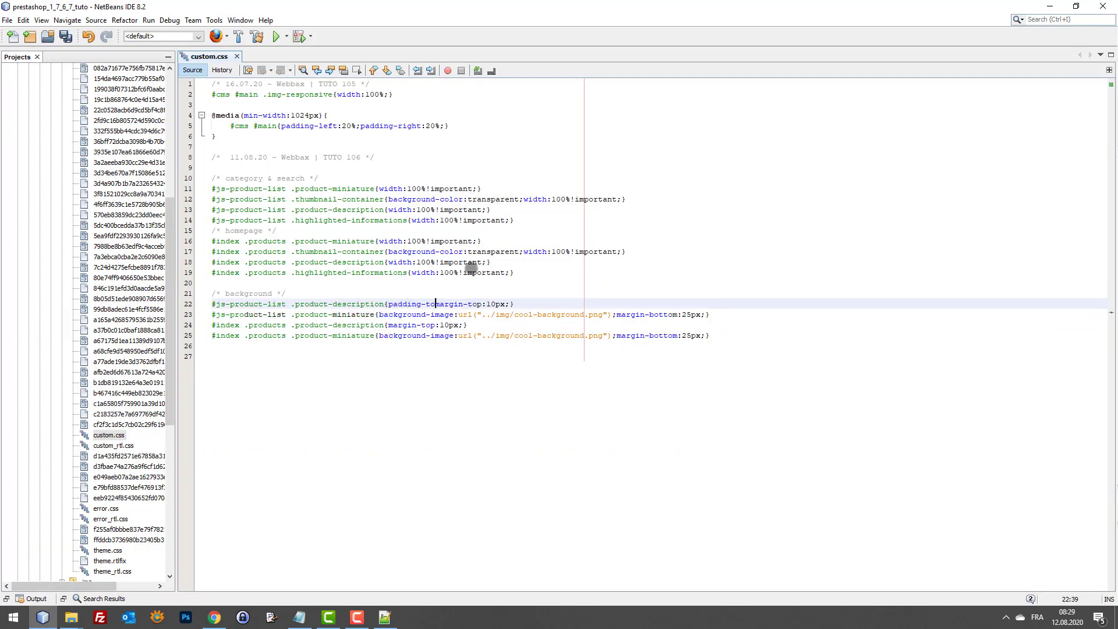
{"action": "type", "text": "padding-top:20px;"}
Reload the Vêtements page in Chrome and inspect the first product card's thumbnail-container div
{"action": "left_click", "coordinate": [215, 617]}
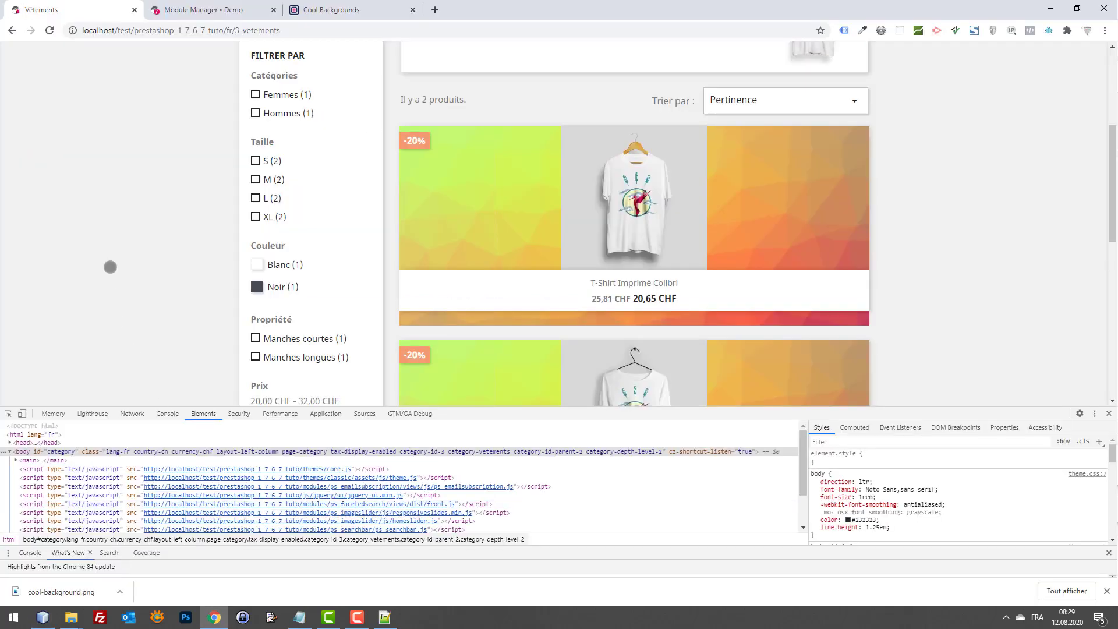
{"action": "key", "text": "F5"}
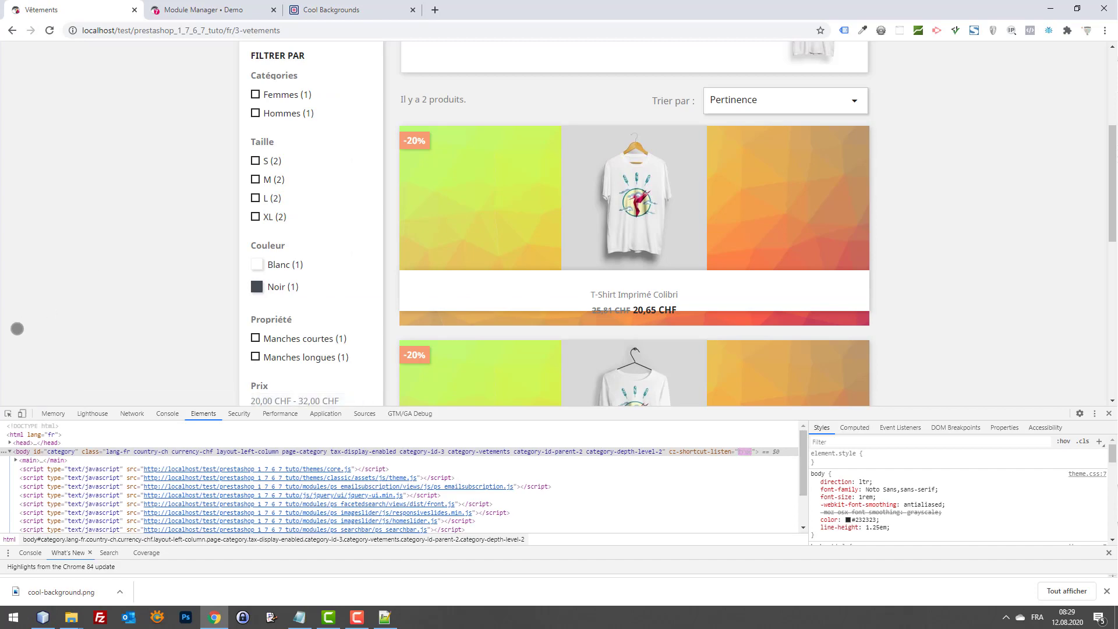
{"action": "left_click", "coordinate": [8, 414]}
{"action": "left_click", "coordinate": [426, 187]}
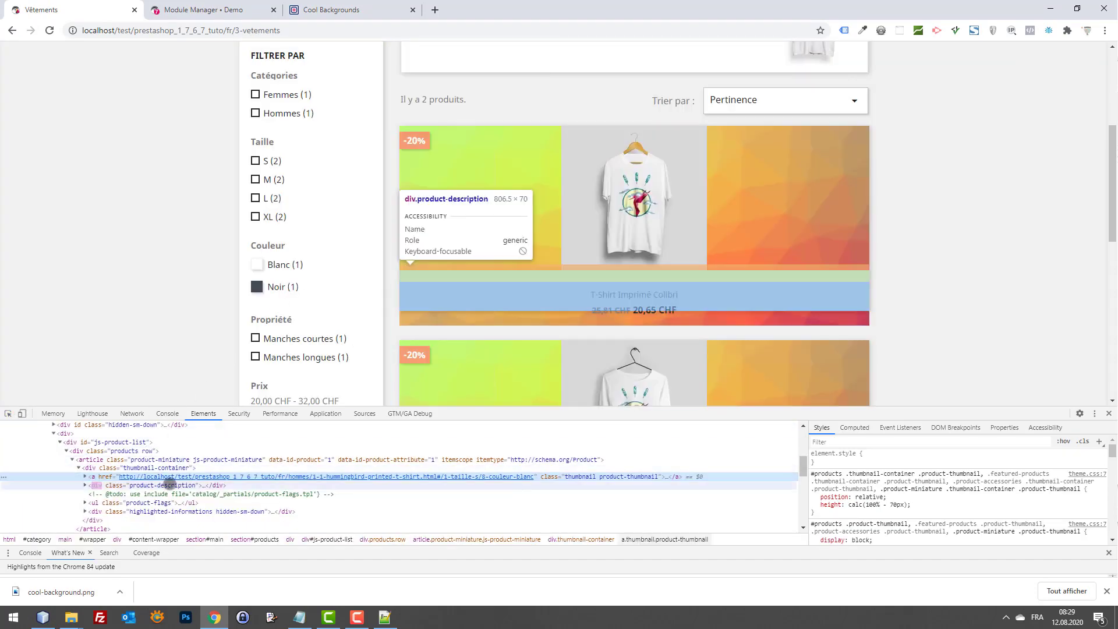
{"action": "left_click", "coordinate": [169, 469]}
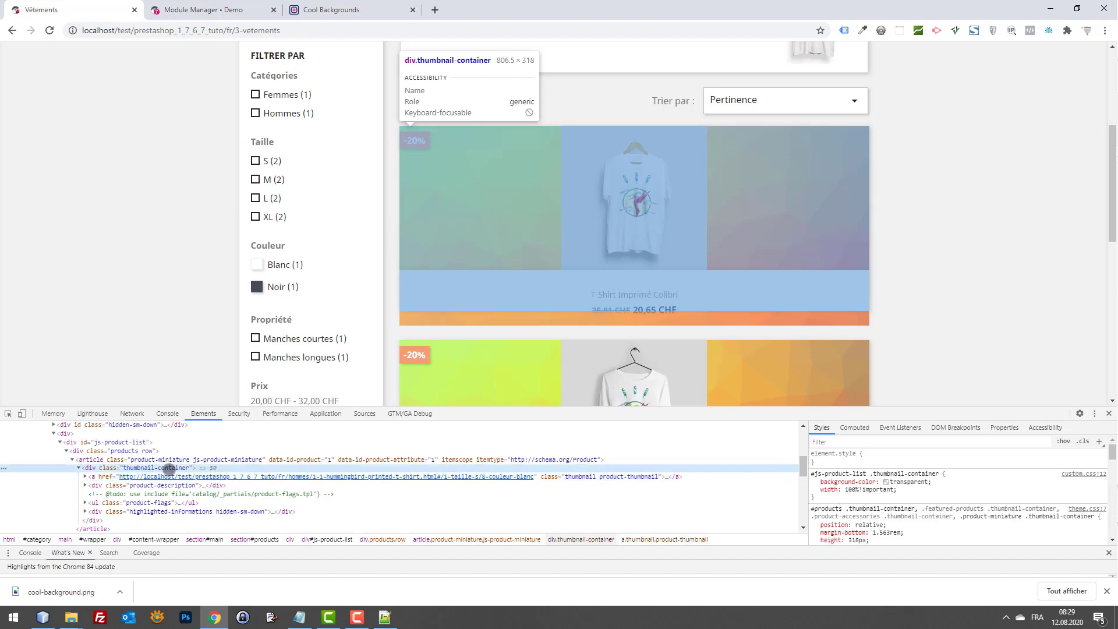
In NetBeans, move margin-top:10px; from the #js-product-list .product-description rule to a new line directly below the background comment
{"action": "left_click", "coordinate": [43, 617]}
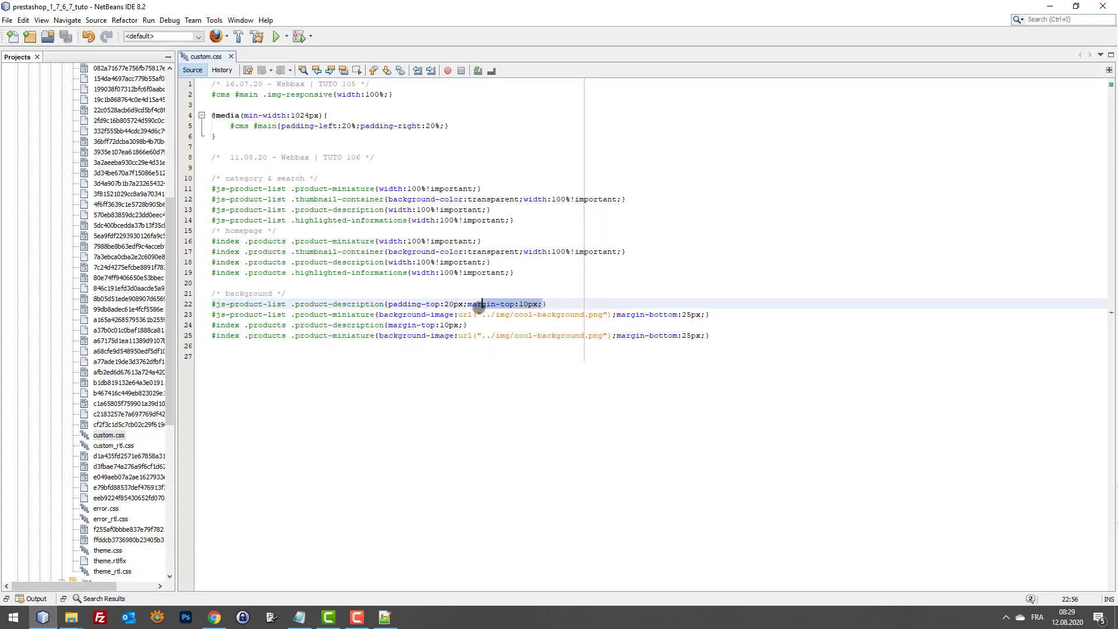
{"action": "left_click_drag", "start_coordinate": [479, 307], "coordinate": [469, 307]}
{"action": "key", "text": "ctrl+c"}
{"action": "key", "text": "Delete"}
{"action": "left_click", "coordinate": [387, 291]}
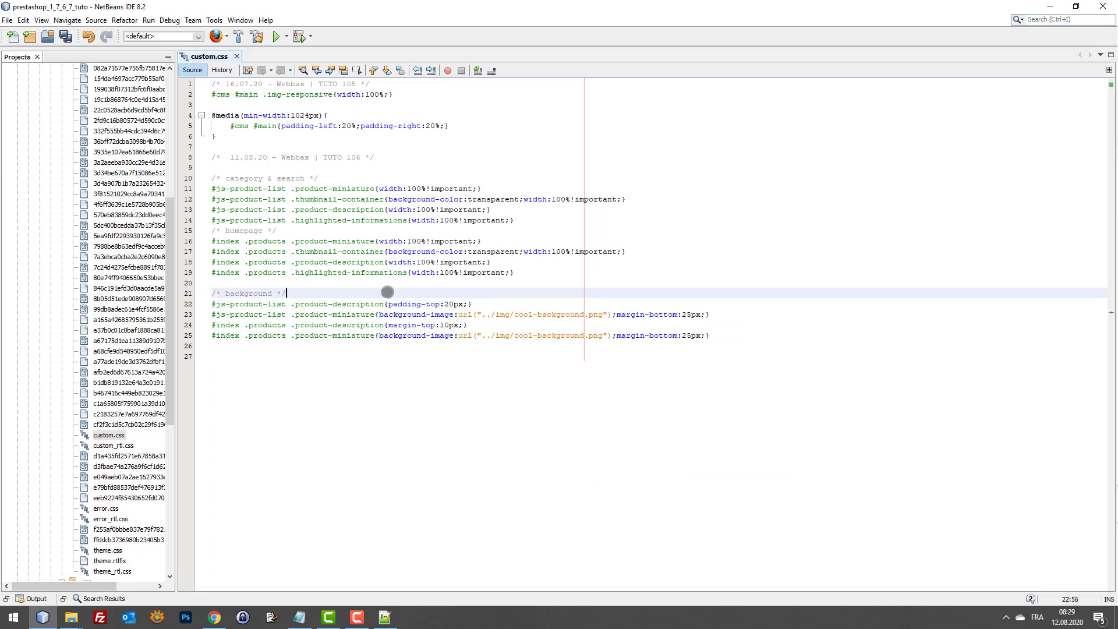
{"action": "key", "text": "Return"}
{"action": "key", "text": "ctrl+v"}
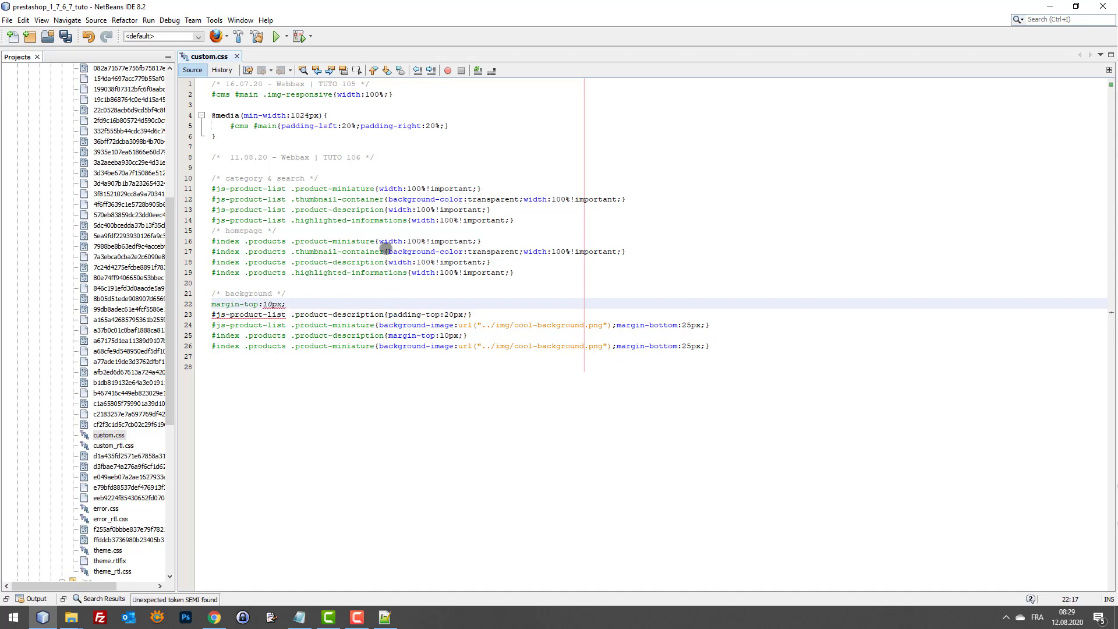
{"action": "left_click_drag", "start_coordinate": [383, 252], "coordinate": [174, 251]}
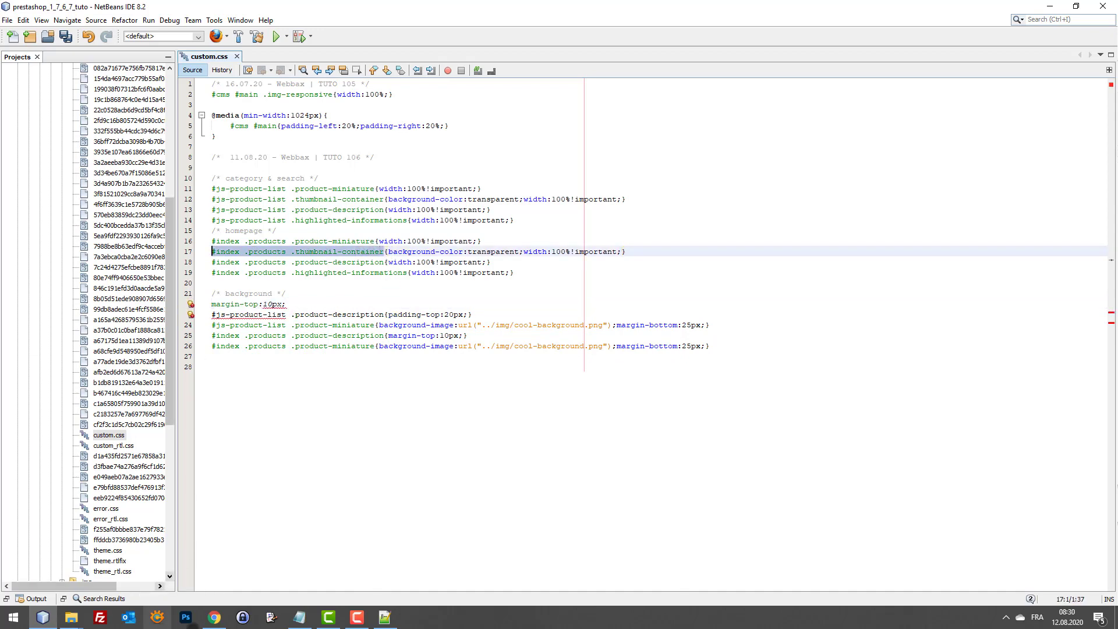
{"action": "left_click", "coordinate": [215, 617]}
{"action": "left_click", "coordinate": [220, 619]}
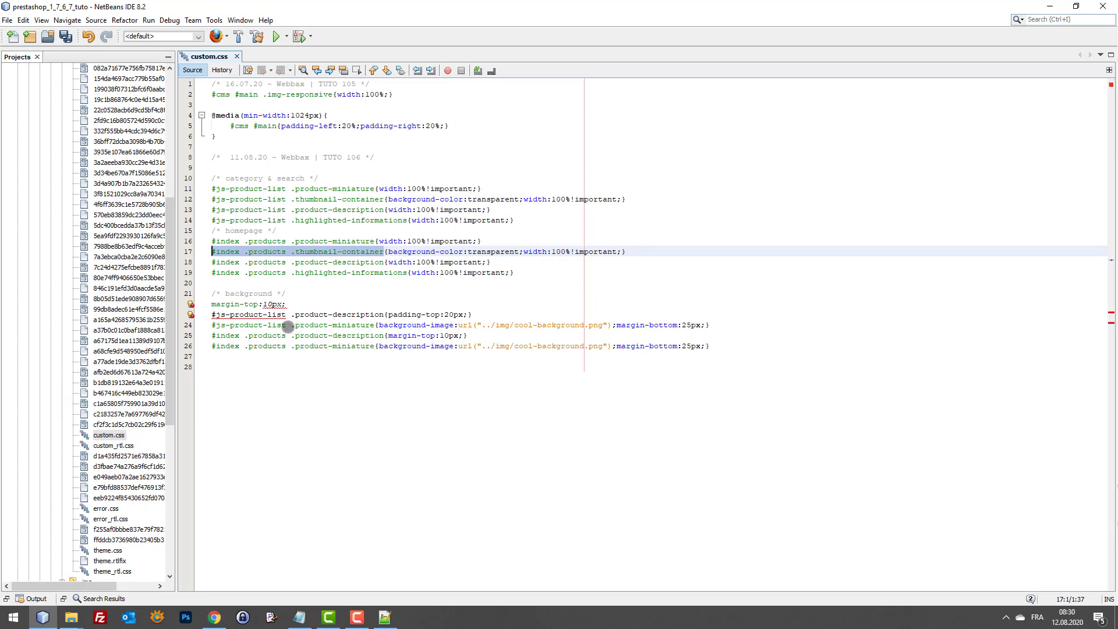
Replace the margin-top line under the background comment with #js-product-list .thumbnail-container{padding-top:10px;}, save, and check the reloaded Vêtements page in Chrome
{"action": "left_click_drag", "start_coordinate": [289, 326], "coordinate": [193, 326]}
{"action": "key", "text": "ctrl+c"}
{"action": "left_click_drag", "start_coordinate": [286, 304], "coordinate": [242, 300]}
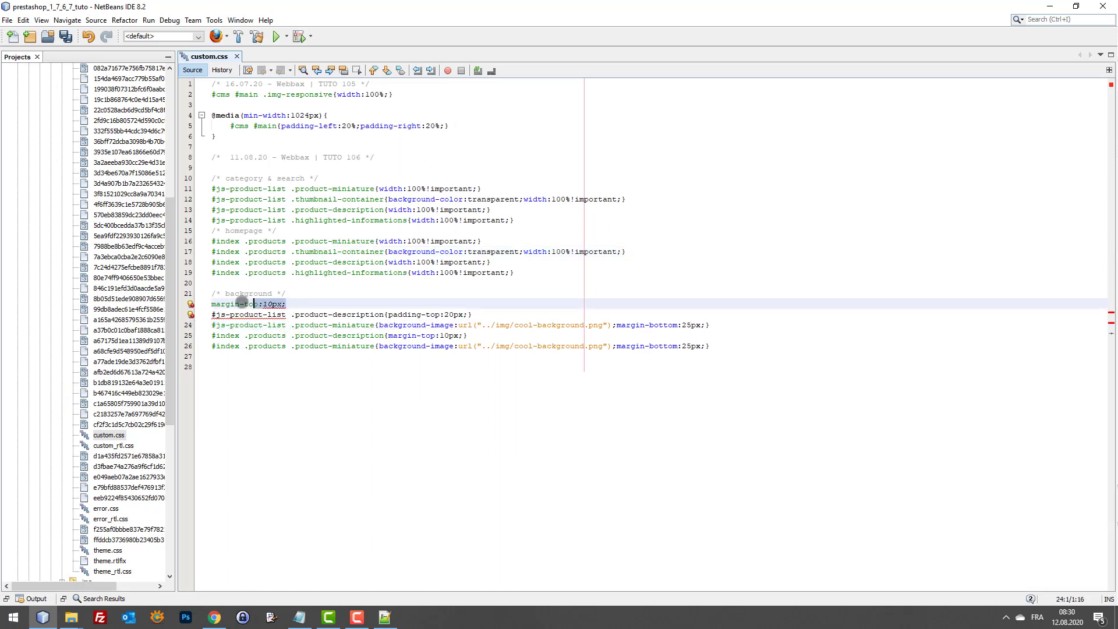
{"action": "key", "text": "ctrl+v"}
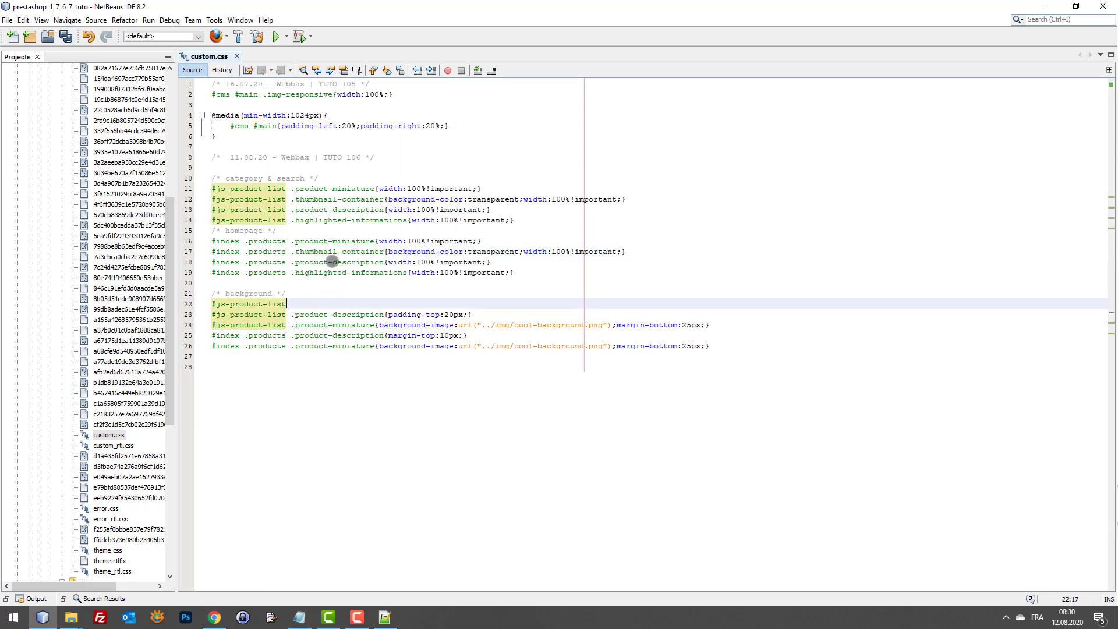
{"action": "left_click", "coordinate": [292, 252]}
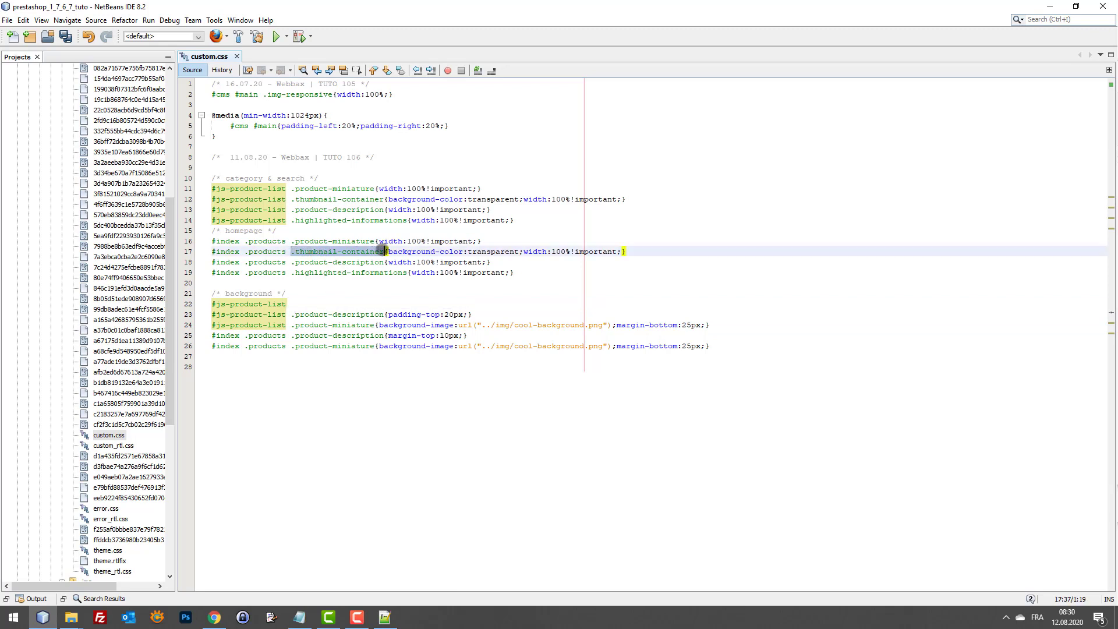
{"action": "left_click", "coordinate": [297, 304]}
{"action": "type", "text": ".thumbnail-container"}
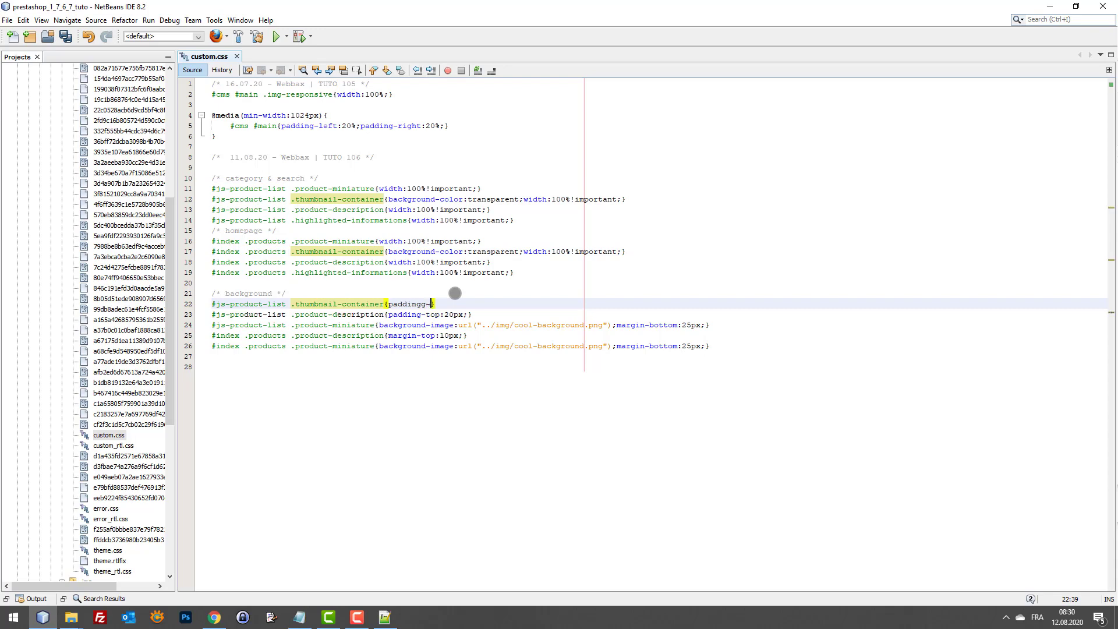
{"action": "type", "text": "{padding-top:10px;"}
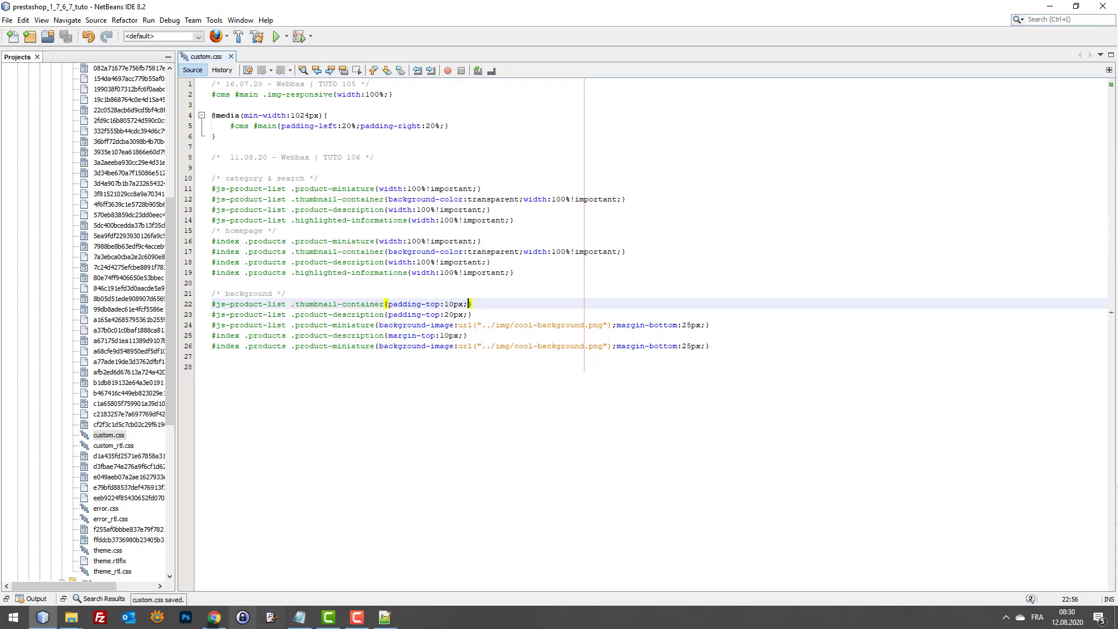
{"action": "left_click", "coordinate": [214, 617]}
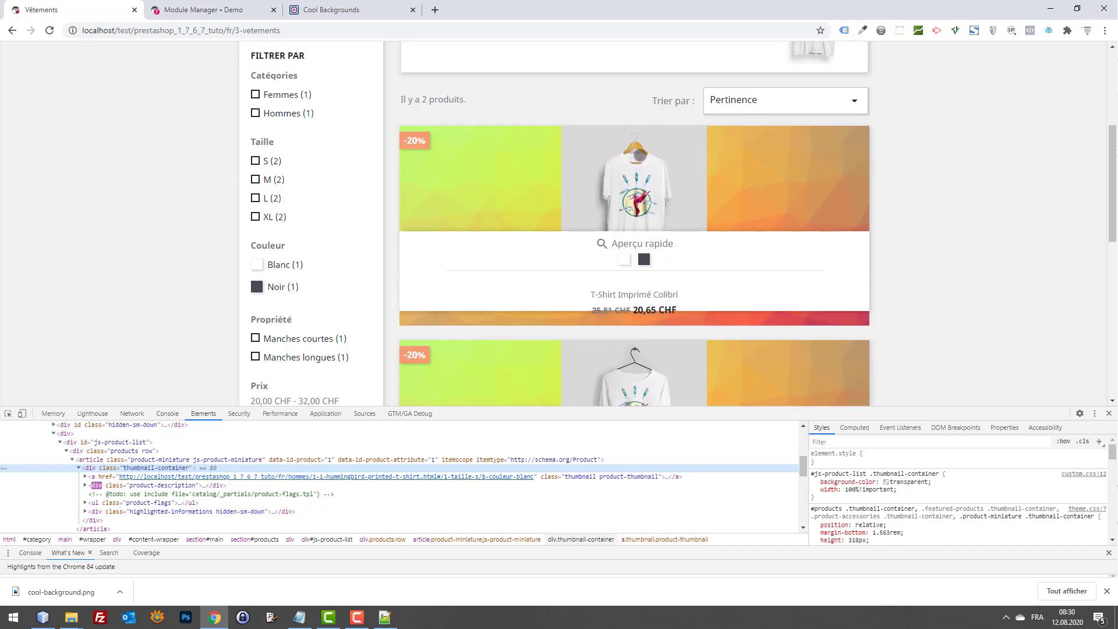
{"action": "key", "text": "F5"}
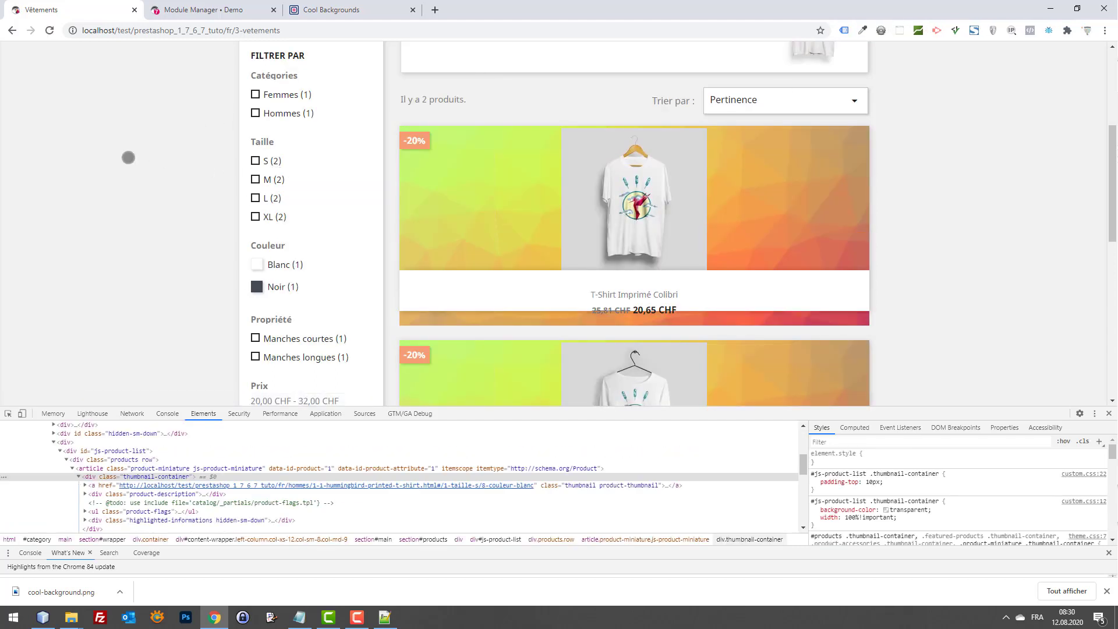
In NetBeans, delete the #js-product-list .product-description rule under the background comment, save, and check the product cards in Chrome
{"action": "left_click", "coordinate": [43, 618]}
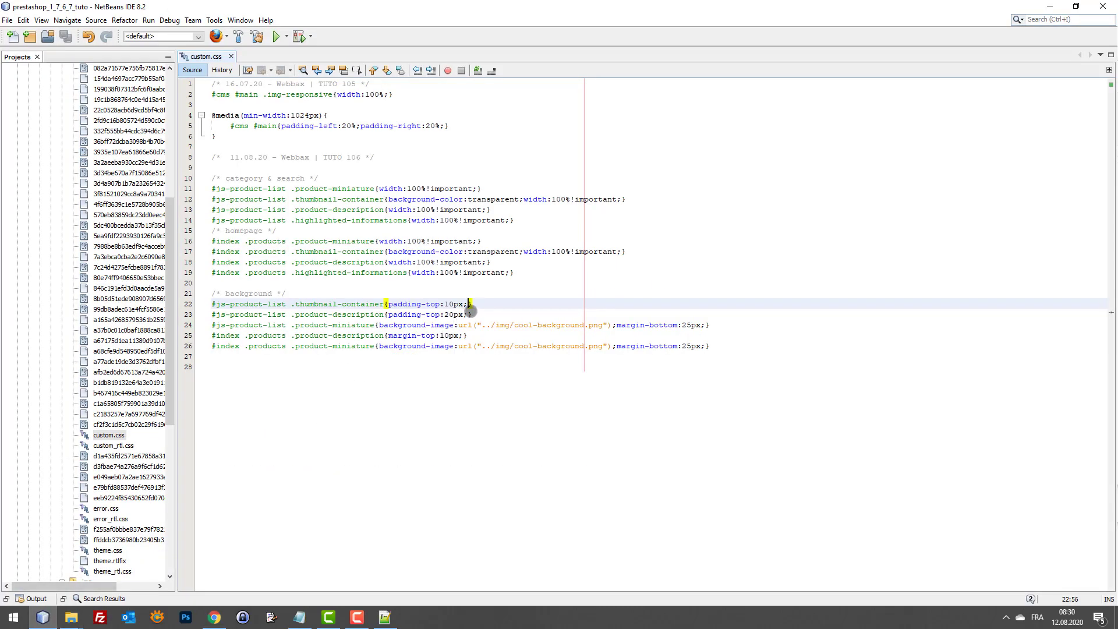
{"action": "left_click_drag", "start_coordinate": [475, 314], "coordinate": [136, 311]}
{"action": "key", "text": "BackSpace"}
{"action": "key", "text": "BackSpace"}
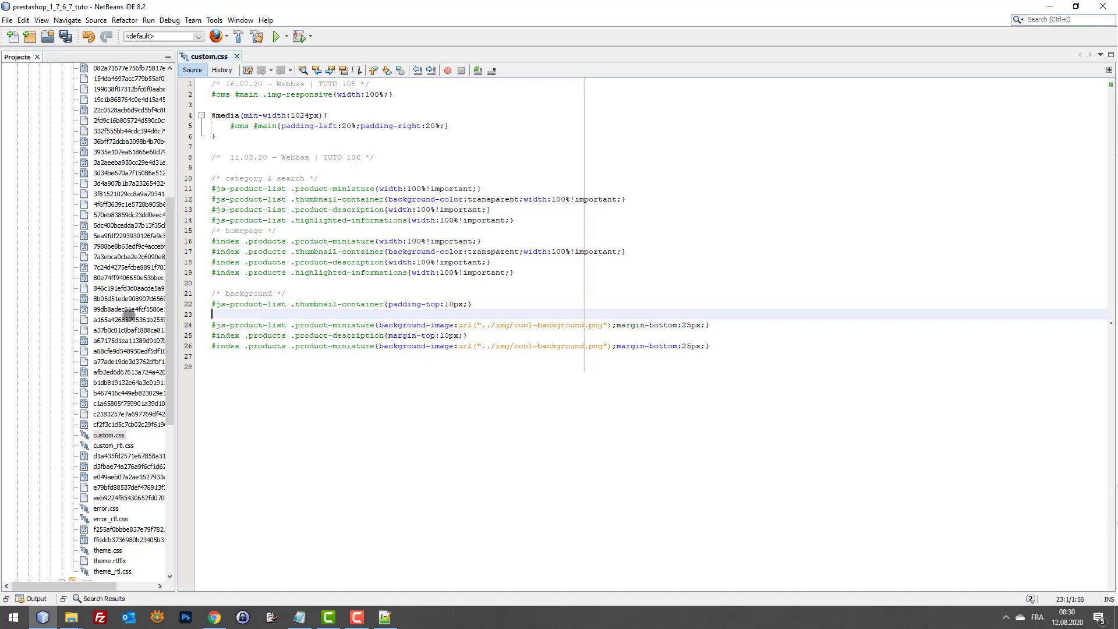
{"action": "key", "text": "ctrl+s"}
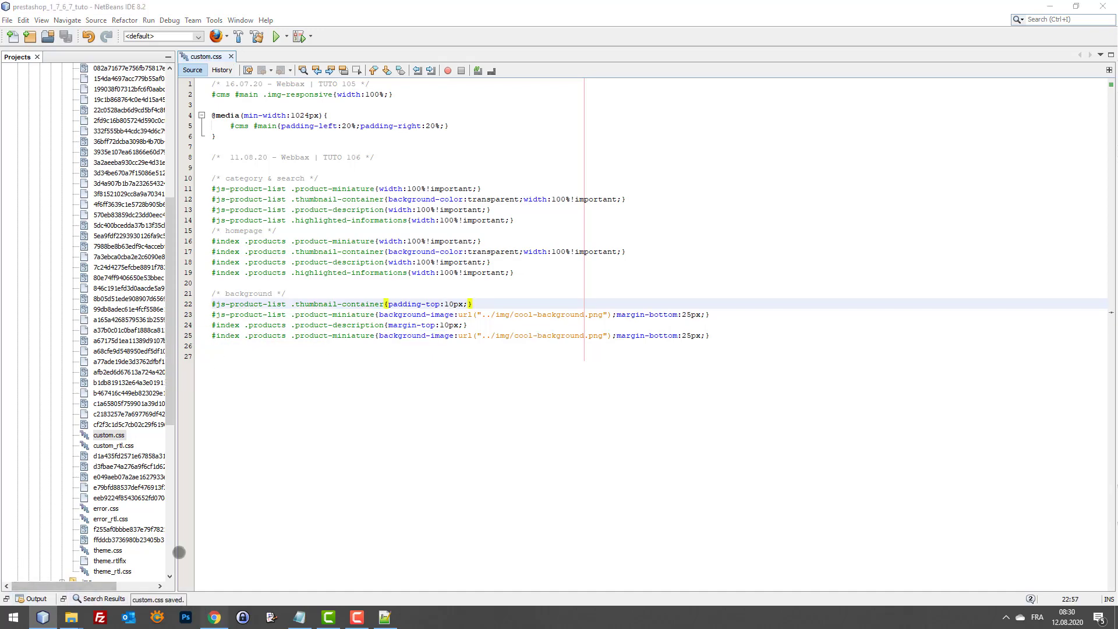
{"action": "left_click", "coordinate": [222, 613]}
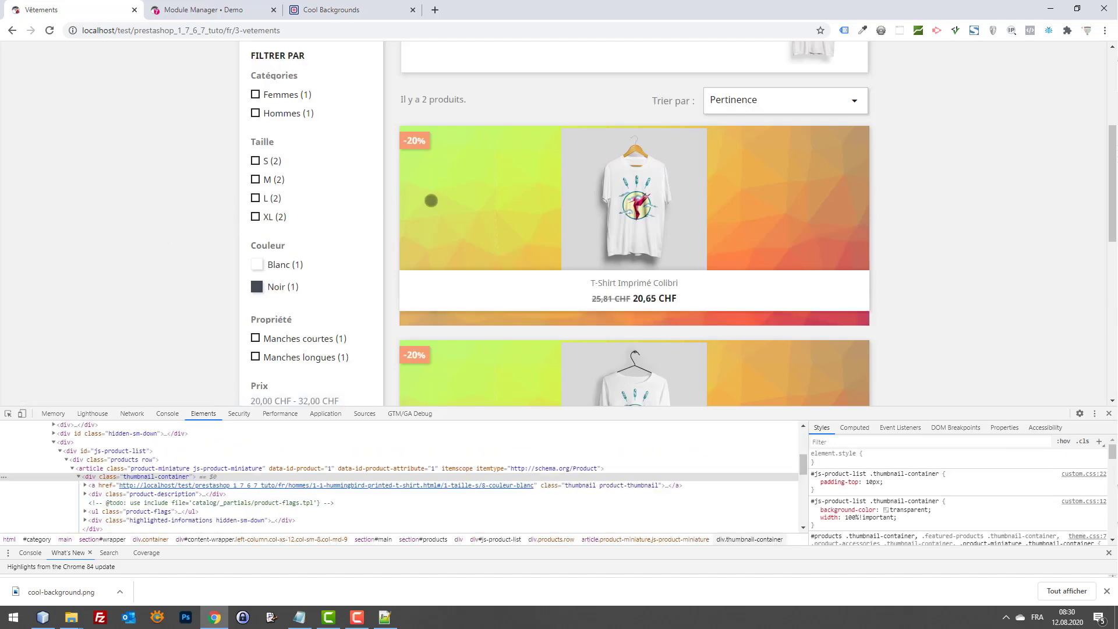
{"action": "mouse_move", "coordinate": [730, 149]}
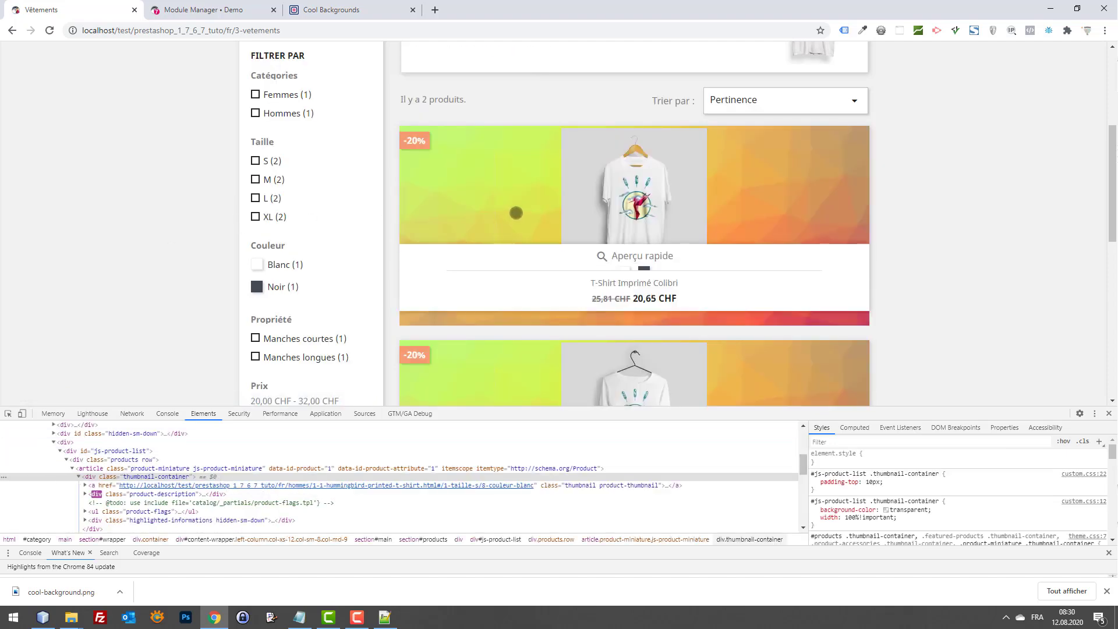
{"action": "scroll", "coordinate": [516, 212], "scroll_direction": "down", "scroll_amount": 3}
In NetBeans, set the background section's .thumbnail-container padding-top to 30px, then check both product cards on the Vêtements page in Chrome
{"action": "left_click", "coordinate": [42, 616]}
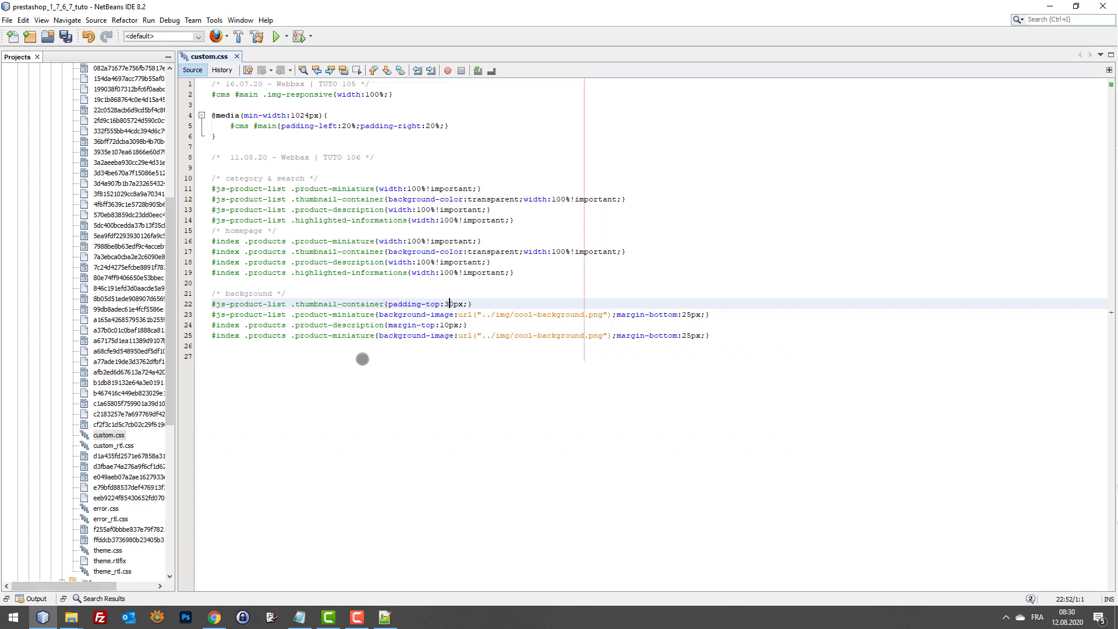
{"action": "left_click", "coordinate": [214, 617]}
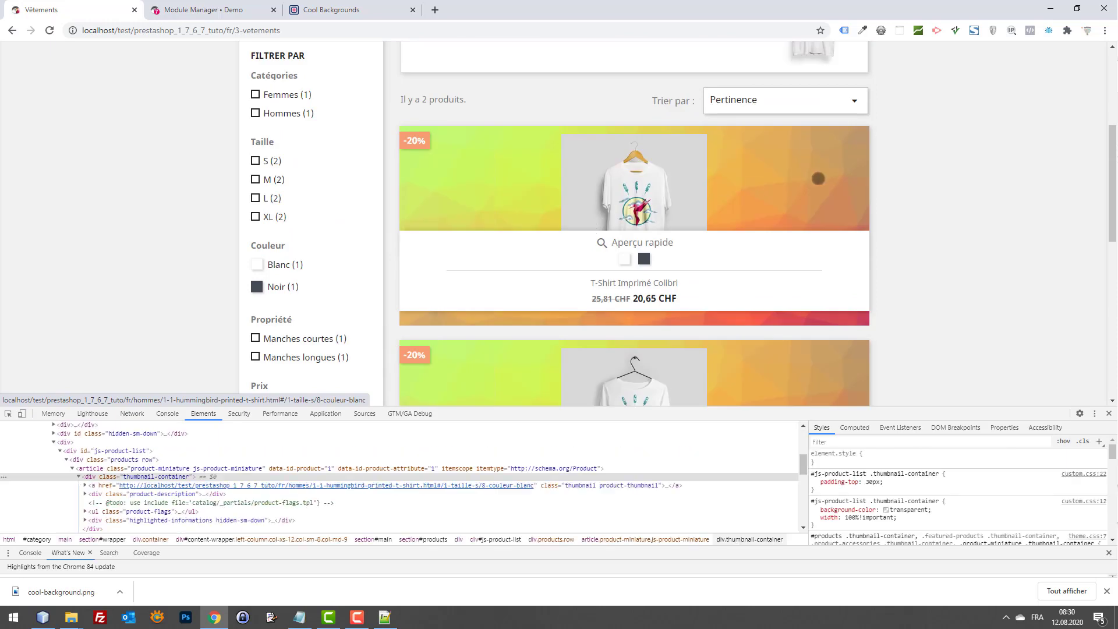
{"action": "scroll", "coordinate": [693, 251], "scroll_direction": "down", "scroll_amount": 3}
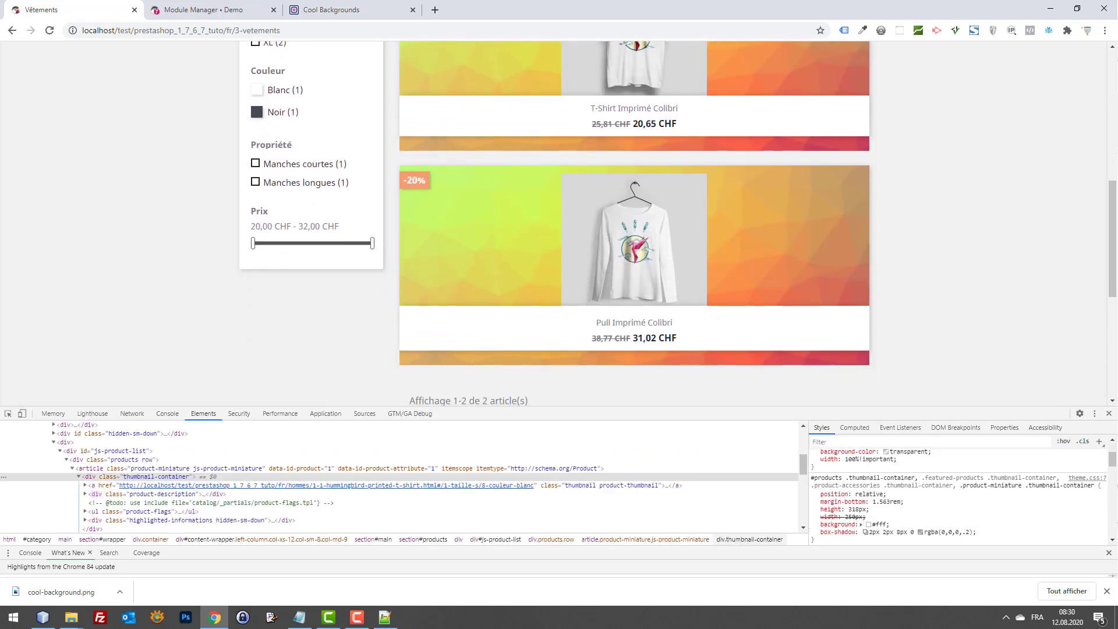
{"action": "scroll", "coordinate": [1070, 101], "scroll_direction": "up", "scroll_amount": 3}
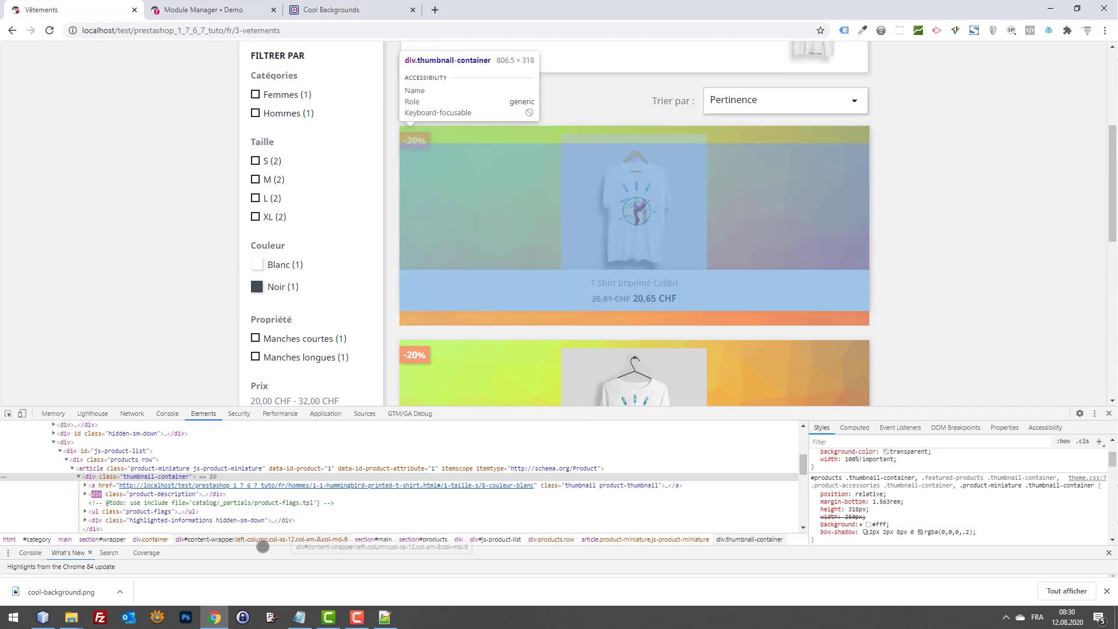
In NetBeans, undo the recent padding edits, remove the .thumbnail-container rule under the background comment, and save custom.css
{"action": "left_click", "coordinate": [42, 617]}
{"action": "key", "text": "ctrl+z"}
{"action": "key", "text": "ctrl+z"}
{"action": "key", "text": "ctrl+z"}
{"action": "key", "text": "ctrl+z"}
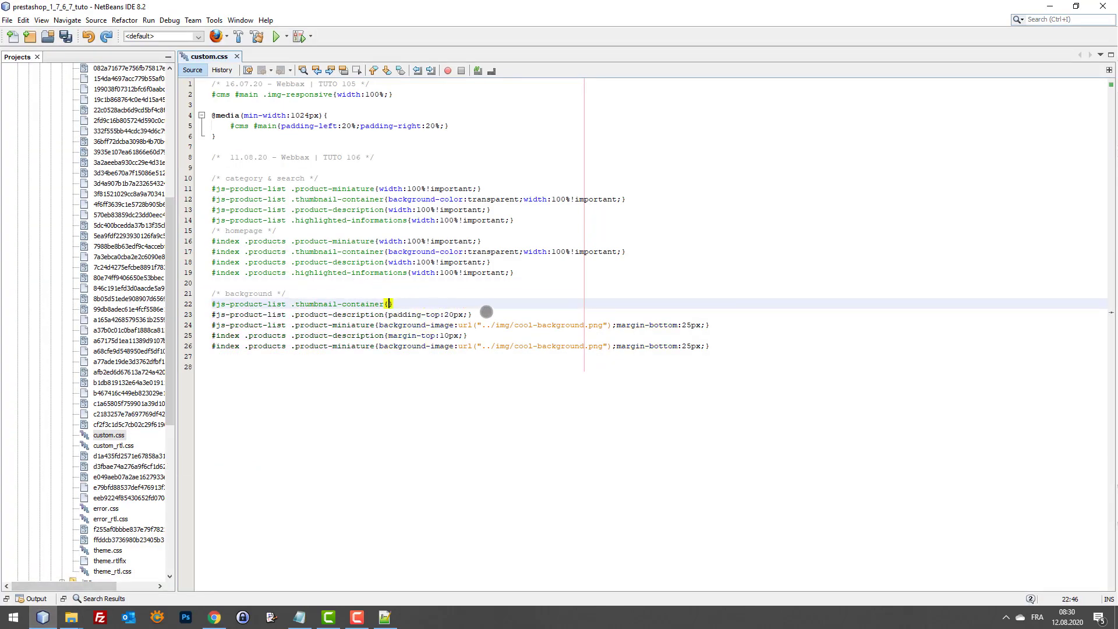
{"action": "key", "text": "BackSpace"}
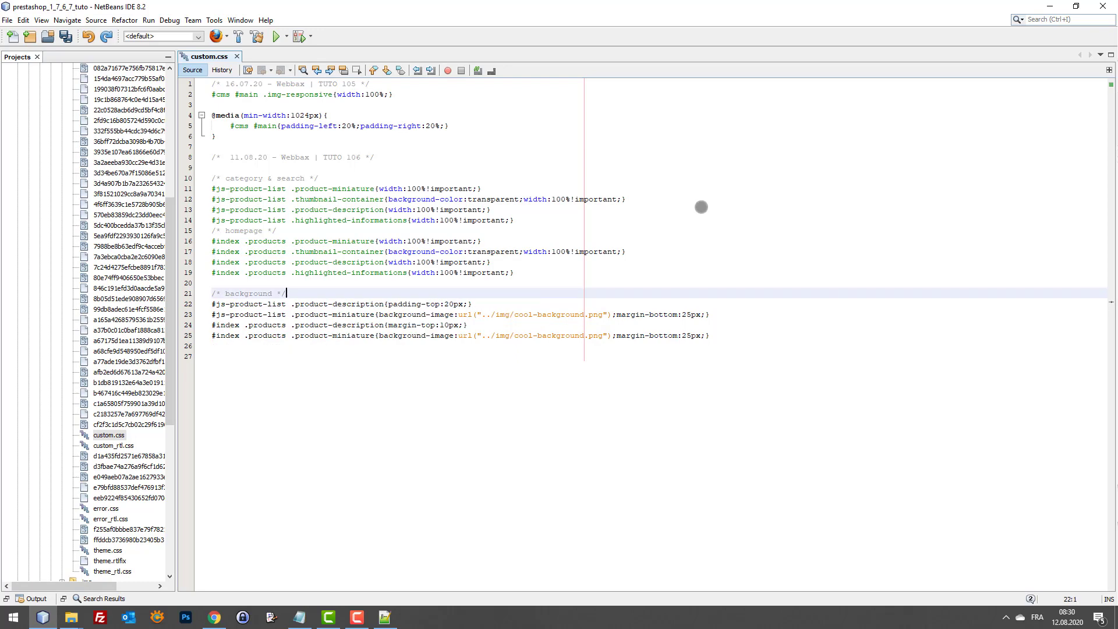
{"action": "key", "text": "ctrl+s"}
In File Explorer, copy cool-background.png from folder 106 over the one in the classic theme's assets img folder, then reload the Vêtements page
{"action": "left_click", "coordinate": [1050, 6]}
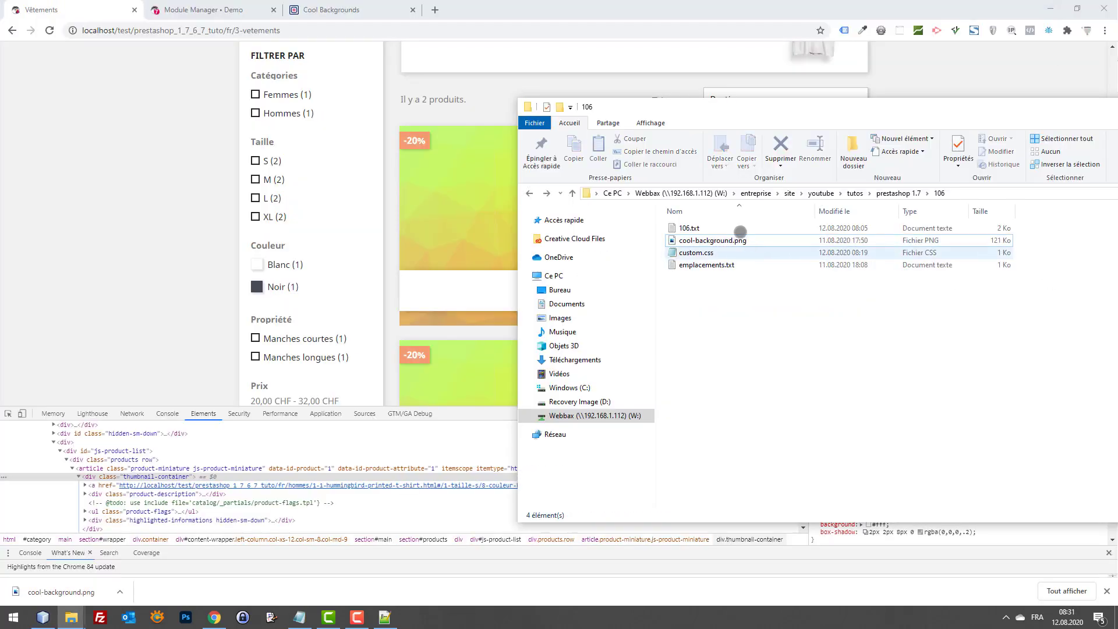
{"action": "left_click", "coordinate": [760, 241]}
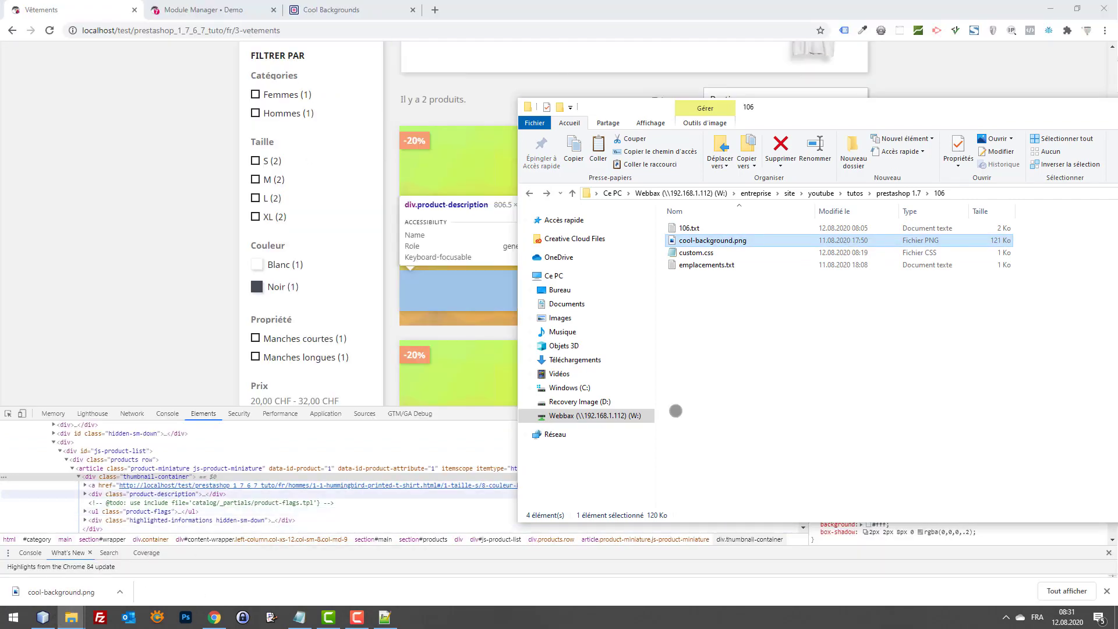
{"action": "left_click", "coordinate": [886, 357]}
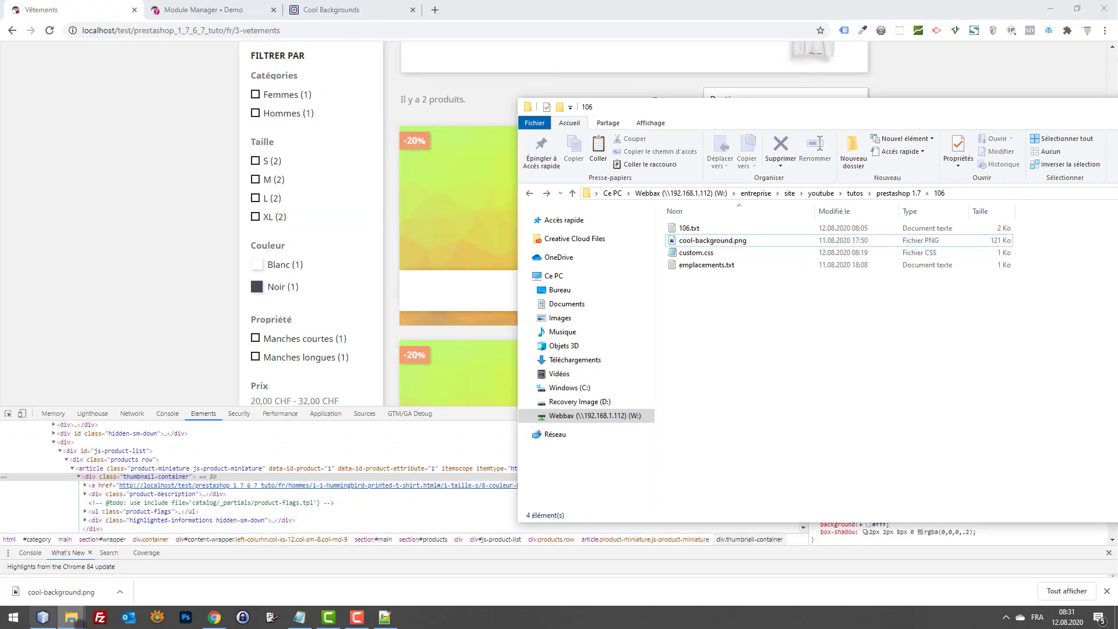
{"action": "left_click", "coordinate": [71, 617]}
{"action": "left_click", "coordinate": [173, 570]}
{"action": "left_click", "coordinate": [823, 349]}
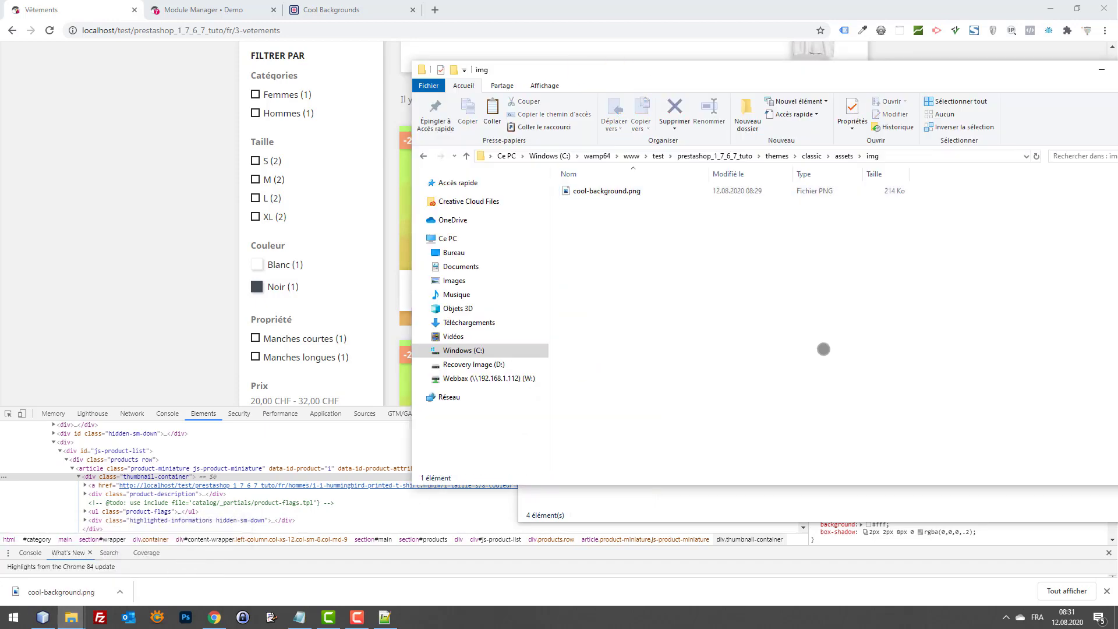
{"action": "key", "text": "ctrl+v"}
{"action": "left_click", "coordinate": [492, 221]}
{"action": "left_click", "coordinate": [48, 165]}
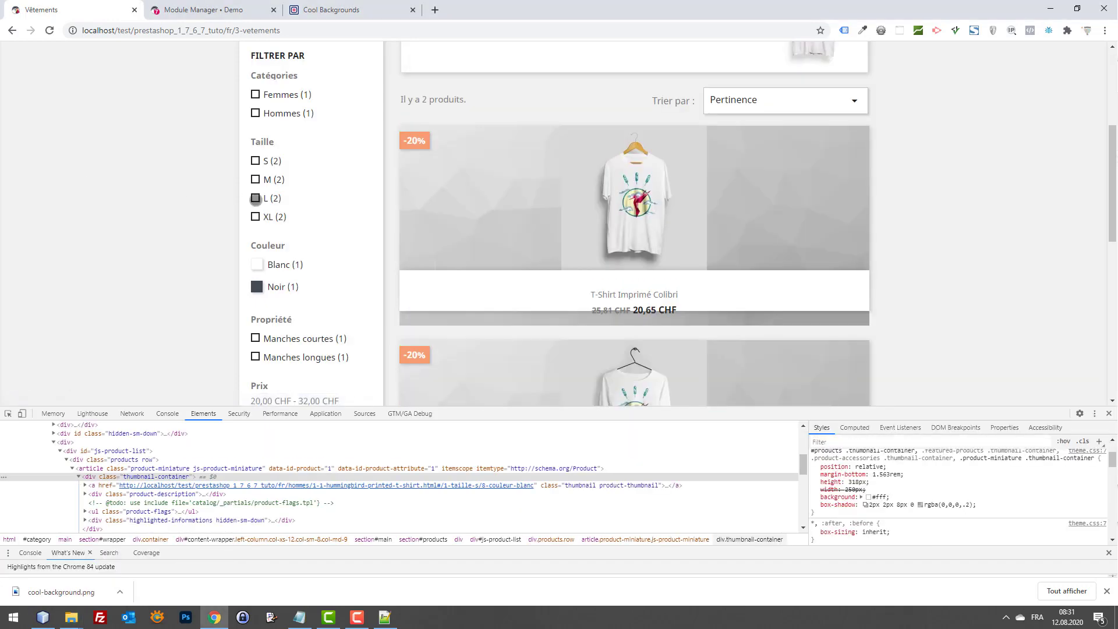
In NetBeans, revert the #js-product-list .product-description rule to margin-top:10px;, save custom.css, and reload the Vêtements page in Chrome
{"action": "left_click", "coordinate": [42, 618]}
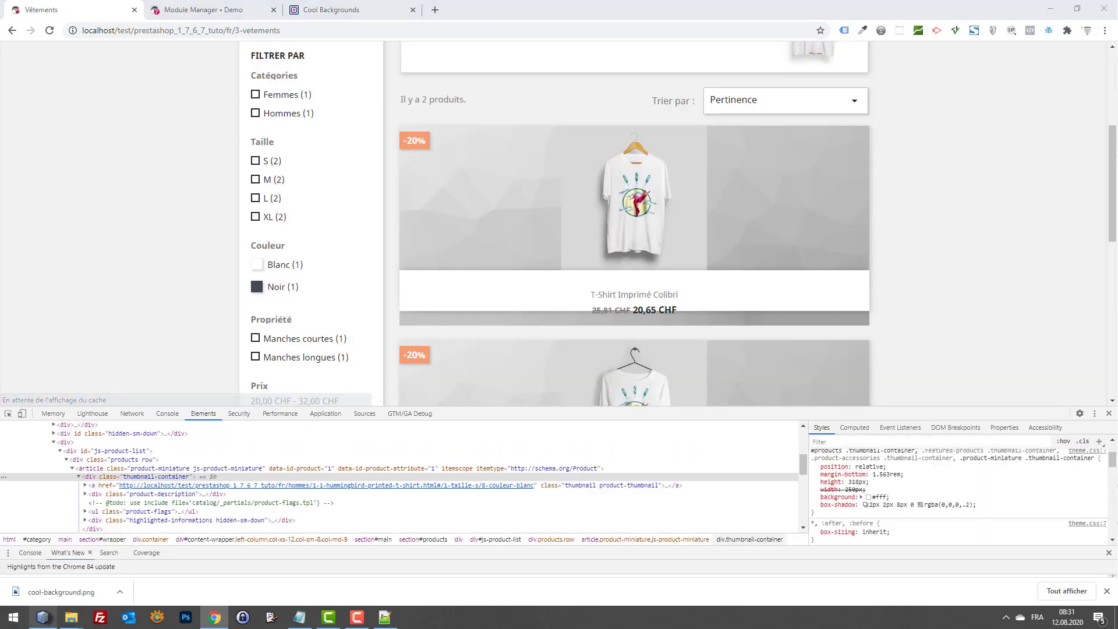
{"action": "key", "text": "ctrl+z"}
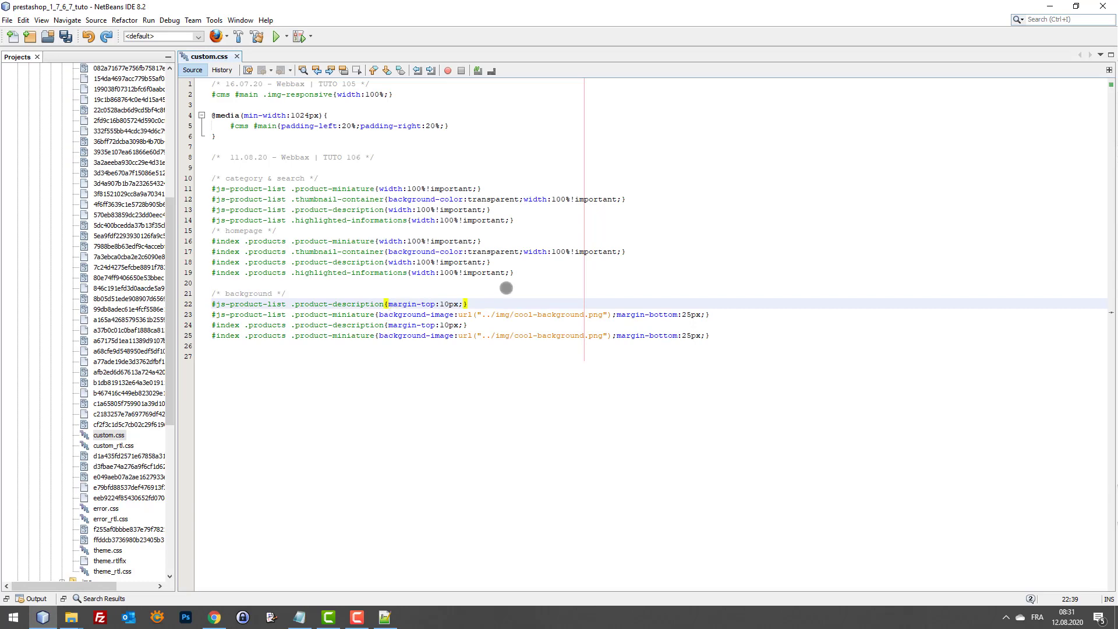
{"action": "key", "text": "ctrl+s"}
{"action": "key", "text": "alt+Tab"}
{"action": "key", "text": "F5"}
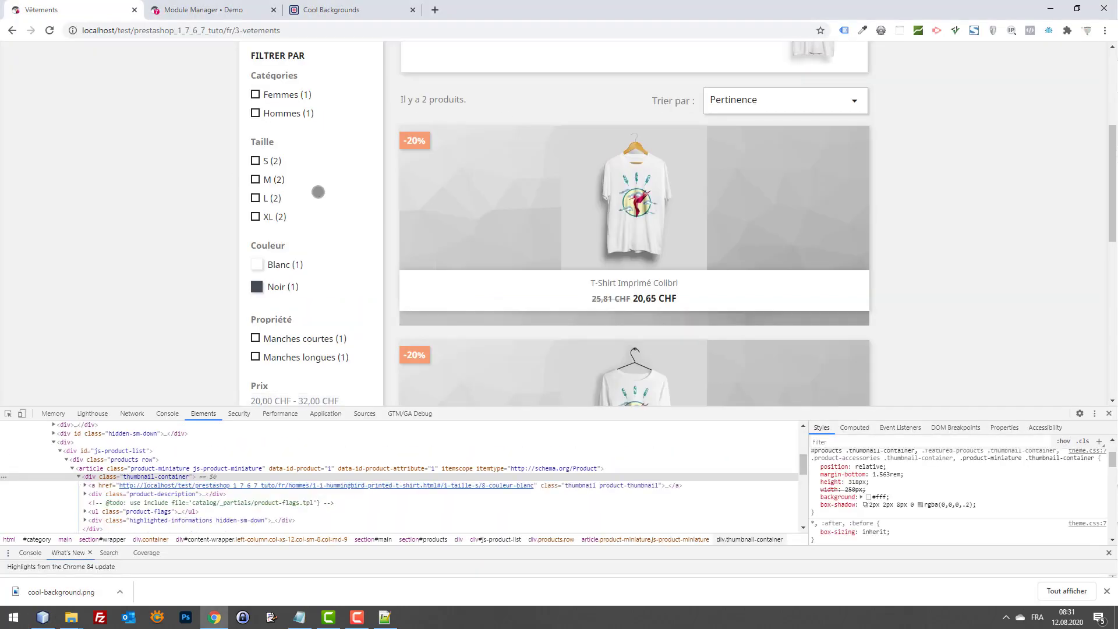
Turn on device emulation and examine the Vêtements page on the Huawai preset in portrait and landscape orientation
{"action": "key", "text": "ctrl+shift+m"}
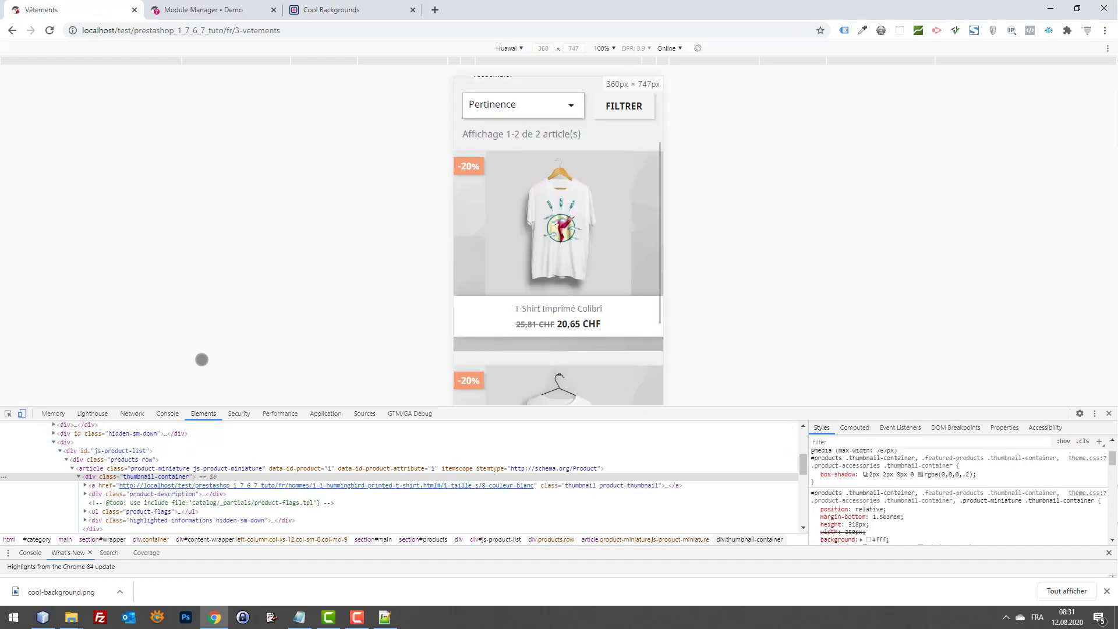
{"action": "scroll", "coordinate": [626, 199], "scroll_direction": "up", "scroll_amount": 3}
{"action": "scroll", "coordinate": [627, 194], "scroll_direction": "down", "scroll_amount": 5}
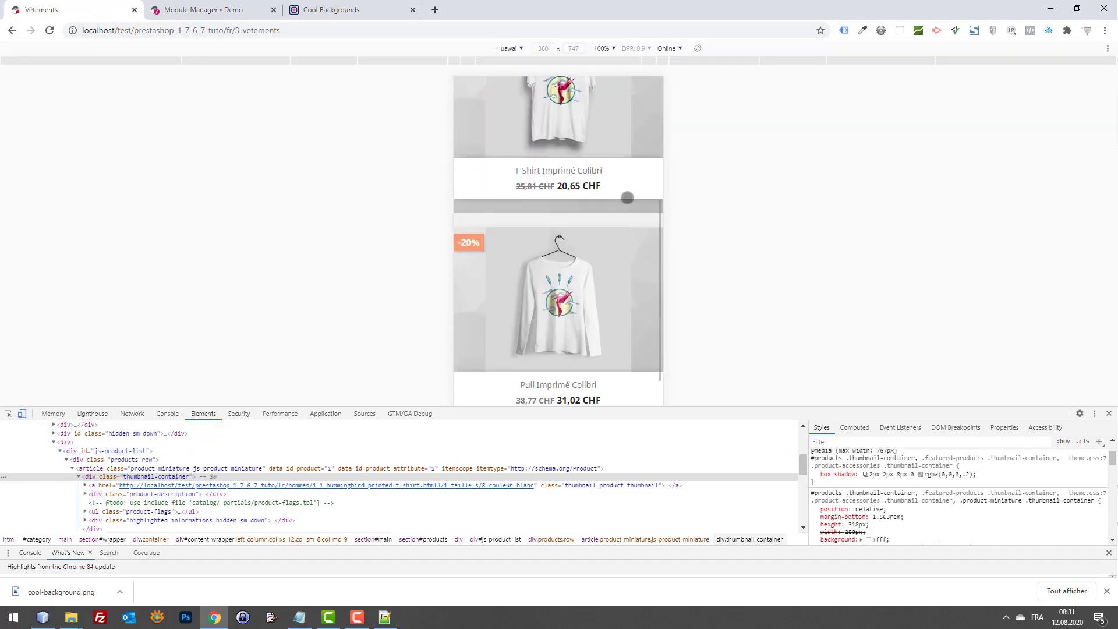
{"action": "scroll", "coordinate": [628, 198], "scroll_direction": "down", "scroll_amount": 2}
{"action": "scroll", "coordinate": [627, 197], "scroll_direction": "up", "scroll_amount": 7}
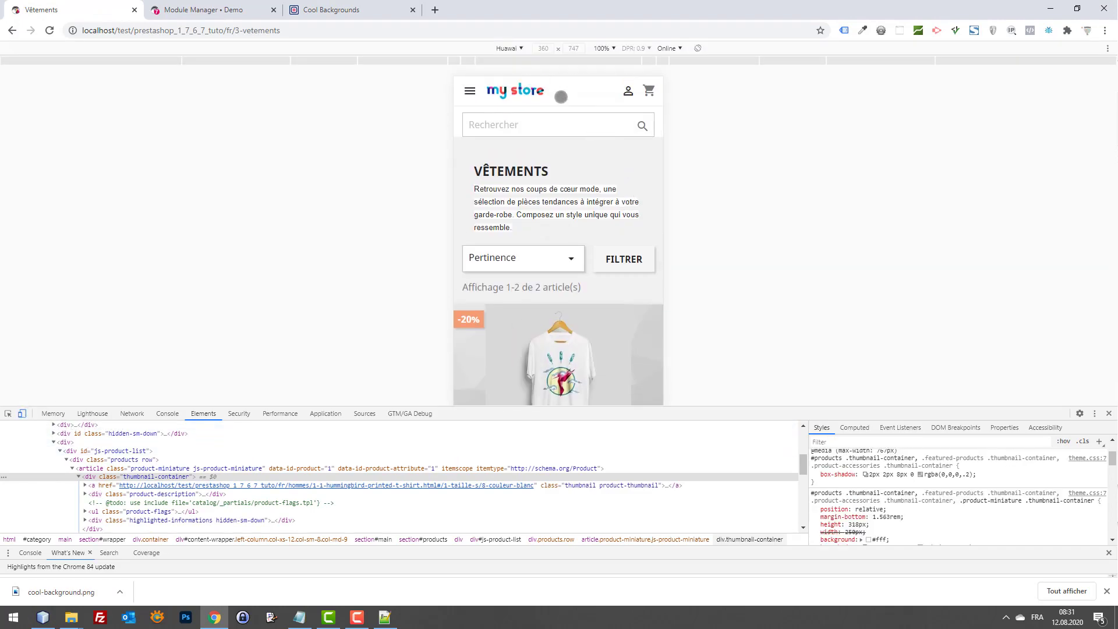
{"action": "left_click", "coordinate": [696, 47]}
{"action": "scroll", "coordinate": [666, 187], "scroll_direction": "down", "scroll_amount": 5}
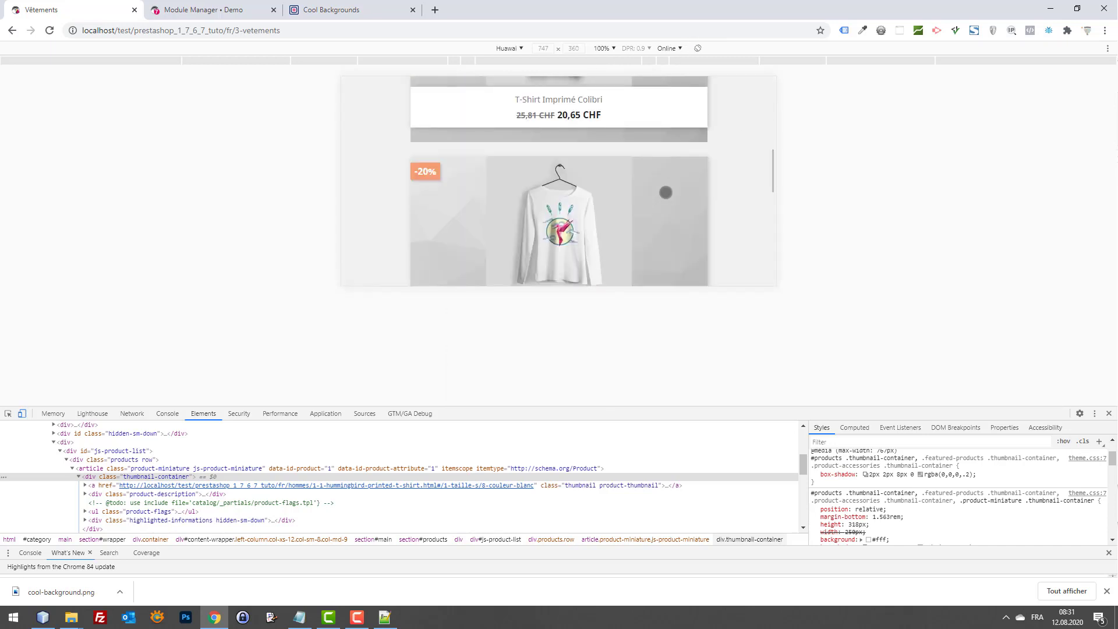
{"action": "scroll", "coordinate": [570, 76], "scroll_direction": "up", "scroll_amount": 4}
Switch the emulated device to iPad and examine the Vêtements page in portrait and landscape orientation
{"action": "left_click", "coordinate": [514, 47]}
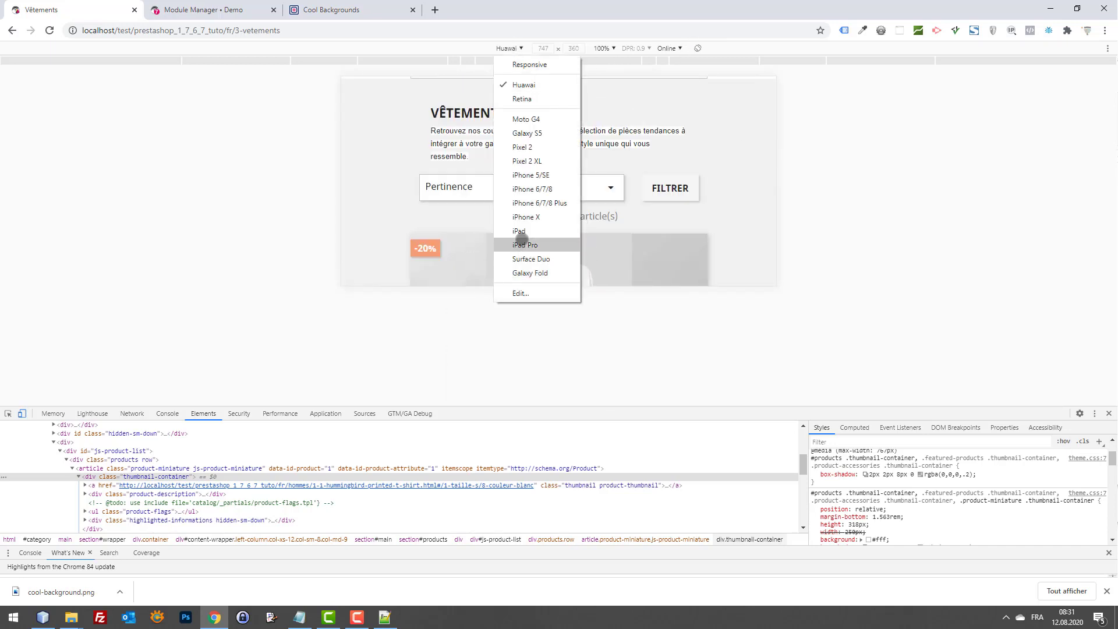
{"action": "left_click", "coordinate": [520, 233]}
{"action": "scroll", "coordinate": [668, 274], "scroll_direction": "down", "scroll_amount": 3}
{"action": "scroll", "coordinate": [668, 274], "scroll_direction": "down", "scroll_amount": 3}
{"action": "scroll", "coordinate": [706, 274], "scroll_direction": "up", "scroll_amount": 10}
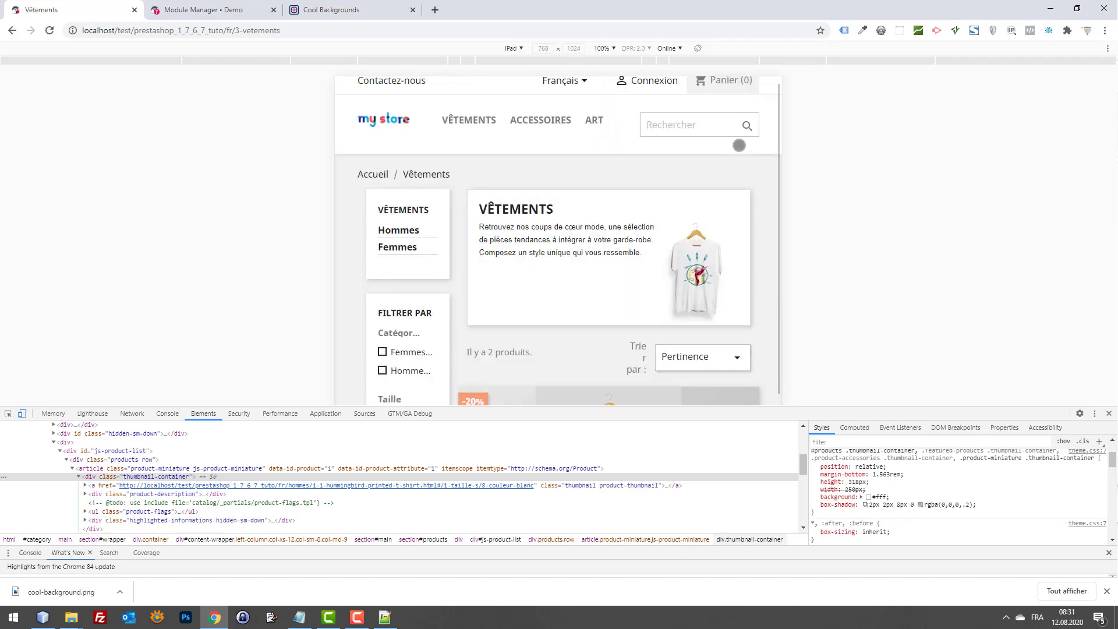
{"action": "left_click", "coordinate": [697, 49]}
{"action": "scroll", "coordinate": [670, 175], "scroll_direction": "down", "scroll_amount": 10}
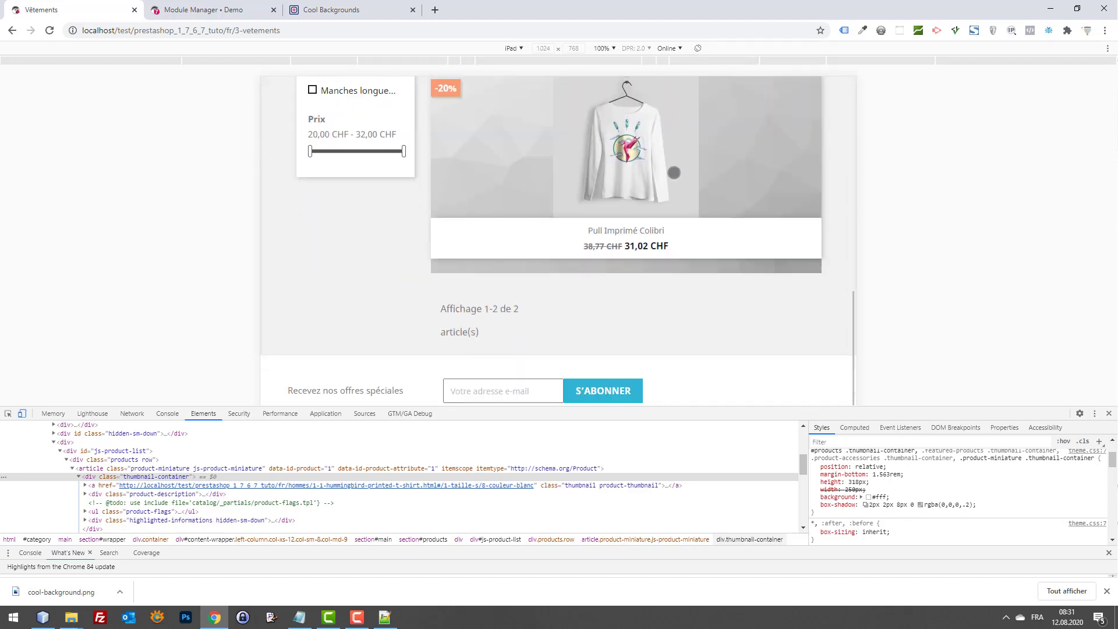
{"action": "scroll", "coordinate": [408, 145], "scroll_direction": "up", "scroll_amount": 12}
Close the developer tools and examine the featured product card on the store's home page
{"action": "key", "text": "F12"}
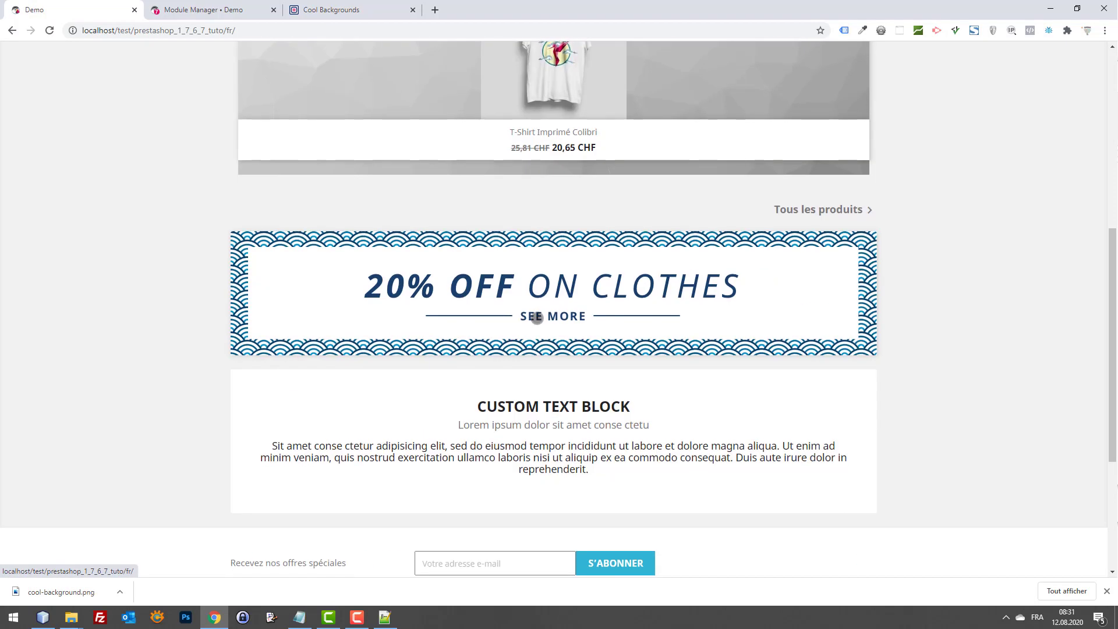
{"action": "left_click", "coordinate": [536, 317]}
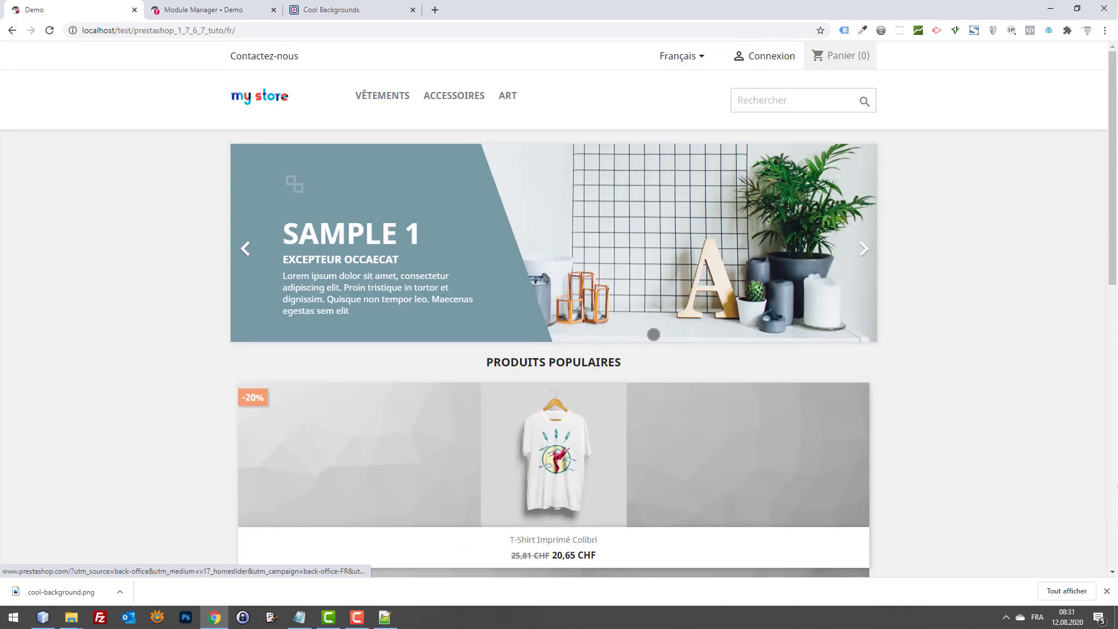
Advance the home page carousel one slide and examine the featured product card and the blocks around it
{"action": "left_click", "coordinate": [861, 249]}
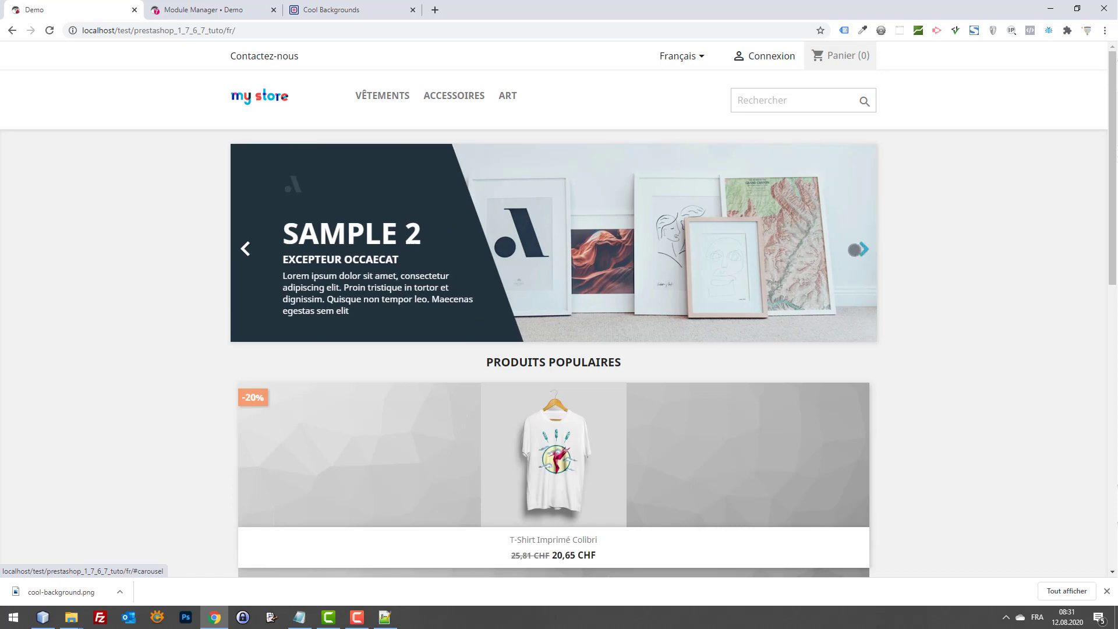
{"action": "scroll", "coordinate": [916, 294], "scroll_direction": "down", "scroll_amount": 6}
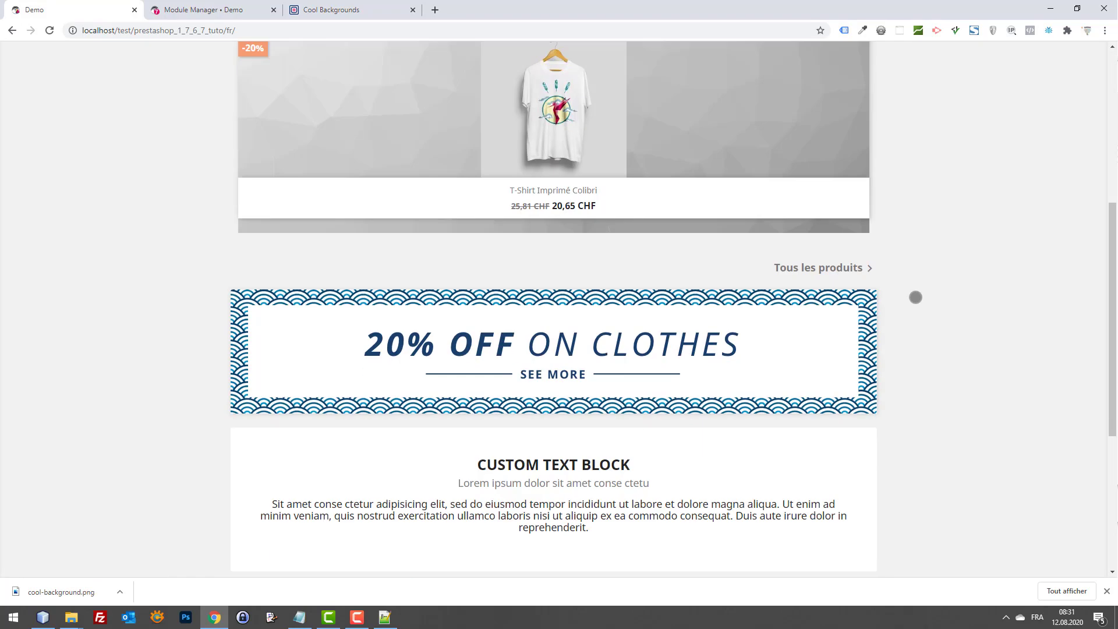
{"action": "scroll", "coordinate": [915, 289], "scroll_direction": "up", "scroll_amount": 5}
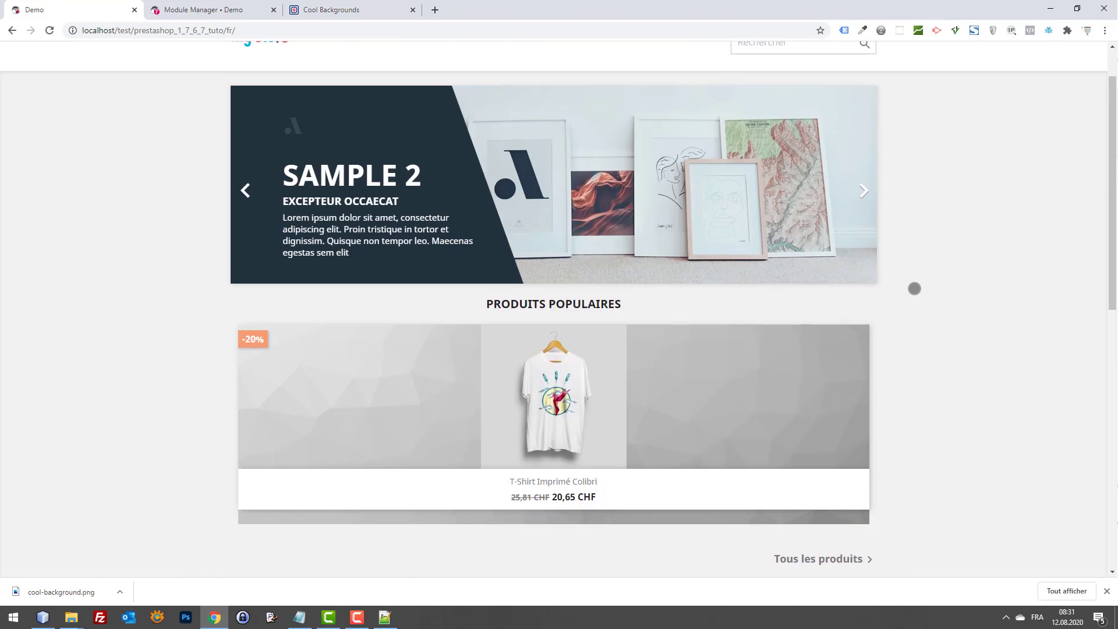
{"action": "scroll", "coordinate": [915, 288], "scroll_direction": "down", "scroll_amount": 3}
{"action": "key", "text": "alt+Tab"}
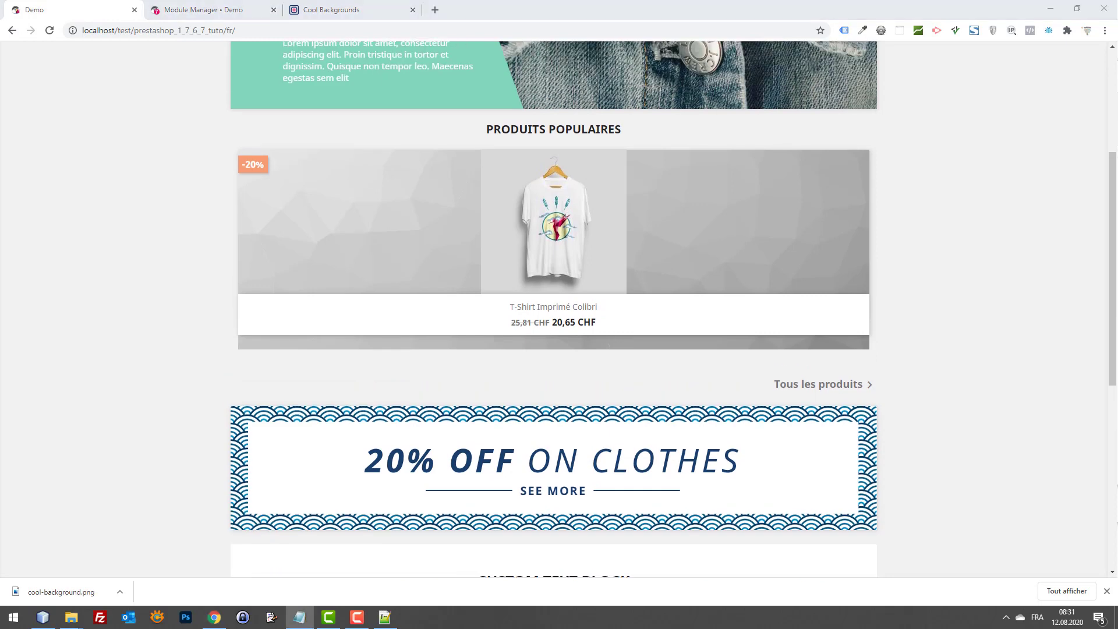
{"action": "scroll", "coordinate": [903, 319], "scroll_direction": "up", "scroll_amount": 4}
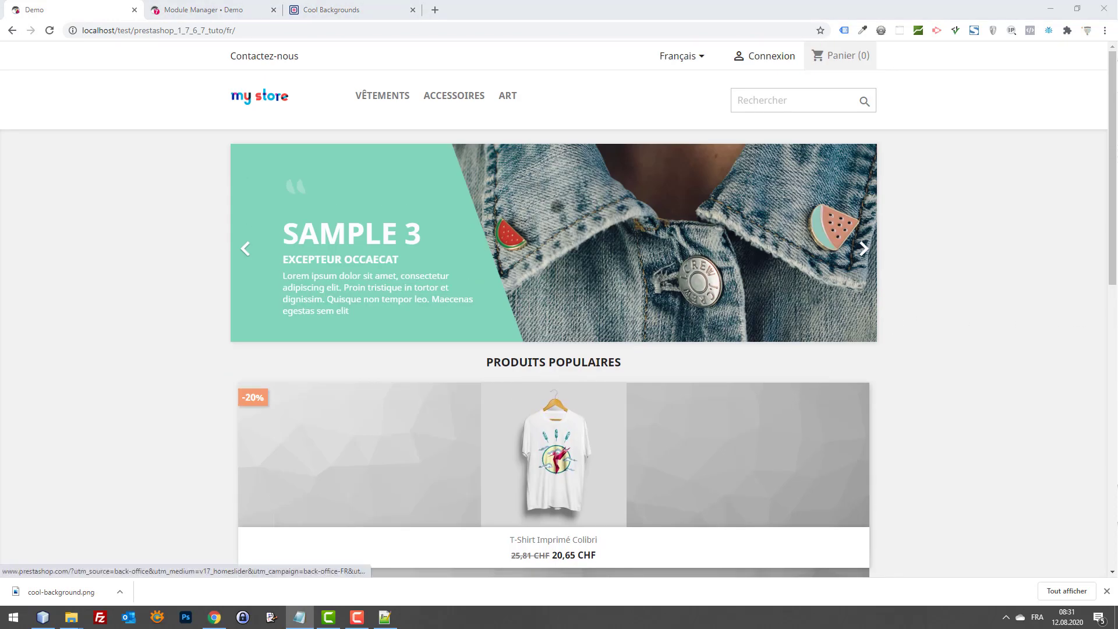
{"action": "mouse_move", "coordinate": [435, 89]}
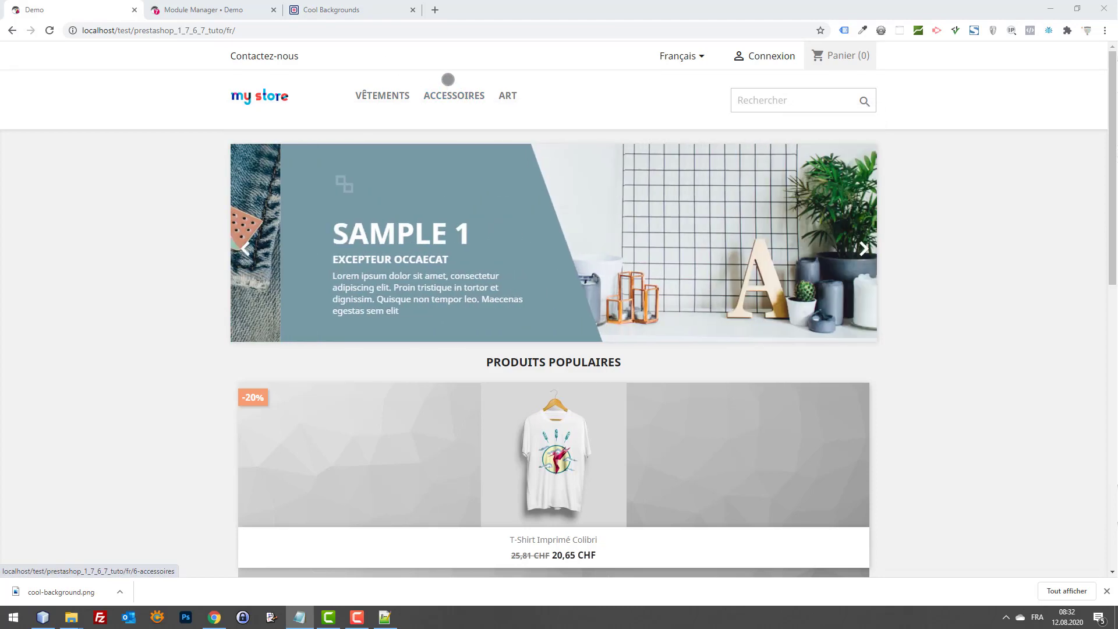
{"action": "scroll", "coordinate": [524, 145], "scroll_direction": "down", "scroll_amount": 6}
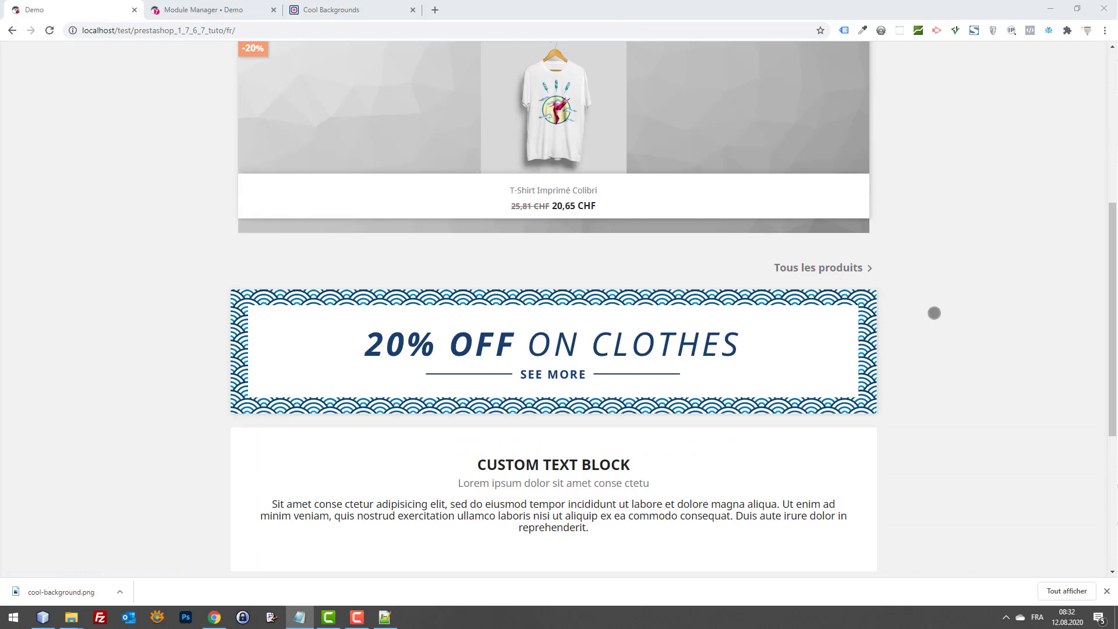
{"action": "scroll", "coordinate": [921, 297], "scroll_direction": "up", "scroll_amount": 3}
Search Google for "pourcentage mobile trafic" in a new browser tab
{"action": "left_click", "coordinate": [61, 173]}
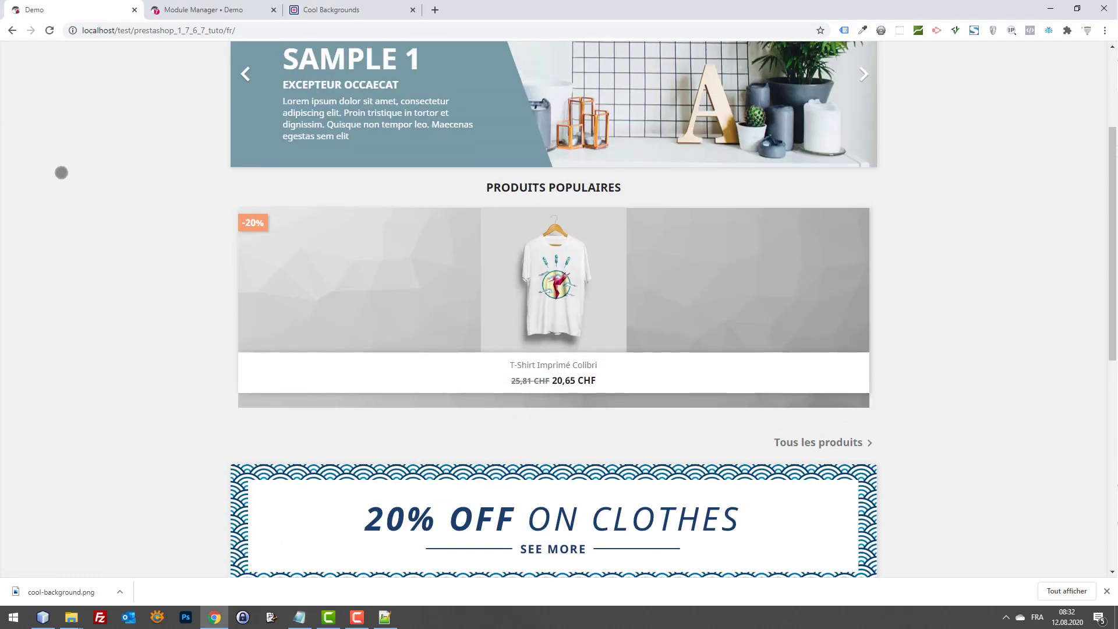
{"action": "key", "text": "ctrl+t"}
{"action": "type", "text": "pourc"}
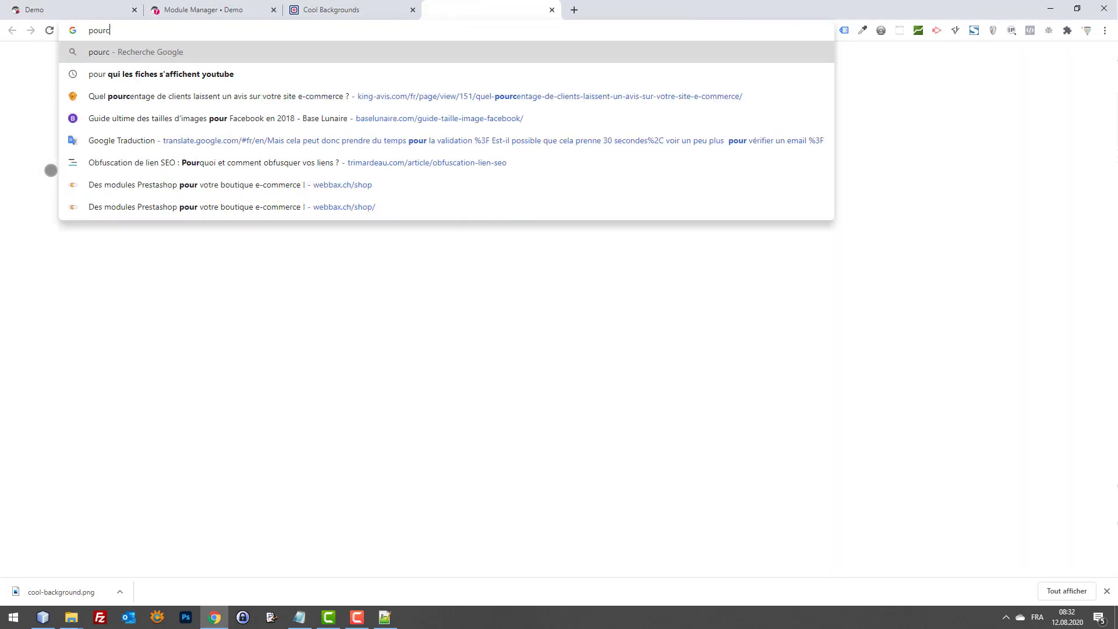
{"action": "type", "text": "entage mobi"}
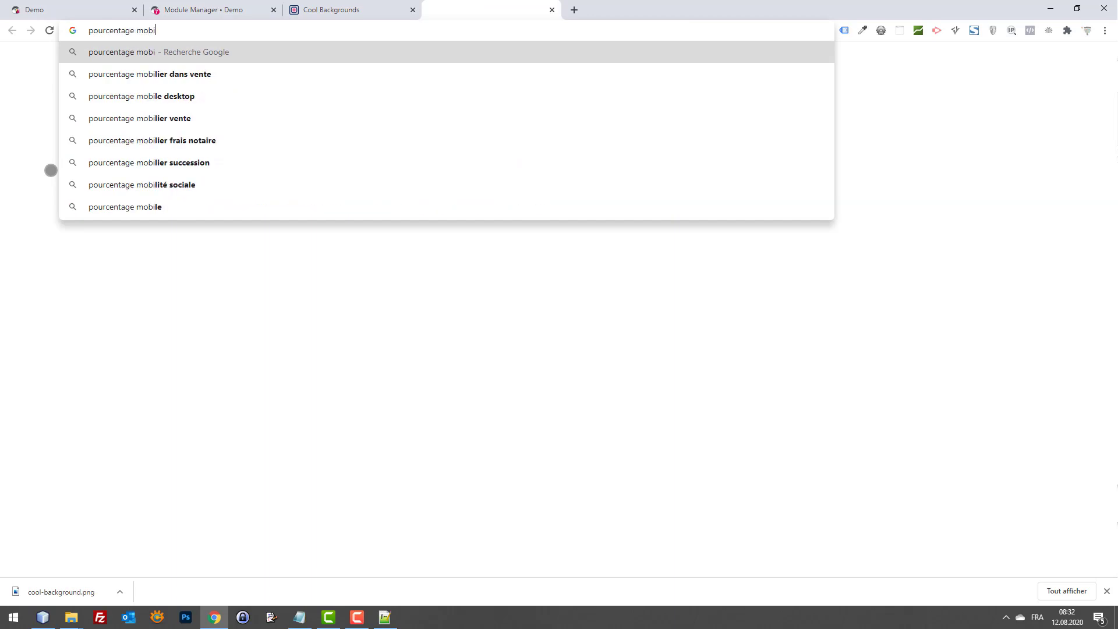
{"action": "type", "text": "le trafic"}
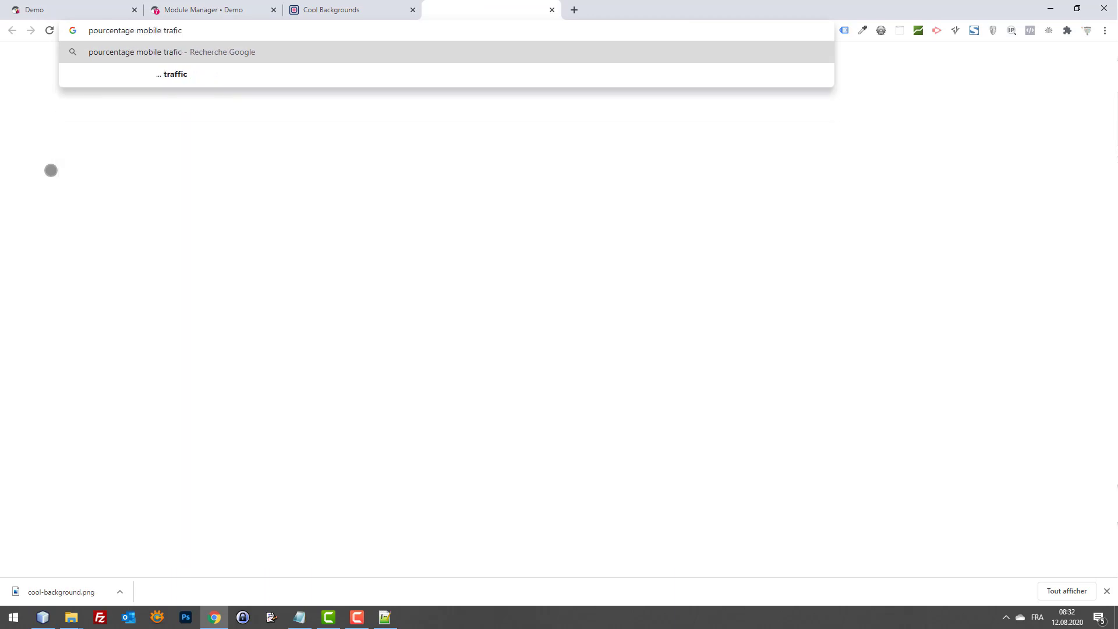
{"action": "key", "text": "Return"}
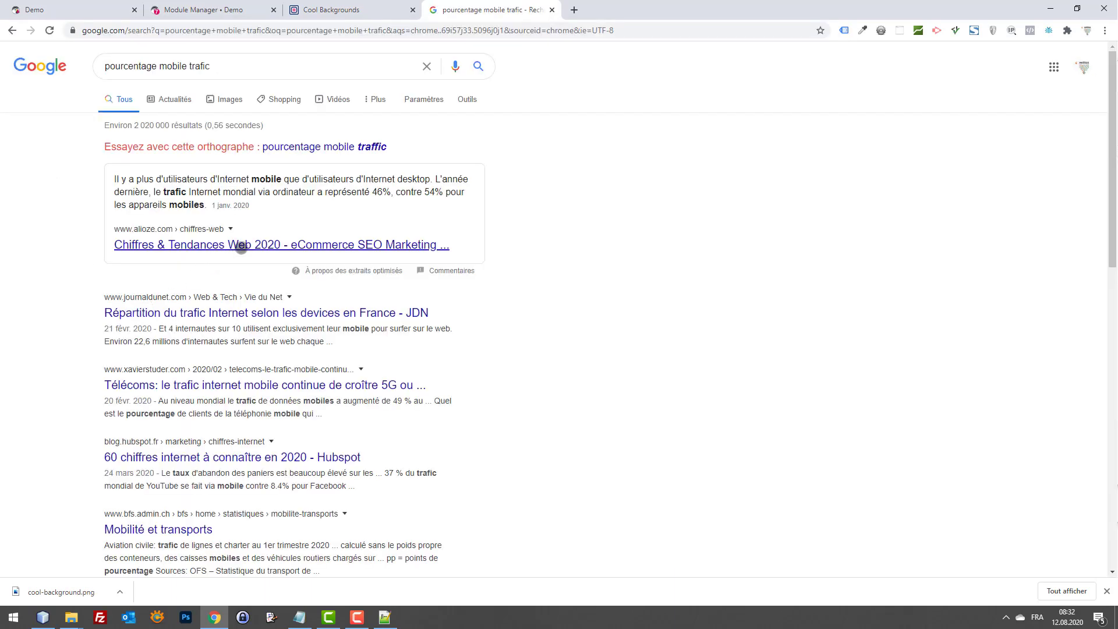
Open the alioze.com result "Chiffres & Tendances Web 2020" and skim the article for mobile traffic statistics
{"action": "left_click", "coordinate": [241, 246]}
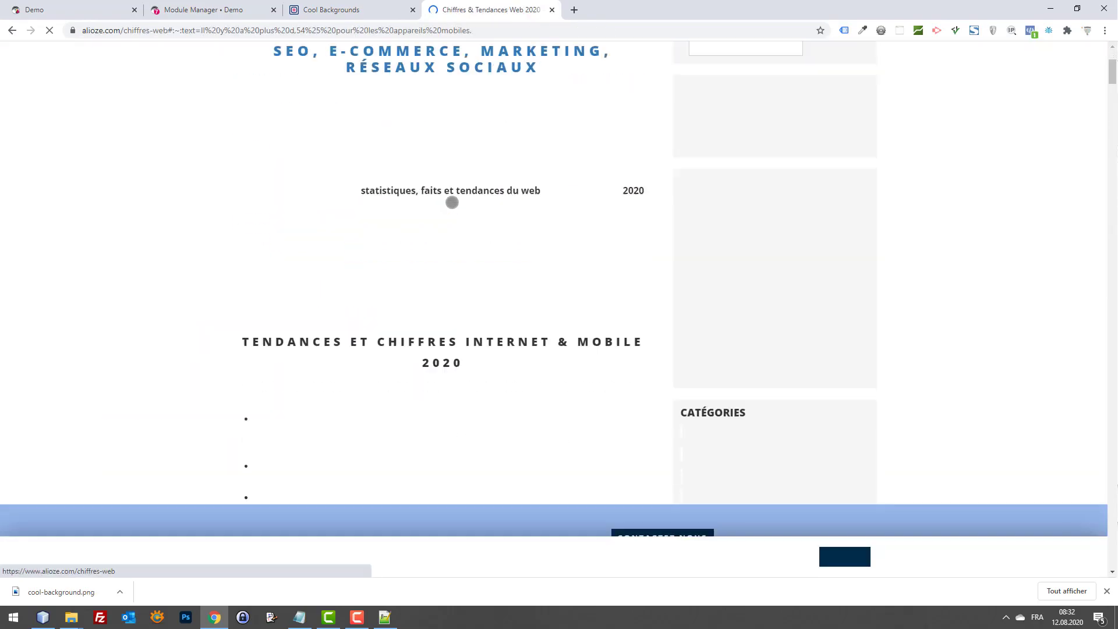
{"action": "scroll", "coordinate": [460, 207], "scroll_direction": "down", "scroll_amount": 20}
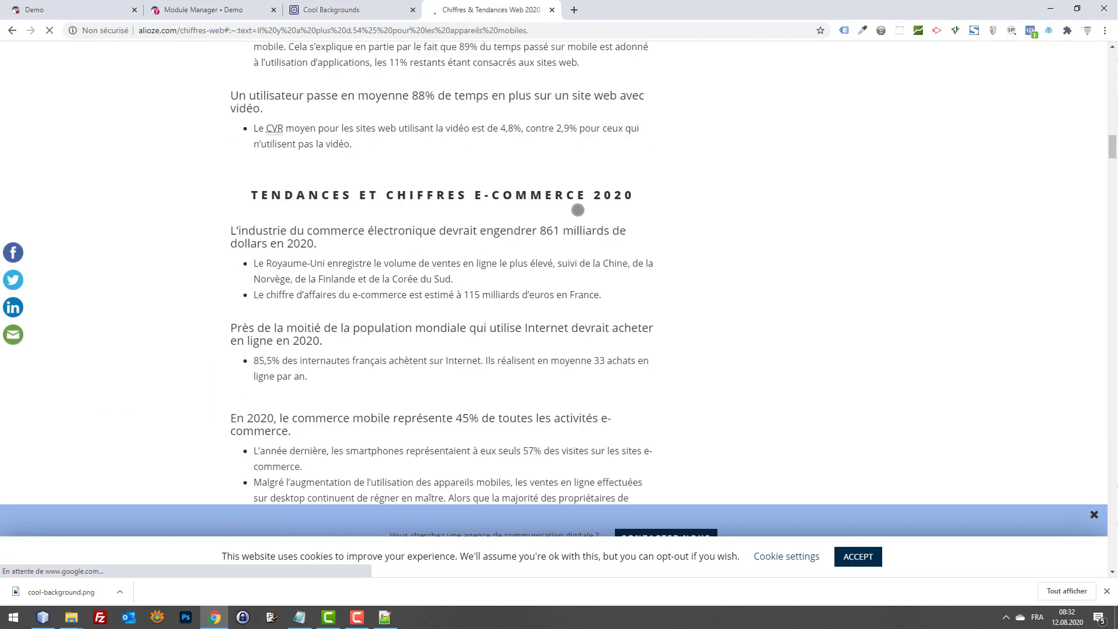
{"action": "scroll", "coordinate": [578, 210], "scroll_direction": "down", "scroll_amount": 20}
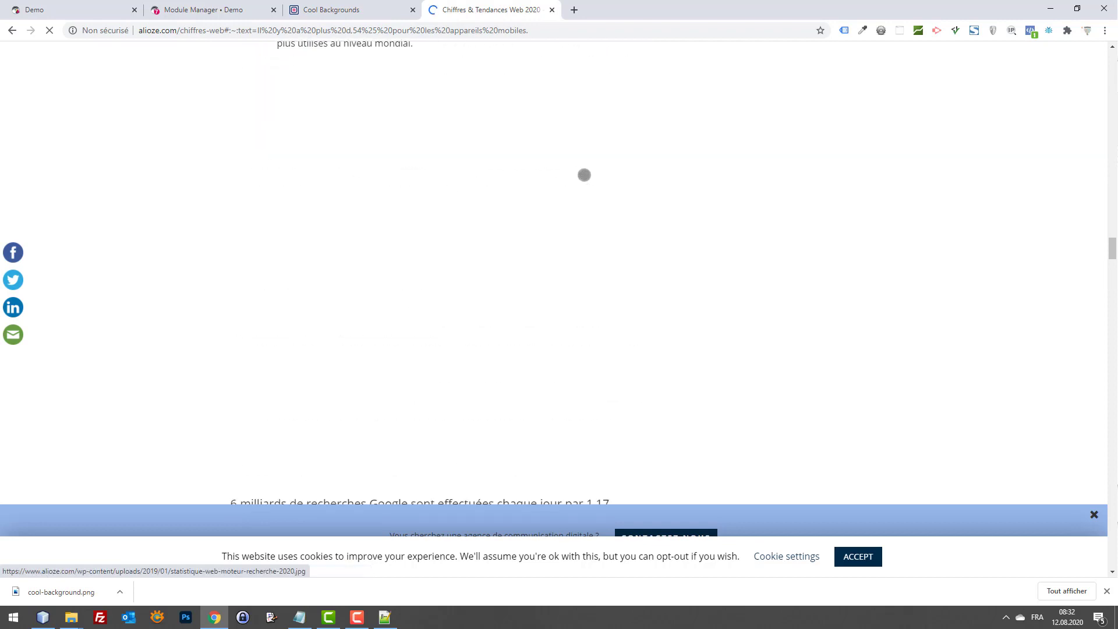
{"action": "scroll", "coordinate": [584, 175], "scroll_direction": "down", "scroll_amount": 20}
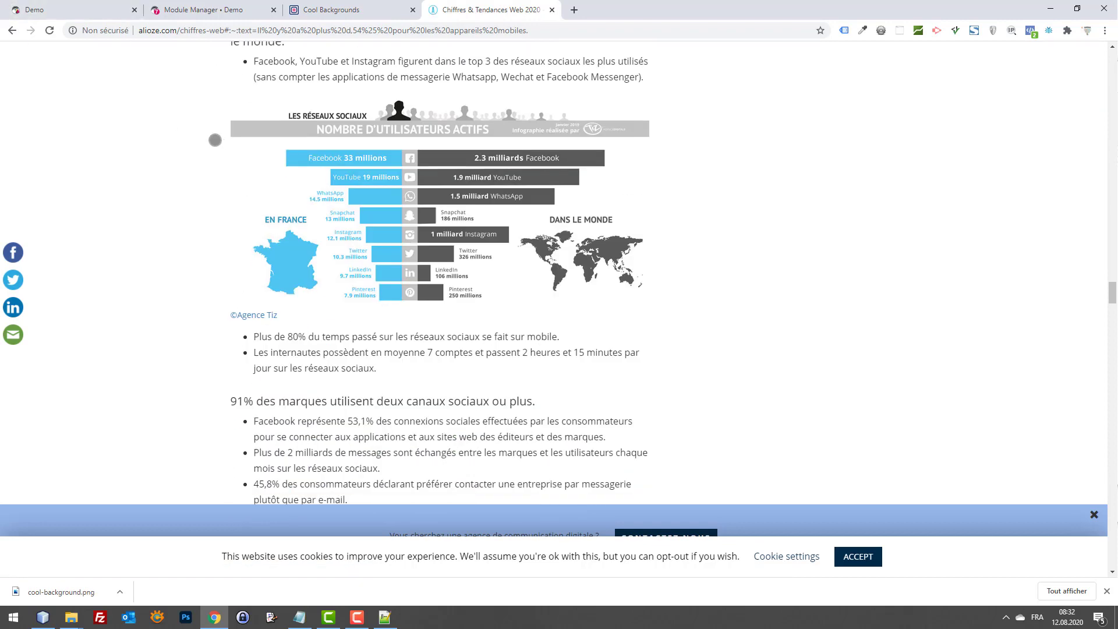
{"action": "scroll", "coordinate": [215, 140], "scroll_direction": "up", "scroll_amount": 3}
{"action": "scroll", "coordinate": [335, 165], "scroll_direction": "down", "scroll_amount": 15}
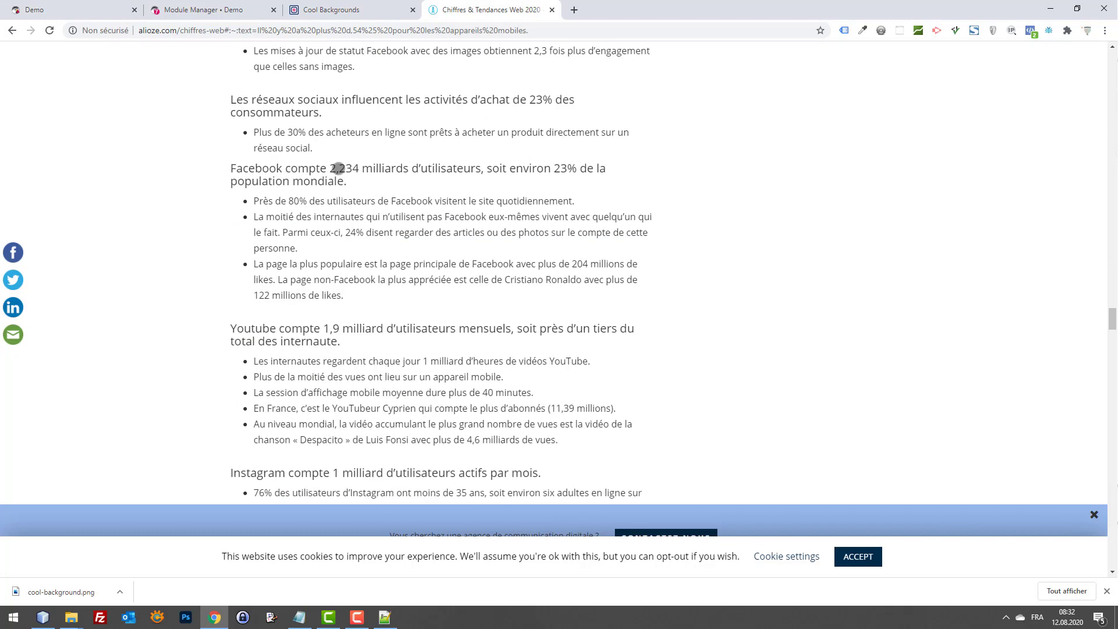
Find "mobile" in the article and read its section "Chiffres et tendances Internet & mobile"
{"action": "key", "text": "ctrl+f"}
{"action": "type", "text": "mobile"}
{"action": "key", "text": "Return"}
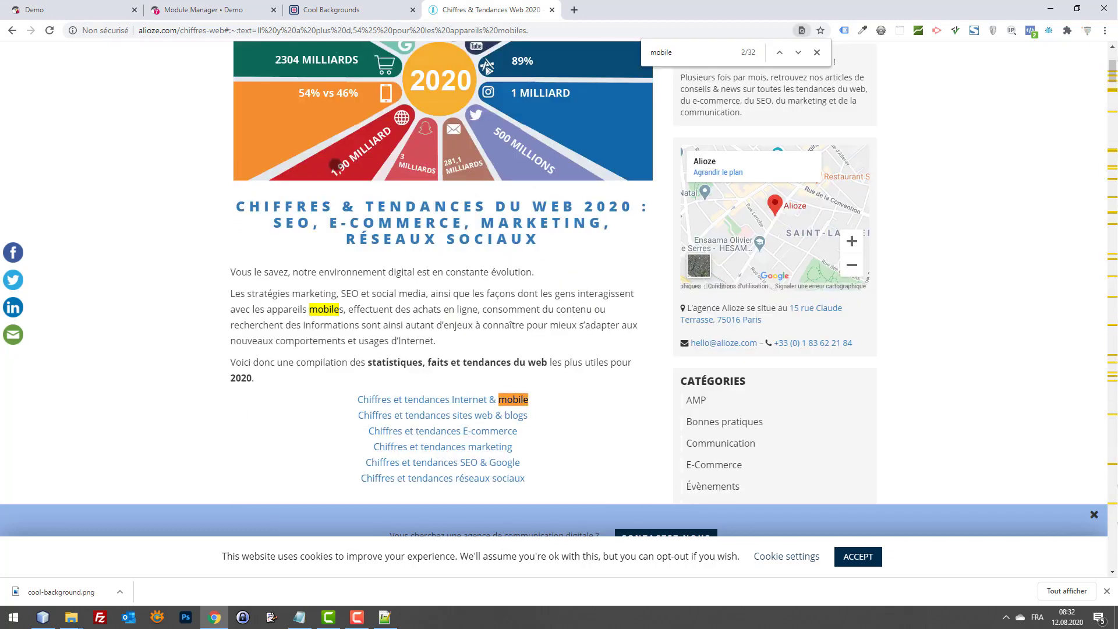
{"action": "left_click", "coordinate": [427, 396]}
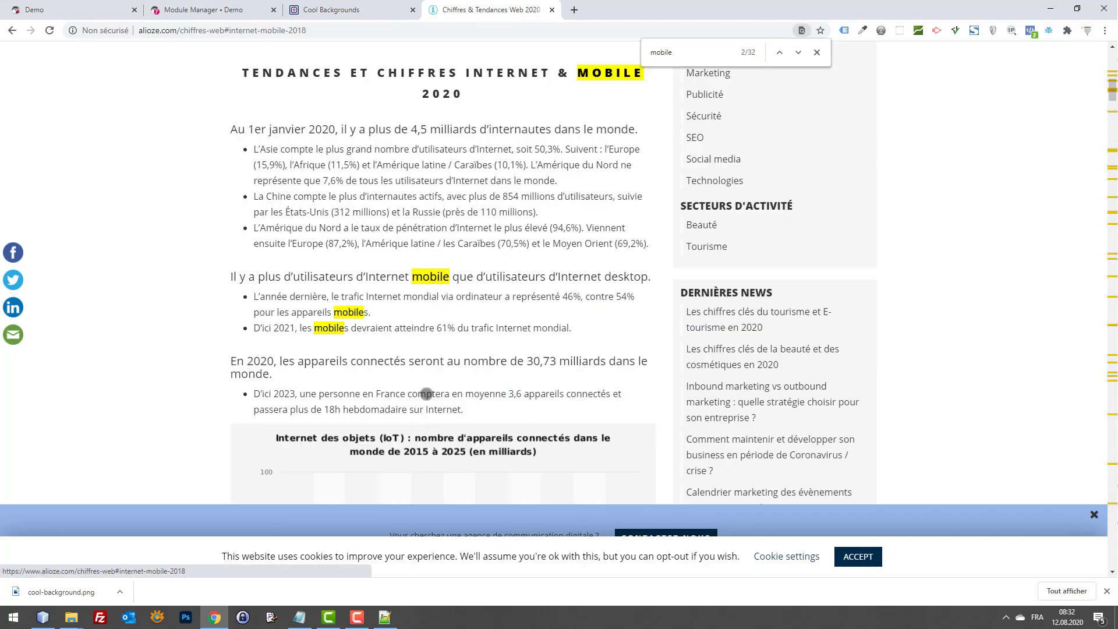
{"action": "scroll", "coordinate": [455, 350], "scroll_direction": "down", "scroll_amount": 5}
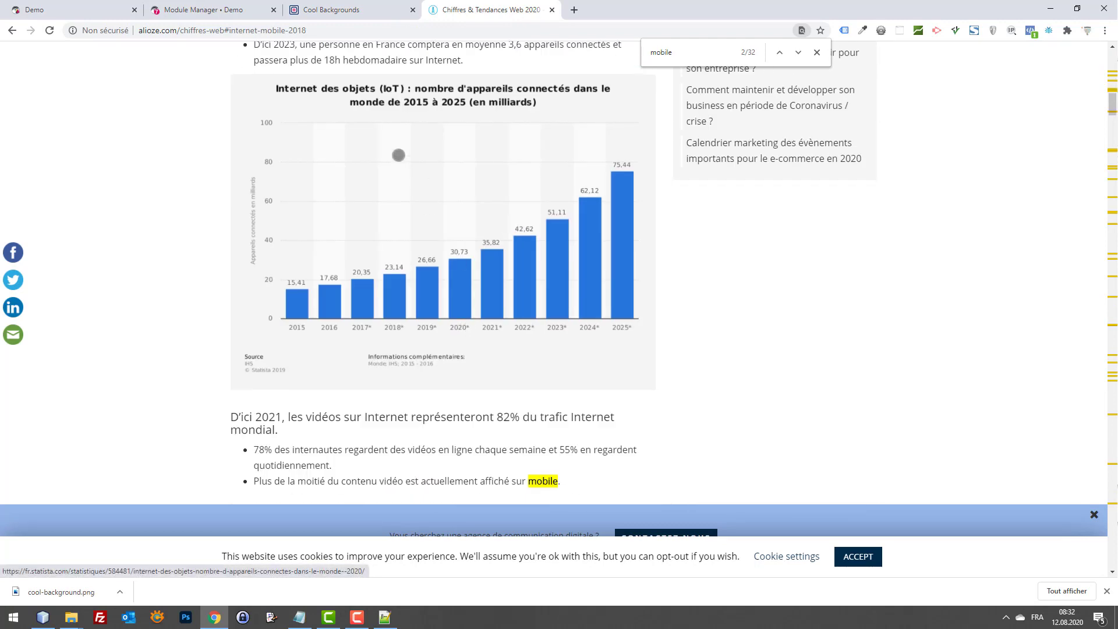
Go back to the search results and examine the JDN article "Répartition du trafic Internet selon les devices en France"
{"action": "left_click", "coordinate": [5, 33]}
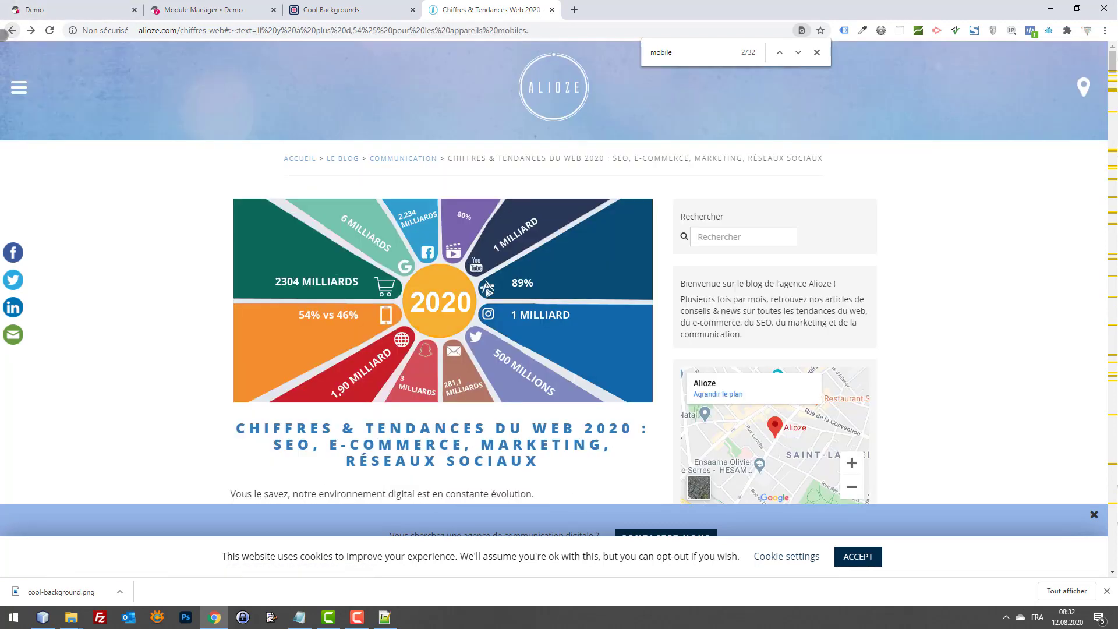
{"action": "left_click", "coordinate": [9, 33]}
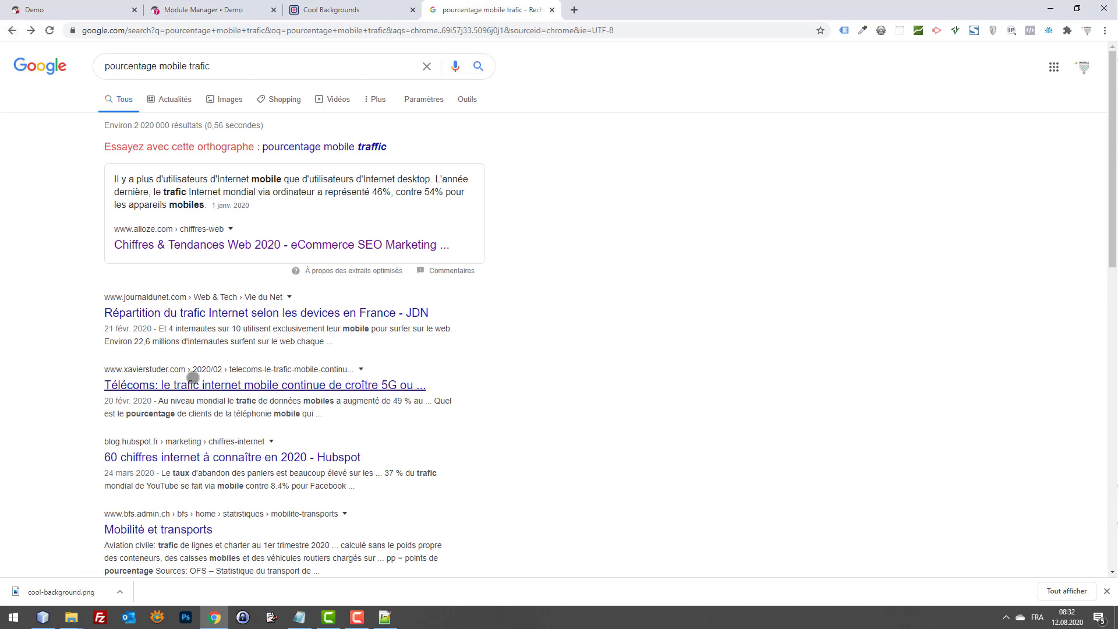
{"action": "left_click", "coordinate": [233, 312]}
{"action": "scroll", "coordinate": [357, 320], "scroll_direction": "down", "scroll_amount": 5}
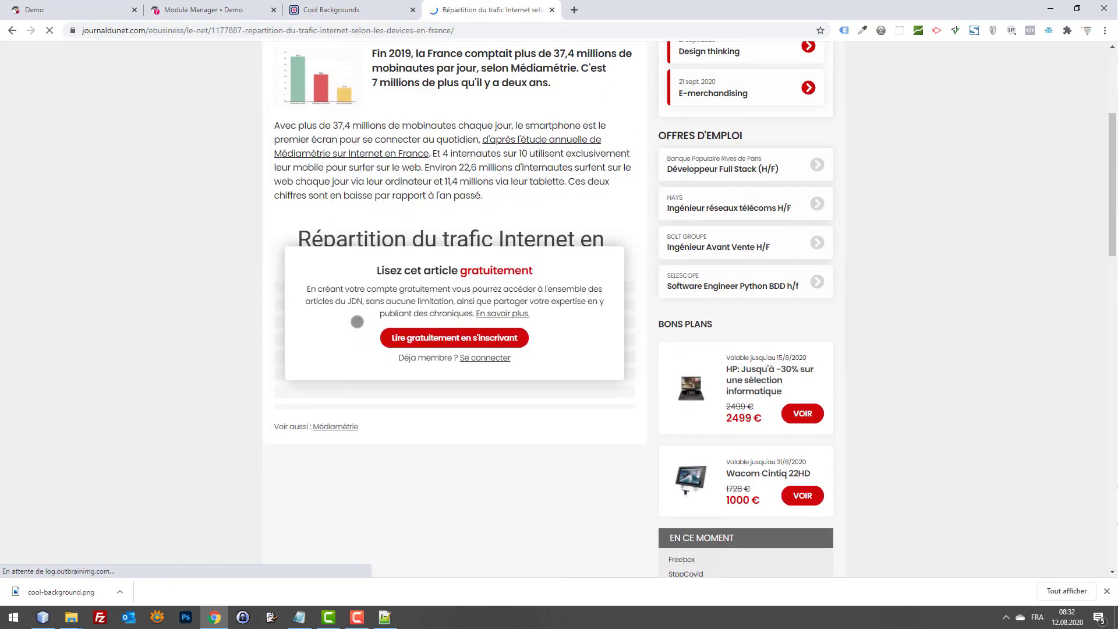
{"action": "scroll", "coordinate": [357, 321], "scroll_direction": "up", "scroll_amount": 5}
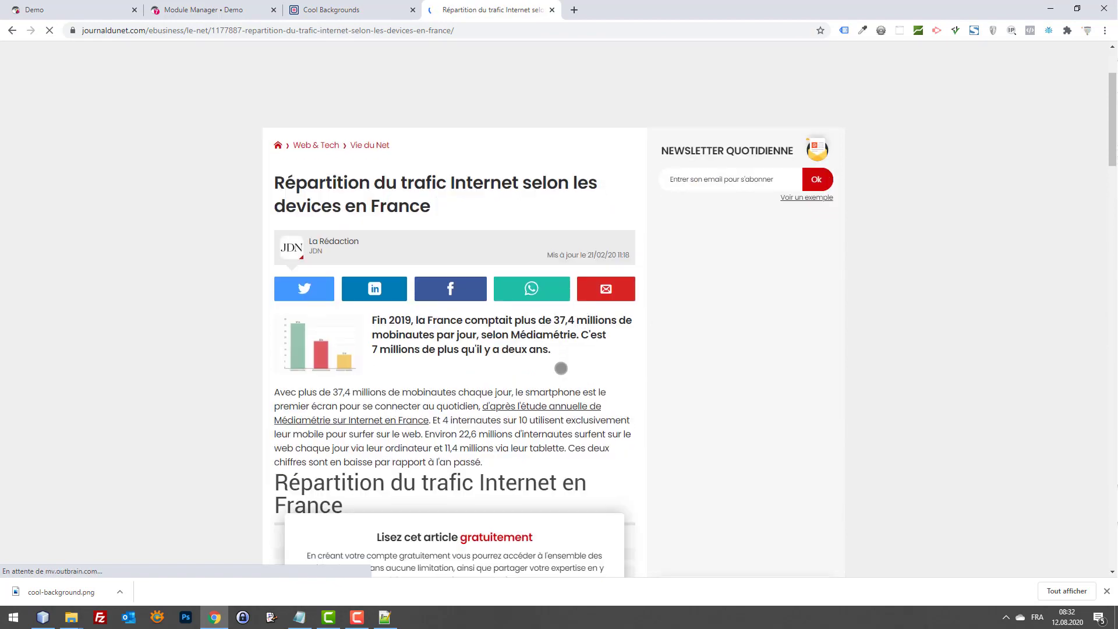
{"action": "scroll", "coordinate": [561, 368], "scroll_direction": "down", "scroll_amount": 5}
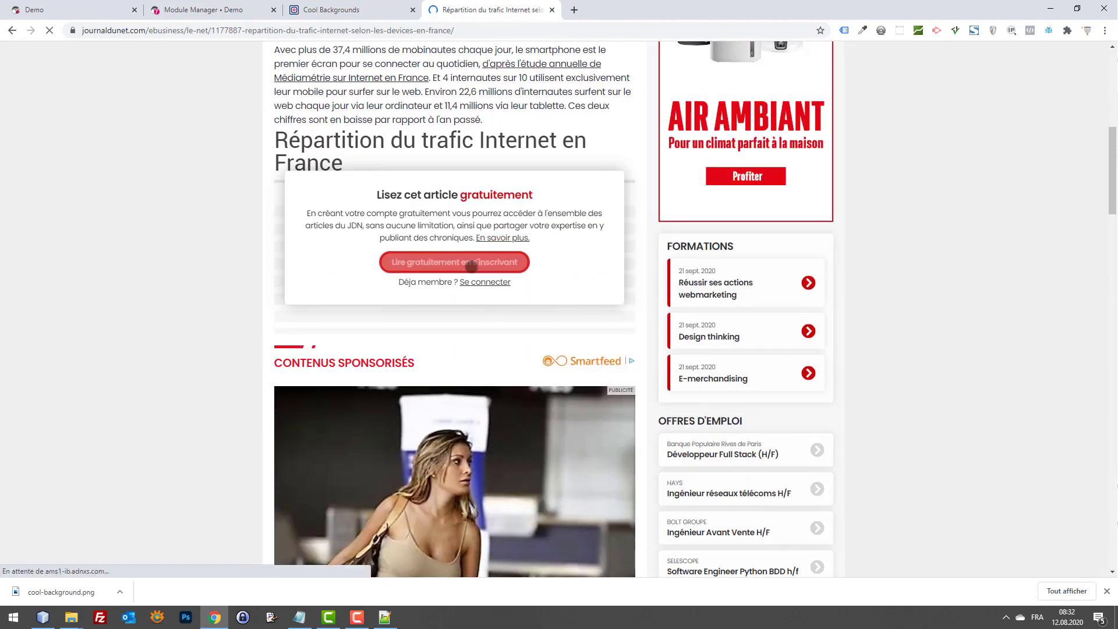
{"action": "scroll", "coordinate": [495, 215], "scroll_direction": "up", "scroll_amount": 3}
{"action": "scroll", "coordinate": [774, 267], "scroll_direction": "down", "scroll_amount": 6}
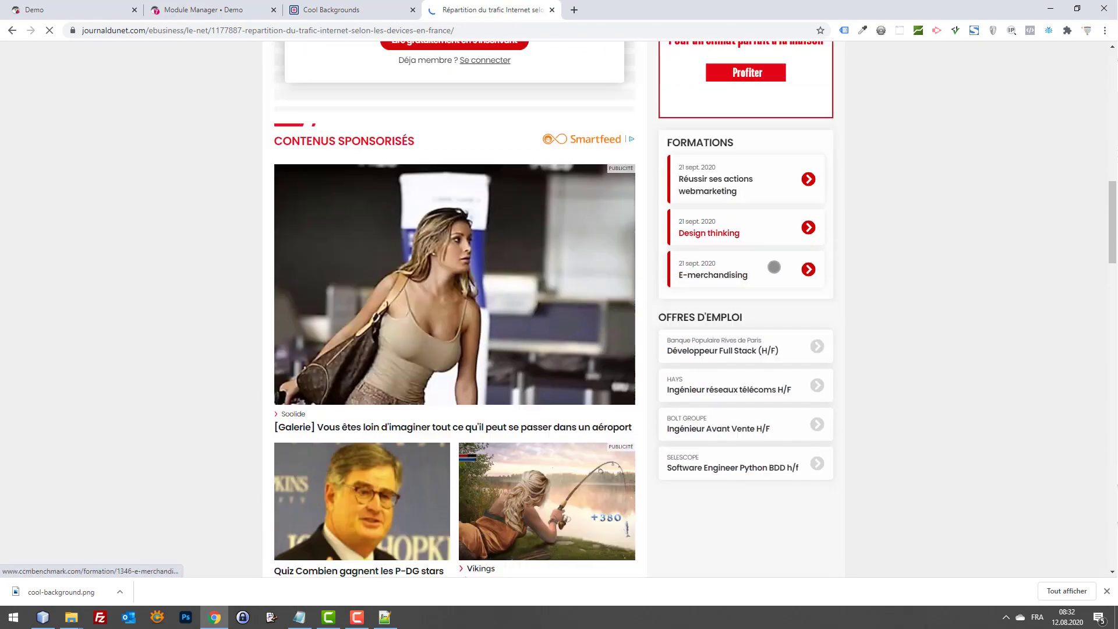
{"action": "scroll", "coordinate": [868, 273], "scroll_direction": "down", "scroll_amount": 10}
{"action": "scroll", "coordinate": [876, 259], "scroll_direction": "up", "scroll_amount": 11}
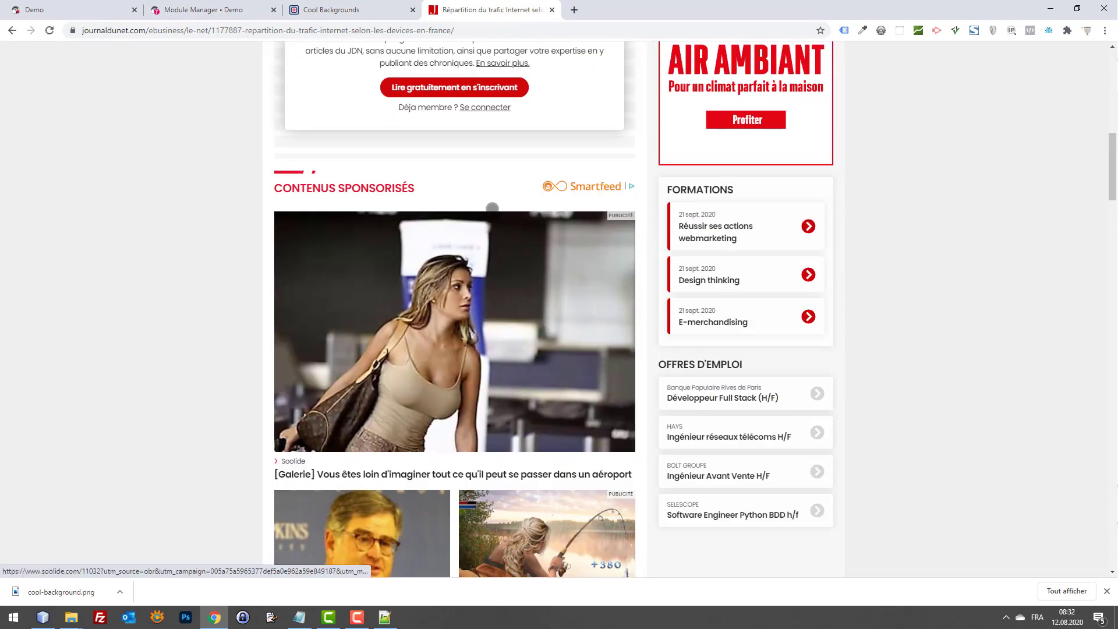
{"action": "scroll", "coordinate": [434, 228], "scroll_direction": "down", "scroll_amount": 6}
{"action": "scroll", "coordinate": [465, 228], "scroll_direction": "up", "scroll_amount": 6}
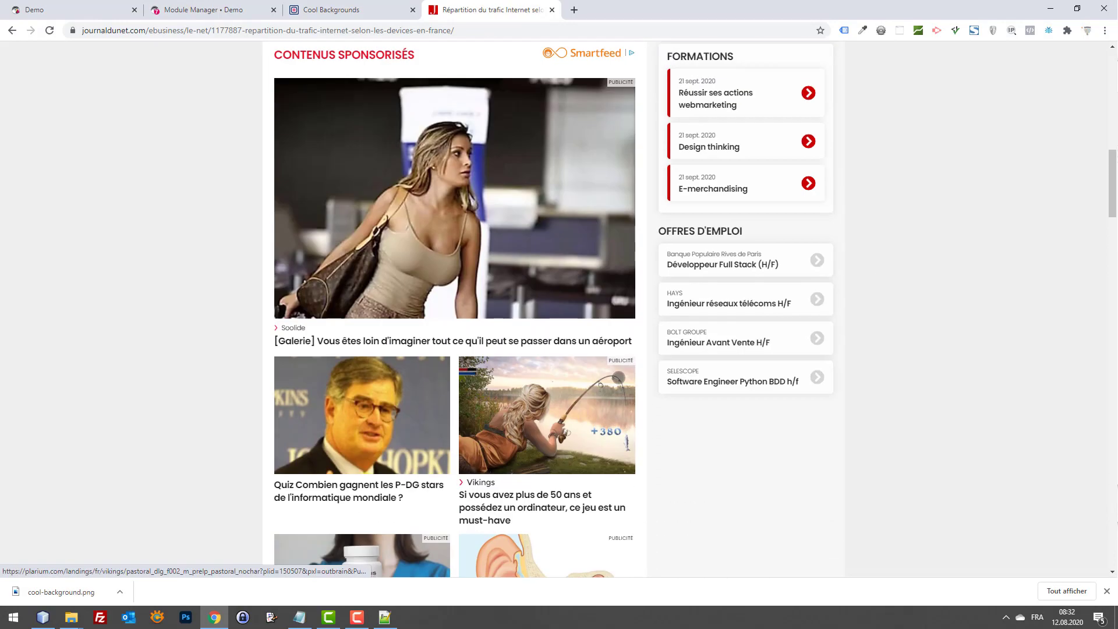
{"action": "scroll", "coordinate": [475, 227], "scroll_direction": "up", "scroll_amount": 7}
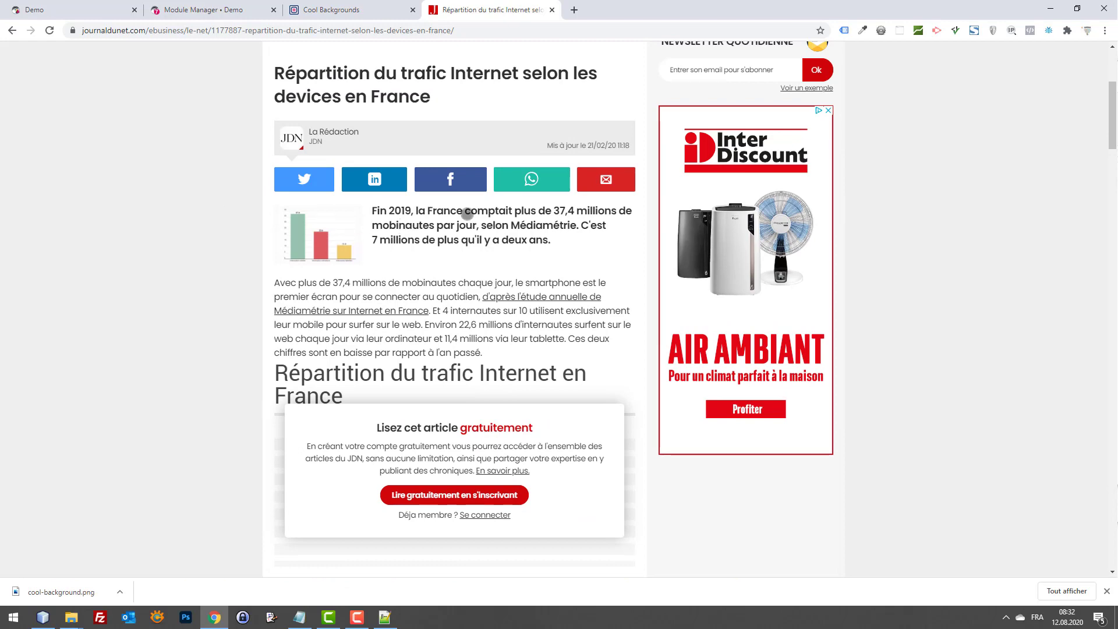
{"action": "scroll", "coordinate": [466, 214], "scroll_direction": "down", "scroll_amount": 7}
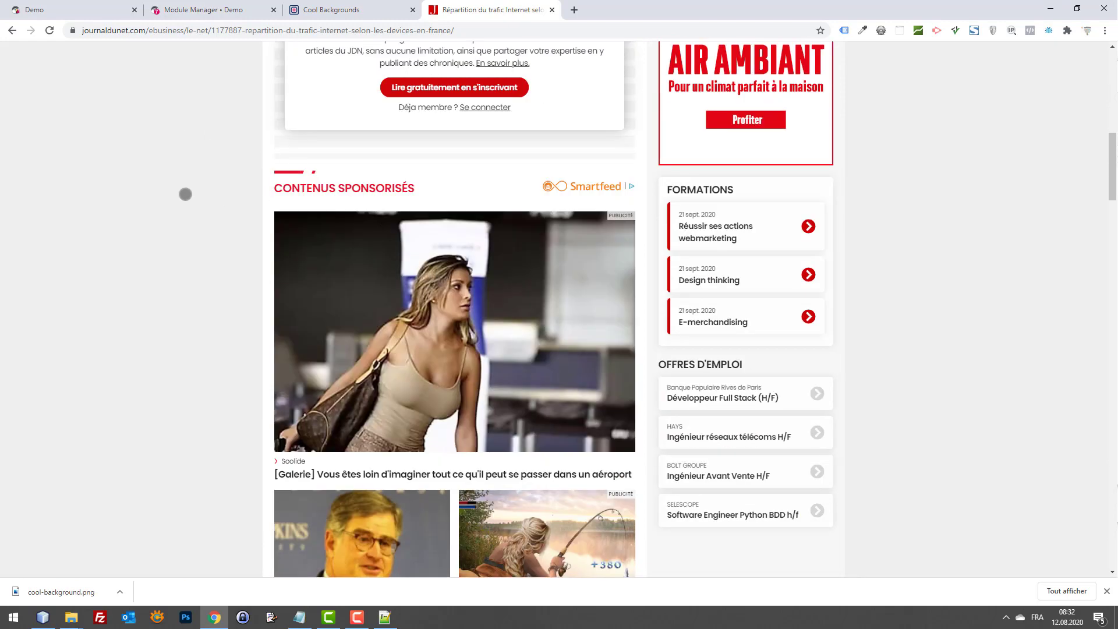
{"action": "scroll", "coordinate": [186, 194], "scroll_direction": "down", "scroll_amount": 3}
Go back to the Google results, skim them, and refine the search to "pourcentage mobile trafic vs desktop"
{"action": "left_click", "coordinate": [7, 31]}
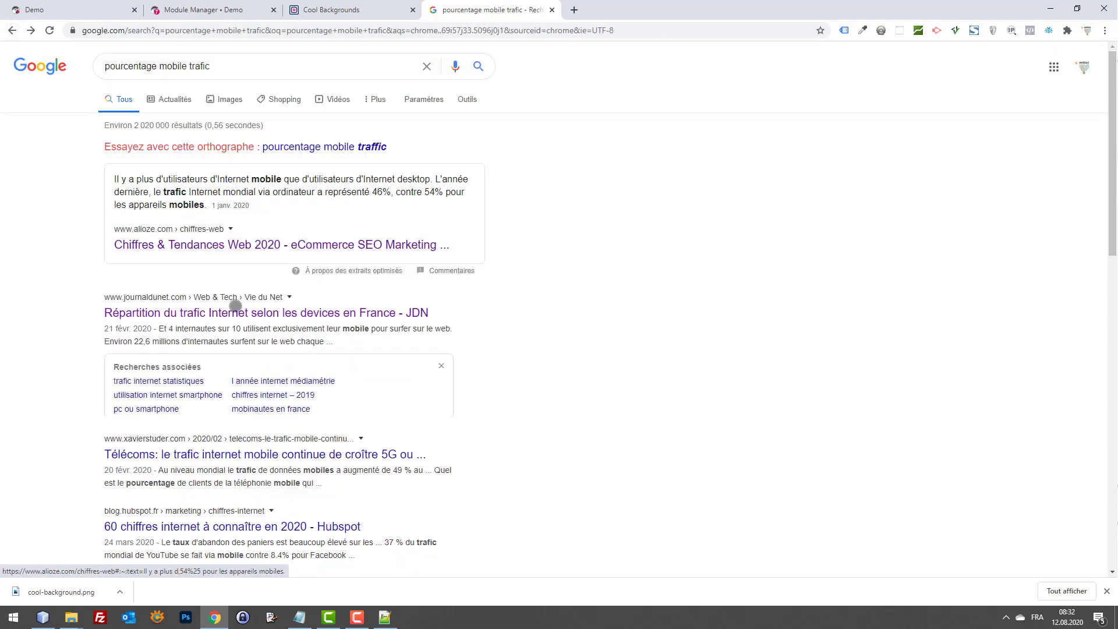
{"action": "scroll", "coordinate": [291, 459], "scroll_direction": "down", "scroll_amount": 2}
{"action": "scroll", "coordinate": [262, 425], "scroll_direction": "down", "scroll_amount": 8}
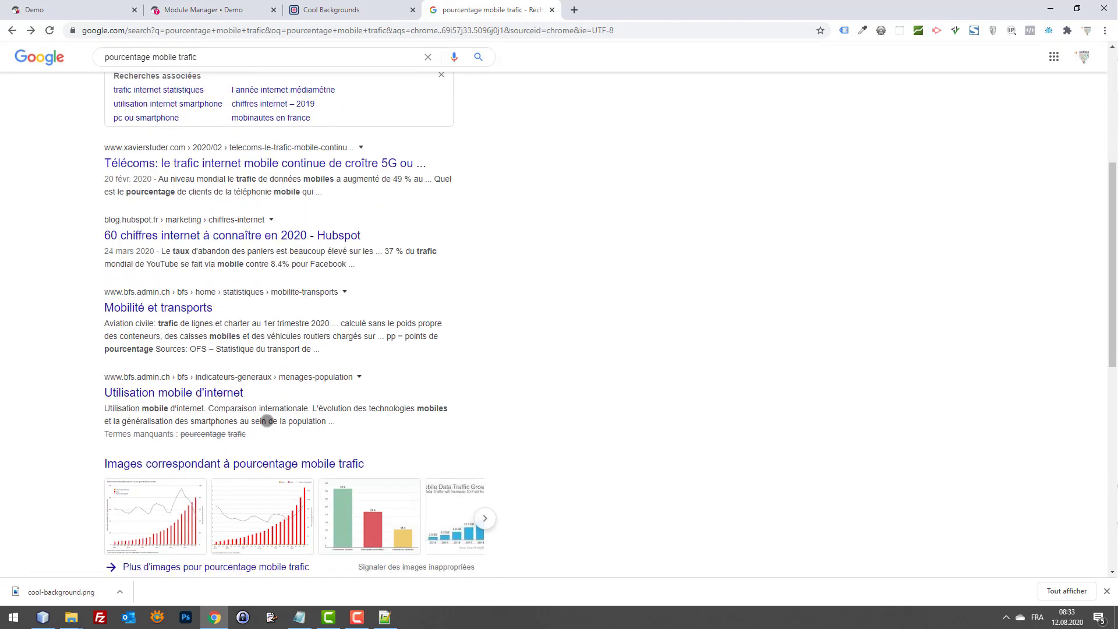
{"action": "scroll", "coordinate": [250, 332], "scroll_direction": "up", "scroll_amount": 10}
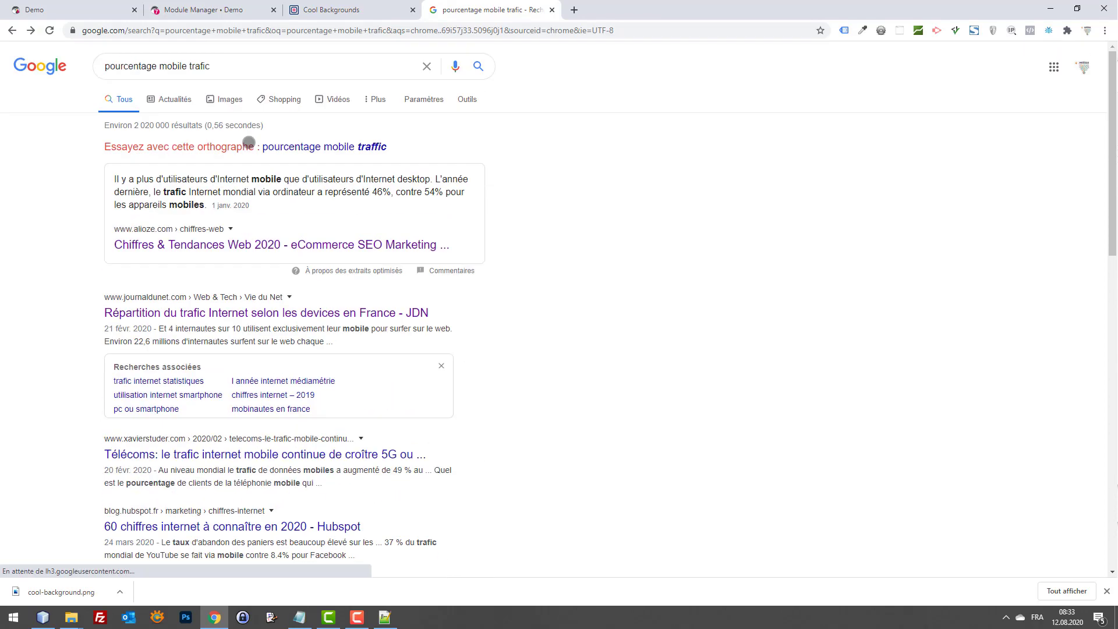
{"action": "left_click", "coordinate": [227, 70]}
{"action": "type", "text": "vs d"}
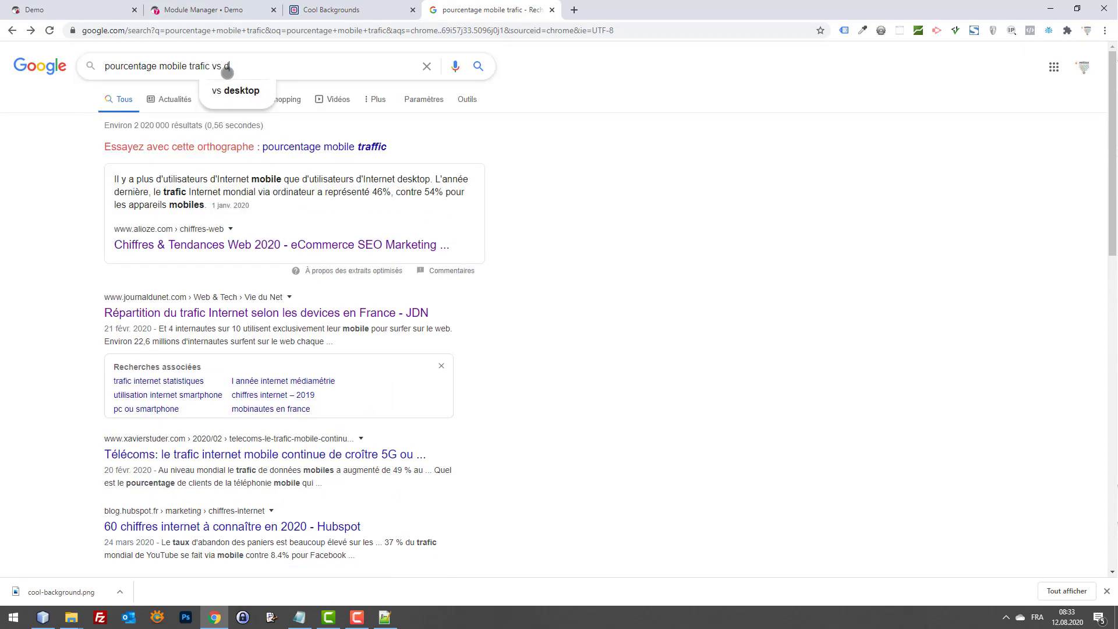
{"action": "type", "text": "es"}
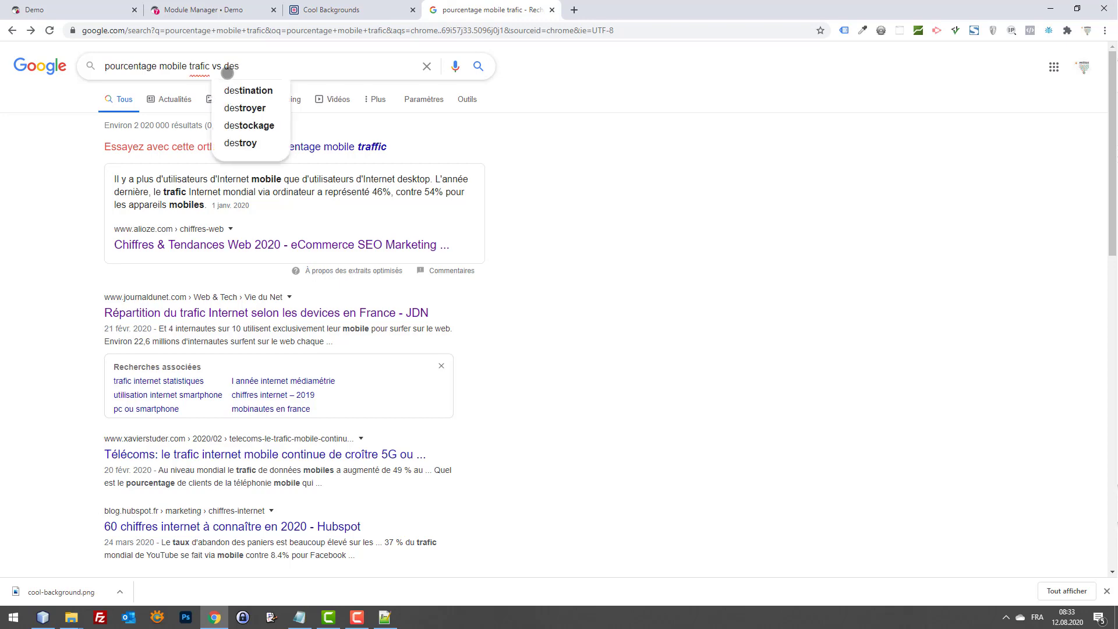
{"action": "type", "text": "ktop"}
{"action": "key", "text": "Return"}
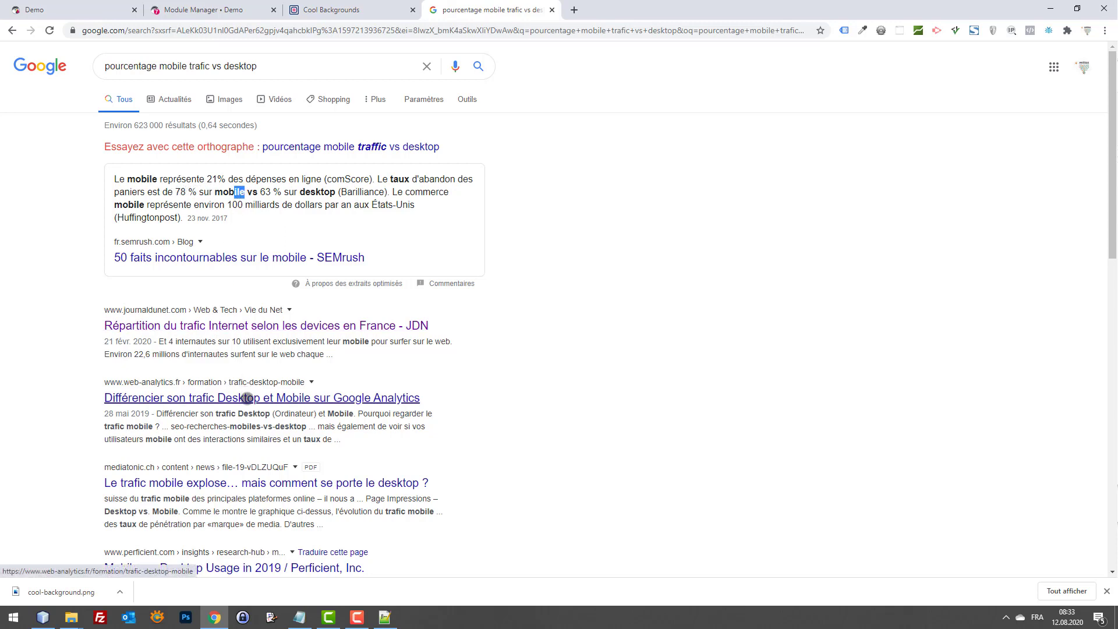
Open the Perficient result "Mobile vs. Desktop Usage in 2019" and find its "Desktop vs. Mobile Web Visits (US)" chart
{"action": "scroll", "coordinate": [245, 396], "scroll_direction": "down", "scroll_amount": 2}
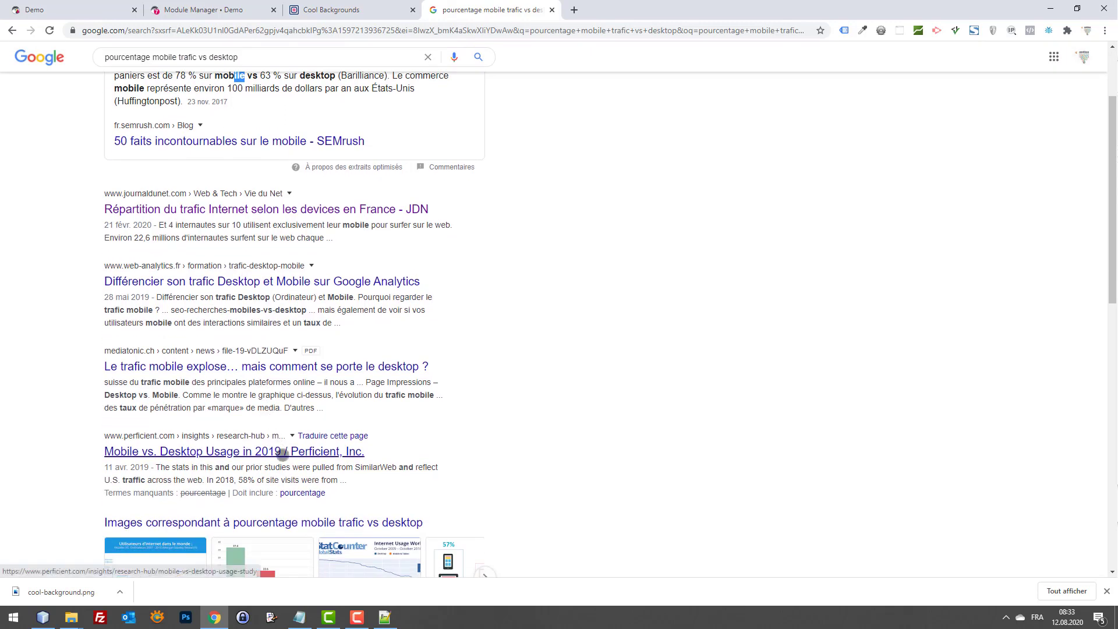
{"action": "left_click", "coordinate": [288, 454]}
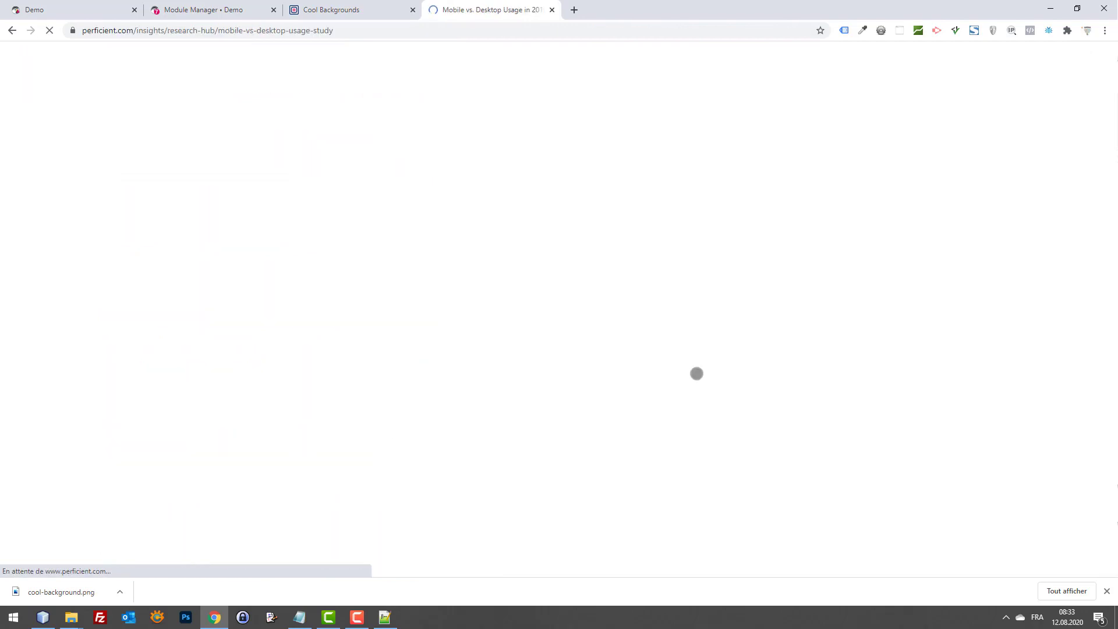
{"action": "scroll", "coordinate": [797, 203], "scroll_direction": "down", "scroll_amount": 15}
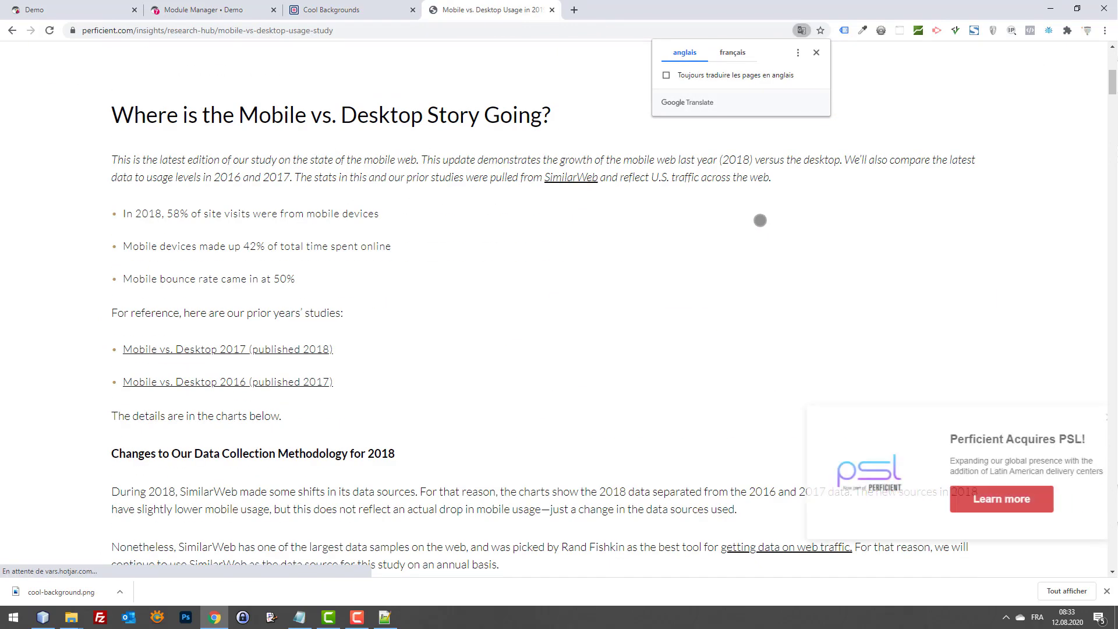
{"action": "scroll", "coordinate": [771, 199], "scroll_direction": "down", "scroll_amount": 2}
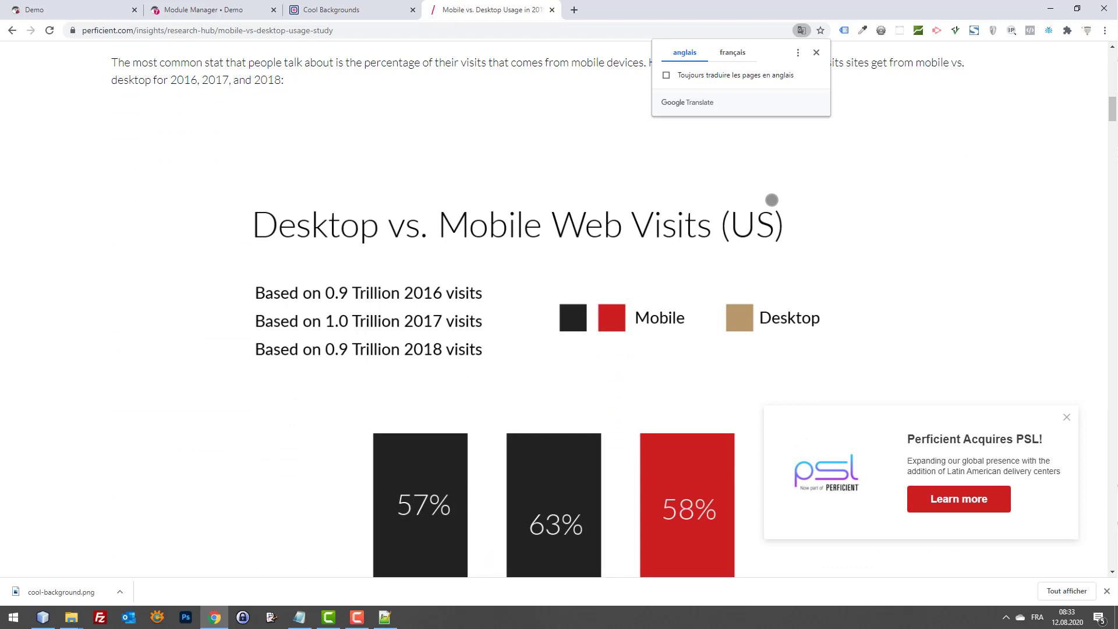
{"action": "scroll", "coordinate": [771, 200], "scroll_direction": "down", "scroll_amount": 7}
Examine the mobile and desktop shares of web visits for 2016 to 2018, and glance at the total time on site chart
{"action": "scroll", "coordinate": [786, 197], "scroll_direction": "up", "scroll_amount": 2}
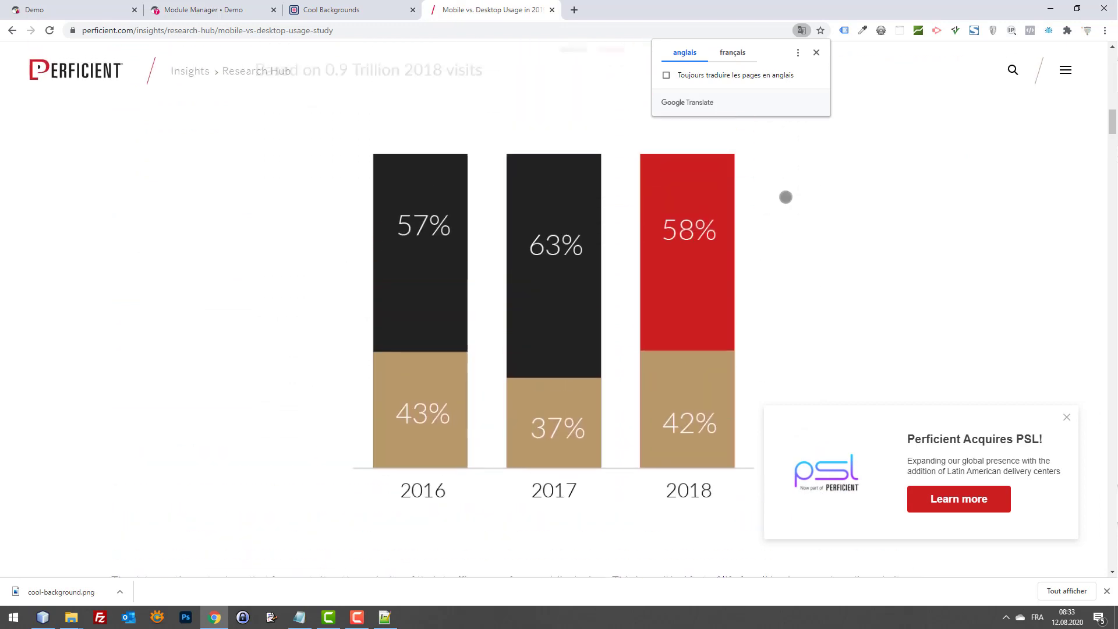
{"action": "scroll", "coordinate": [786, 197], "scroll_direction": "up", "scroll_amount": 3}
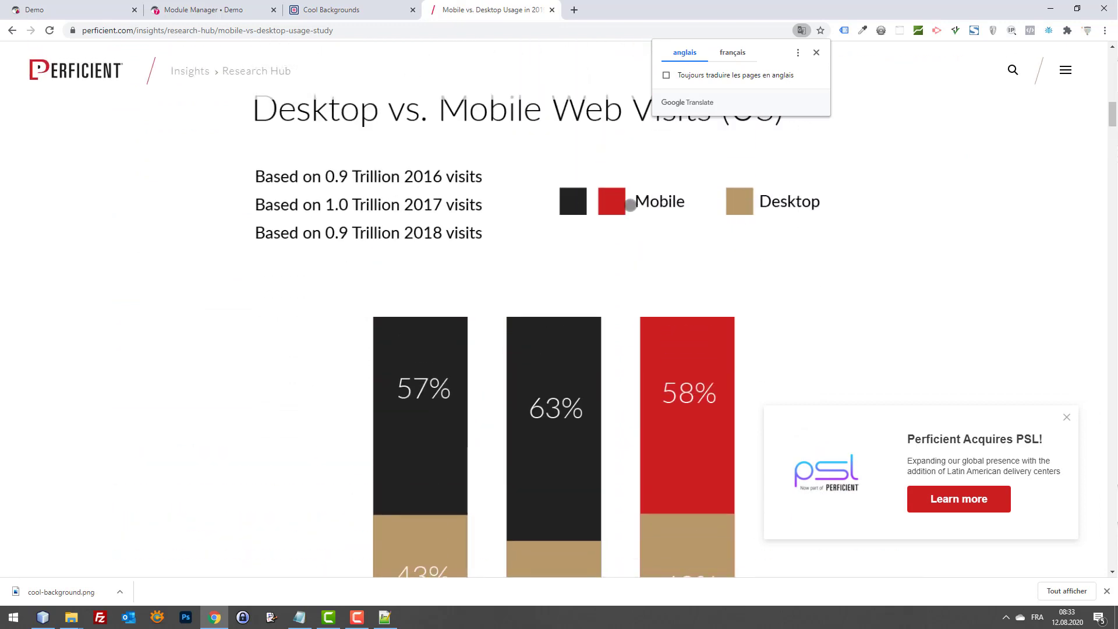
{"action": "scroll", "coordinate": [681, 361], "scroll_direction": "down", "scroll_amount": 2}
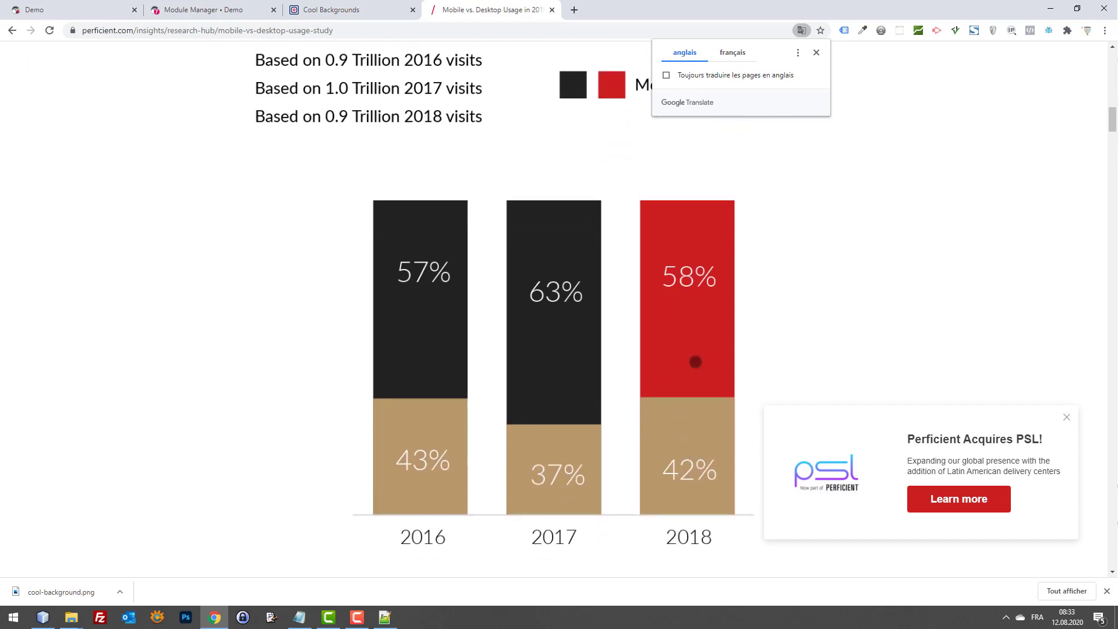
{"action": "scroll", "coordinate": [679, 324], "scroll_direction": "down", "scroll_amount": 1}
{"action": "scroll", "coordinate": [690, 317], "scroll_direction": "up", "scroll_amount": 3}
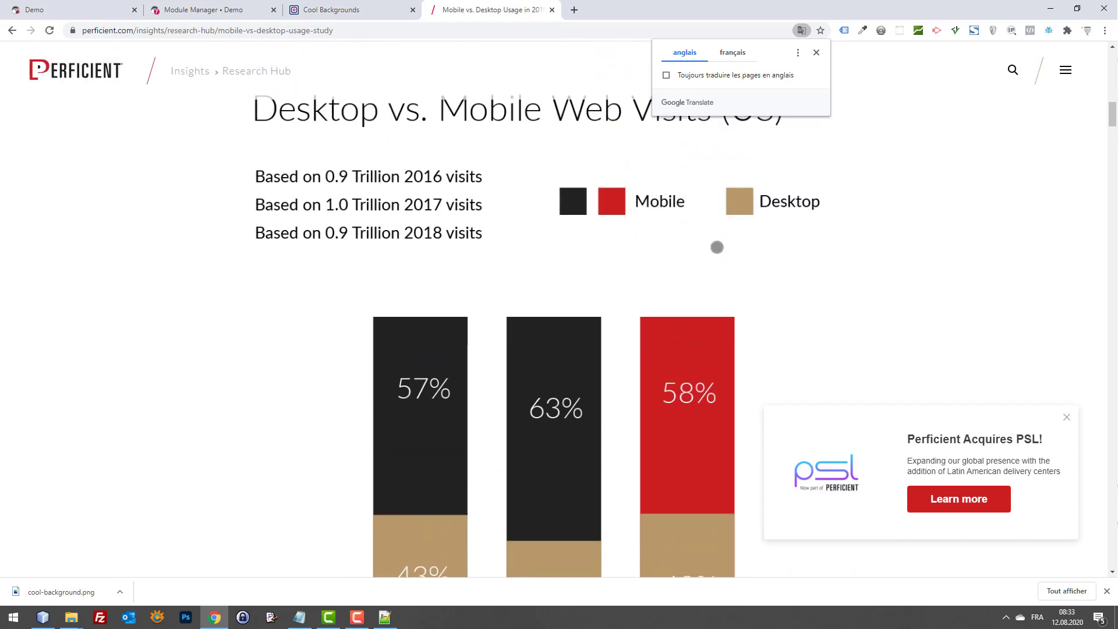
{"action": "scroll", "coordinate": [717, 247], "scroll_direction": "down", "scroll_amount": 12}
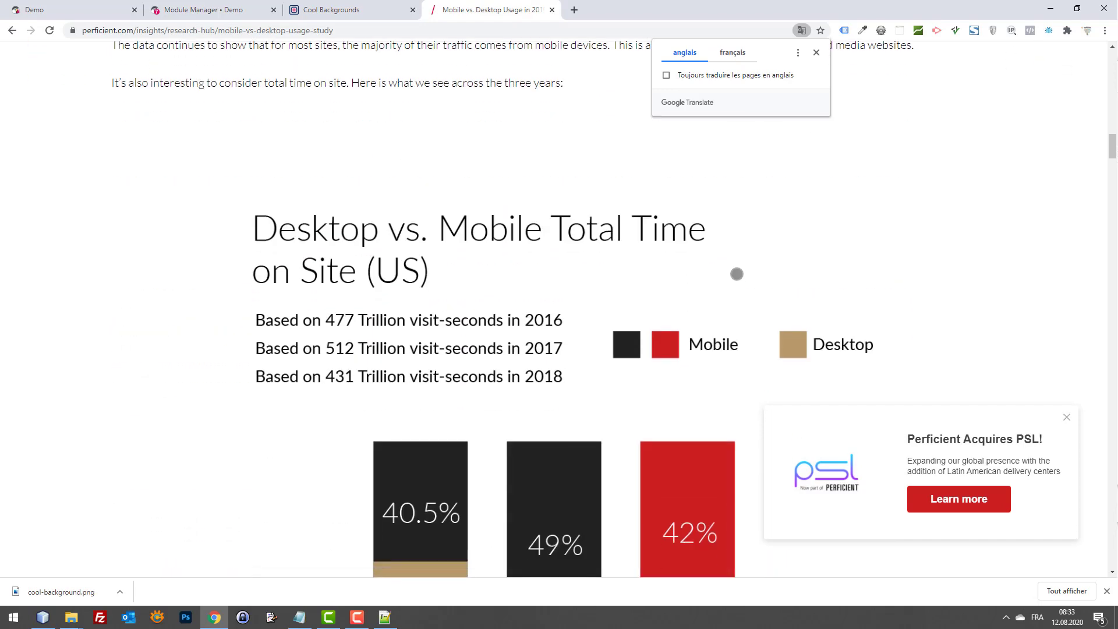
{"action": "scroll", "coordinate": [733, 270], "scroll_direction": "up", "scroll_amount": 9}
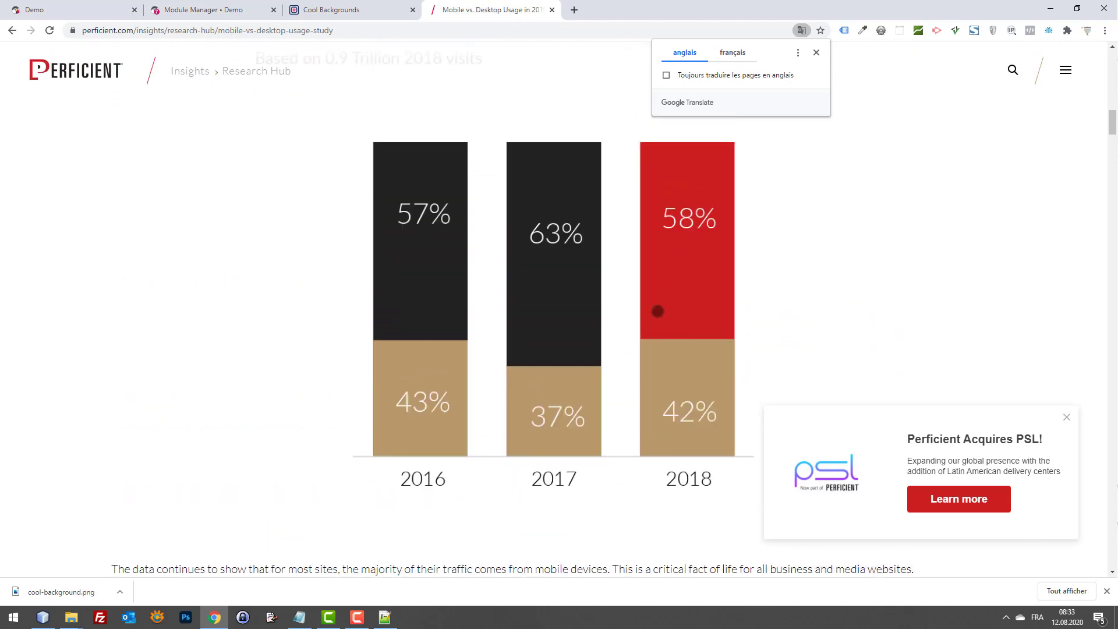
{"action": "scroll", "coordinate": [728, 311], "scroll_direction": "up", "scroll_amount": 1}
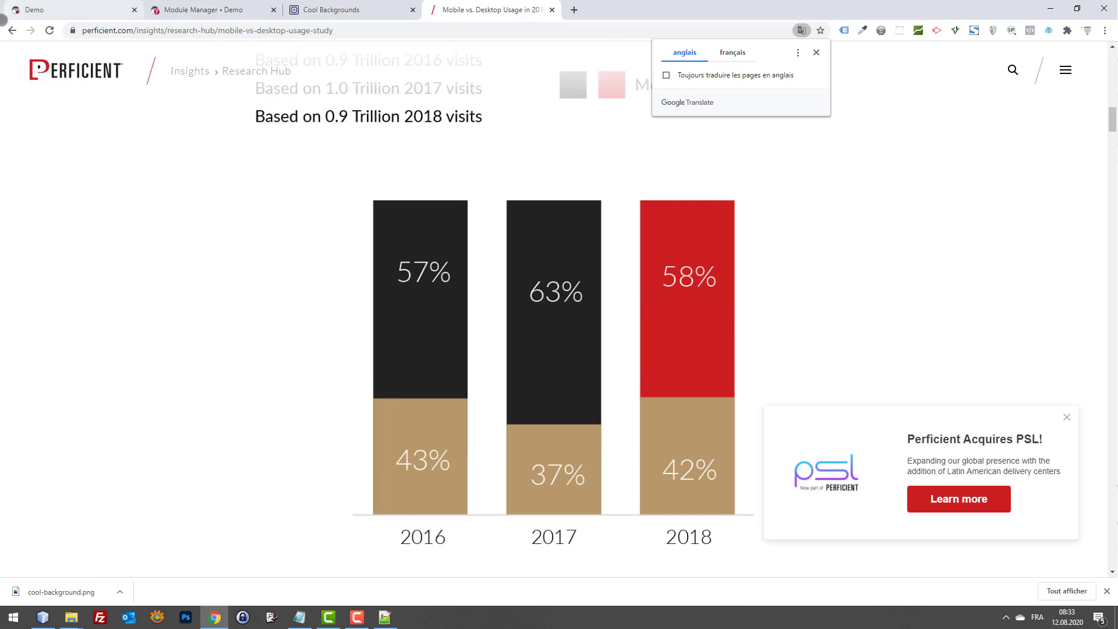
Return to the store's home page, check it in device emulation with the Huawai preset, and close the developer tools
{"action": "left_click", "coordinate": [52, 10]}
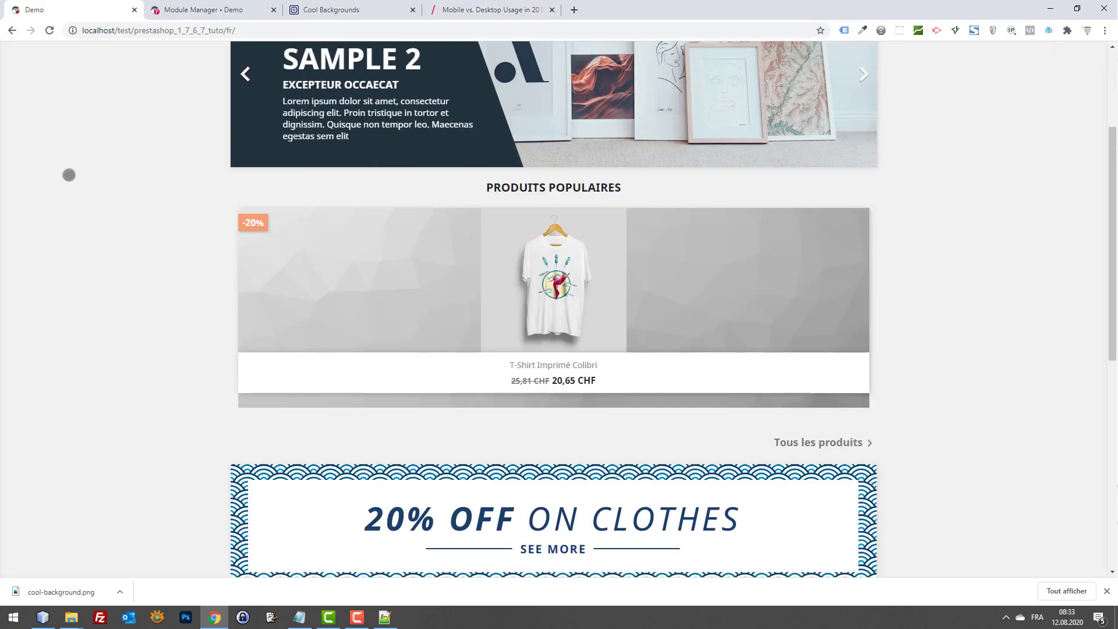
{"action": "key", "text": "ctrl+shift+i"}
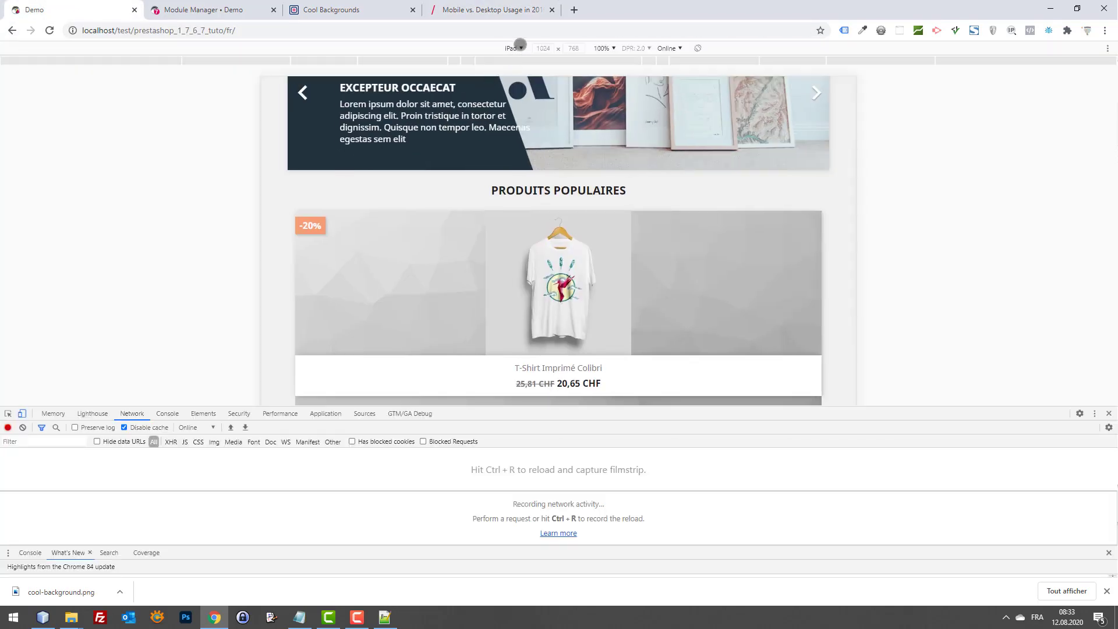
{"action": "left_click", "coordinate": [512, 48]}
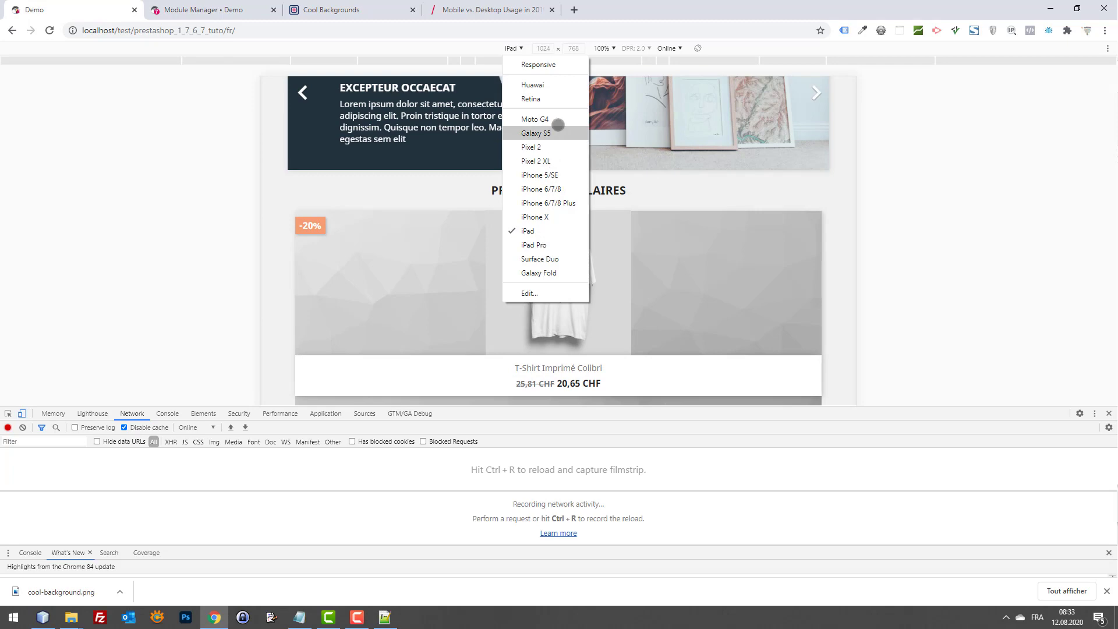
{"action": "left_click", "coordinate": [558, 85]}
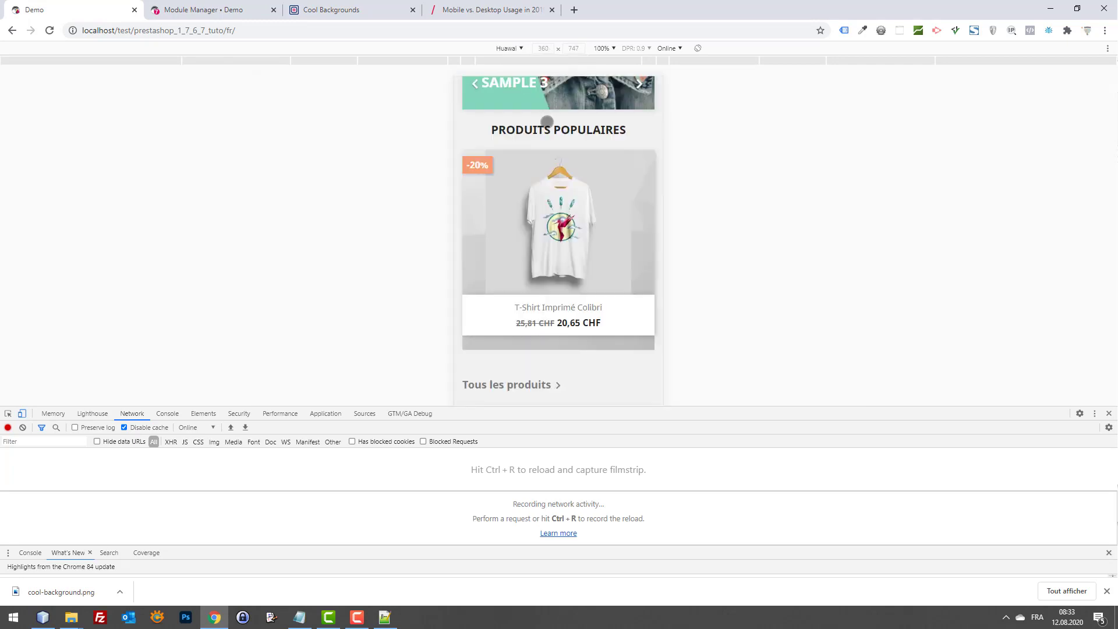
{"action": "scroll", "coordinate": [551, 128], "scroll_direction": "up", "scroll_amount": 2}
{"action": "scroll", "coordinate": [559, 174], "scroll_direction": "down", "scroll_amount": 10}
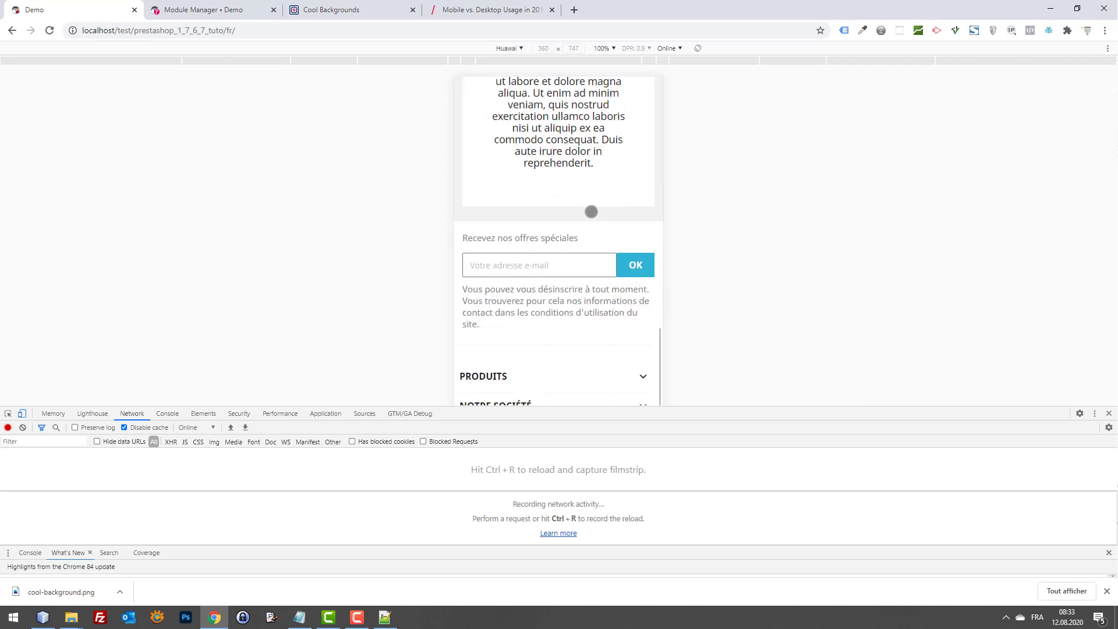
{"action": "scroll", "coordinate": [594, 215], "scroll_direction": "up", "scroll_amount": 5}
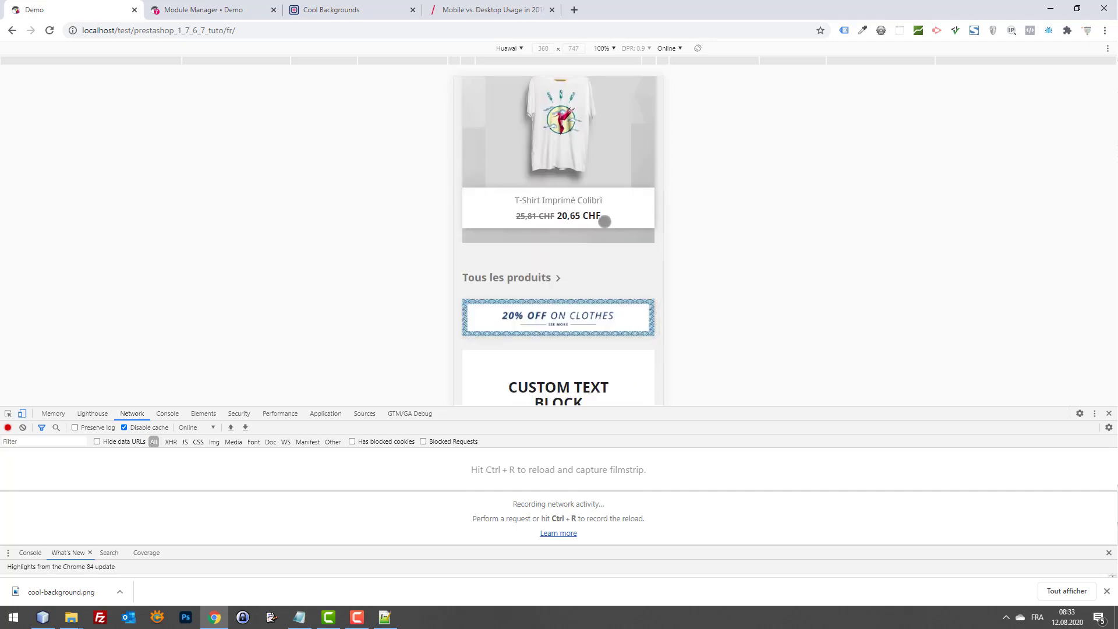
{"action": "key", "text": "F12"}
Review the desktop home page from the image slider down to the footer and back to the popular products
{"action": "scroll", "coordinate": [1045, 289], "scroll_direction": "up", "scroll_amount": 4}
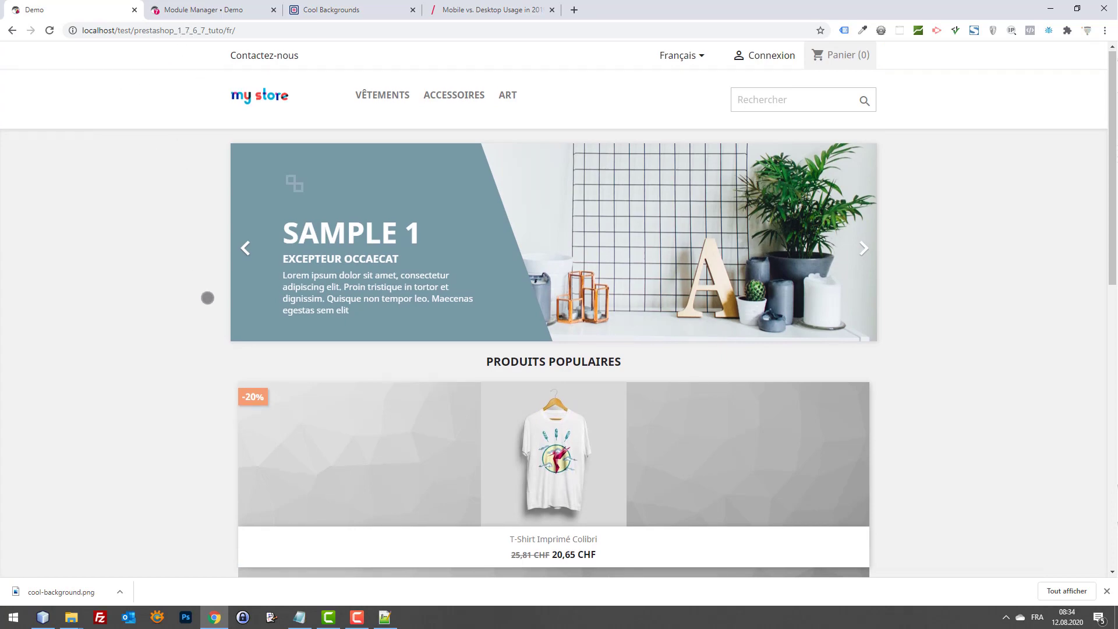
{"action": "scroll", "coordinate": [207, 297], "scroll_direction": "down", "scroll_amount": 6}
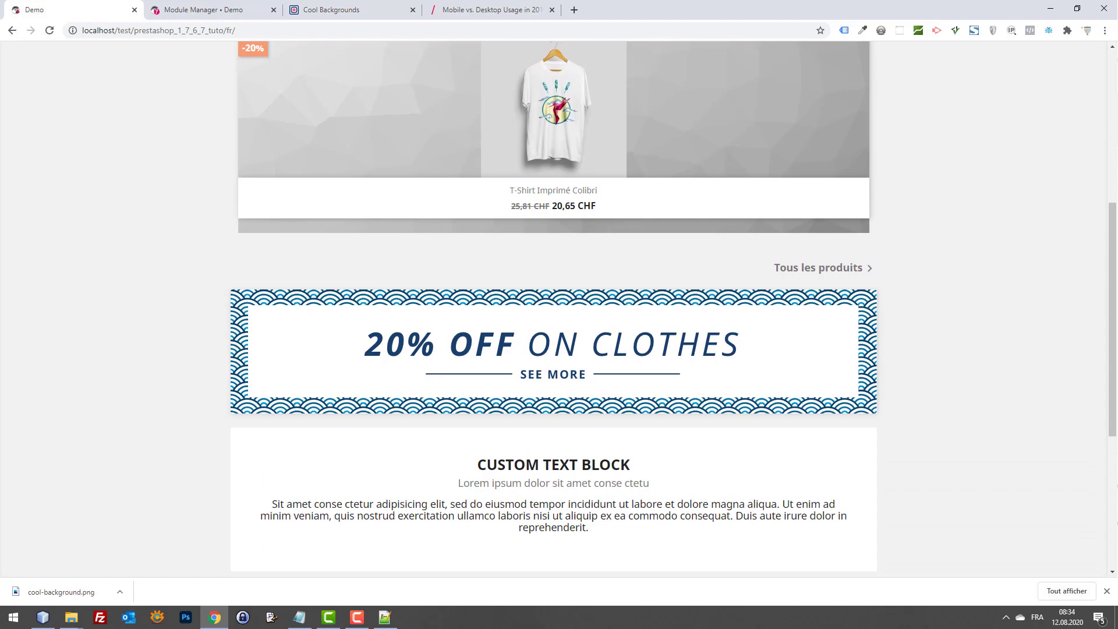
{"action": "scroll", "coordinate": [879, 299], "scroll_direction": "down", "scroll_amount": 6}
{"action": "scroll", "coordinate": [866, 303], "scroll_direction": "up", "scroll_amount": 11}
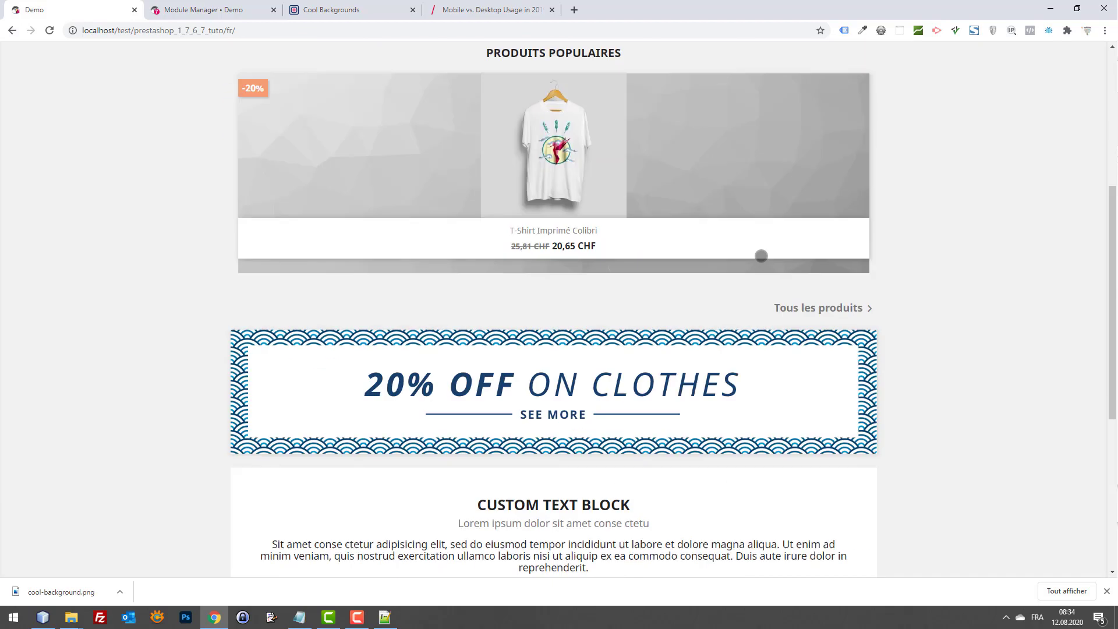
Open the Vêtements category, review its product cards on desktop, and dismiss the browser's downloads bar
{"action": "left_click", "coordinate": [381, 97]}
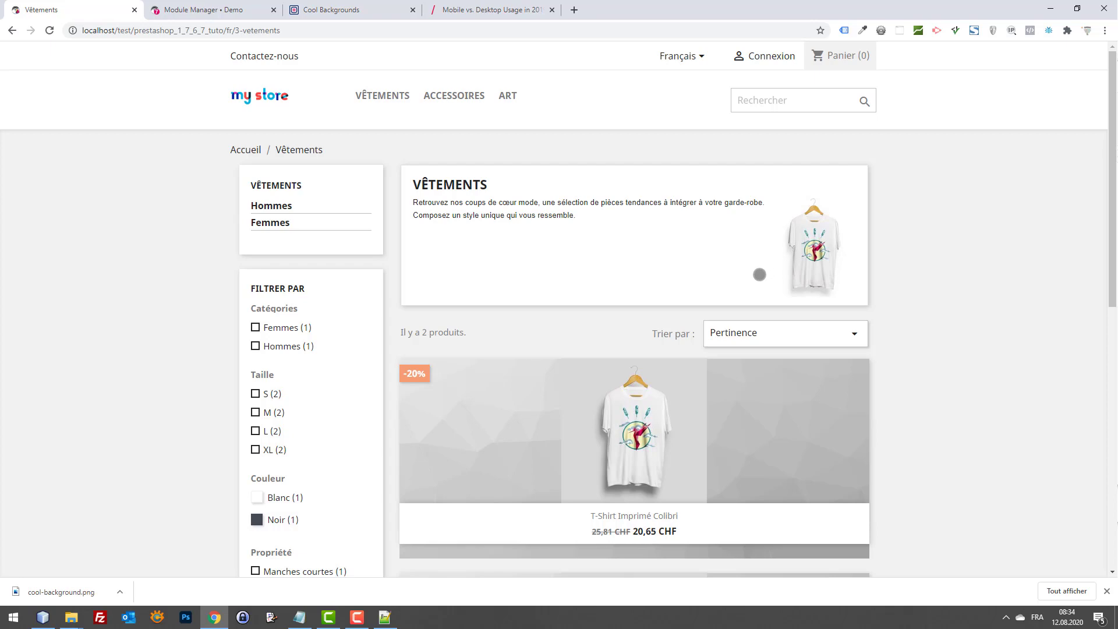
{"action": "scroll", "coordinate": [993, 349], "scroll_direction": "down", "scroll_amount": 7}
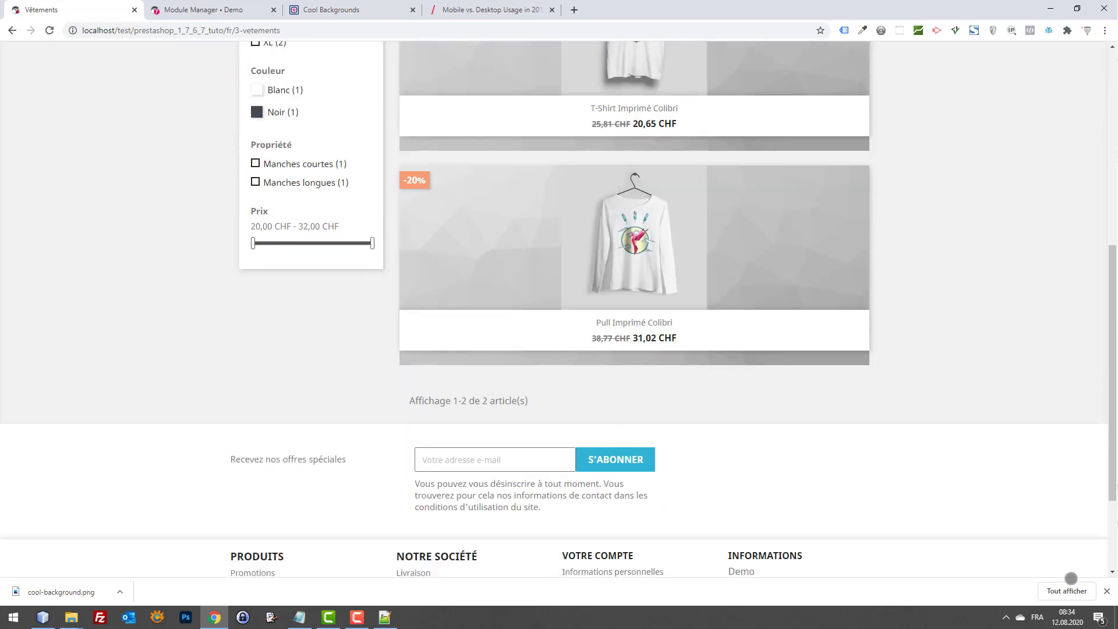
{"action": "left_click", "coordinate": [1105, 590]}
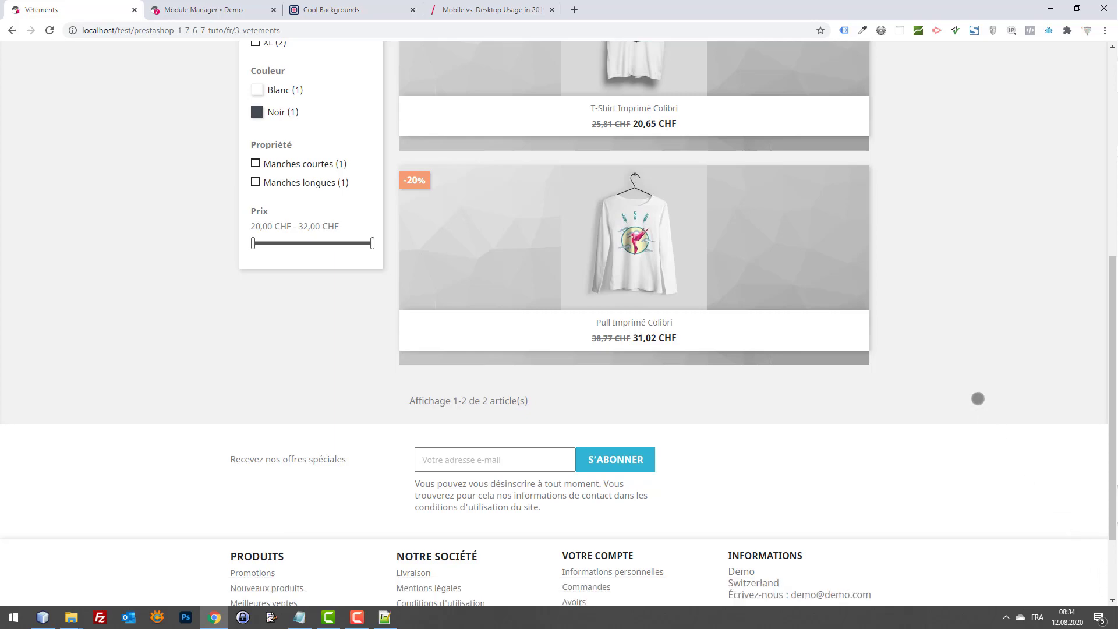
{"action": "scroll", "coordinate": [978, 390], "scroll_direction": "up", "scroll_amount": 7}
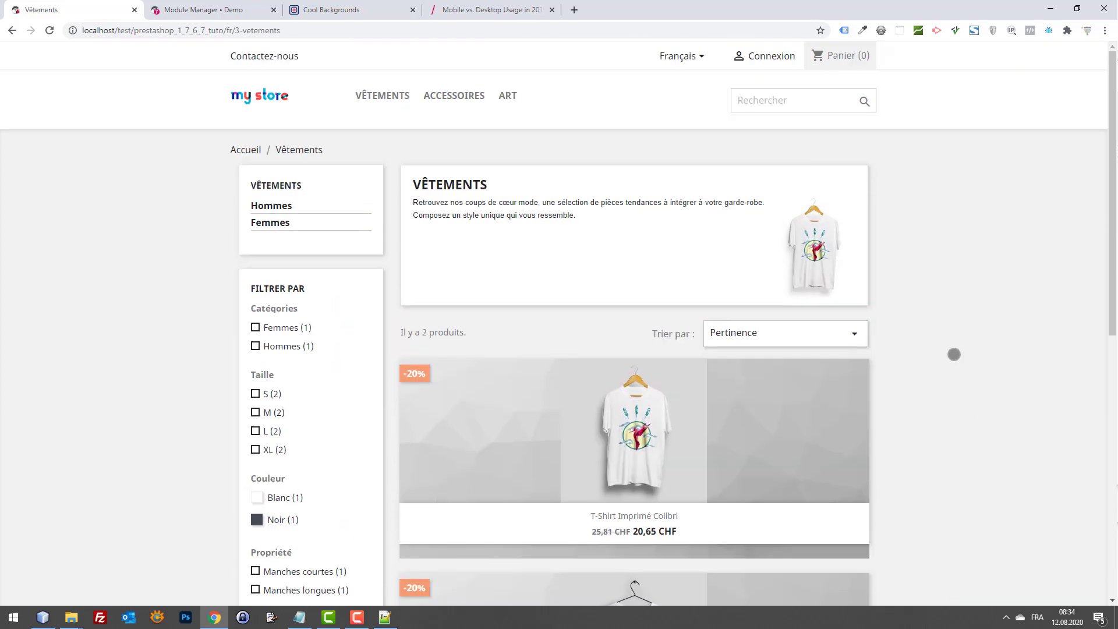